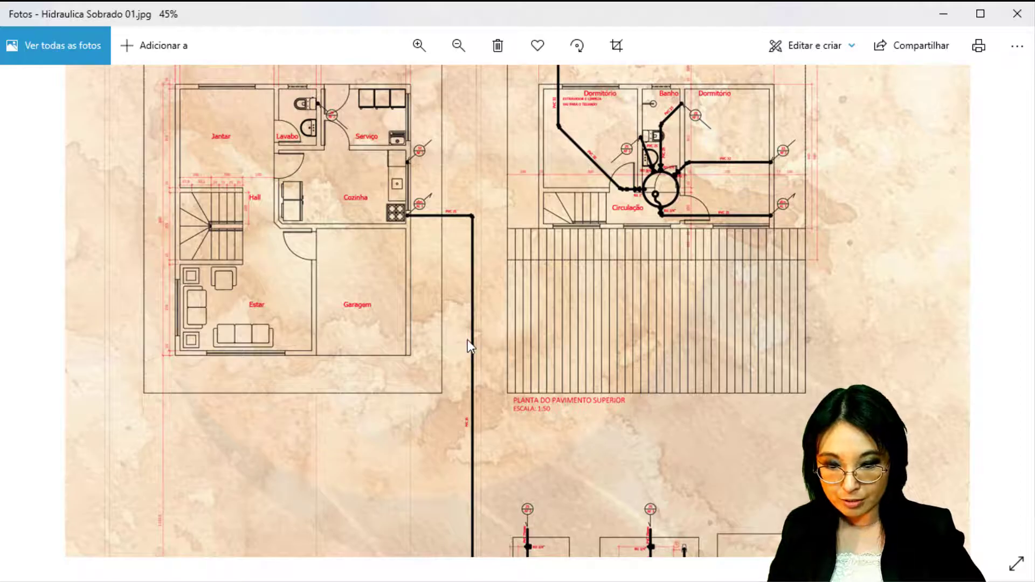
# - Examine the house plumbing plans in the images Hidraulica Sobrado 01.jpg and Hidraulica Sobrado 02.jpg
pyautogui.scroll(-2, 468, 346)
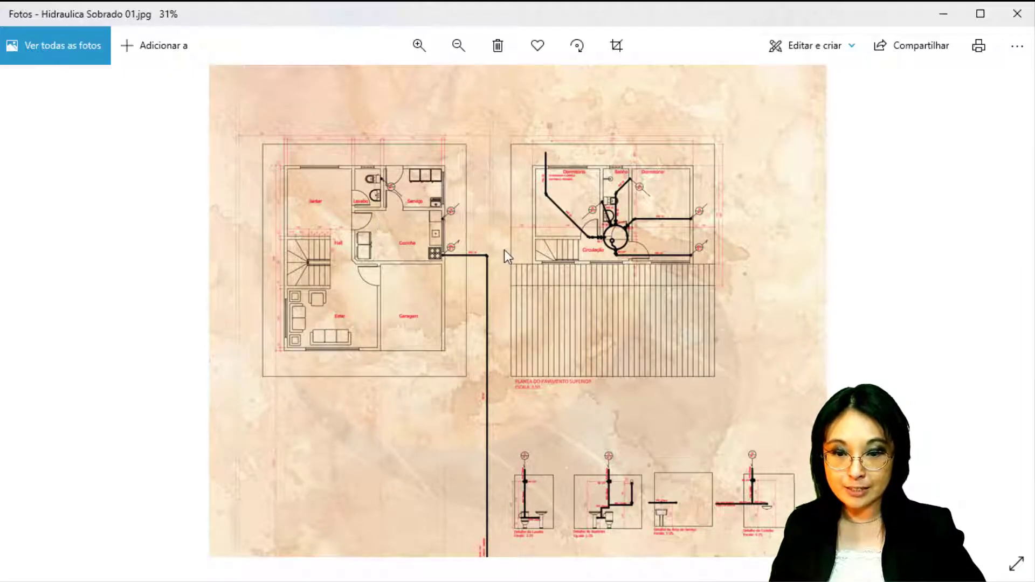
pyautogui.keyDown('ctrl'); pyautogui.scroll(-3, 503, 250); pyautogui.keyUp('ctrl')
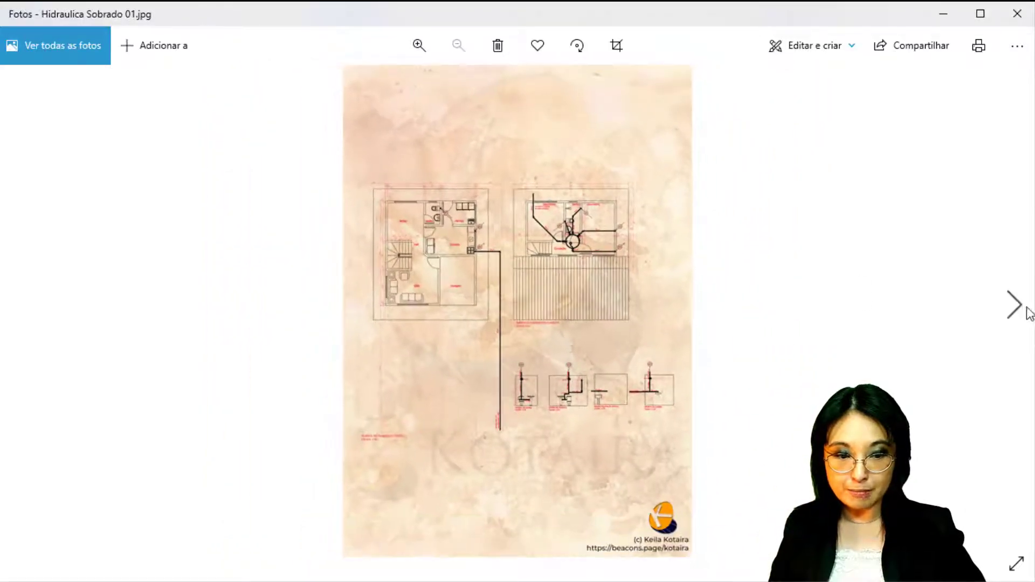
pyautogui.click(1028, 312)
pyautogui.keyDown('ctrl'); pyautogui.scroll(2, 483, 194); pyautogui.keyUp('ctrl')
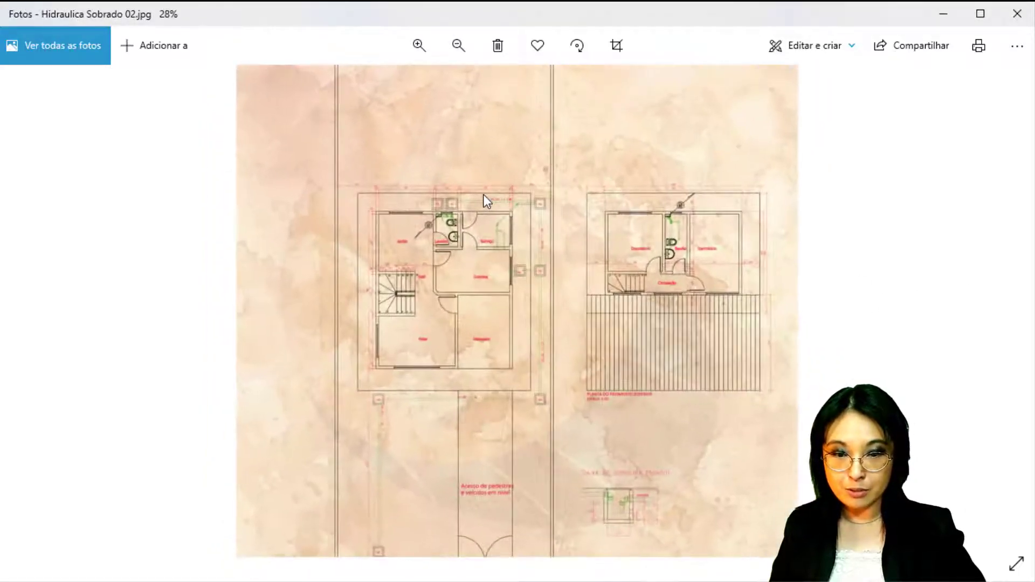
pyautogui.keyDown('ctrl'); pyautogui.scroll(-3, 483, 194); pyautogui.keyUp('ctrl')
# - Switch to Revit and open the AF-Térreo floor plan from the Hidráulica views
pyautogui.click(953, 18)
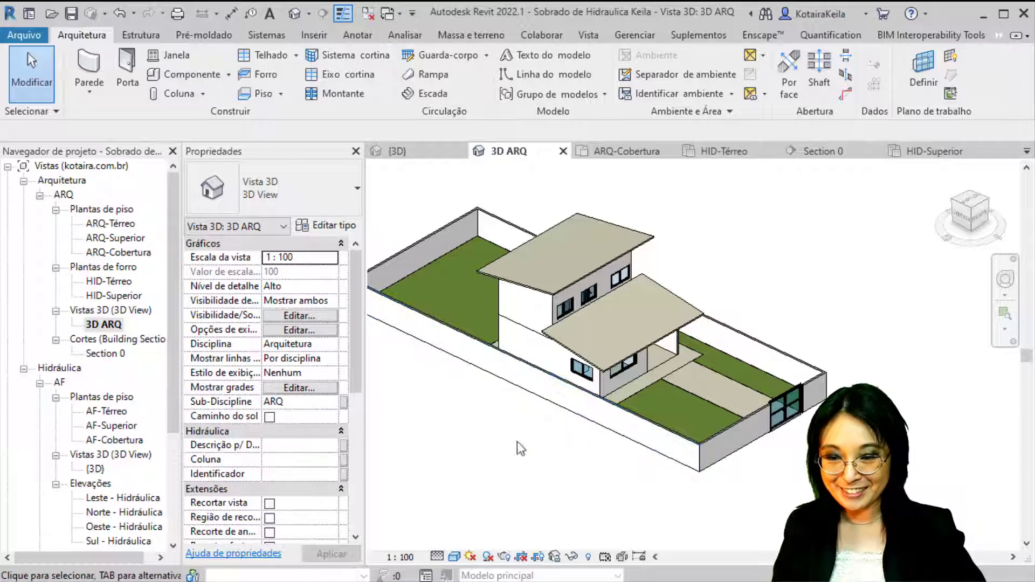
pyautogui.doubleClick(117, 409)
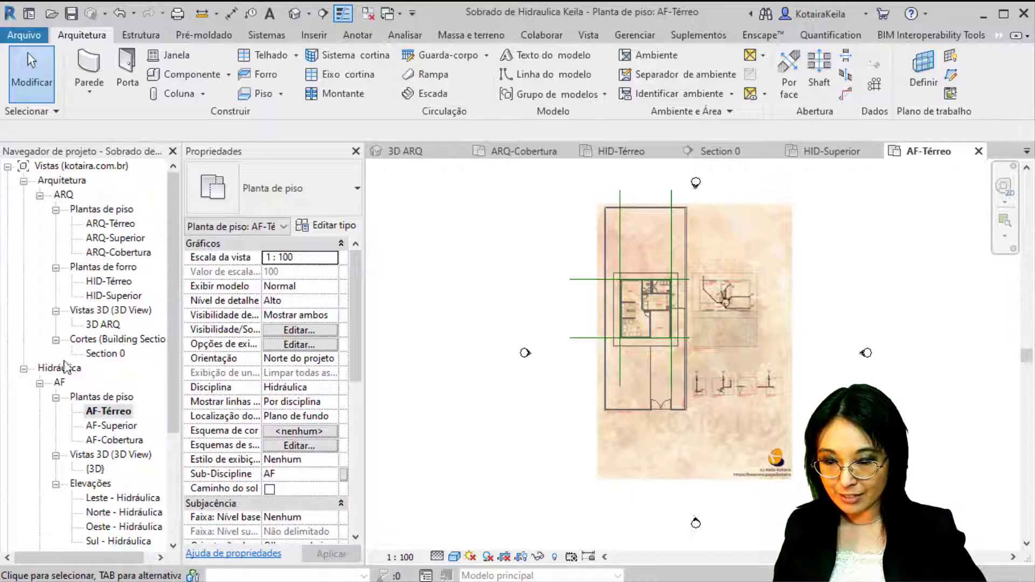
pyautogui.click(633, 305)
pyautogui.scroll(1, 633, 305)
pyautogui.scroll(3, 646, 282)
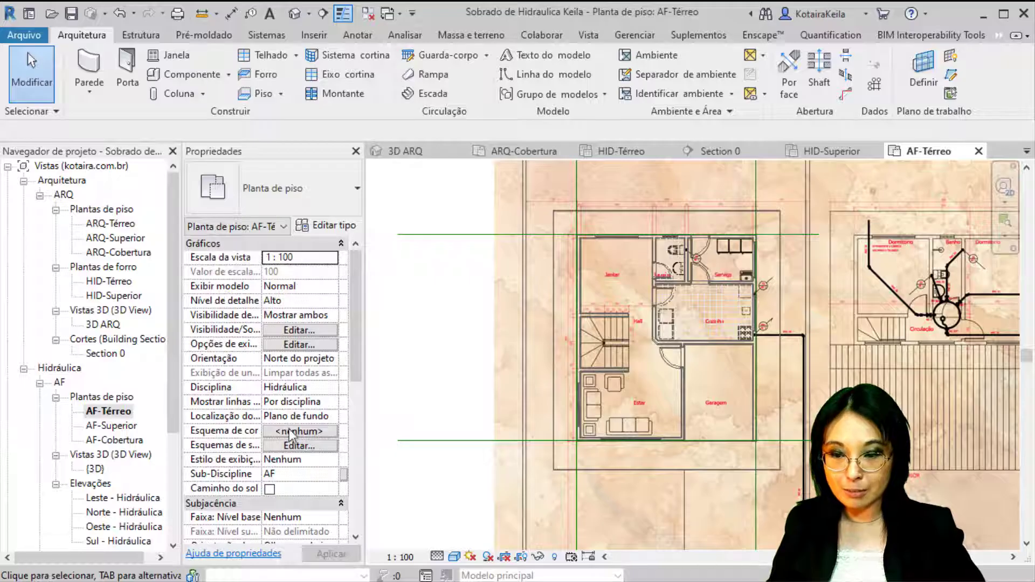
pyautogui.click(92, 415)
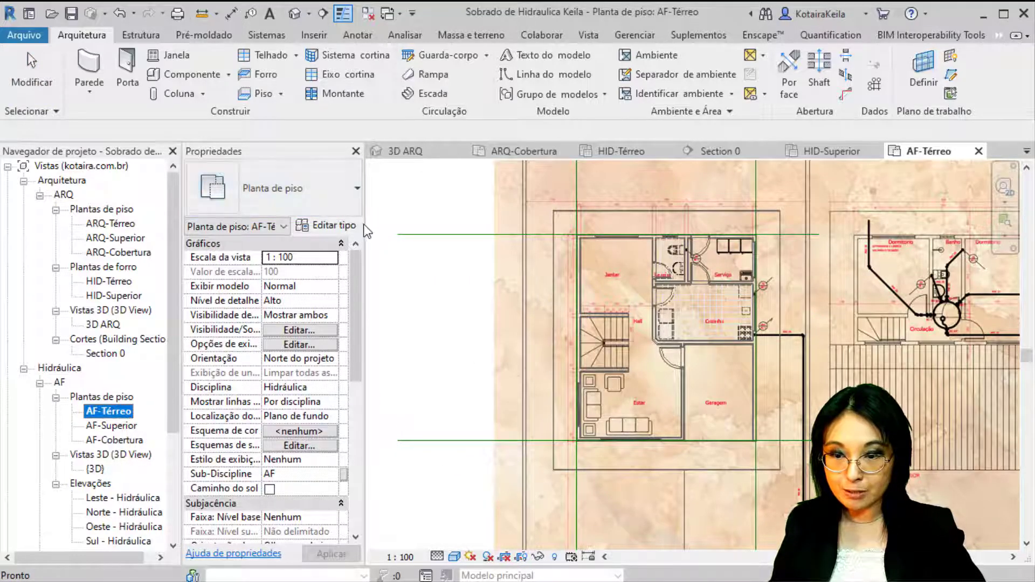
# - Disable the structure tools and the Systems piping tools in the program's user interface options
pyautogui.click(267, 35)
pyautogui.moveTo(619, 107)
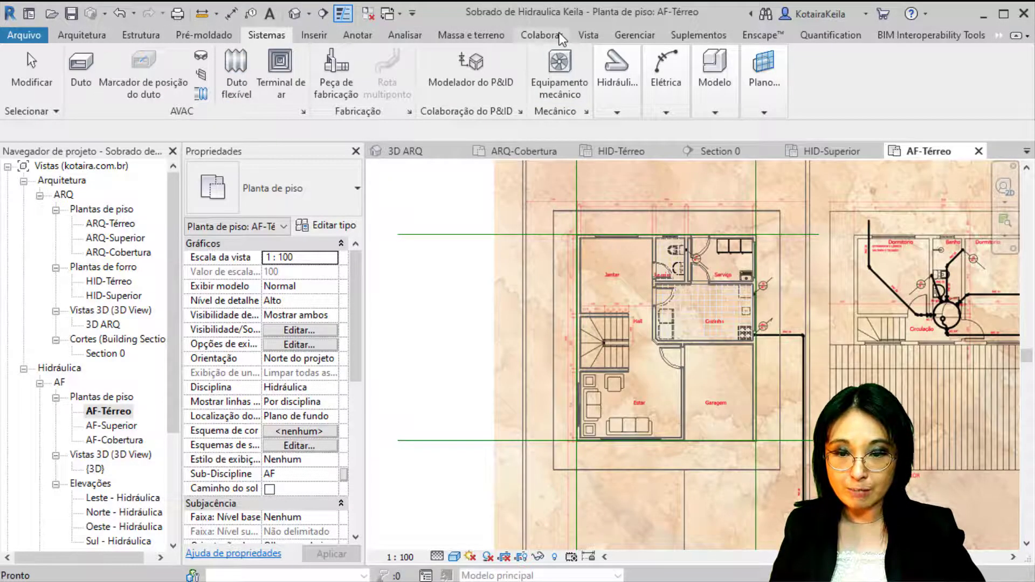
pyautogui.click(28, 31)
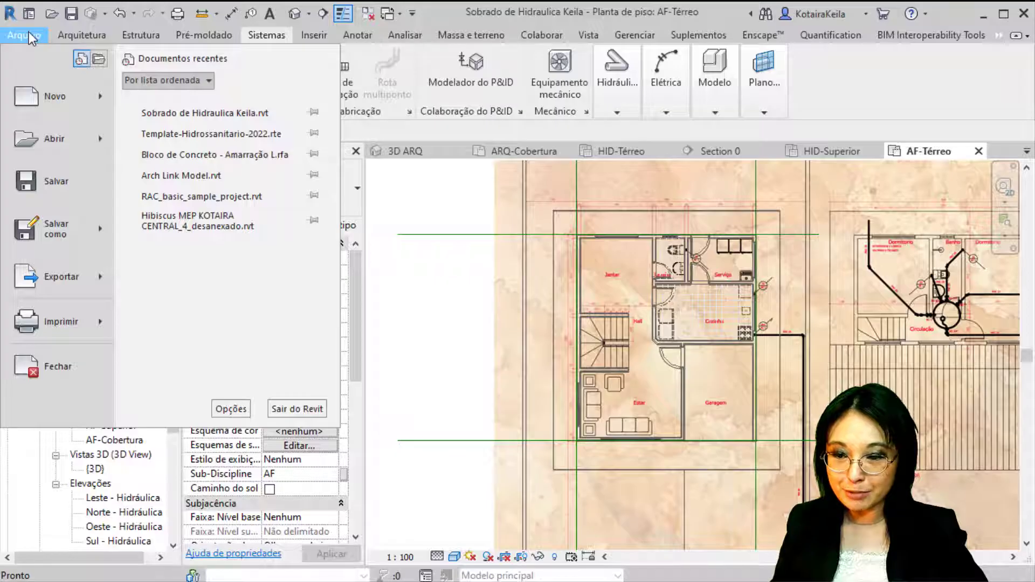
pyautogui.click(230, 408)
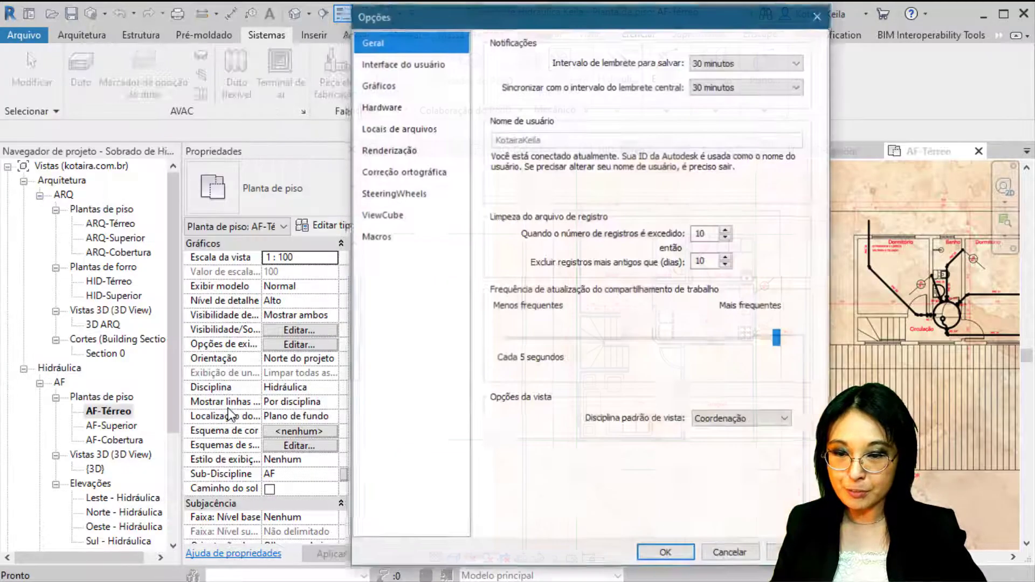
pyautogui.click(378, 85)
pyautogui.click(380, 43)
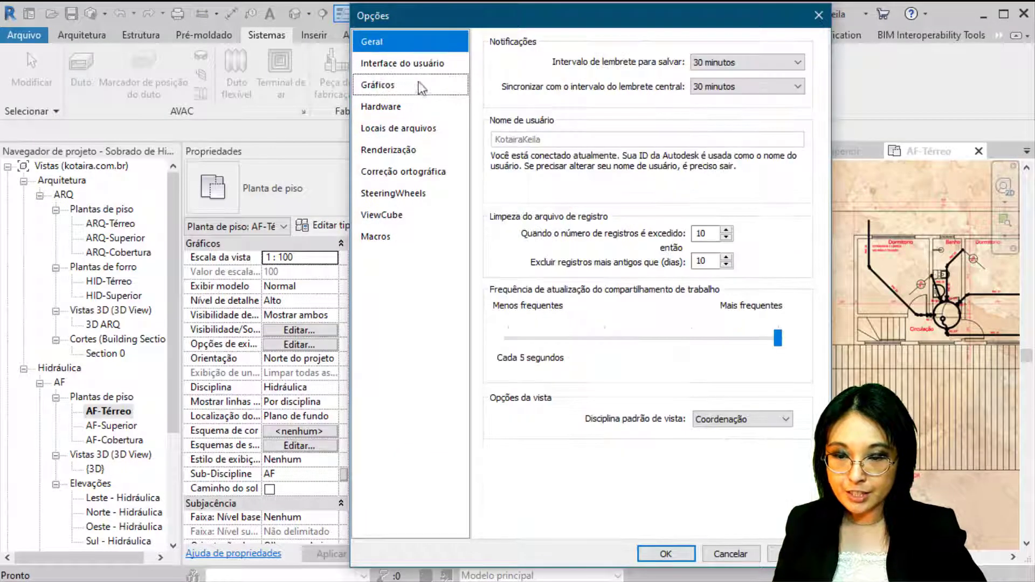
pyautogui.click(425, 68)
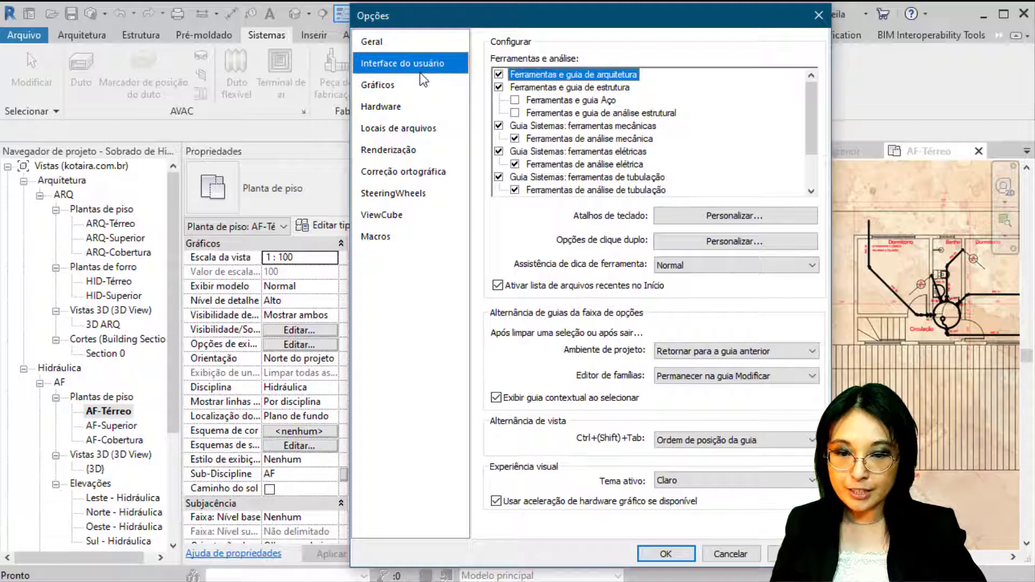
pyautogui.scroll(-1, 615, 183)
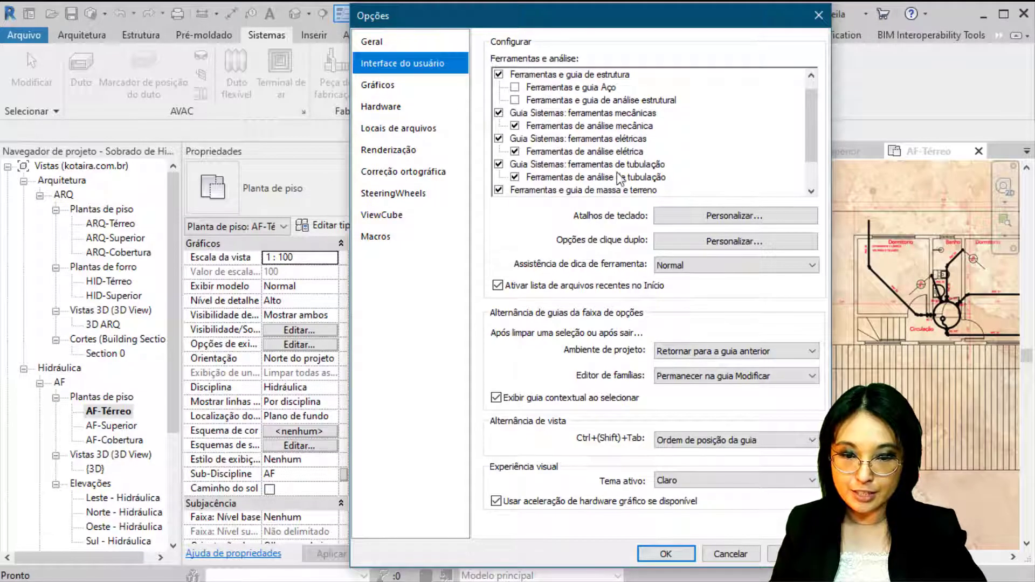
pyautogui.click(629, 169)
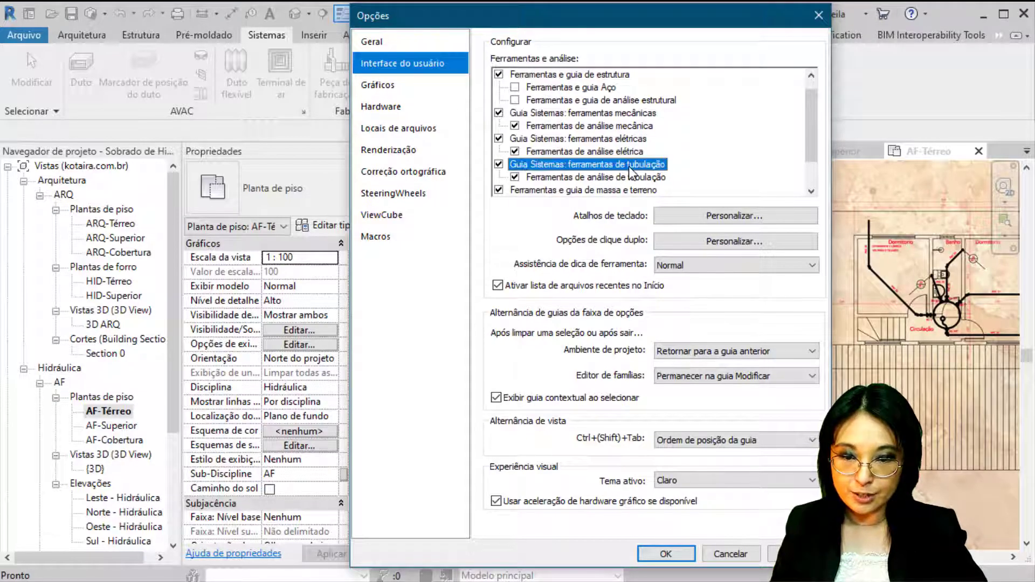
pyautogui.click(499, 165)
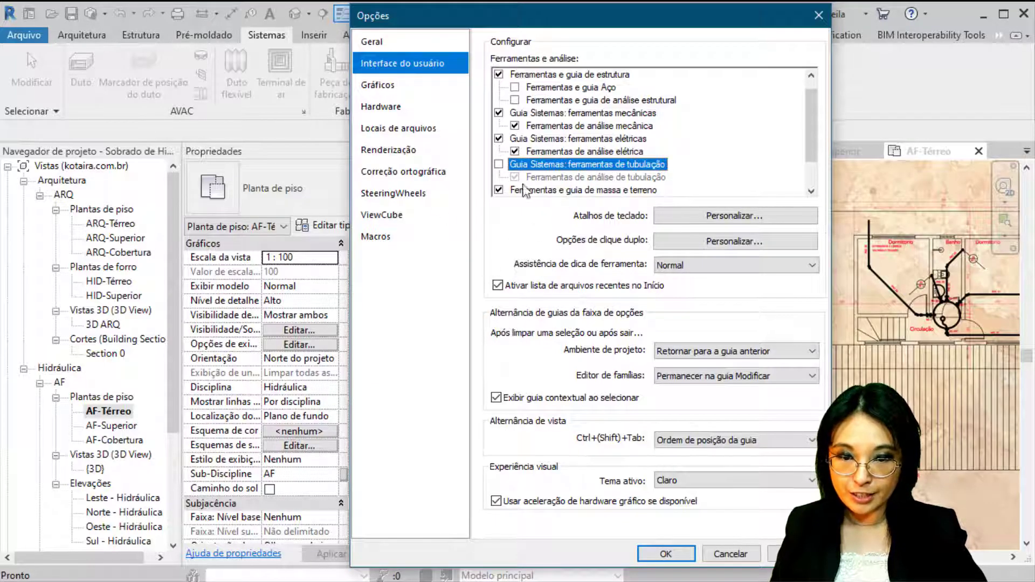
pyautogui.click(499, 76)
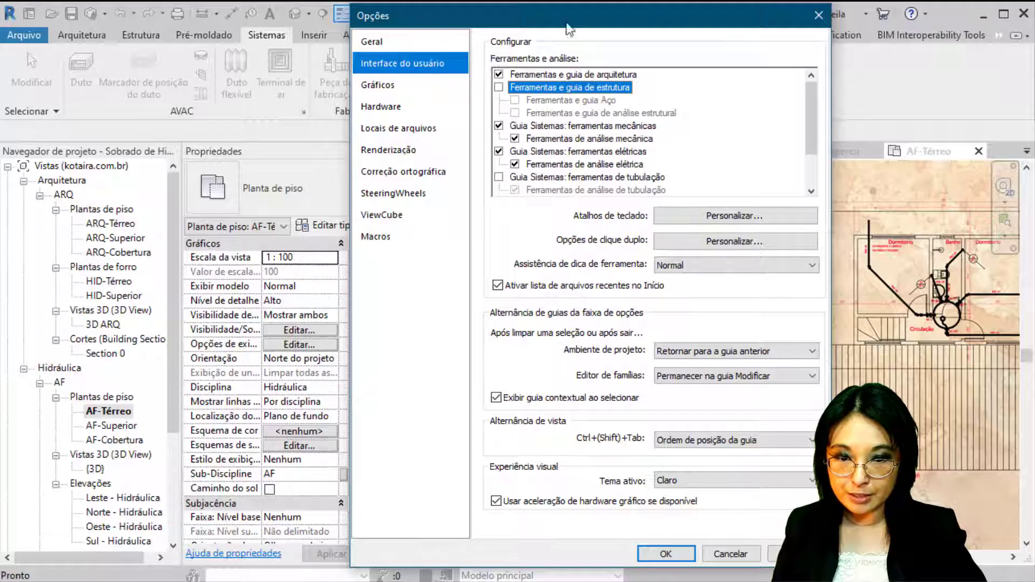
pyautogui.moveTo(567, 21); pyautogui.dragTo(405, 19)
pyautogui.click(505, 551)
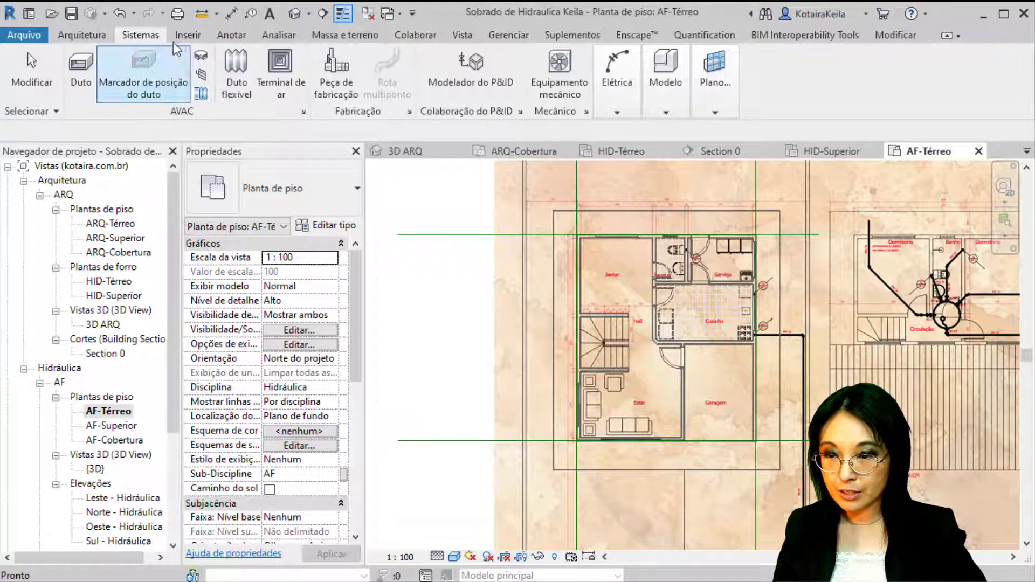
# - Check which architecture and systems tools are offered, including the electrical and work plane groups
pyautogui.click(113, 34)
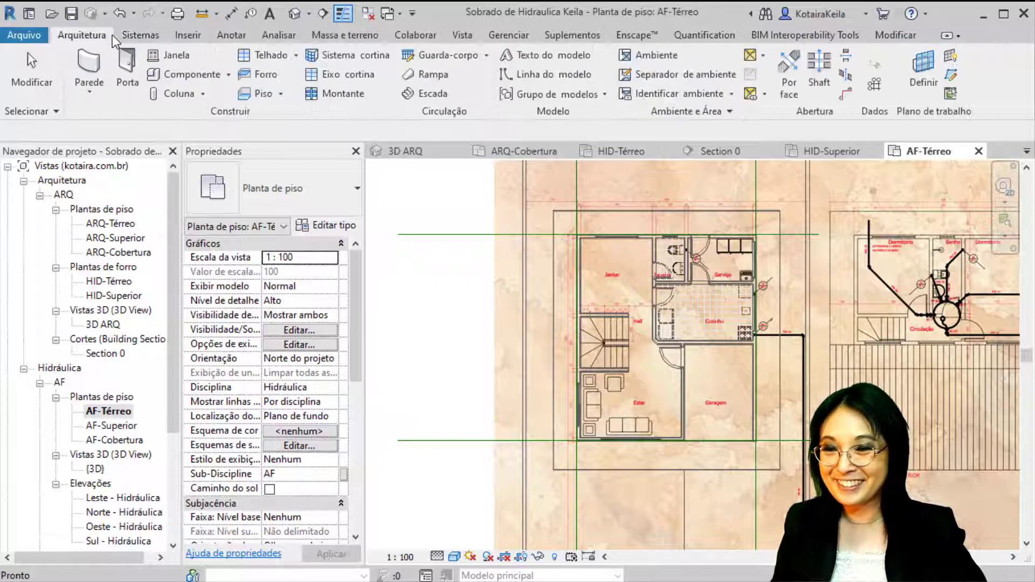
pyautogui.click(138, 38)
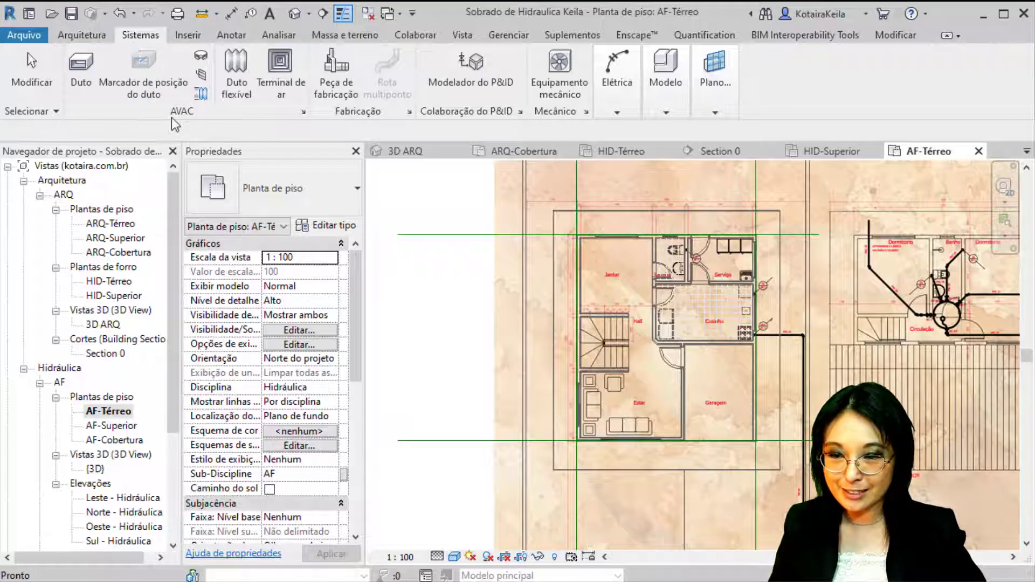
pyautogui.moveTo(608, 96)
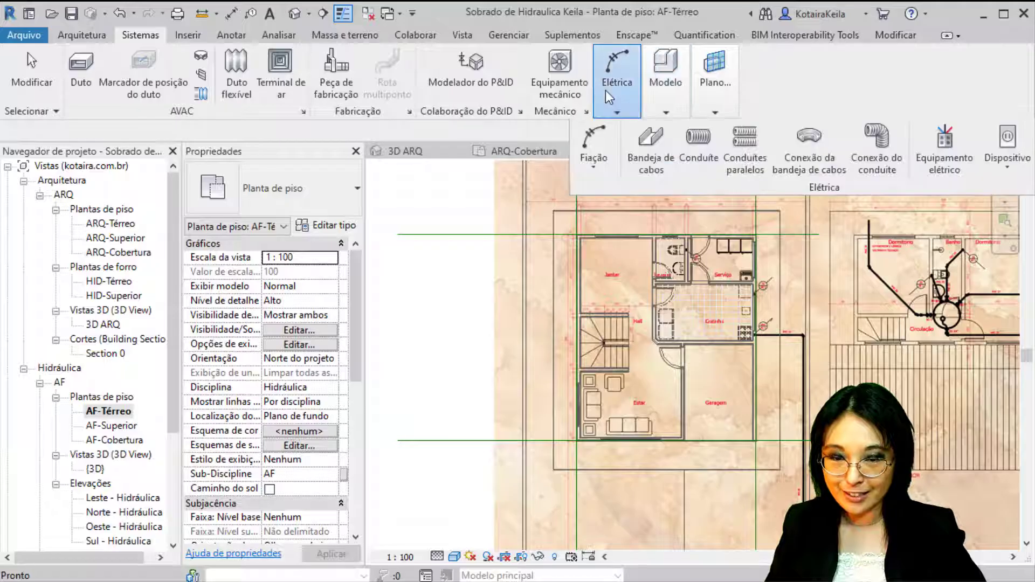
pyautogui.moveTo(709, 98)
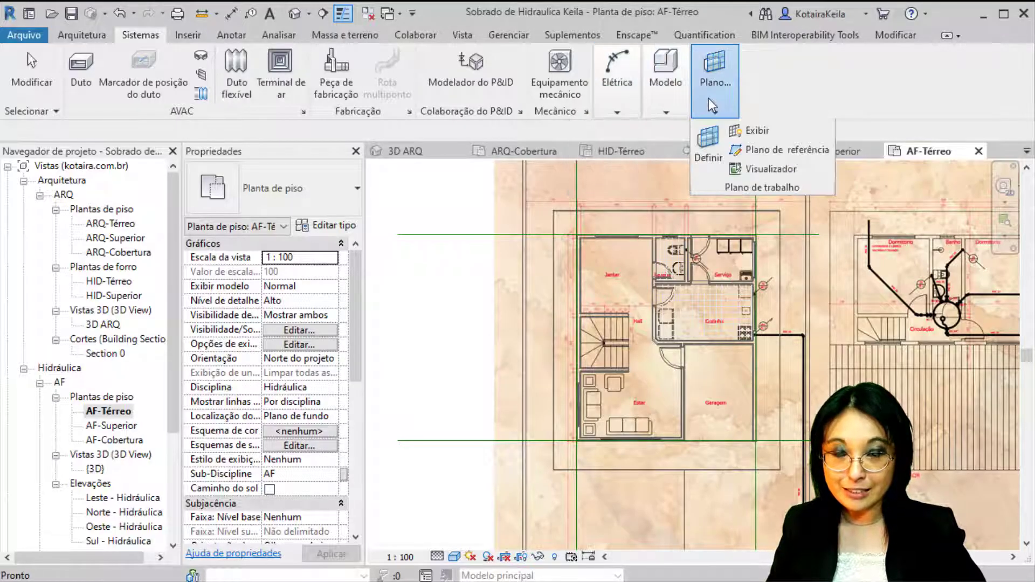
# - Re-enable the structure tools and the Systems piping tools in the user interface options
pyautogui.click(36, 38)
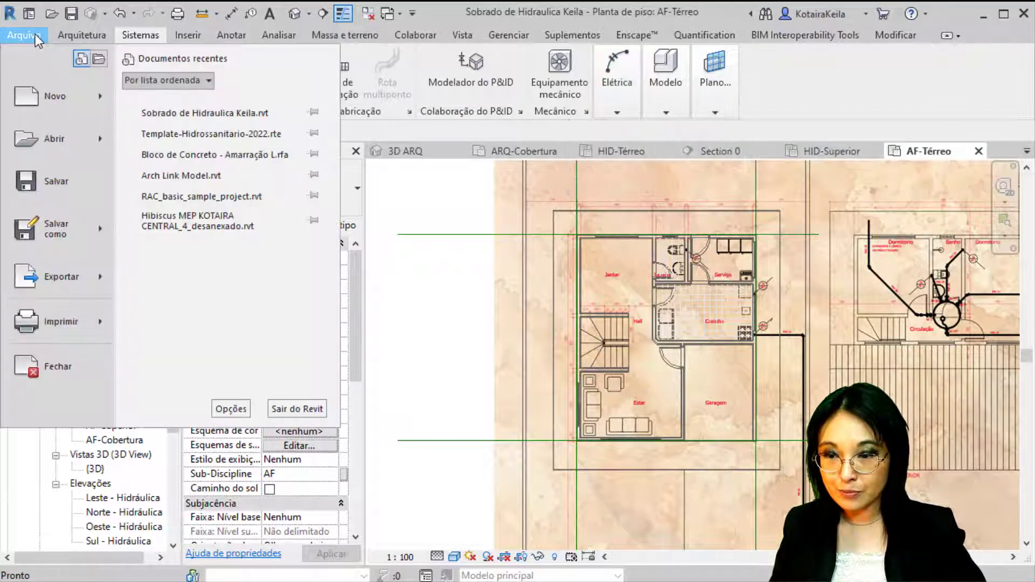
pyautogui.click(230, 409)
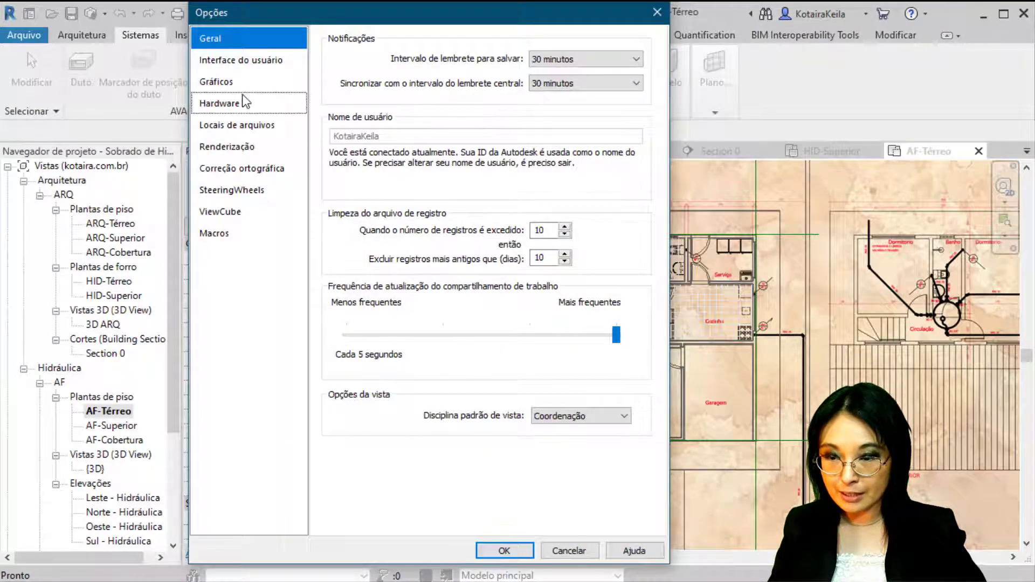
pyautogui.click(242, 61)
pyautogui.click(337, 84)
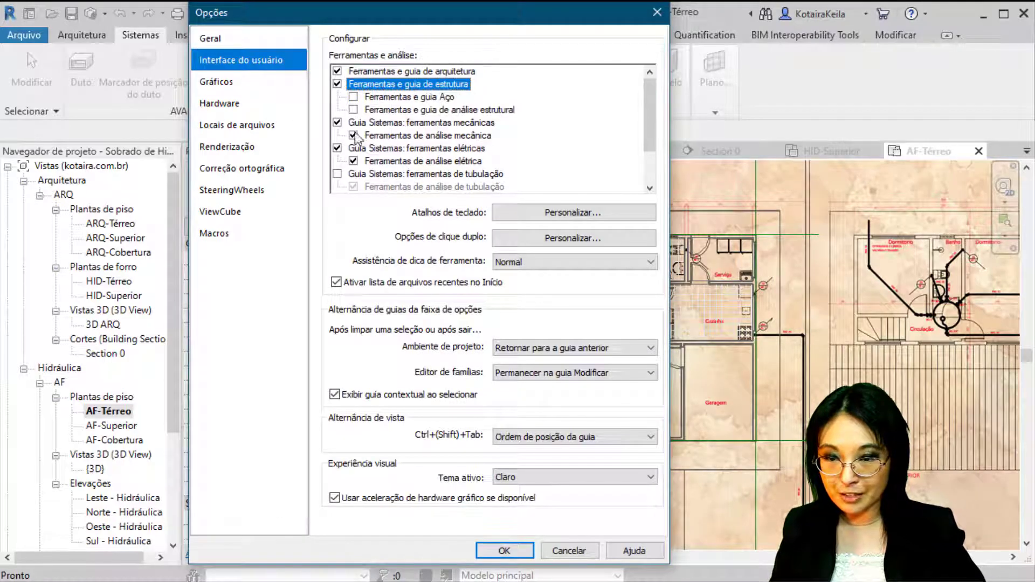
pyautogui.click(337, 174)
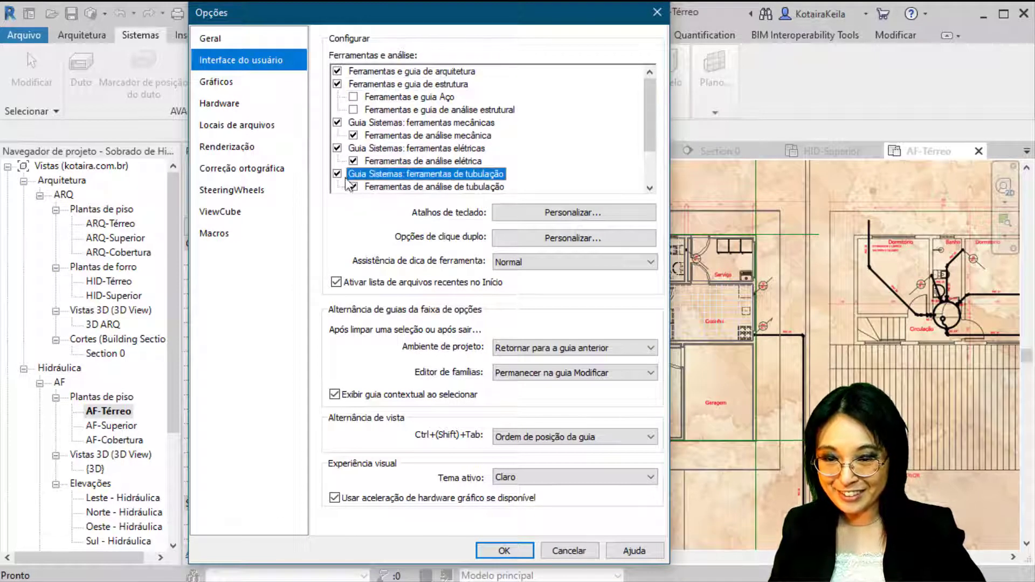
pyautogui.scroll(-1, 447, 189)
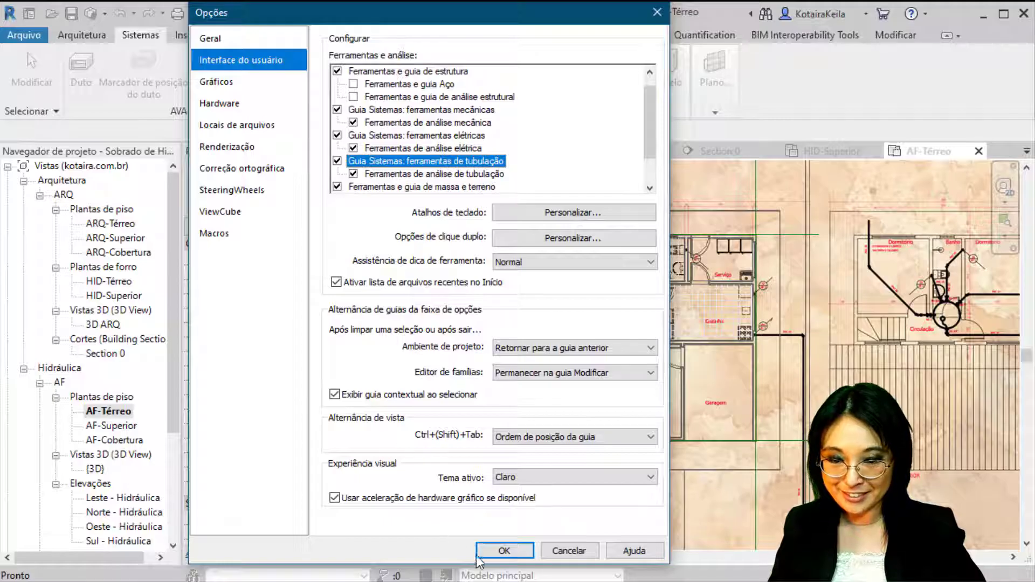
pyautogui.click(504, 551)
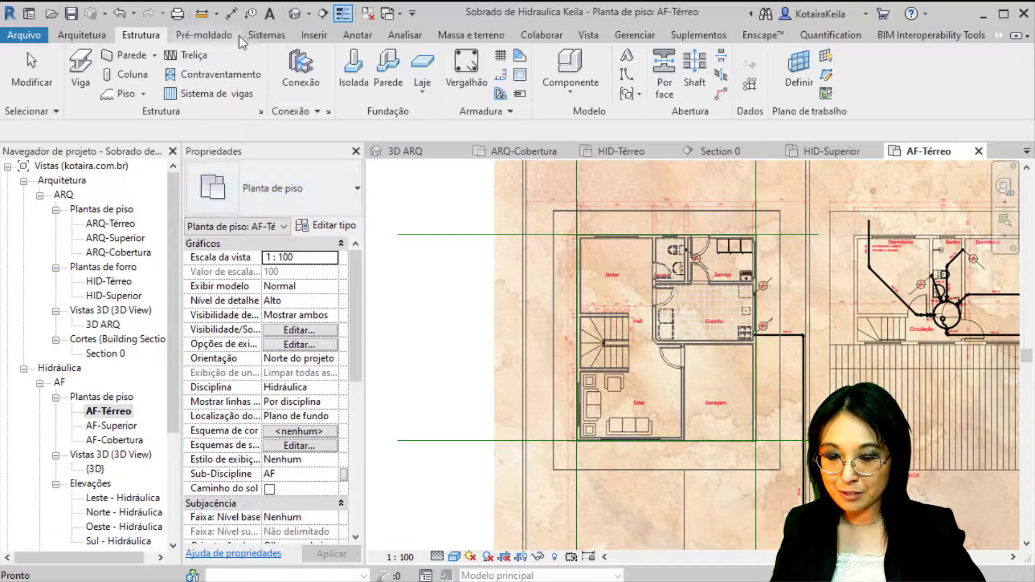
# - Start placing a plumbing fixture and choose the type Bacia com Caixa Acoplada Celite Life, Branco, after searching for "bacia"
pyautogui.click(266, 35)
pyautogui.click(610, 81)
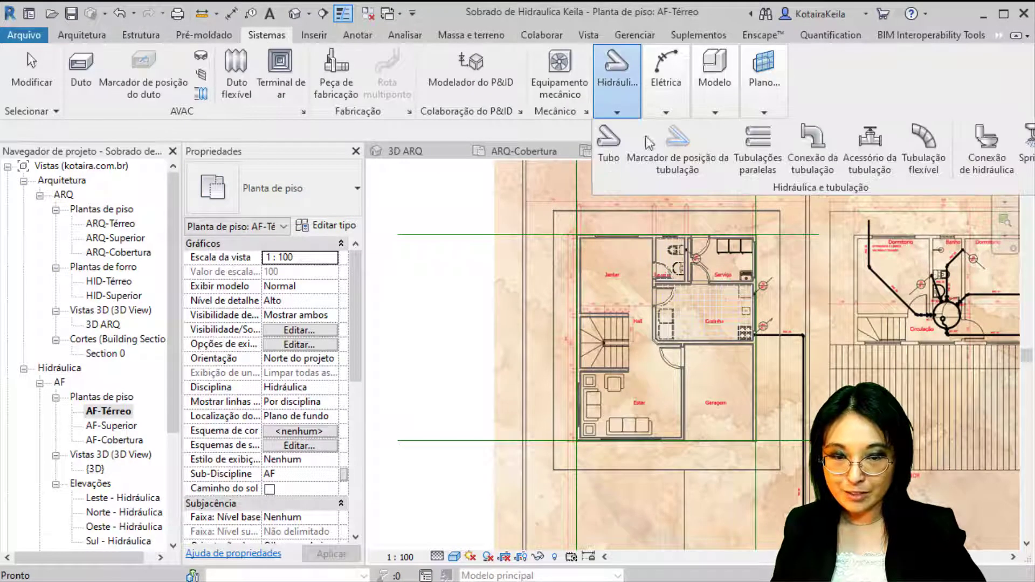
pyautogui.click(982, 176)
pyautogui.scroll(5, 687, 244)
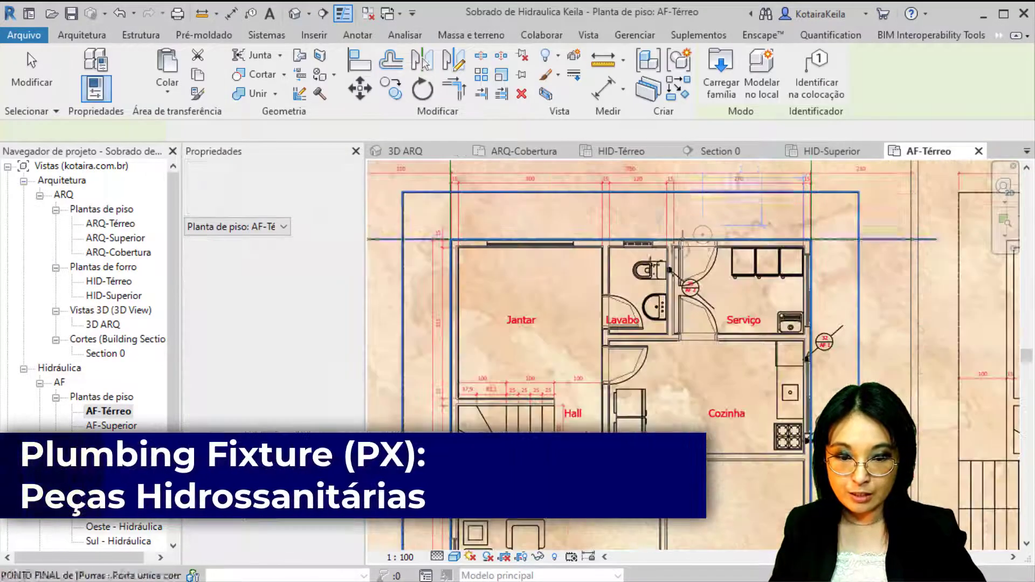
pyautogui.moveTo(807, 310); pyautogui.dragTo(577, 233, button='middle')
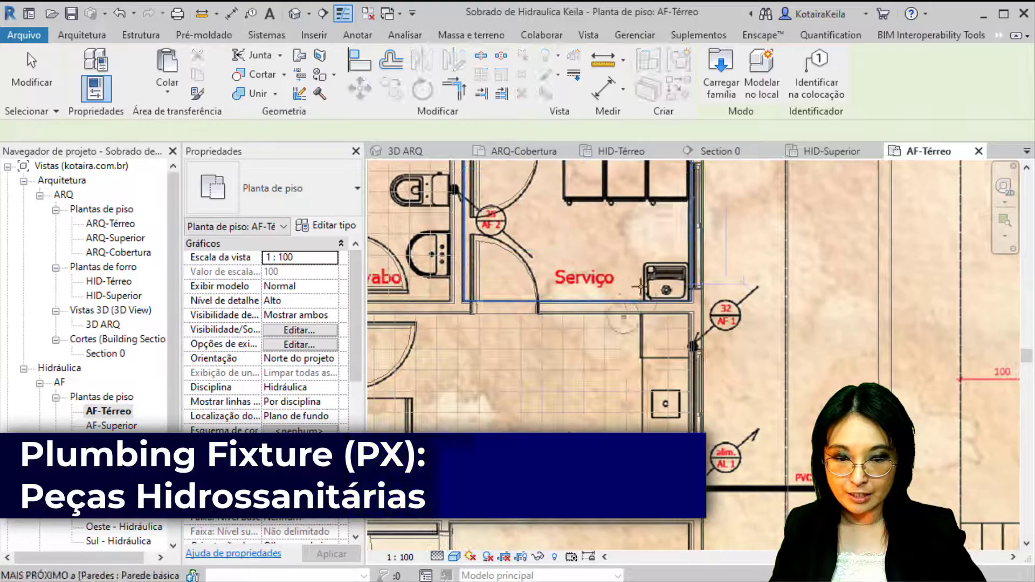
pyautogui.press('p')
pyautogui.press('x')
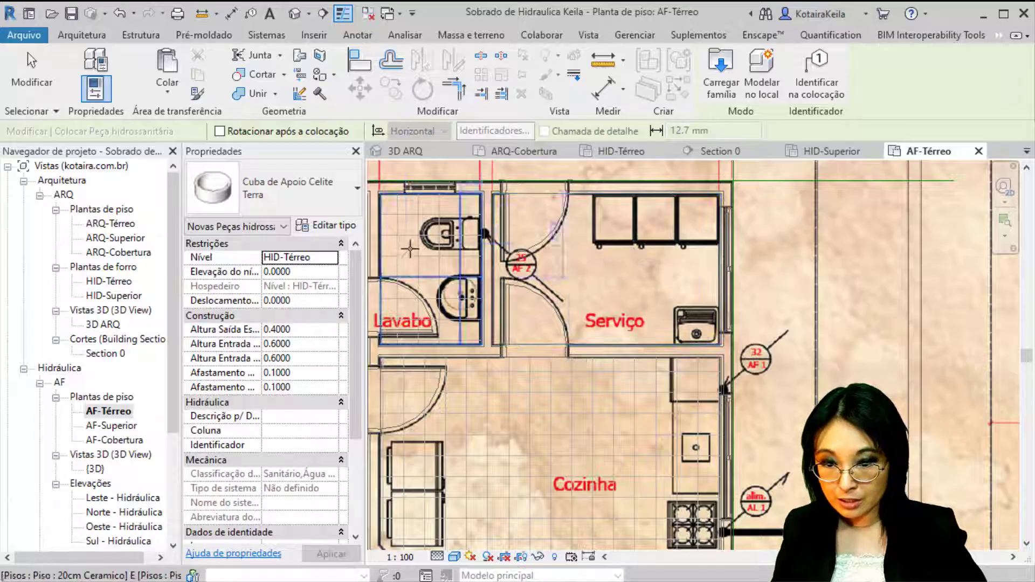
pyautogui.click(346, 193)
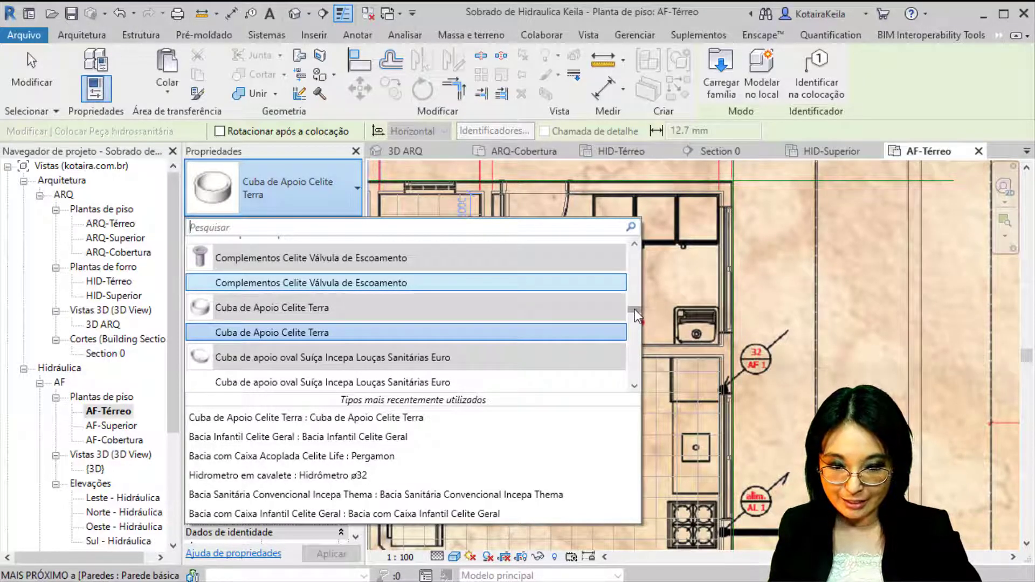
pyautogui.moveTo(635, 309); pyautogui.dragTo(634, 248)
pyautogui.moveTo(631, 317); pyautogui.dragTo(631, 276)
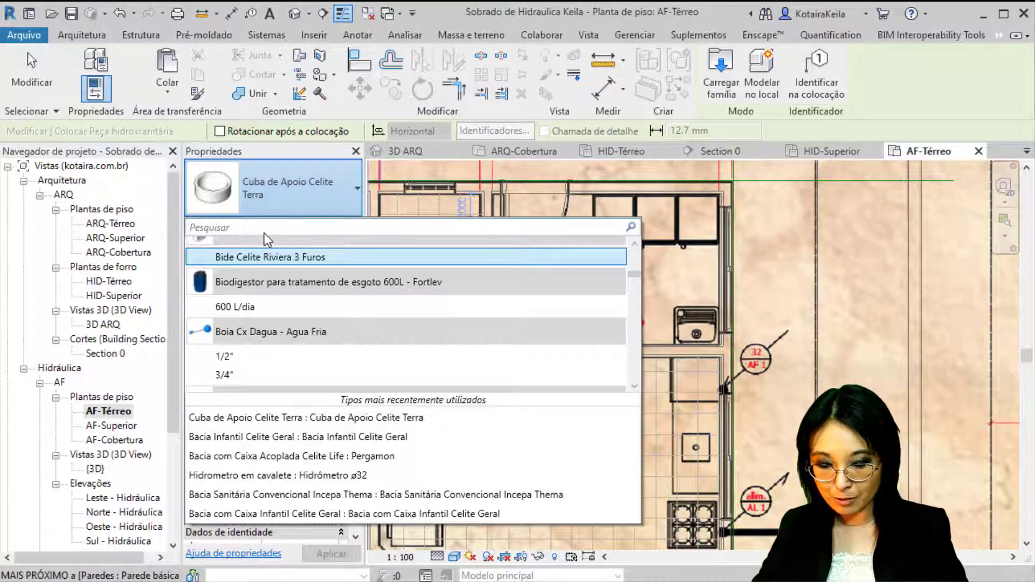
pyautogui.write('bacia')
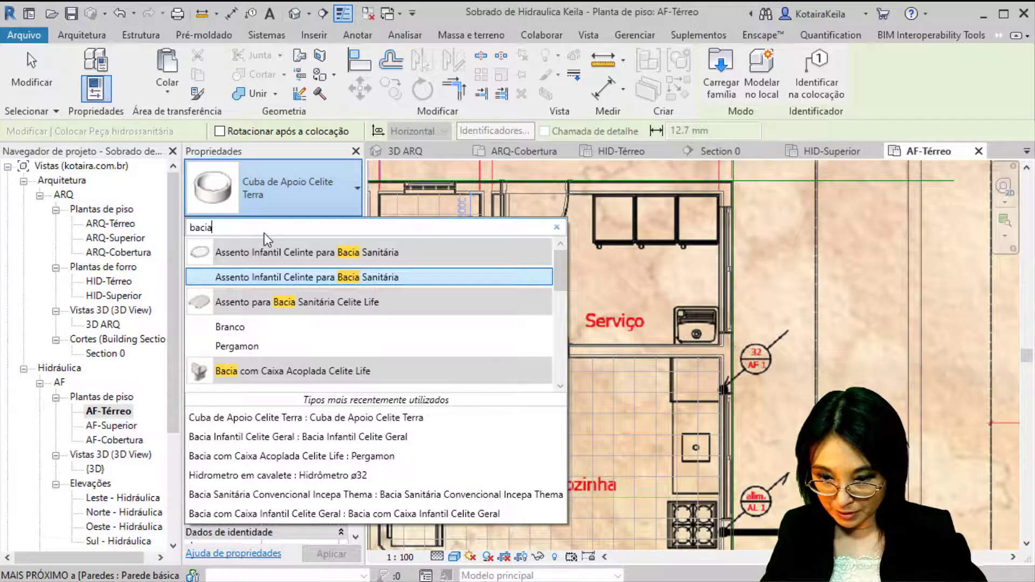
pyautogui.scroll(-1, 223, 343)
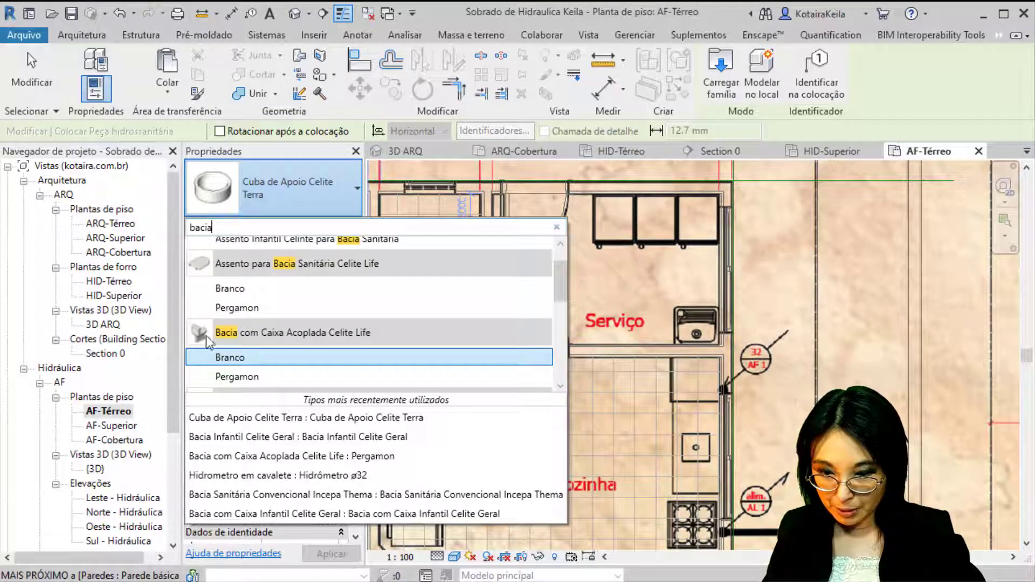
pyautogui.moveTo(207, 343)
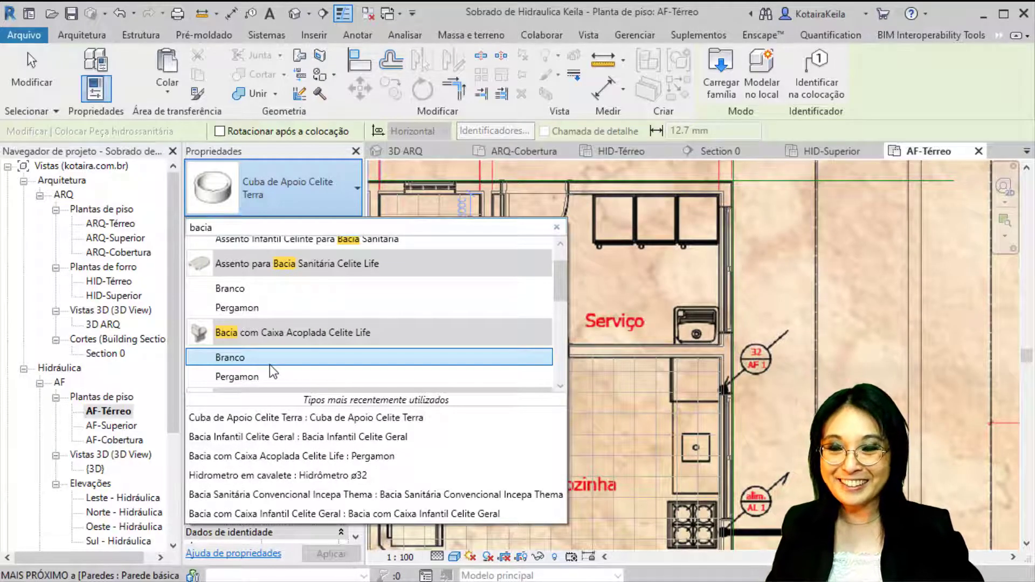
pyautogui.click(240, 358)
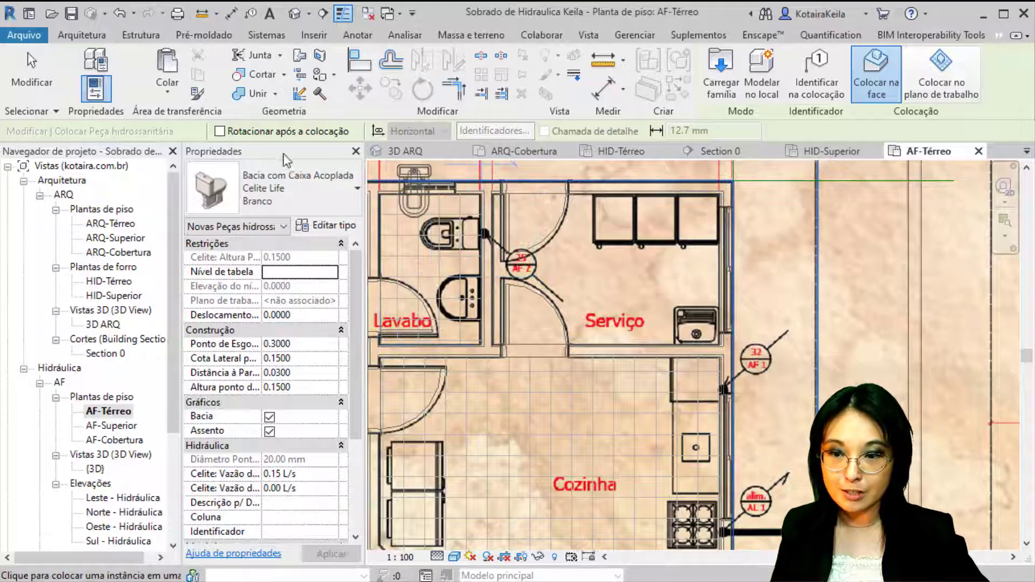
# - Place the toilet against the Lavabo wall beside AF 2, rotated to match the toilet in the reference drawing
pyautogui.click(288, 181)
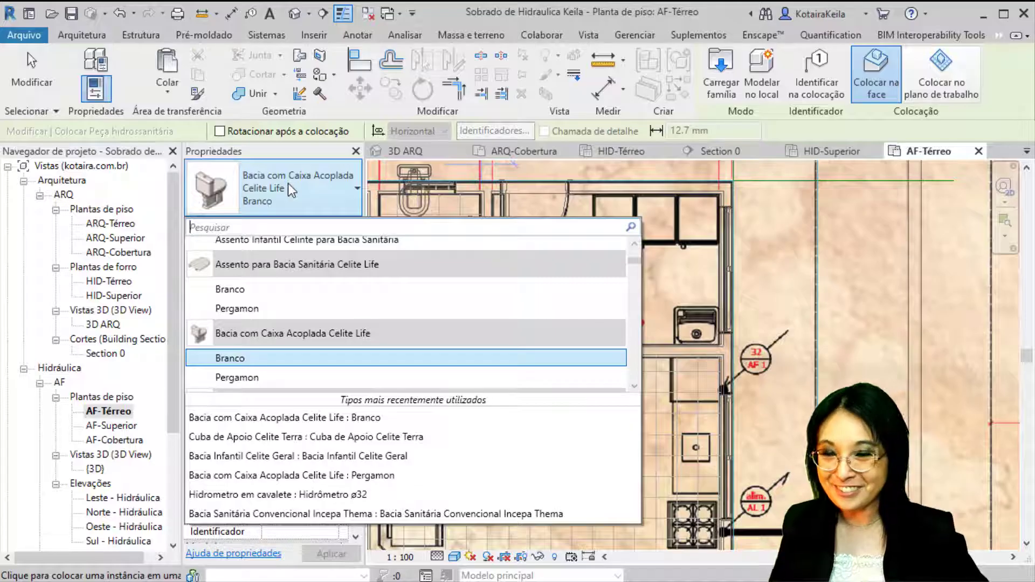
pyautogui.click(799, 123)
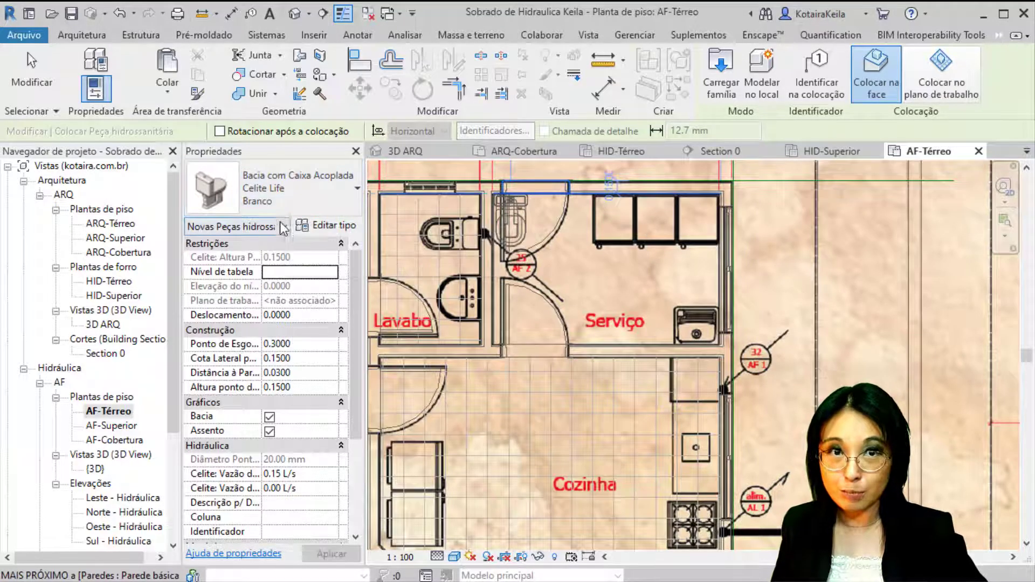
pyautogui.scroll(3, 518, 350)
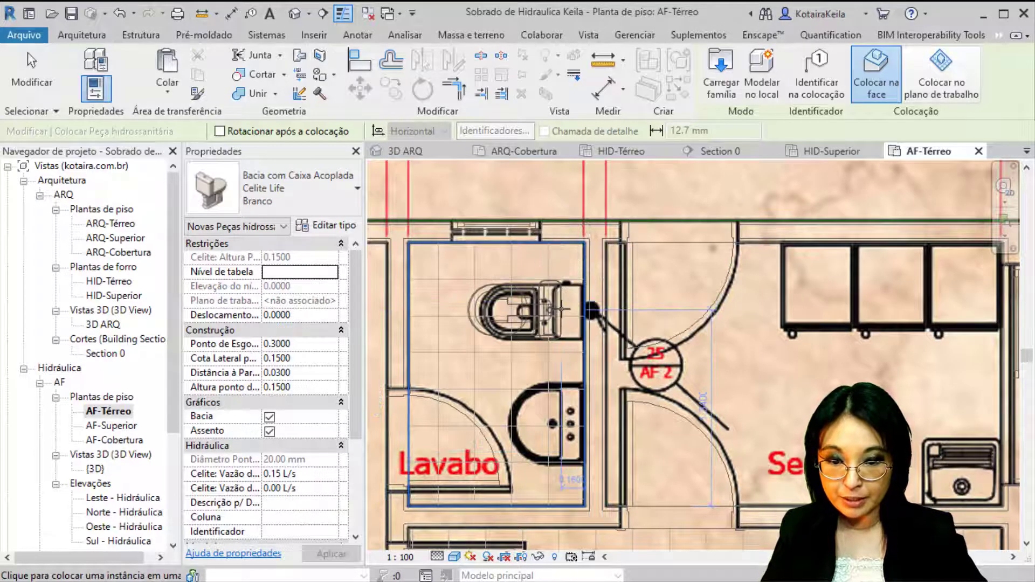
pyautogui.scroll(2, 561, 309)
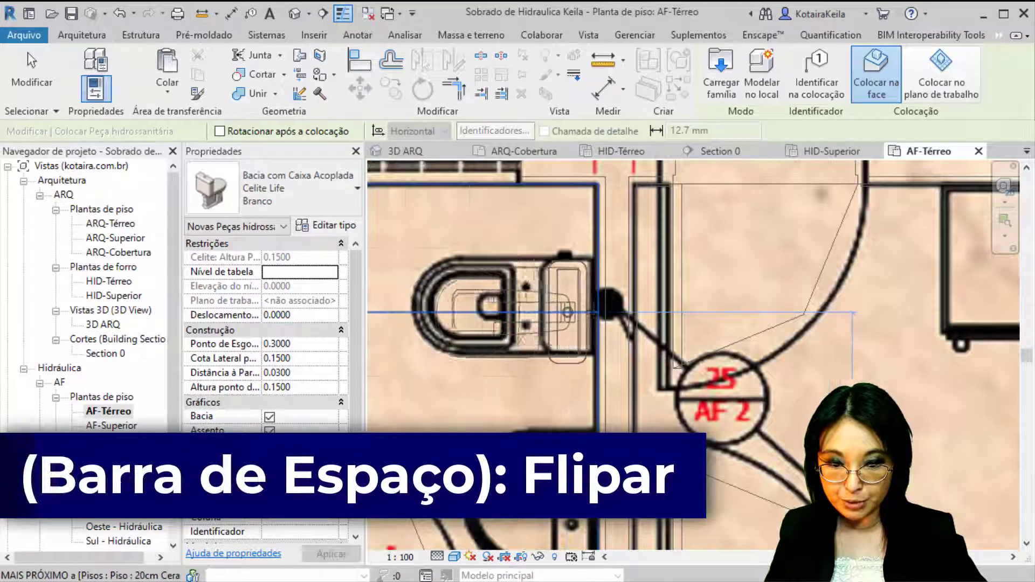
pyautogui.click(598, 312)
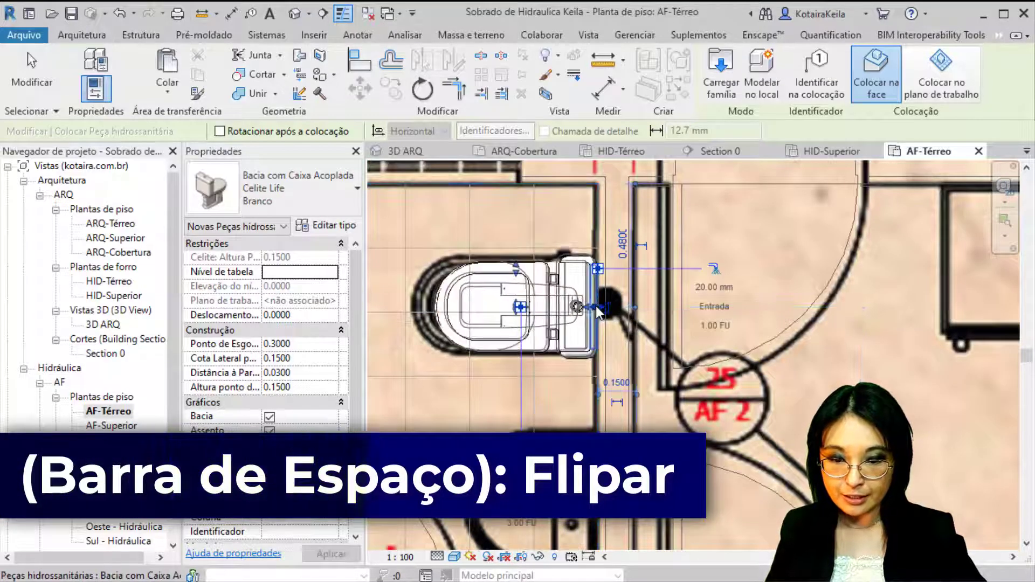
# - Search the fixture types for "lava" and choose Lavatório com coluna Incepa Thema
pyautogui.scroll(-2, 597, 307)
pyautogui.moveTo(596, 308); pyautogui.dragTo(628, 190, button='middle')
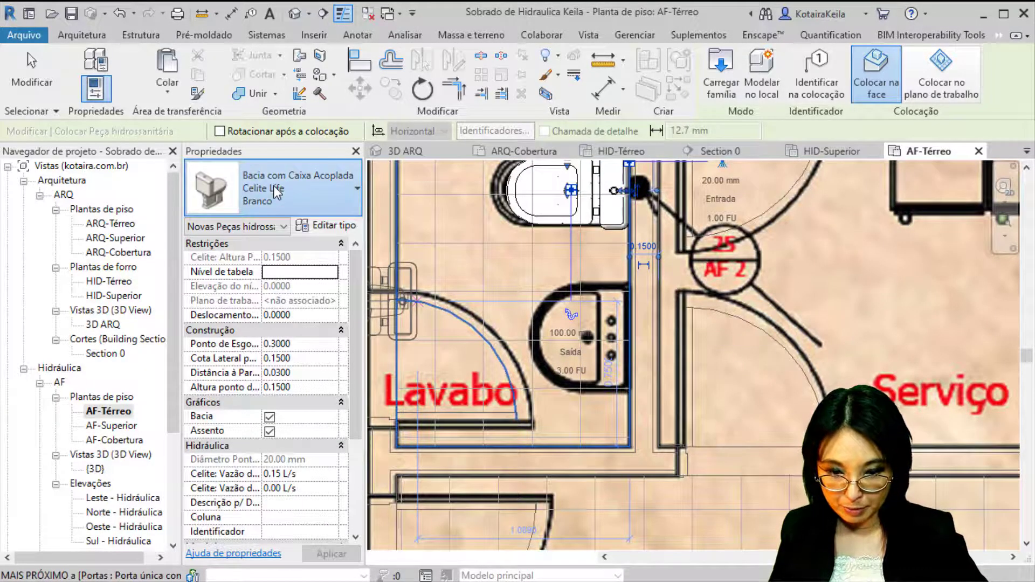
pyautogui.click(276, 192)
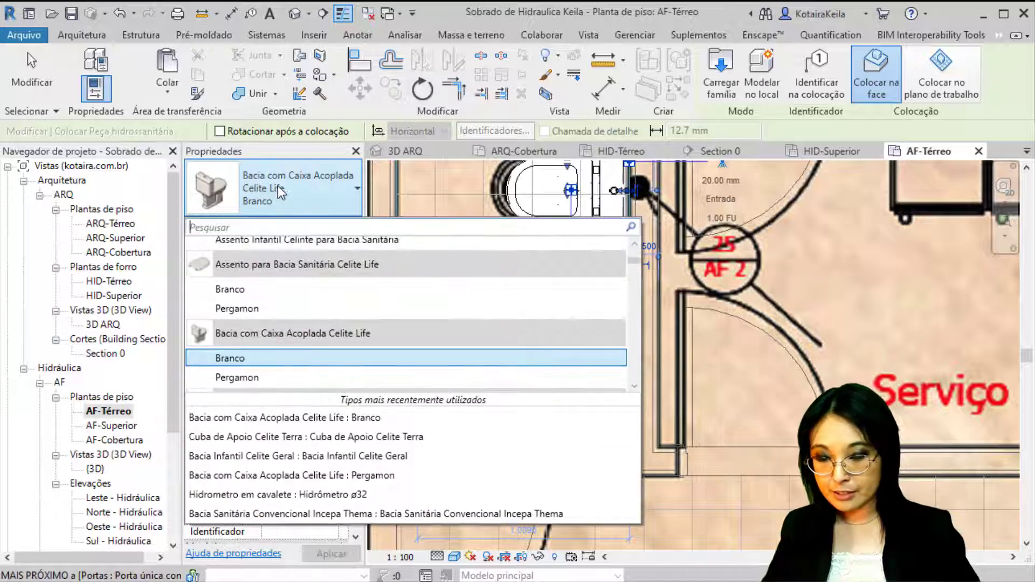
pyautogui.write('lava')
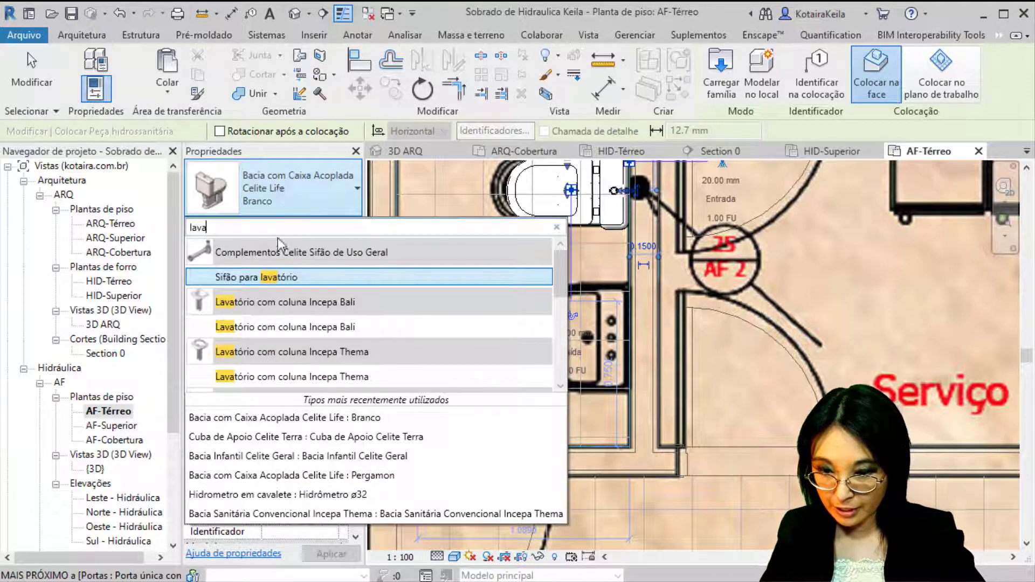
pyautogui.moveTo(205, 304)
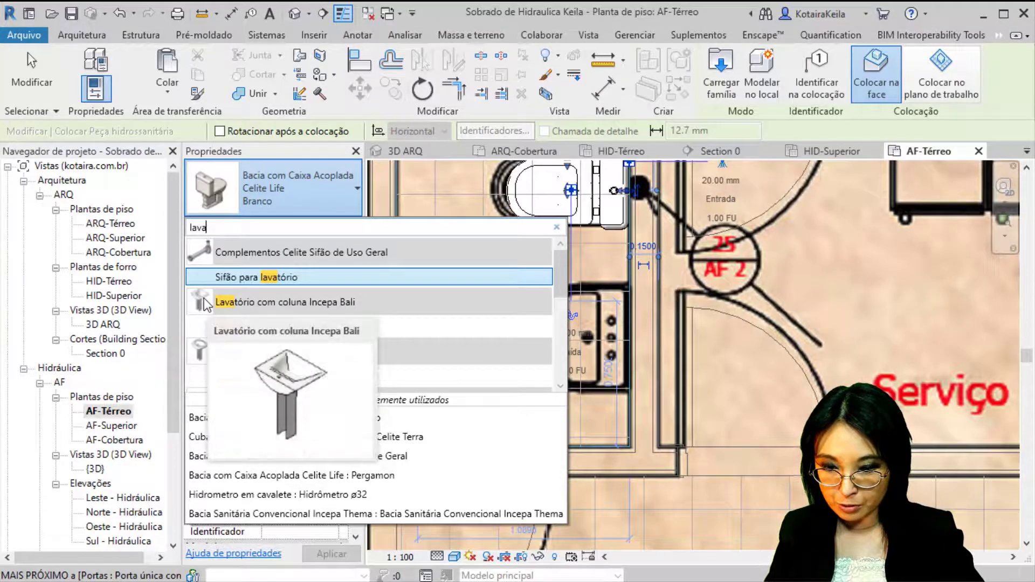
pyautogui.moveTo(204, 359)
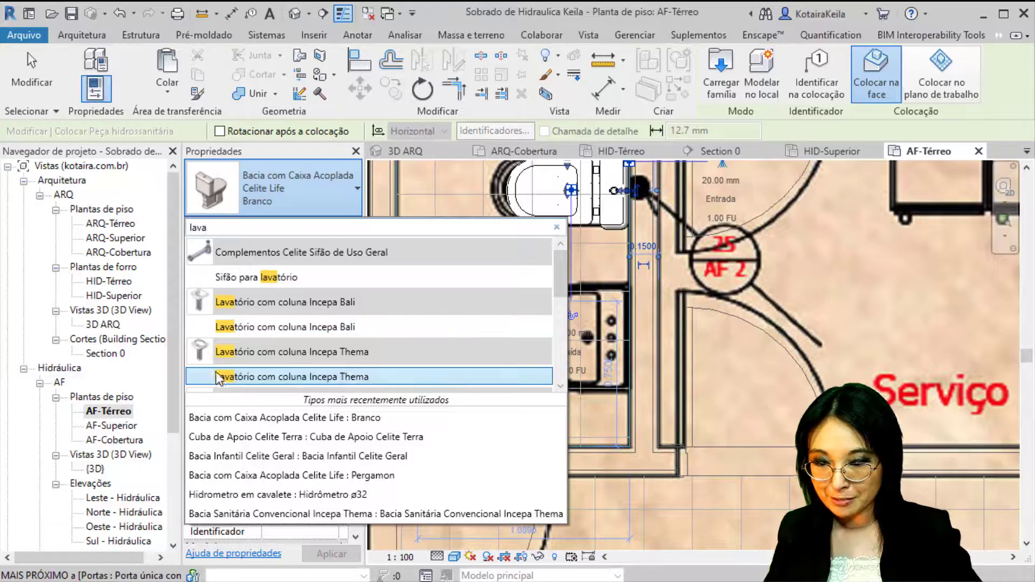
pyautogui.moveTo(219, 377)
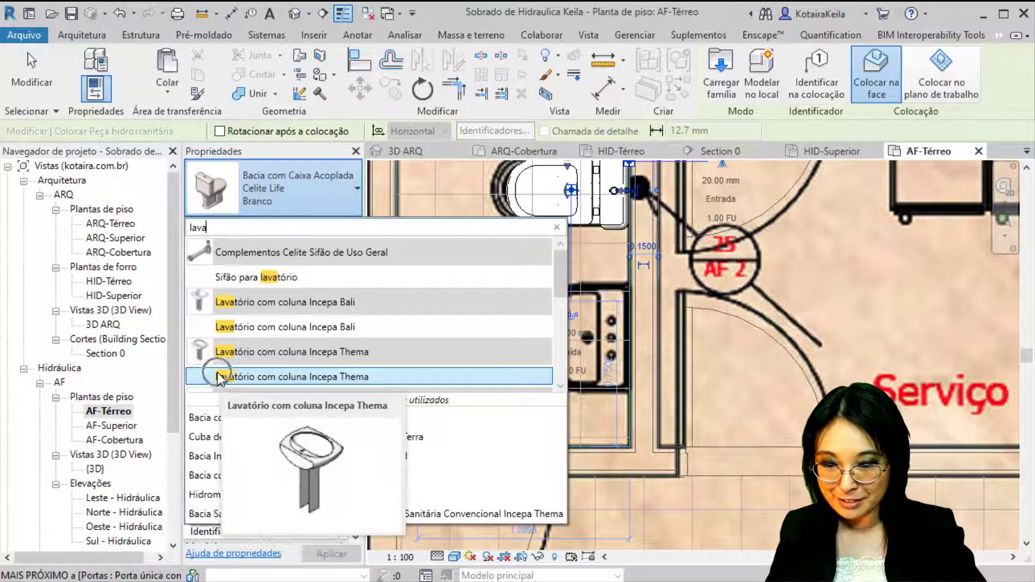
pyautogui.click(218, 376)
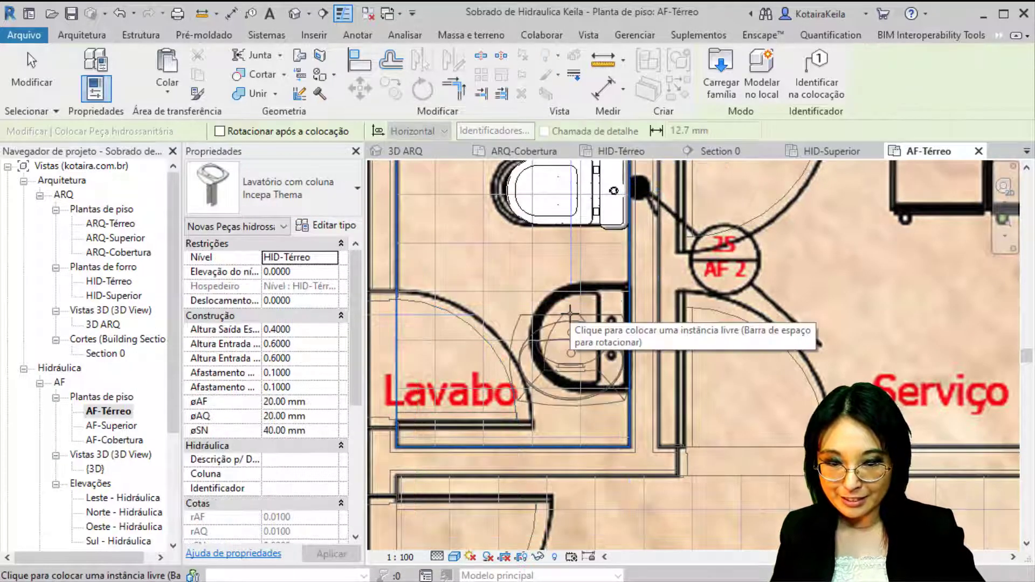
# - Rotate the washbasin and place it against the Lavabo wall over the washbasin in the reference drawing
pyautogui.press('space')
pyautogui.press('space')
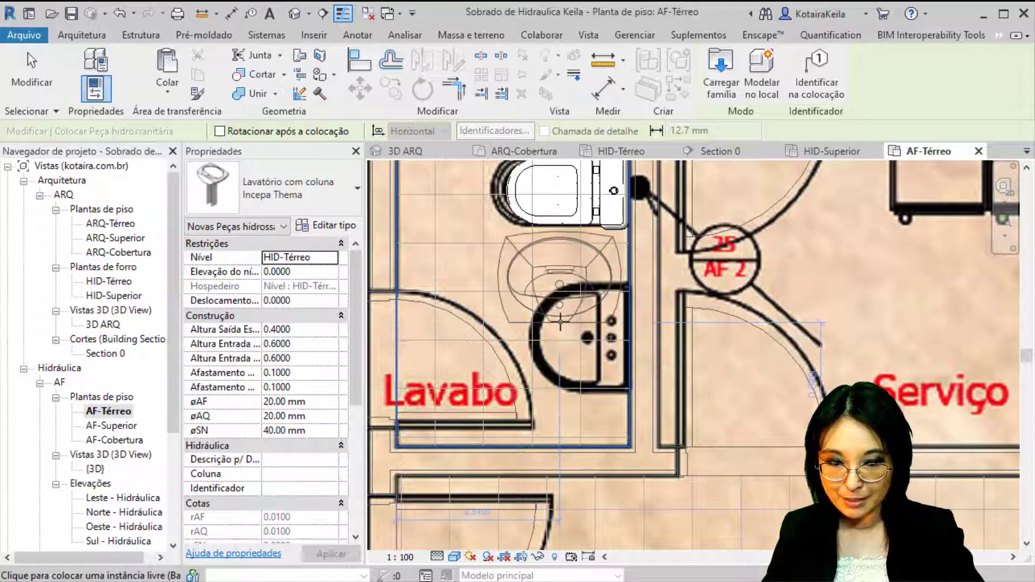
pyautogui.scroll(2, 601, 345)
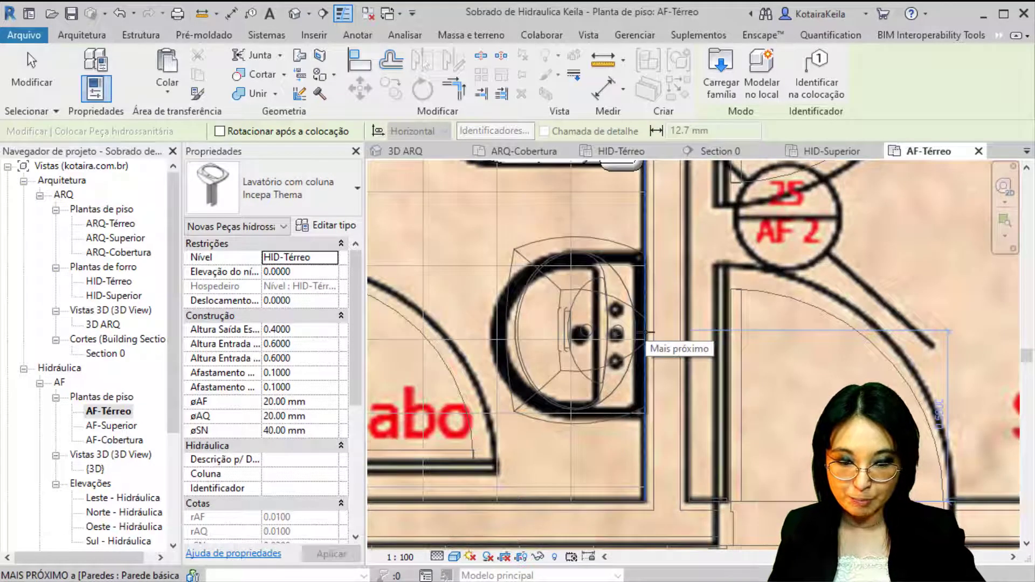
pyautogui.click(647, 333)
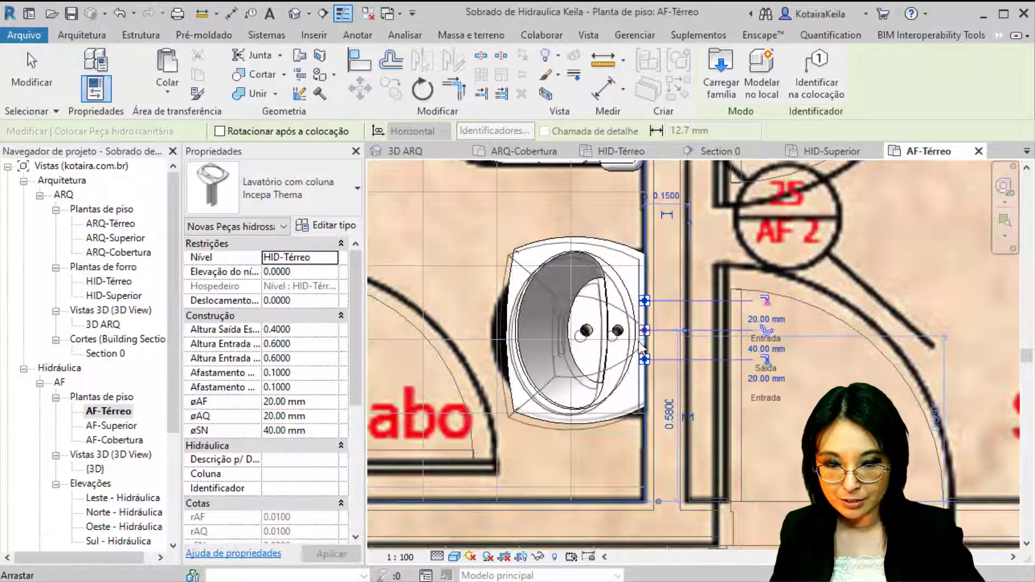
# - Search the fixture types for "tanq" and choose Tanque Celite 31 Litros Médio for the Serviço area
pyautogui.scroll(-1, 543, 406)
pyautogui.scroll(-2, 543, 407)
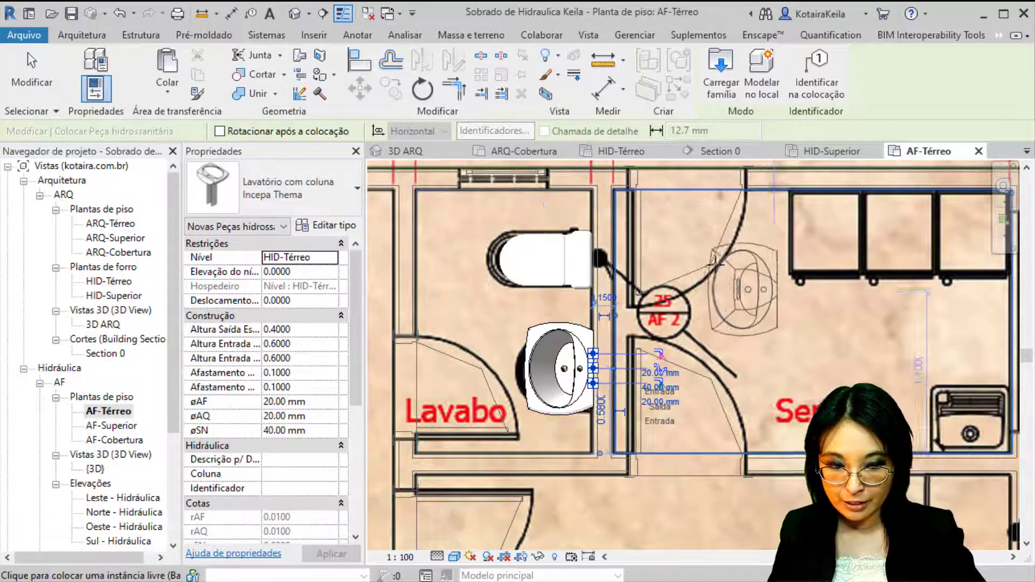
pyautogui.moveTo(785, 299); pyautogui.dragTo(429, 213, button='middle')
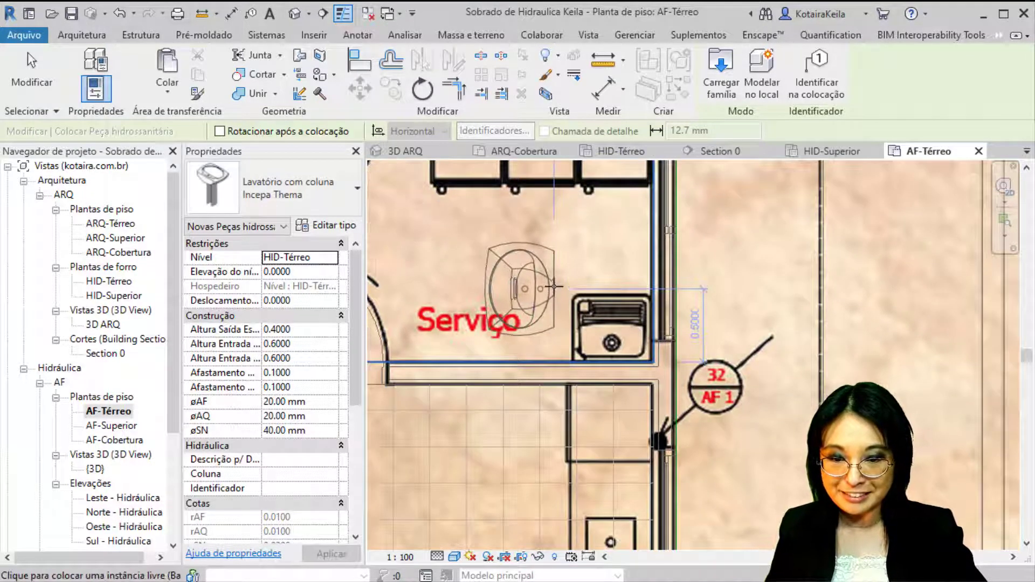
pyautogui.click(313, 183)
pyautogui.write('tang')
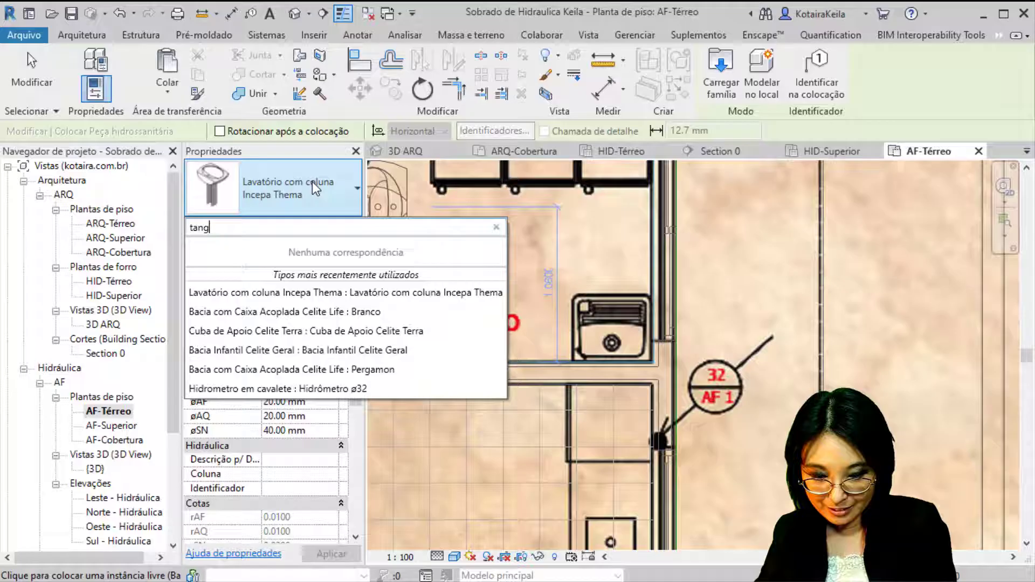
pyautogui.press('BackSpace')
pyautogui.write('q')
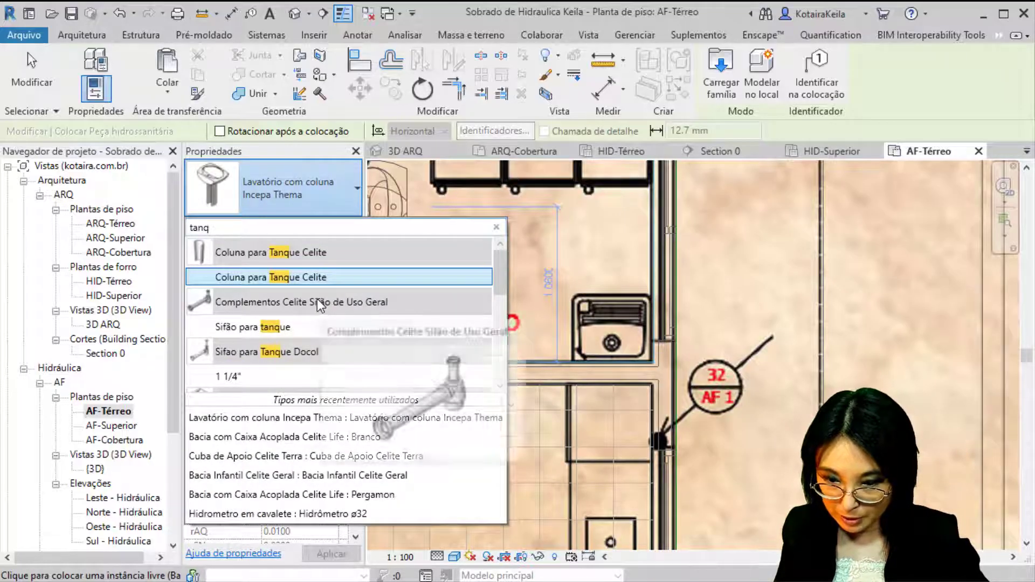
pyautogui.scroll(-1, 319, 299)
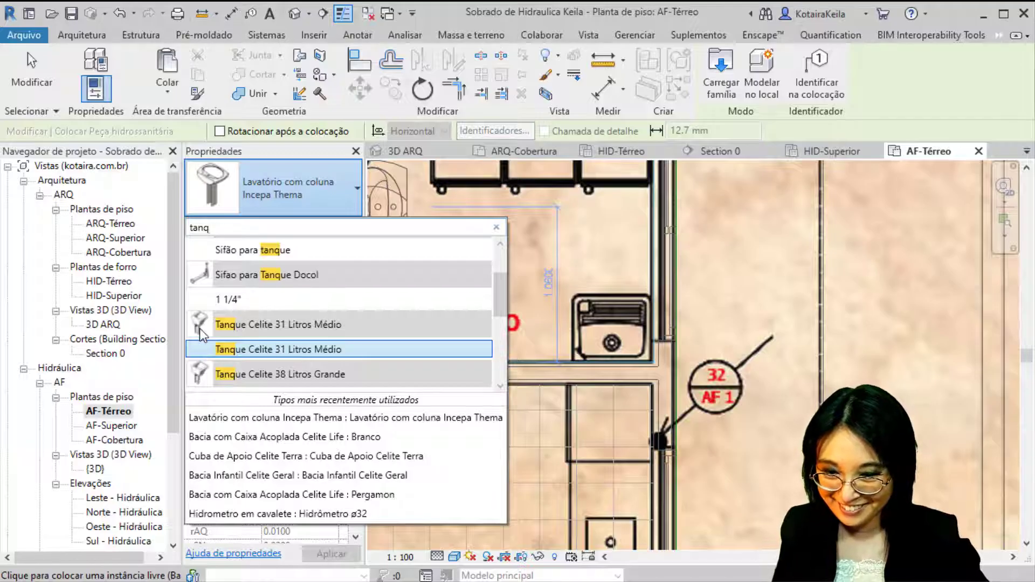
pyautogui.moveTo(200, 329)
pyautogui.scroll(-1, 200, 329)
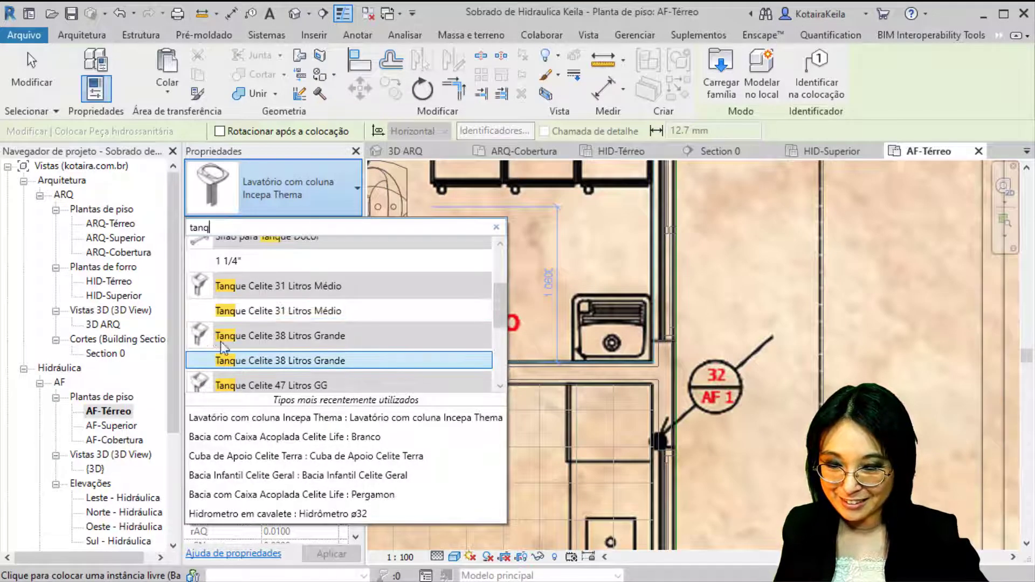
pyautogui.scroll(-2, 223, 348)
pyautogui.moveTo(238, 339)
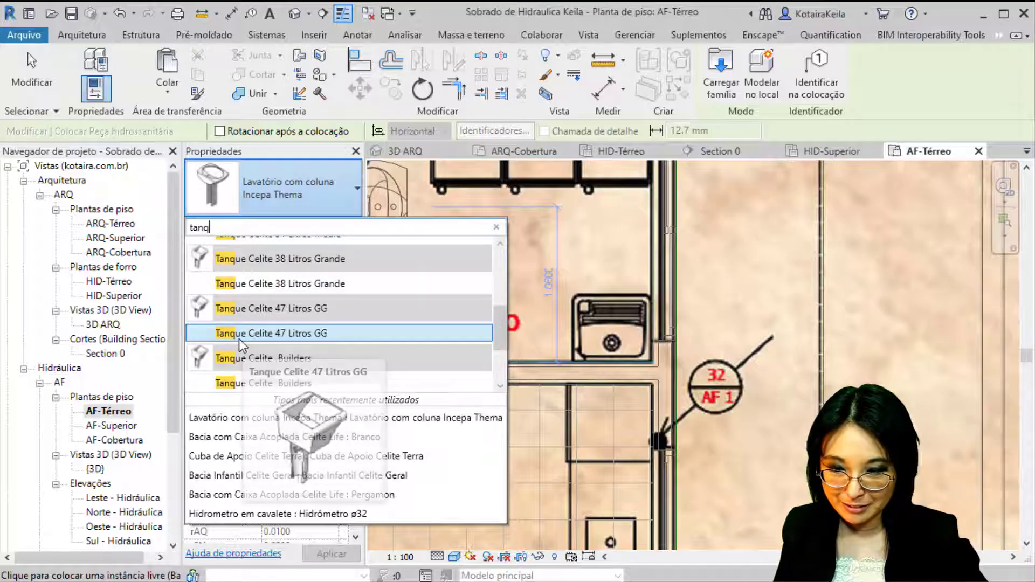
pyautogui.scroll(2, 239, 338)
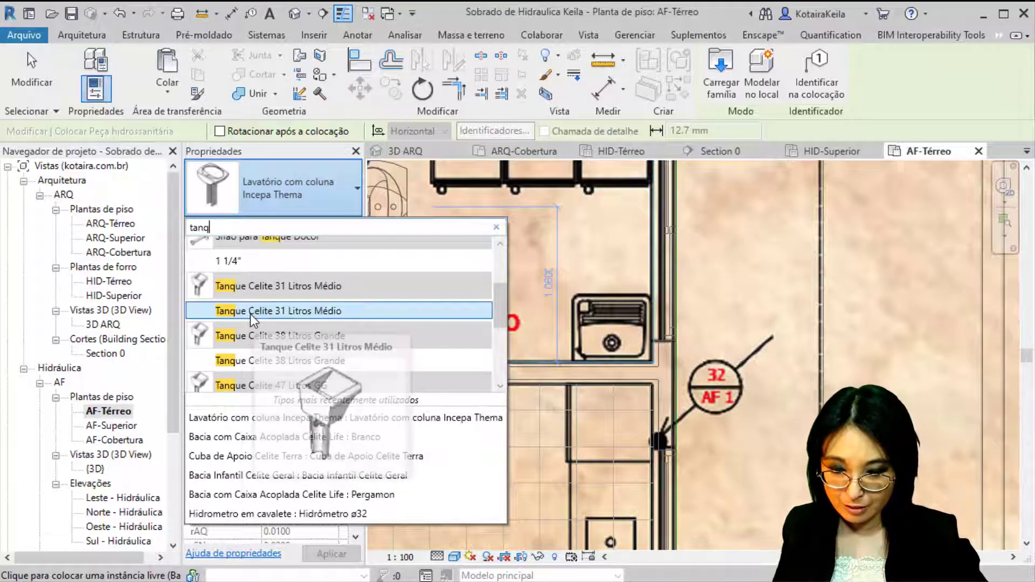
pyautogui.moveTo(238, 366)
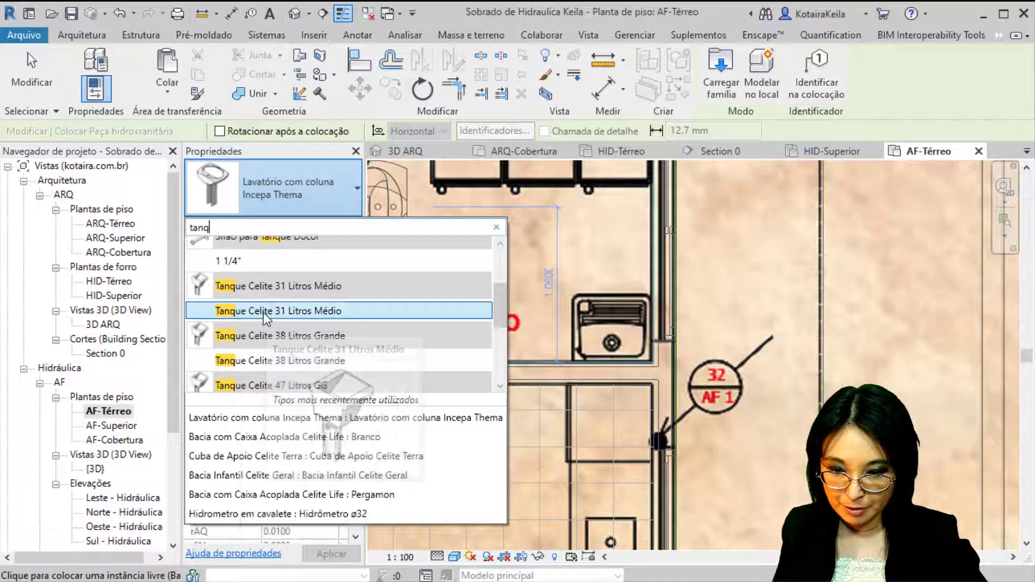
pyautogui.moveTo(263, 313)
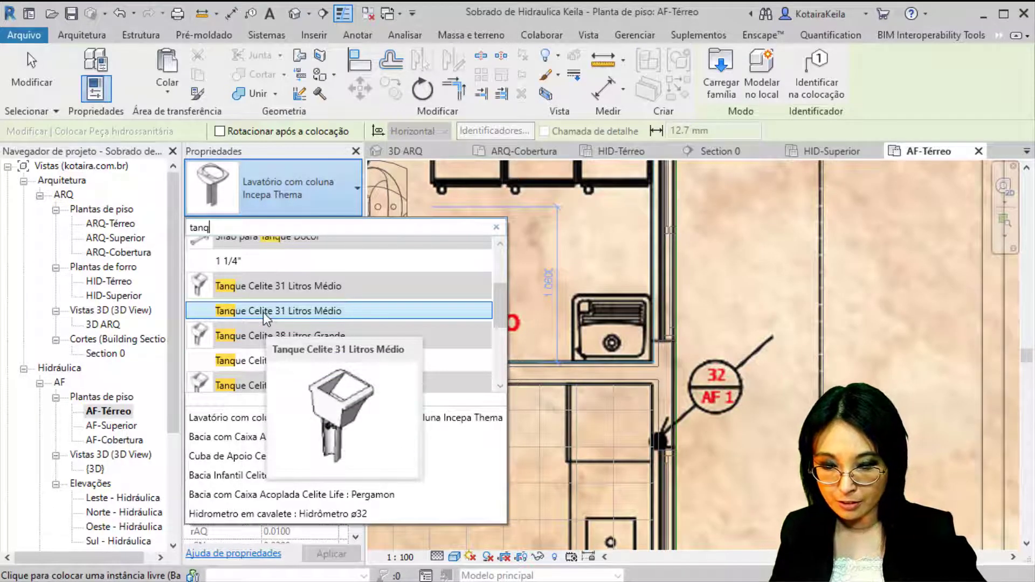
pyautogui.click(264, 313)
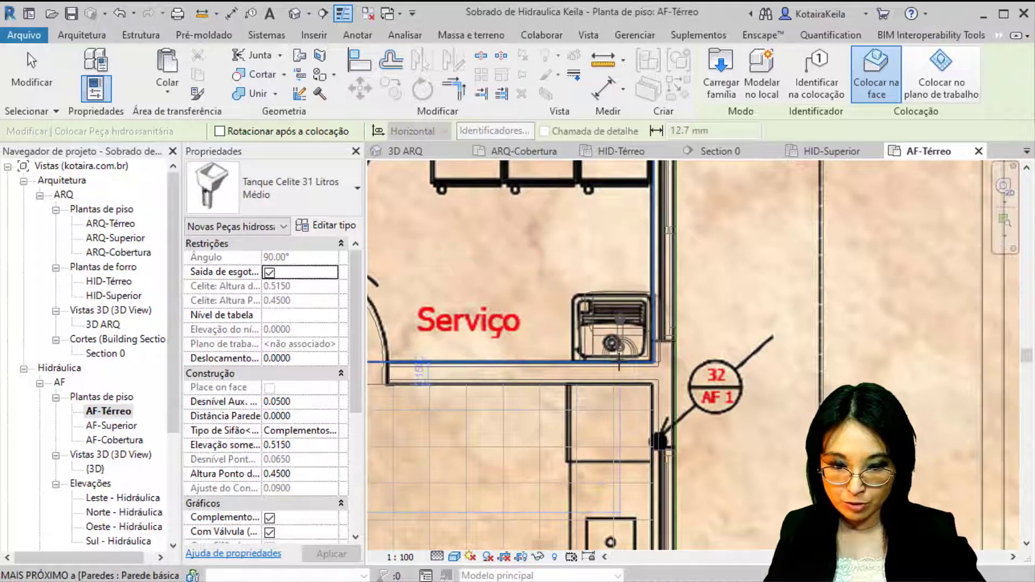
# - Place the laundry tank against the lower Serviço wall, over the tank in the reference drawing, and end the placement
pyautogui.scroll(2, 600, 360)
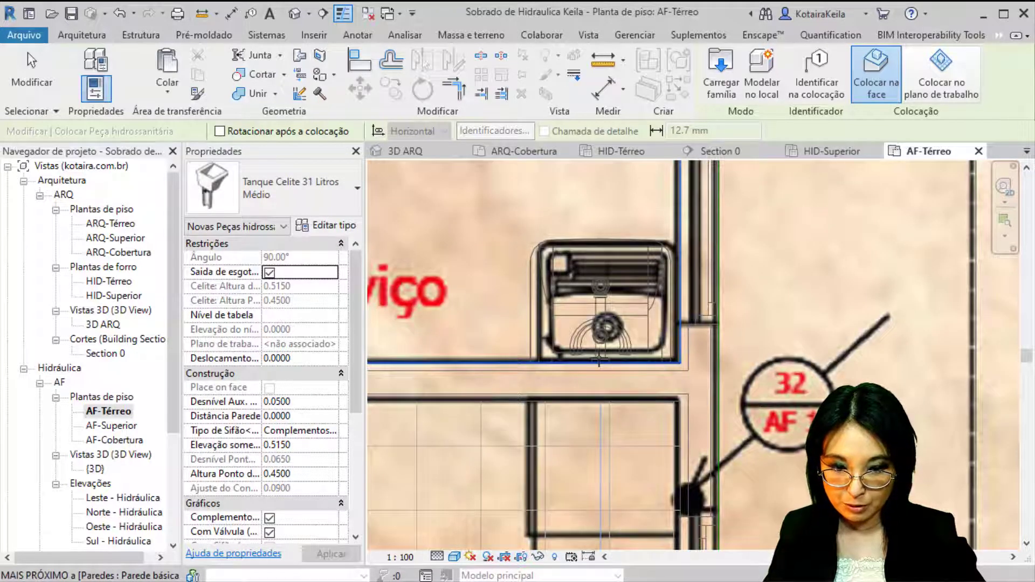
pyautogui.click(600, 359)
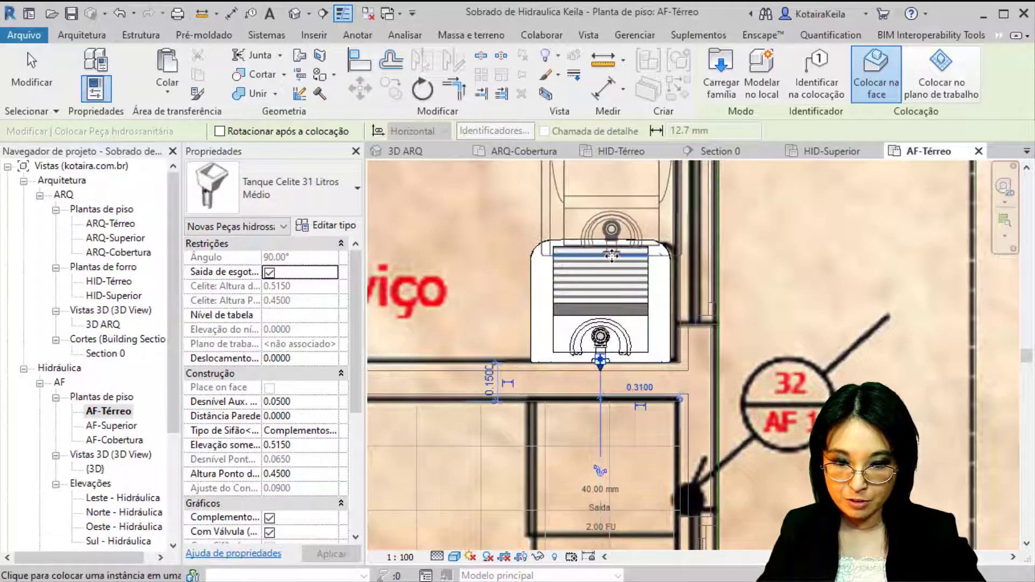
pyautogui.press('Escape')
pyautogui.press('Escape')
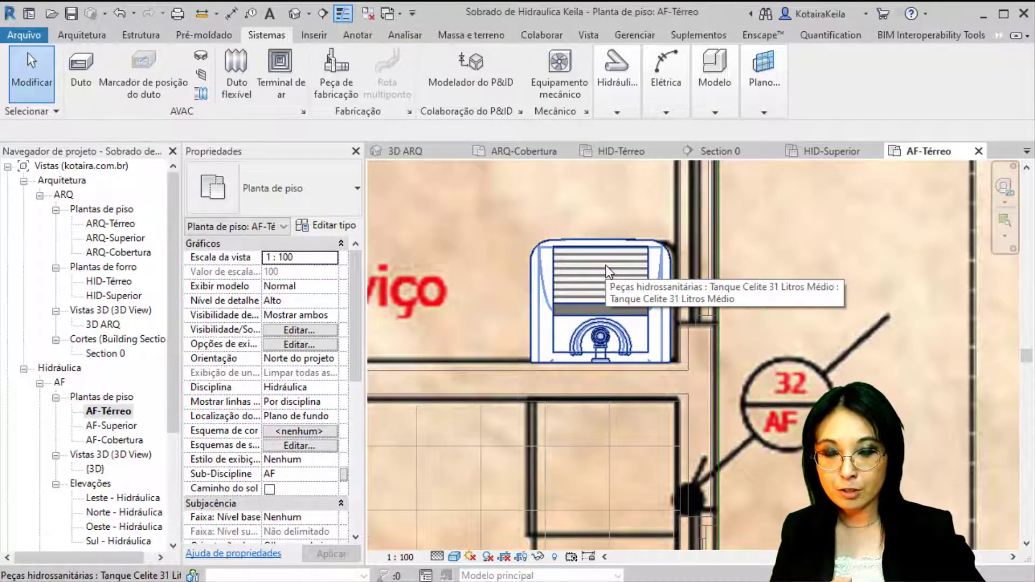
# - Select the placed laundry tank to examine its type, properties and connection, and clear the selection
pyautogui.click(606, 264)
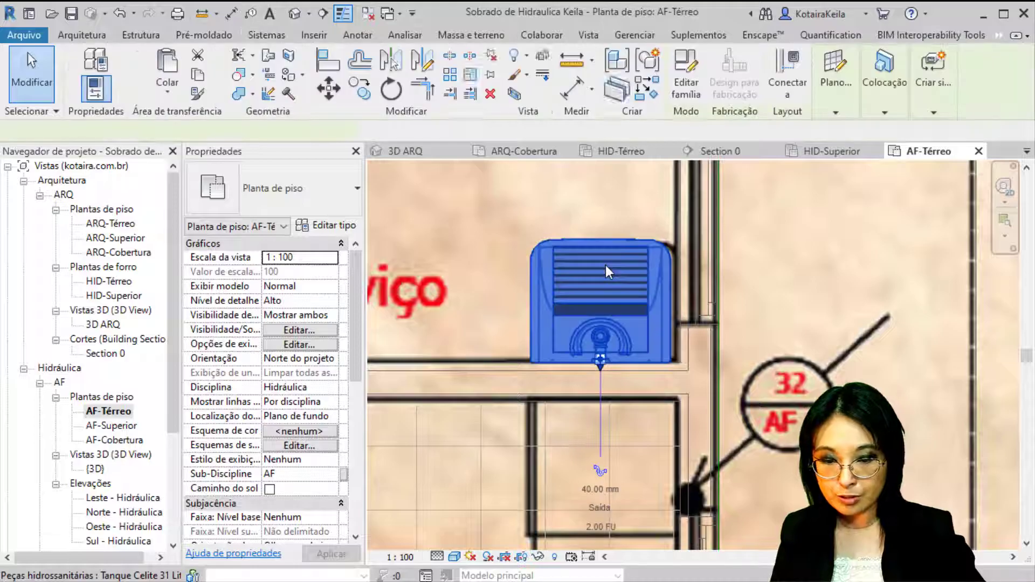
pyautogui.moveTo(606, 266); pyautogui.dragTo(540, 232, button='middle')
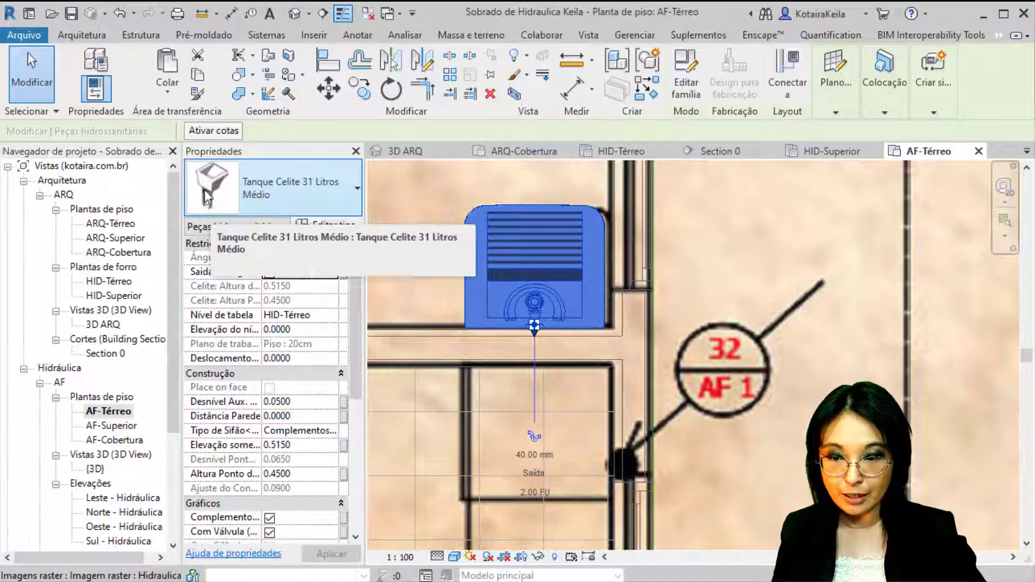
pyautogui.moveTo(200, 206)
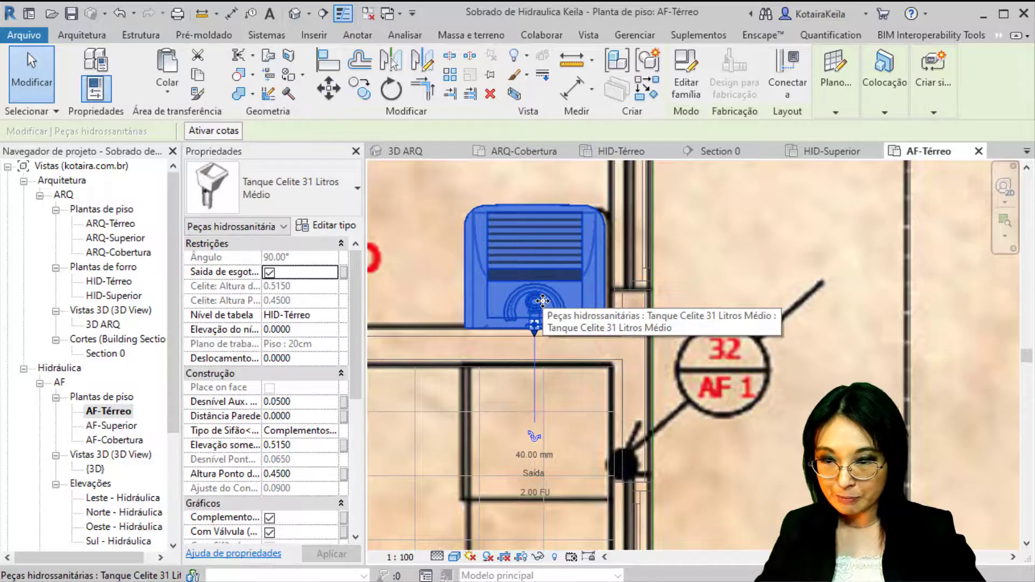
pyautogui.press('Escape')
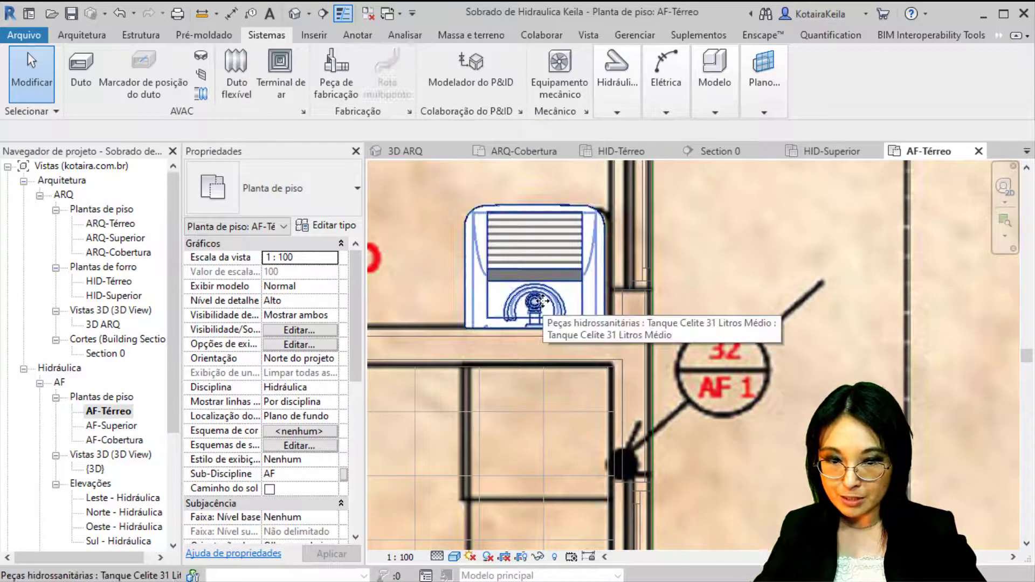
# - Start placing a plumbing fixture, search the types for "torn" and choose Torneira Angular Jardim Cromado Multiuso Docol 1/2"
pyautogui.moveTo(630, 98)
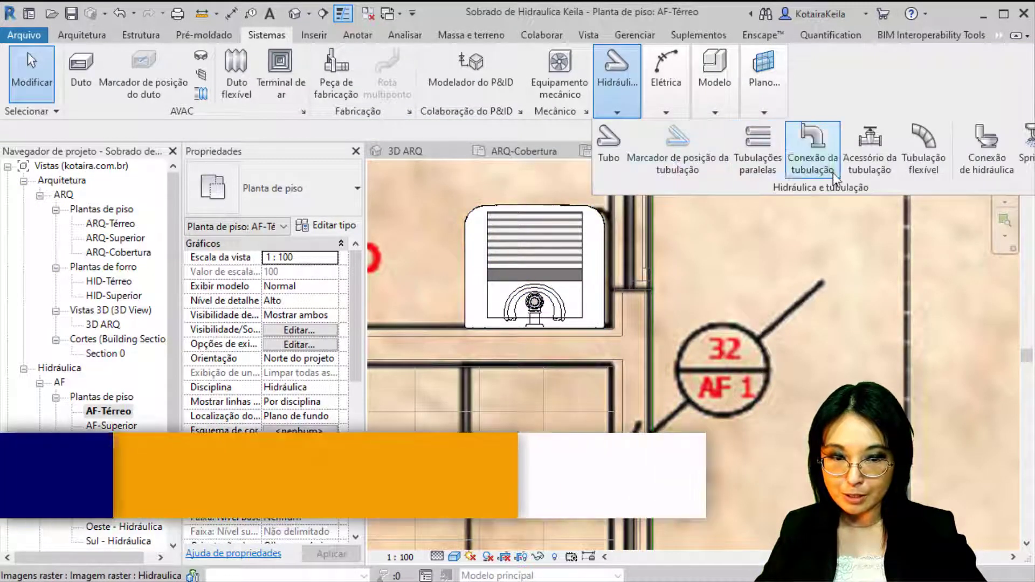
pyautogui.click(972, 169)
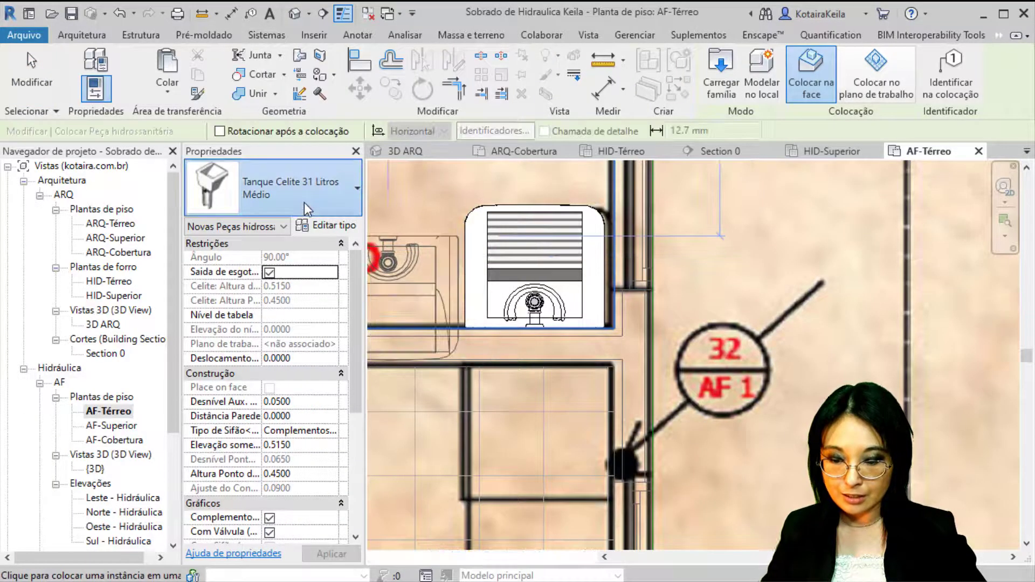
pyautogui.click(304, 202)
pyautogui.write('t')
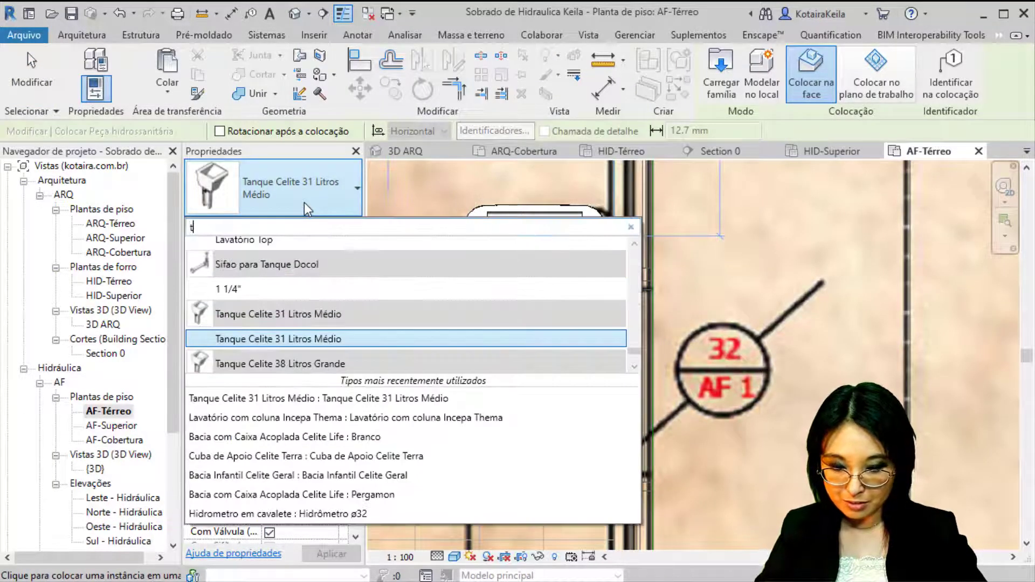
pyautogui.write('orn')
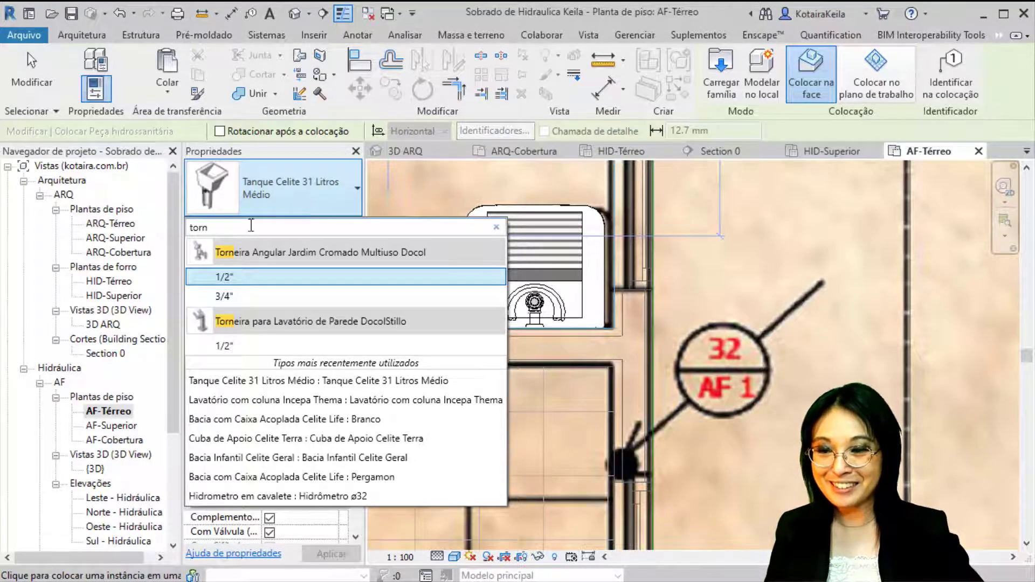
pyautogui.press('ctrl')
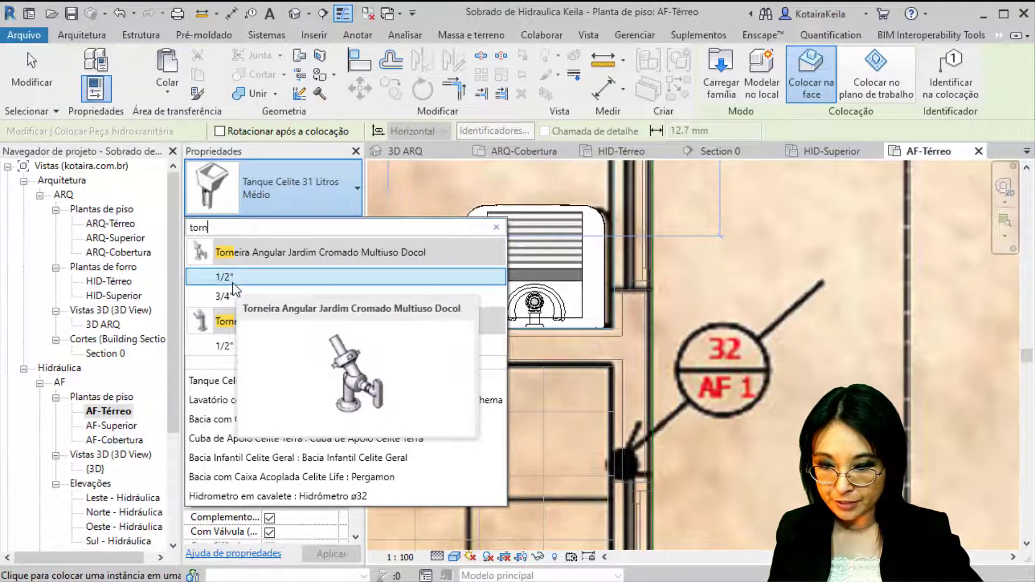
pyautogui.click(234, 277)
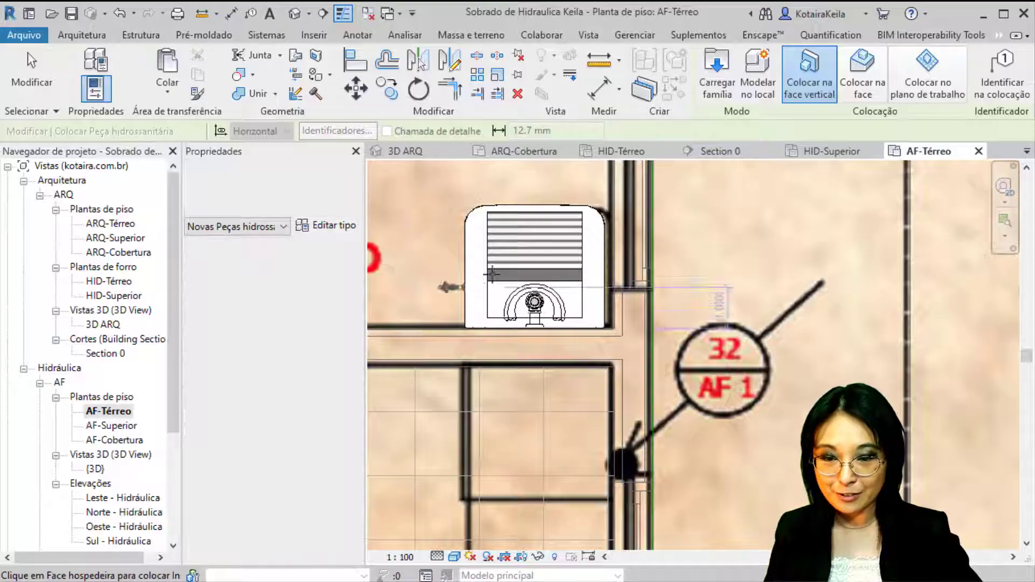
# - Set the faucet's elevation from the level to 1.0000 and place it on the Serviço wall beside the laundry tank
pyautogui.scroll(3, 531, 326)
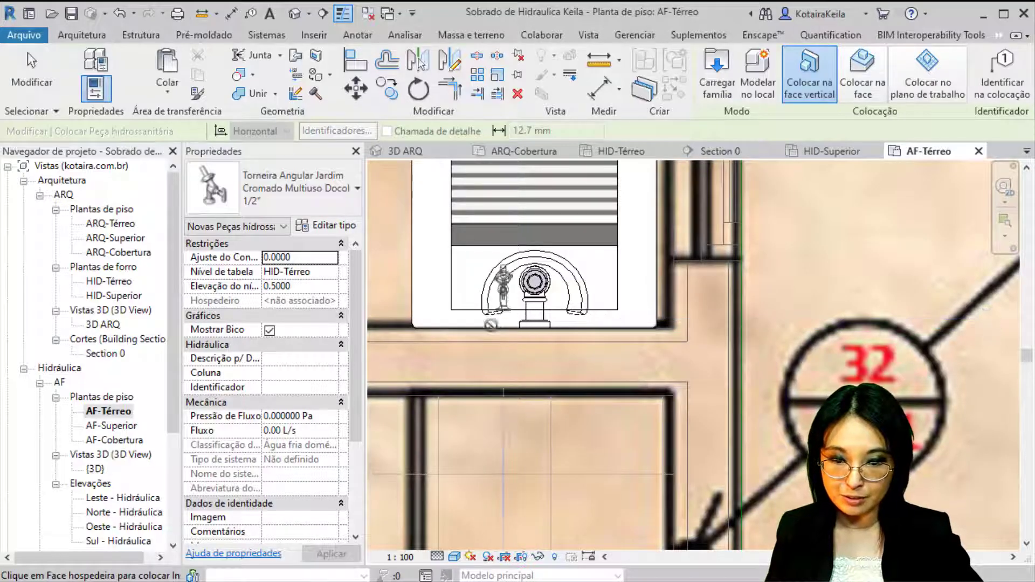
pyautogui.moveTo(467, 326); pyautogui.dragTo(540, 313, button='middle')
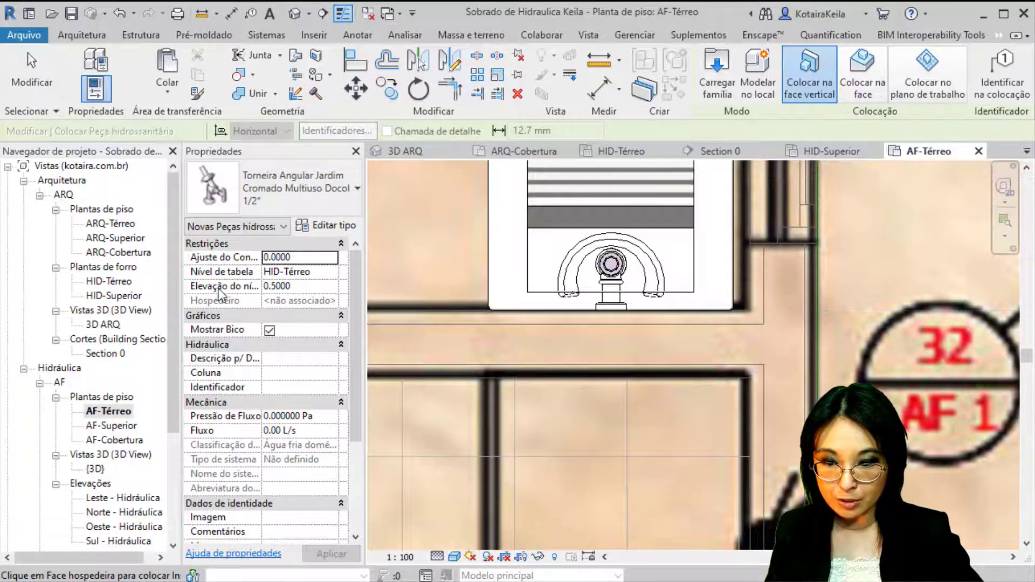
pyautogui.click(300, 289)
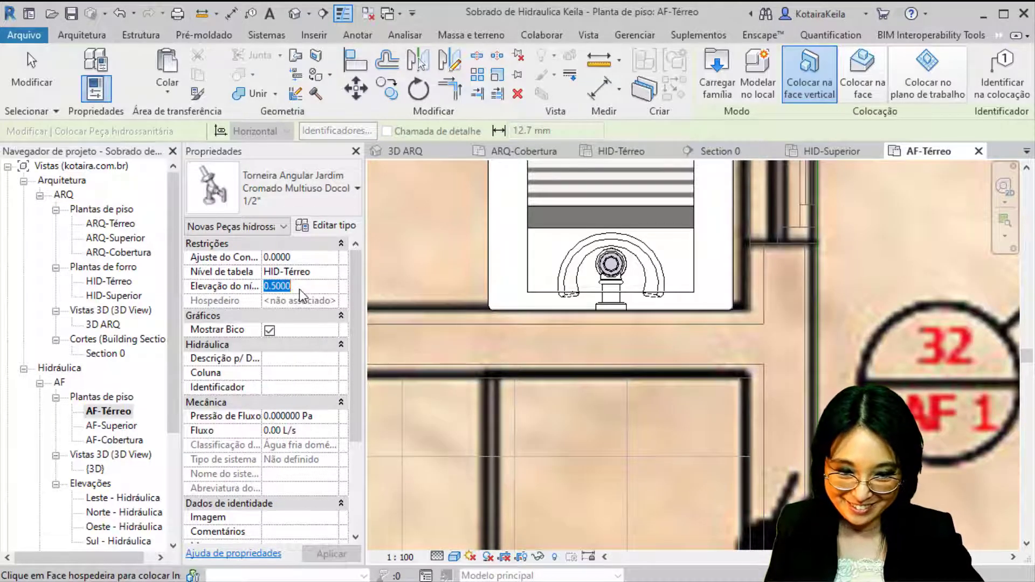
pyautogui.write('1')
pyautogui.click(300, 289)
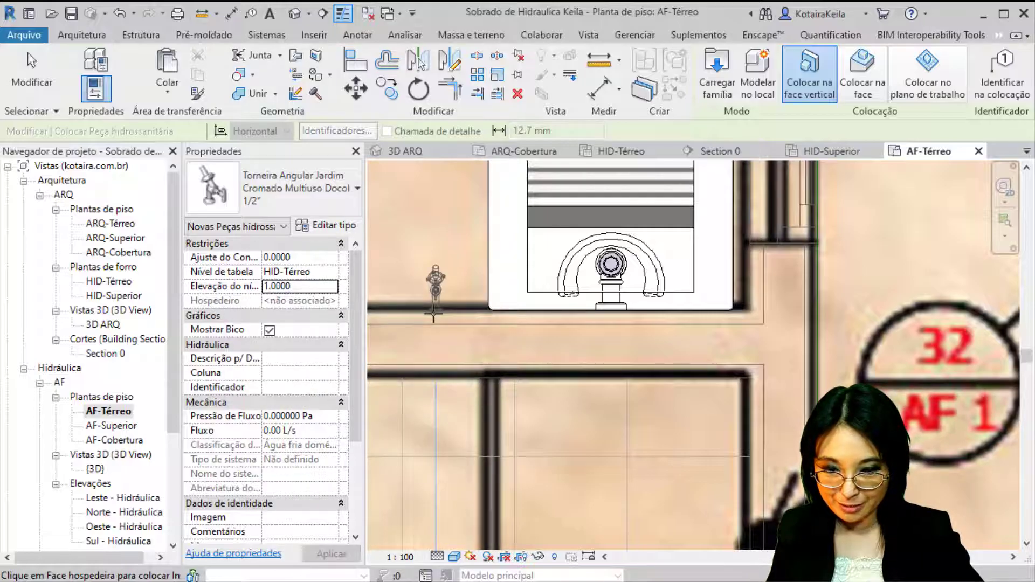
pyautogui.click(434, 314)
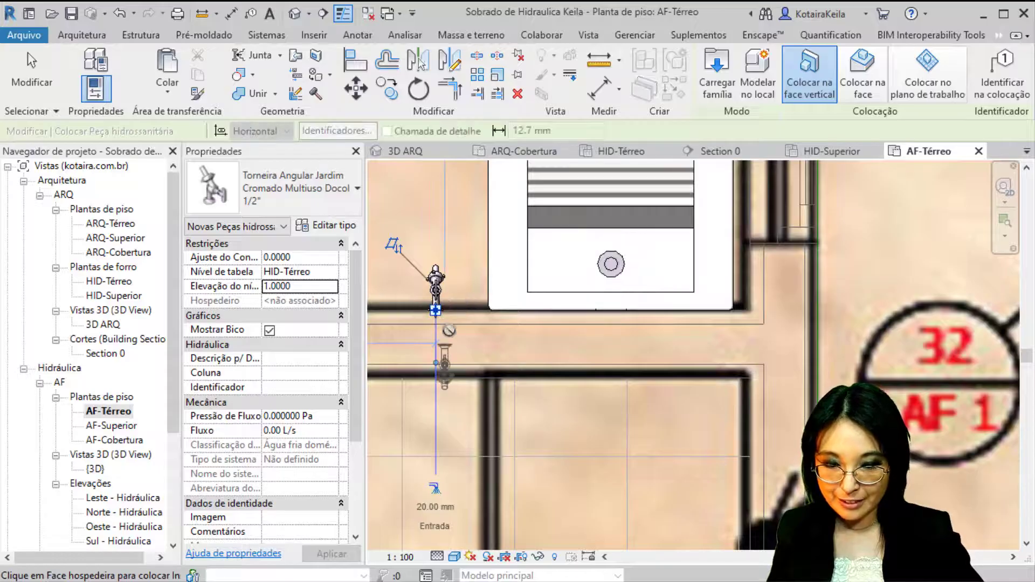
pyautogui.scroll(-4, 452, 330)
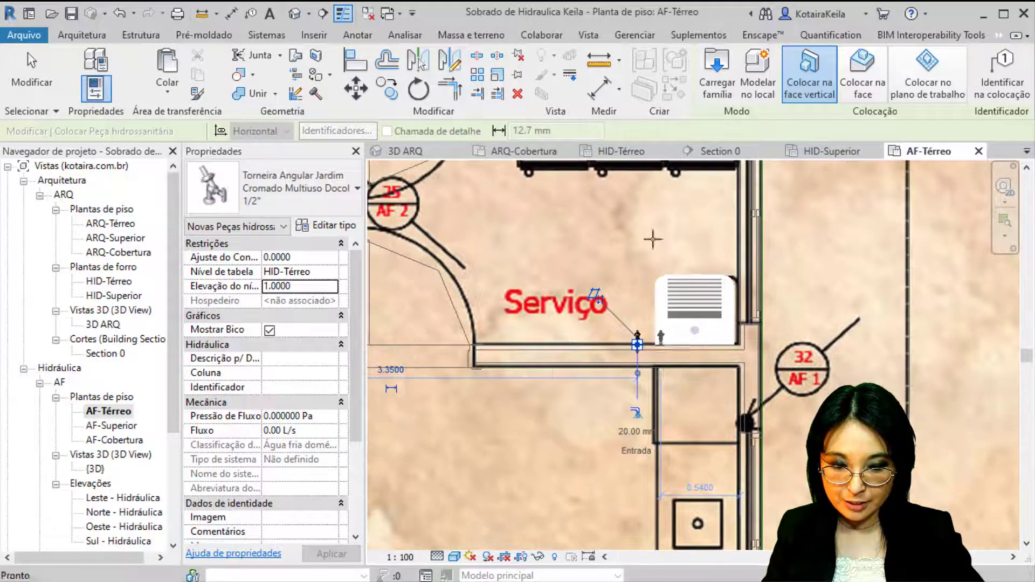
pyautogui.press('Escape')
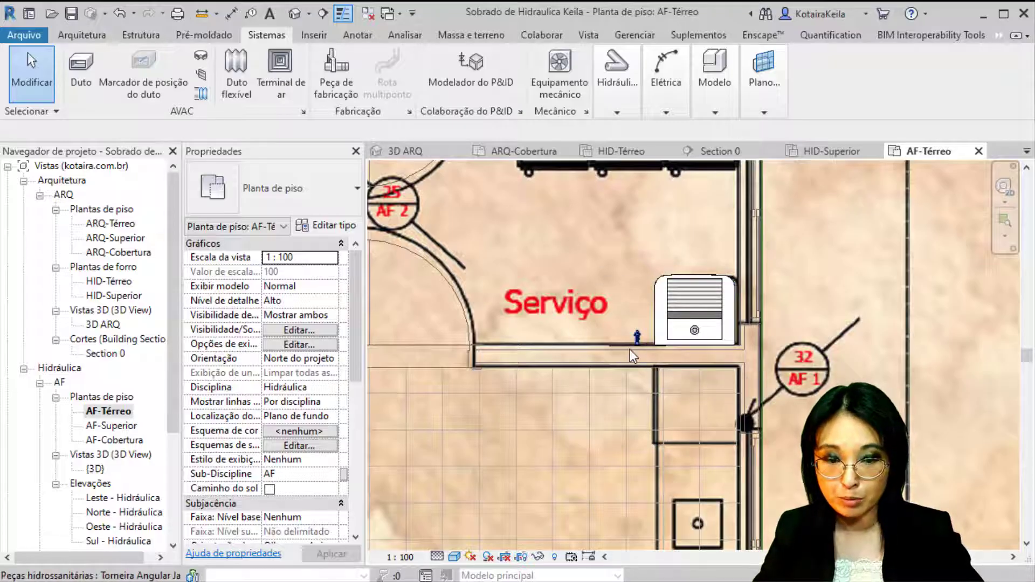
# - Align the faucet's centre with the laundry tank's vertical centre line in the Serviço area and end the Align command
pyautogui.scroll(2, 728, 308)
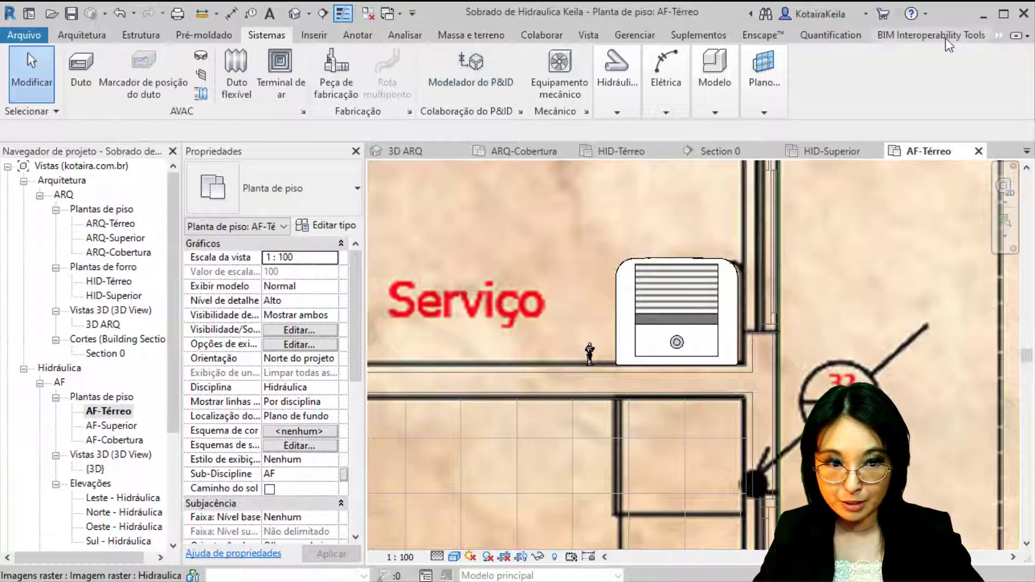
pyautogui.click(999, 36)
pyautogui.click(1001, 56)
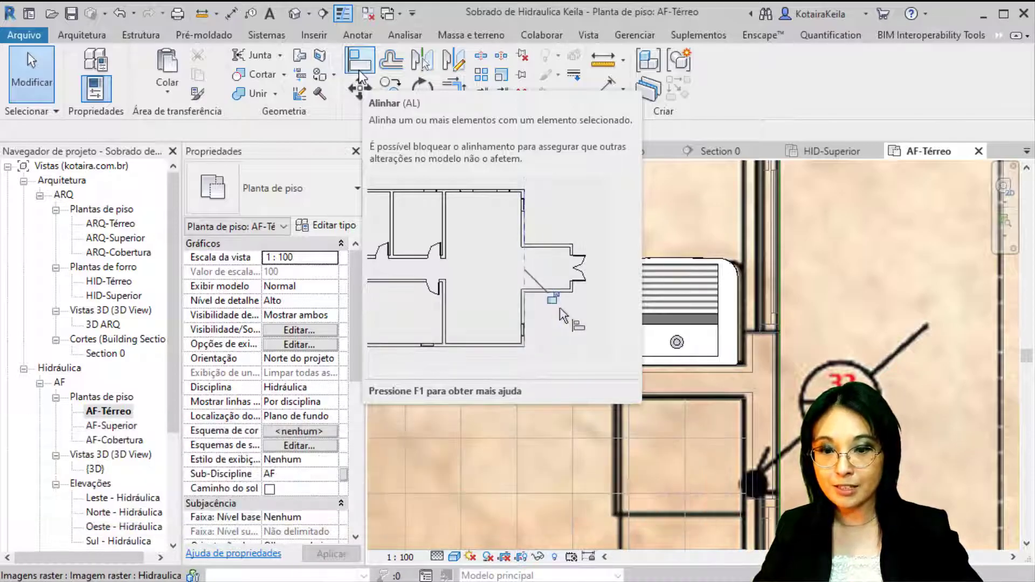
pyautogui.click(359, 62)
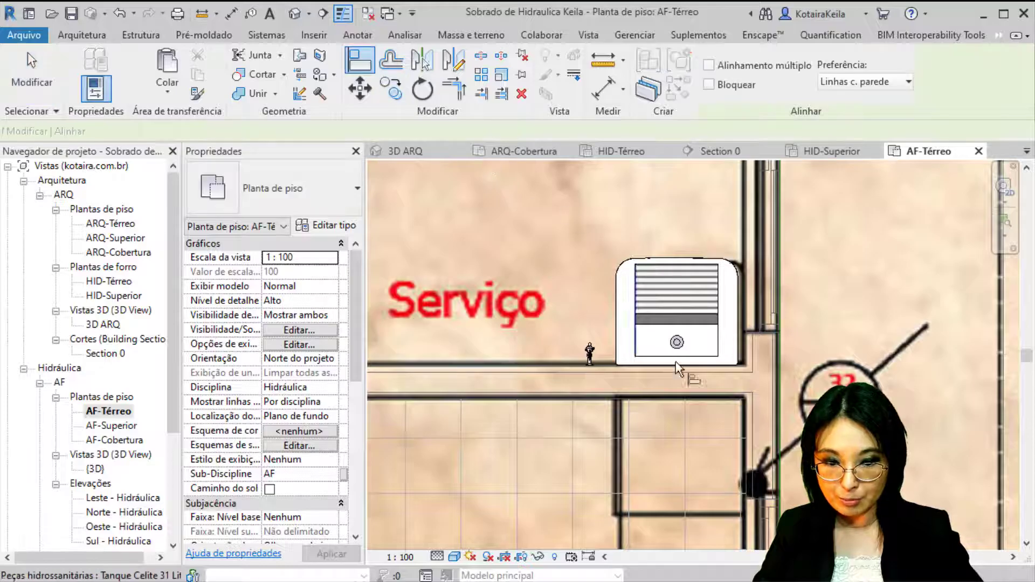
pyautogui.scroll(3, 680, 358)
pyautogui.click(681, 357)
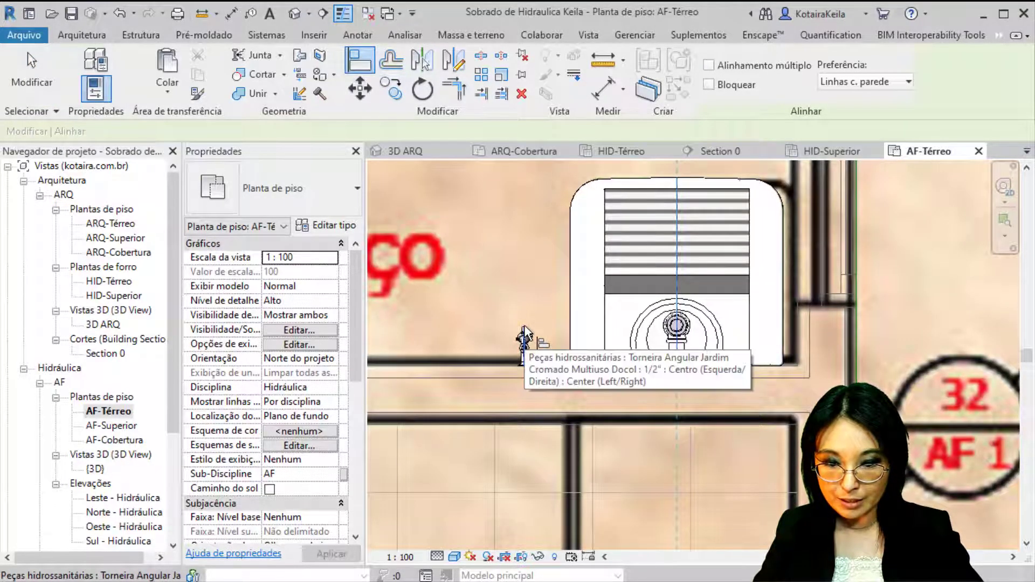
pyautogui.keyDown('ctrl'); pyautogui.scroll(2, 524, 325); pyautogui.keyUp('ctrl')
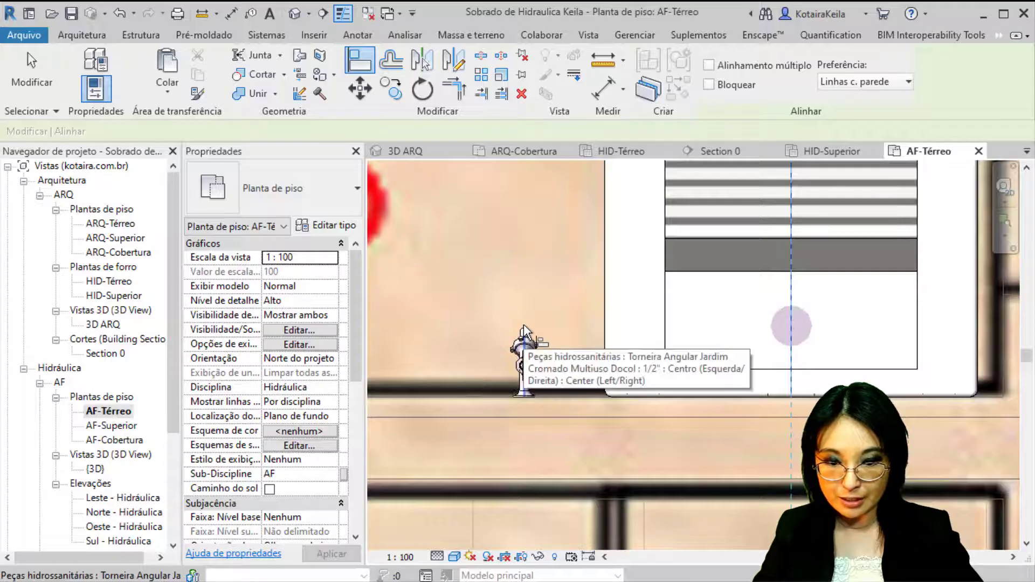
pyautogui.click(523, 325)
pyautogui.scroll(-2, 523, 324)
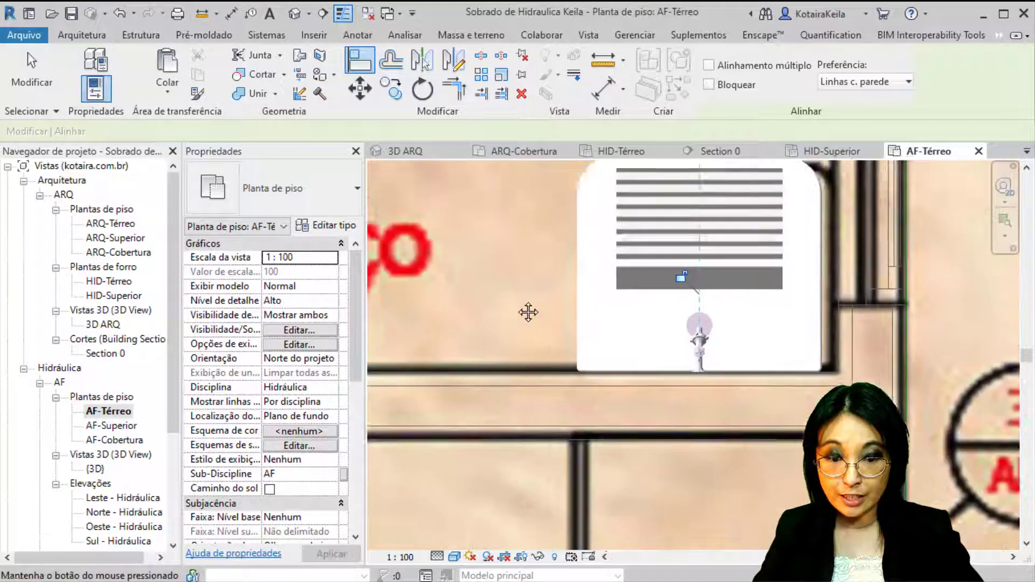
pyautogui.moveTo(528, 309); pyautogui.dragTo(510, 343, button='middle')
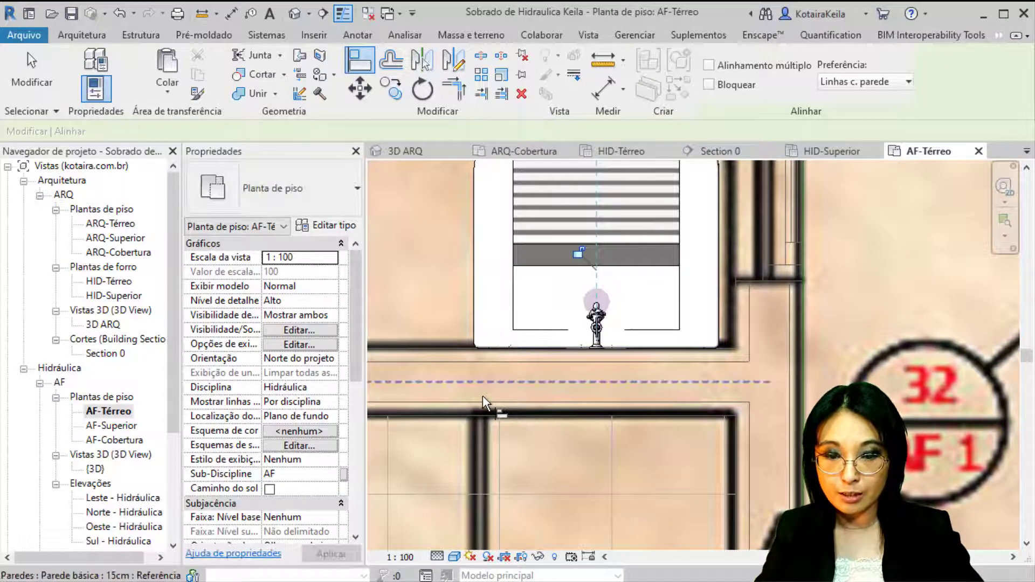
pyautogui.scroll(-6, 494, 389)
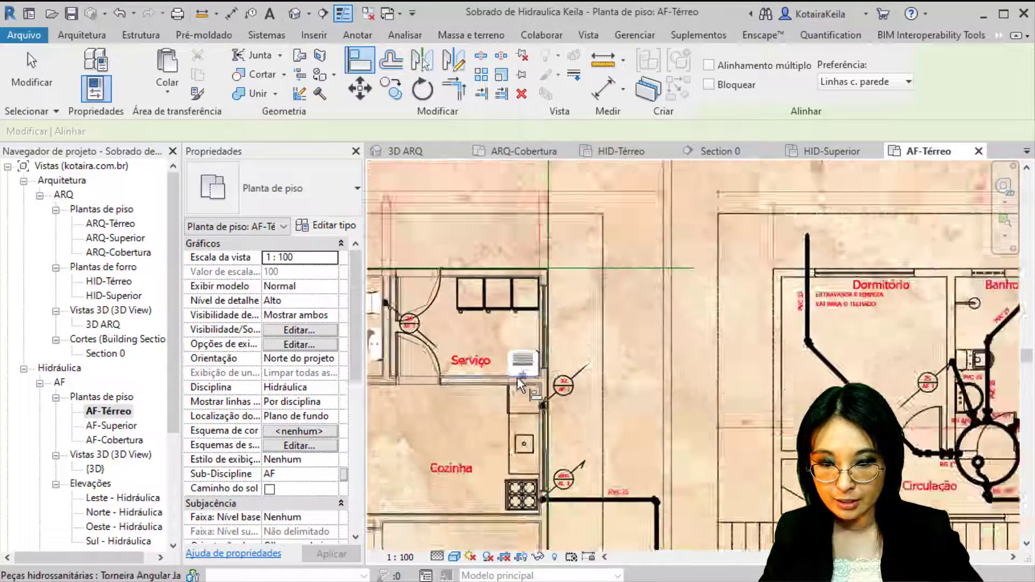
pyautogui.moveTo(516, 377); pyautogui.dragTo(608, 301, button='middle')
pyautogui.scroll(-5, 539, 345)
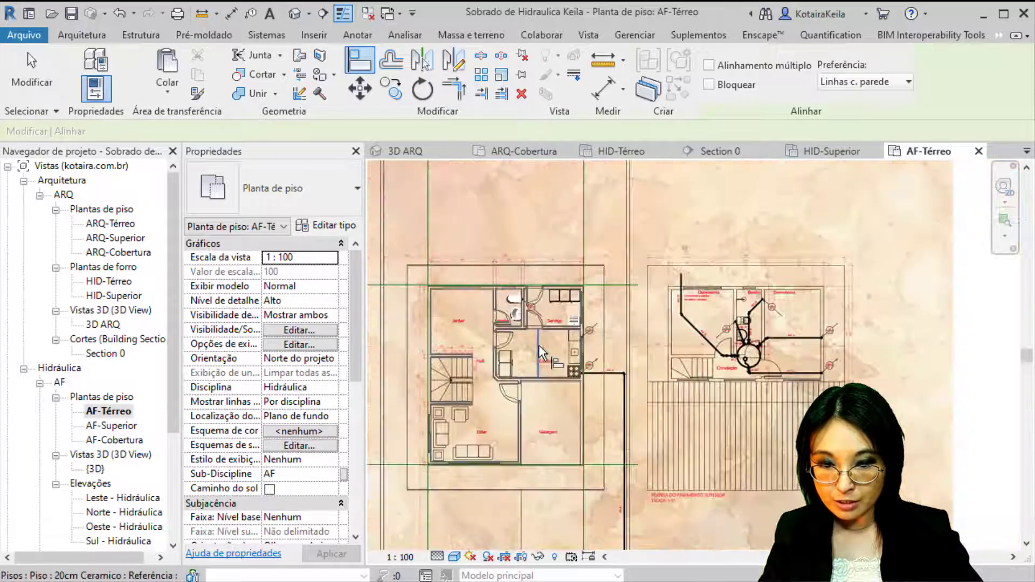
pyautogui.press('Escape')
pyautogui.press('Escape')
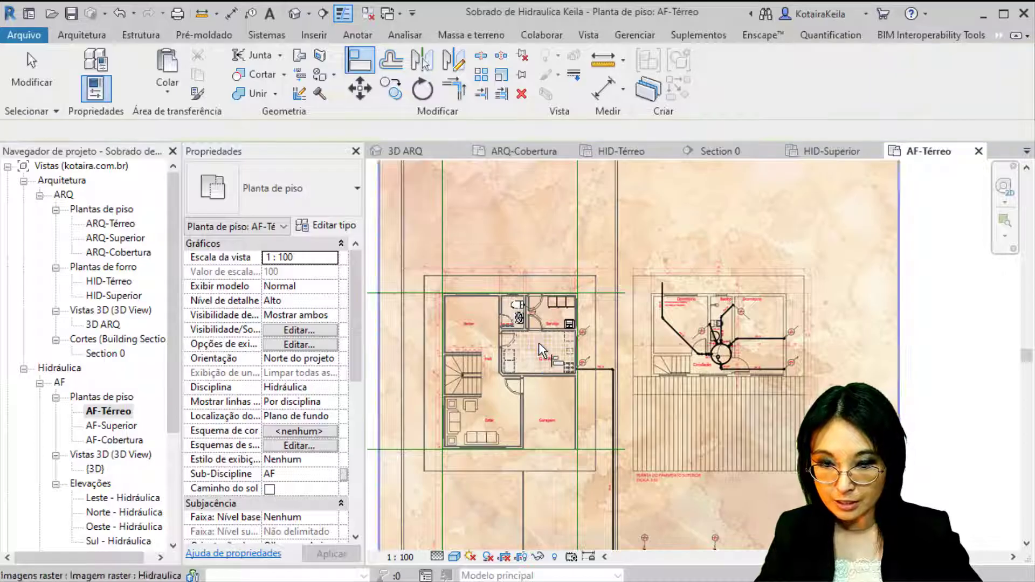
# - Draw a vertical building section through the Serviço, Cozinha and Garagem, extending beyond both ends of the ground-floor plan, and clear the selection
pyautogui.click(594, 40)
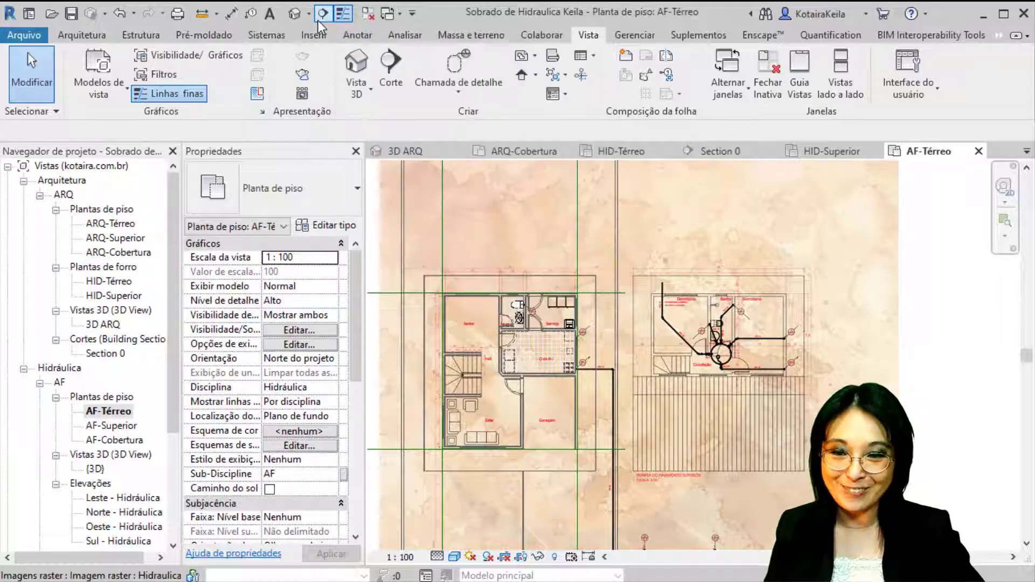
pyautogui.click(323, 13)
pyautogui.scroll(3, 549, 406)
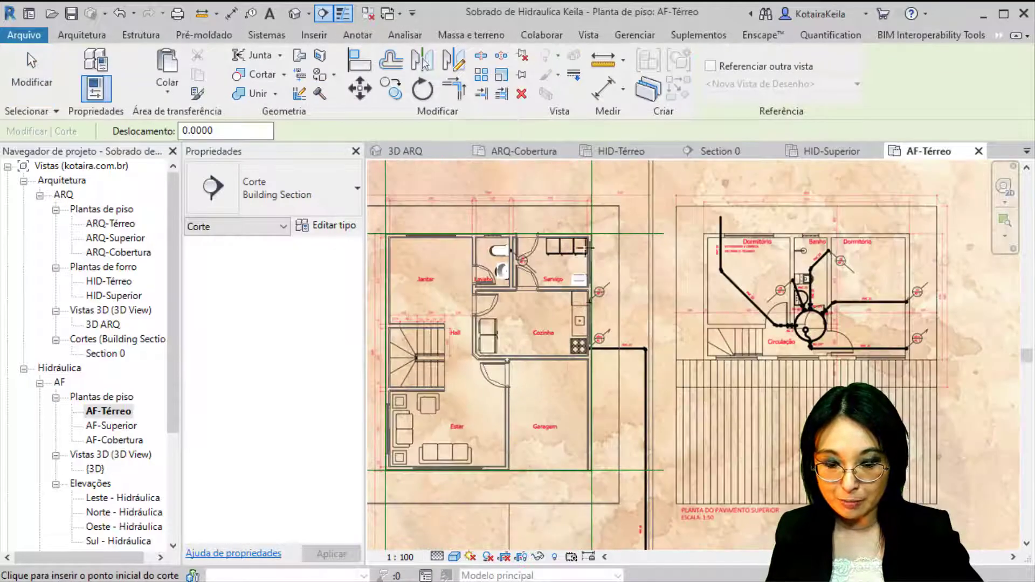
pyautogui.scroll(-3, 544, 342)
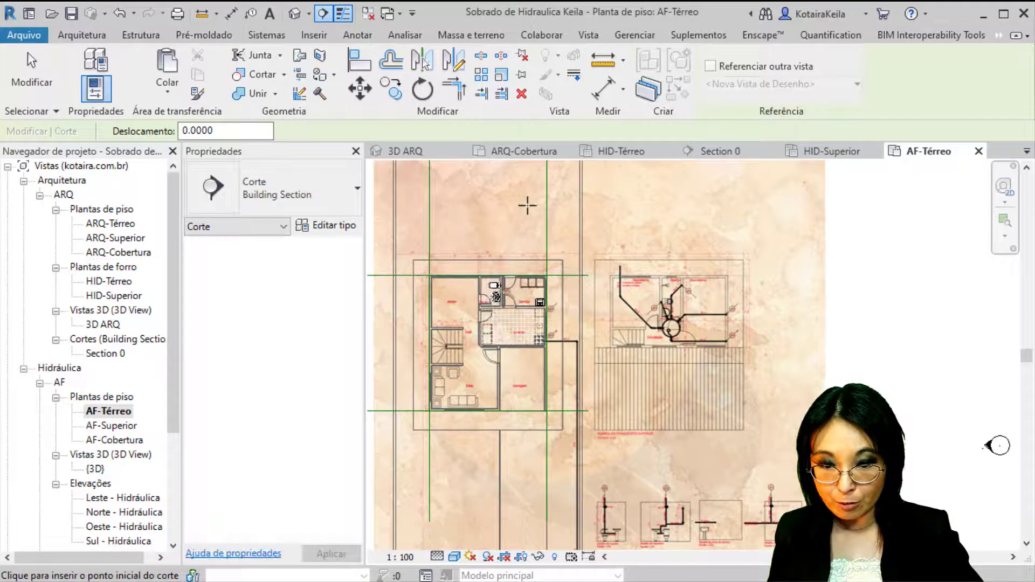
pyautogui.click(529, 199)
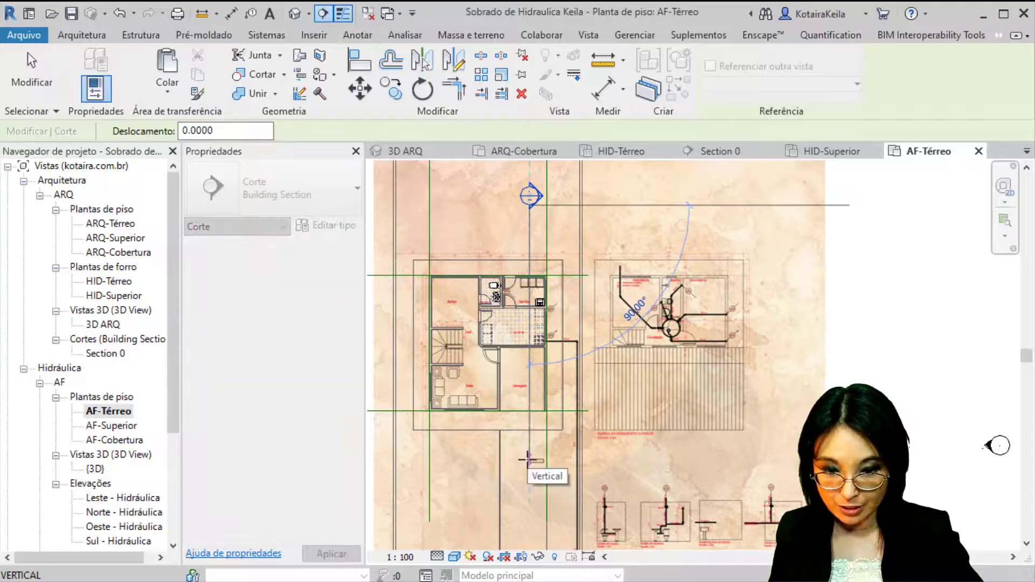
pyautogui.click(528, 459)
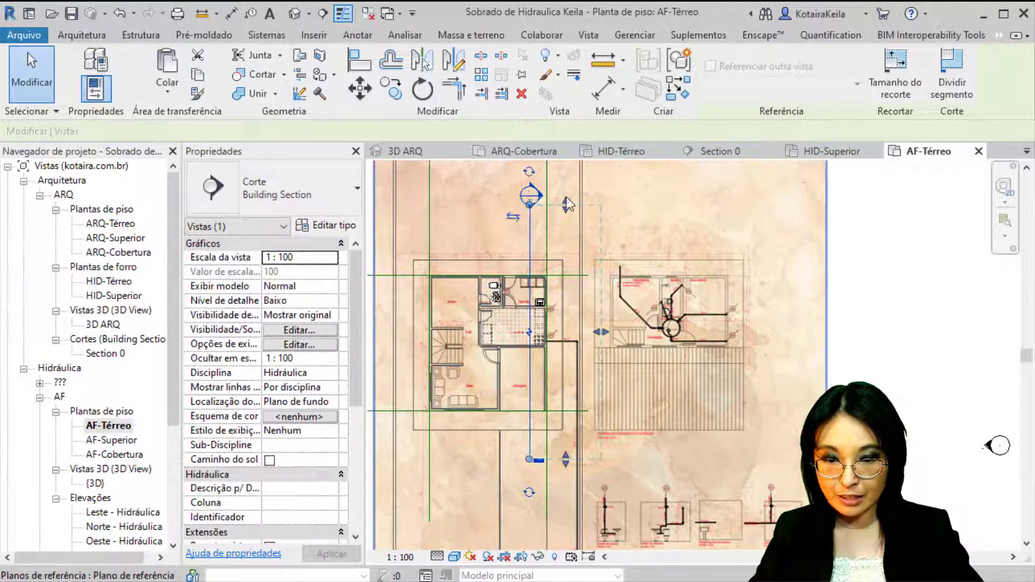
pyautogui.press('Escape')
pyautogui.press('Escape')
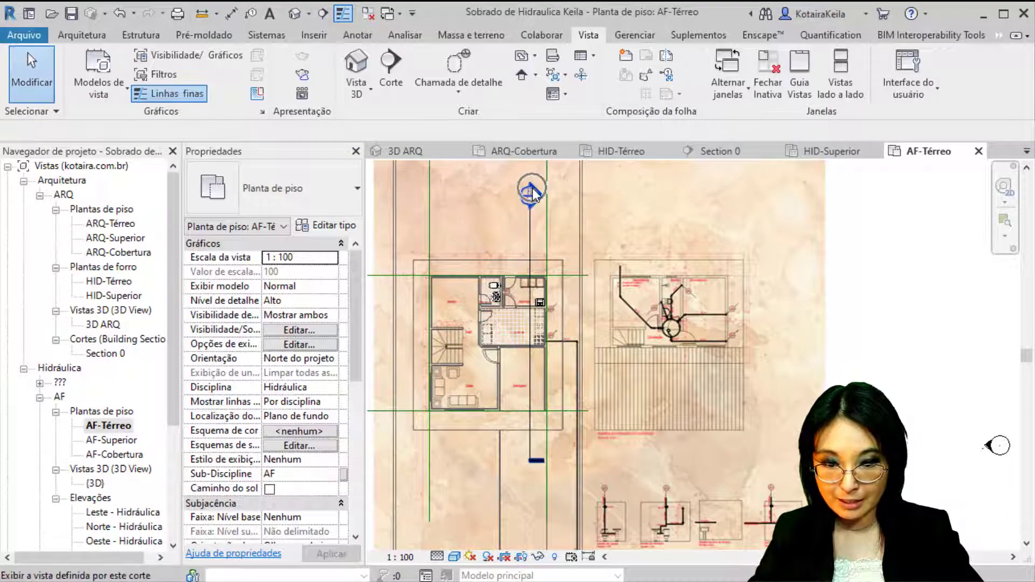
# - Open the new section's view and set its detail level to Alto to show the laundry tank and faucet in detail
pyautogui.doubleClick(533, 195)
pyautogui.scroll(4, 430, 372)
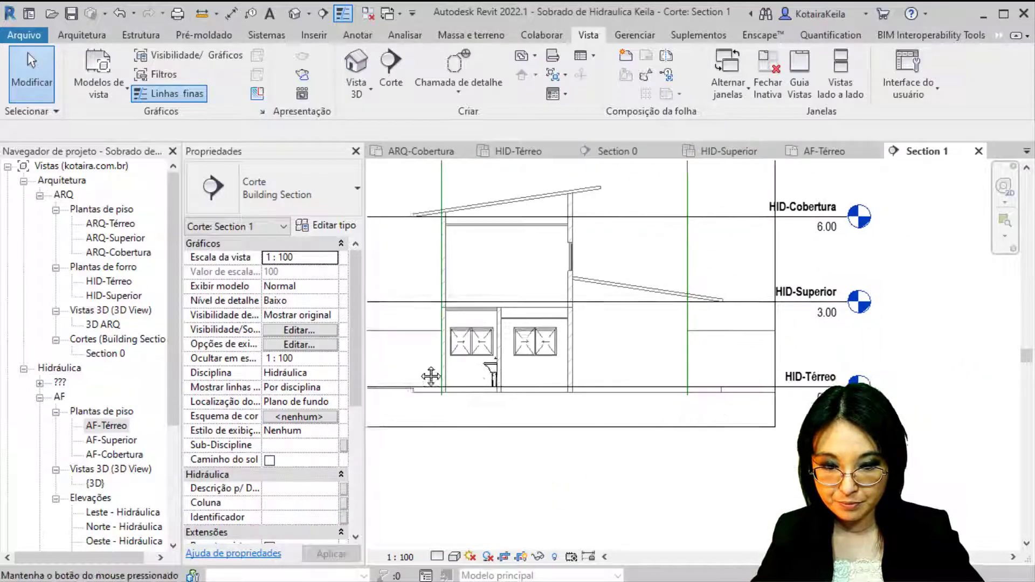
pyautogui.scroll(5, 477, 370)
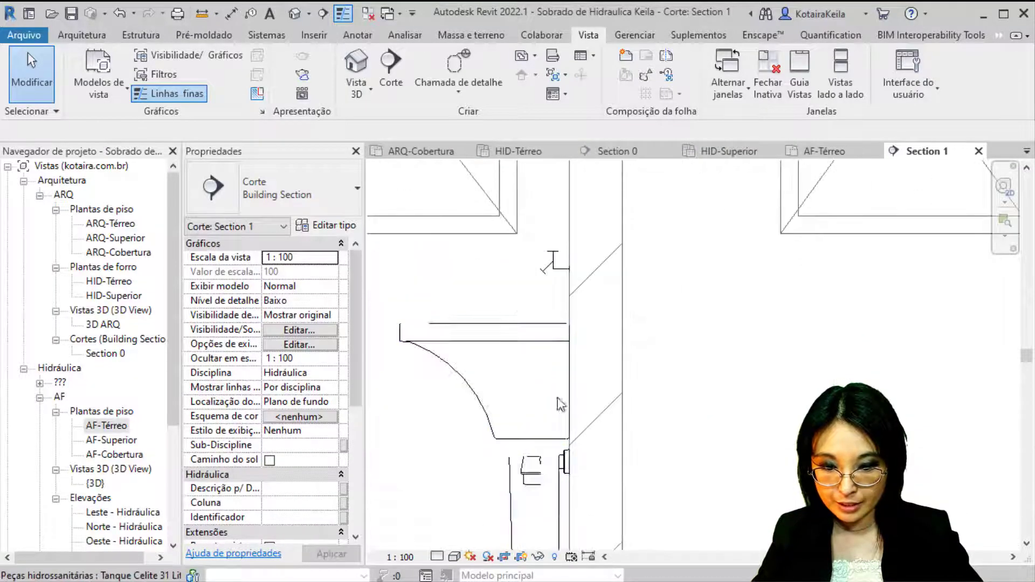
pyautogui.click(438, 559)
pyautogui.click(459, 543)
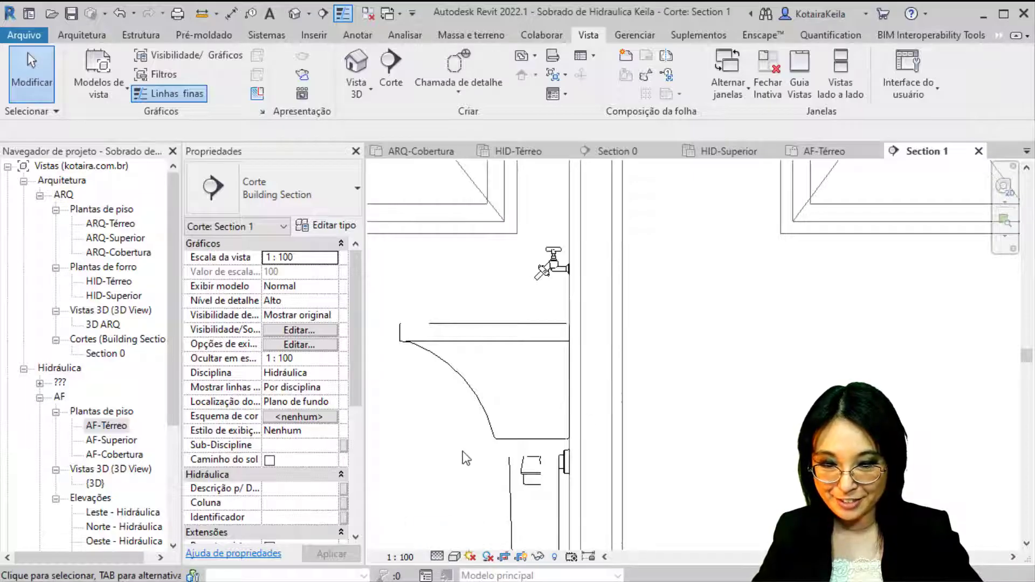
# - Compare the section's detail levels by switching to Baixo and Médio and returning to Alto
pyautogui.click(438, 556)
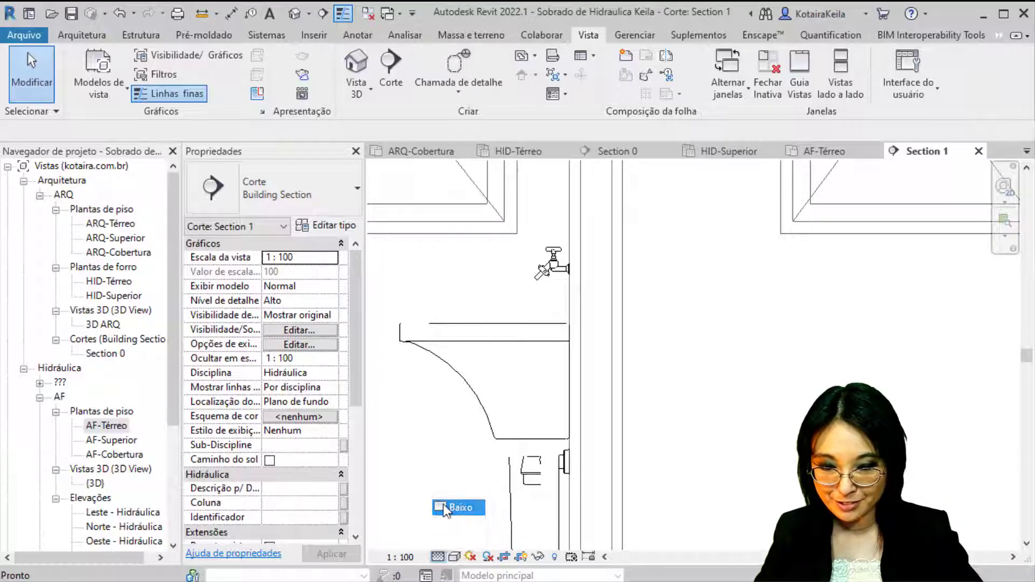
pyautogui.click(446, 504)
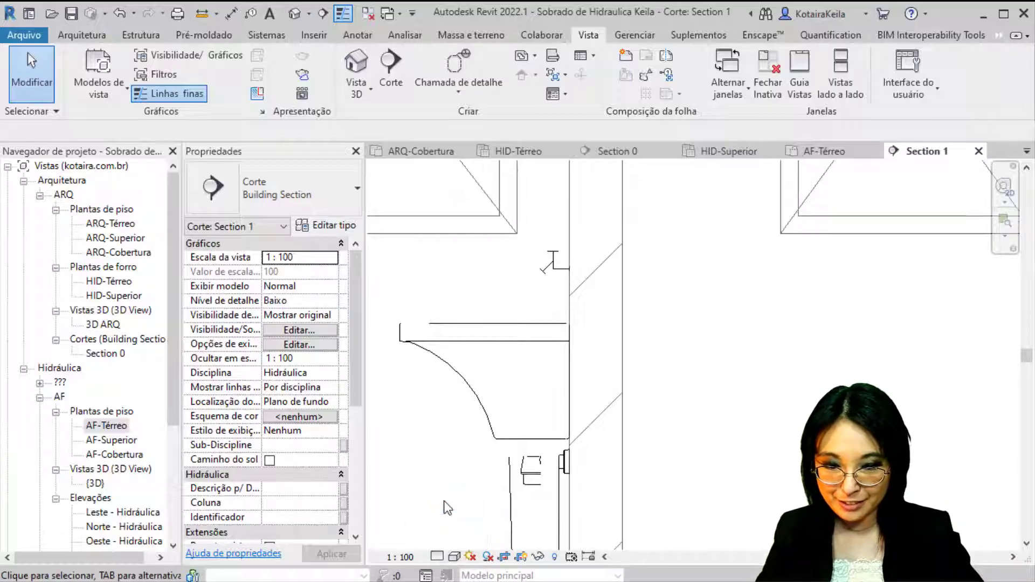
pyautogui.click(438, 557)
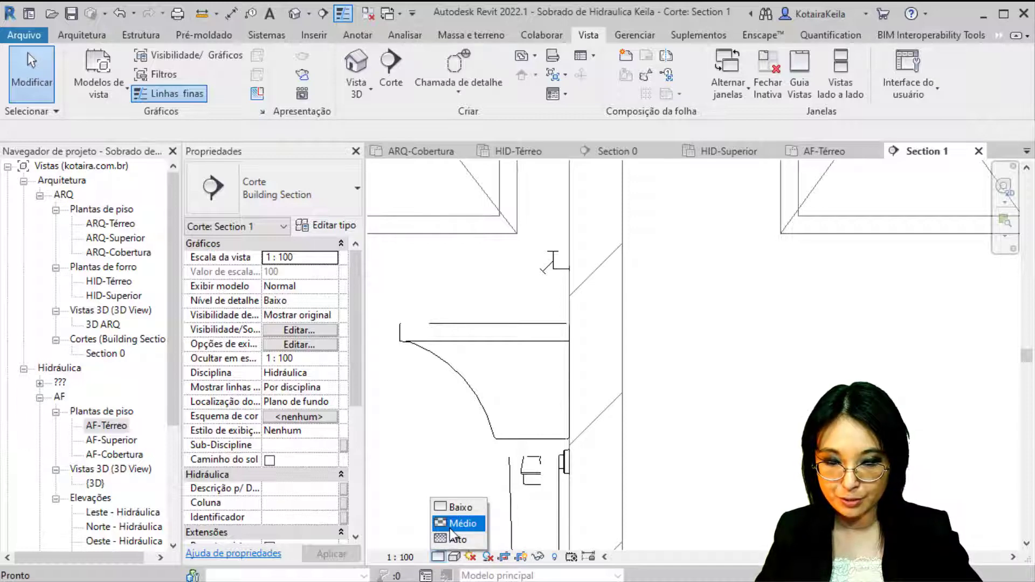
pyautogui.click(450, 527)
pyautogui.click(438, 556)
pyautogui.click(457, 539)
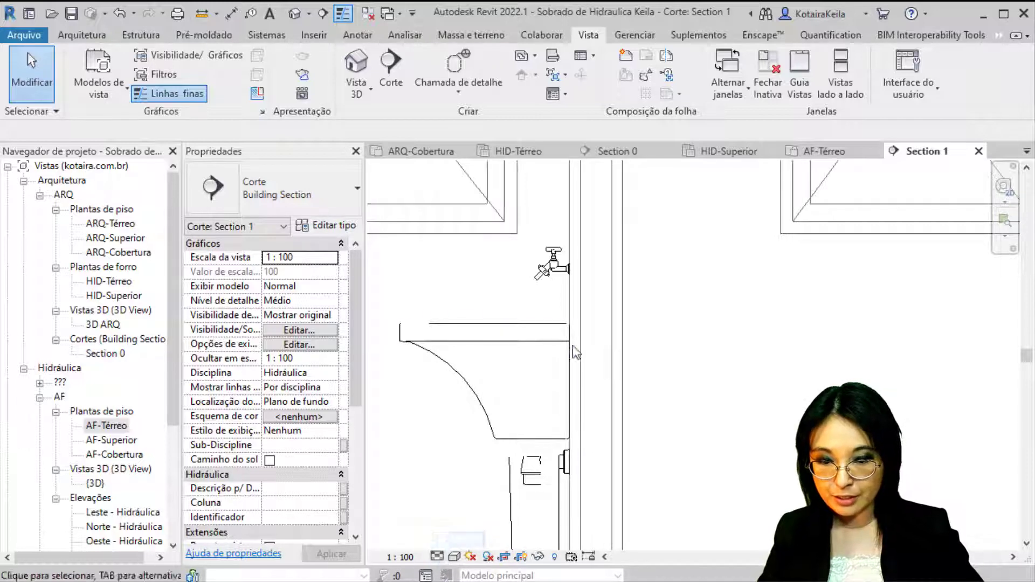
# - Check the selected faucet above the tank with the section's visual style set to Sombreado, and close the section view
pyautogui.click(546, 268)
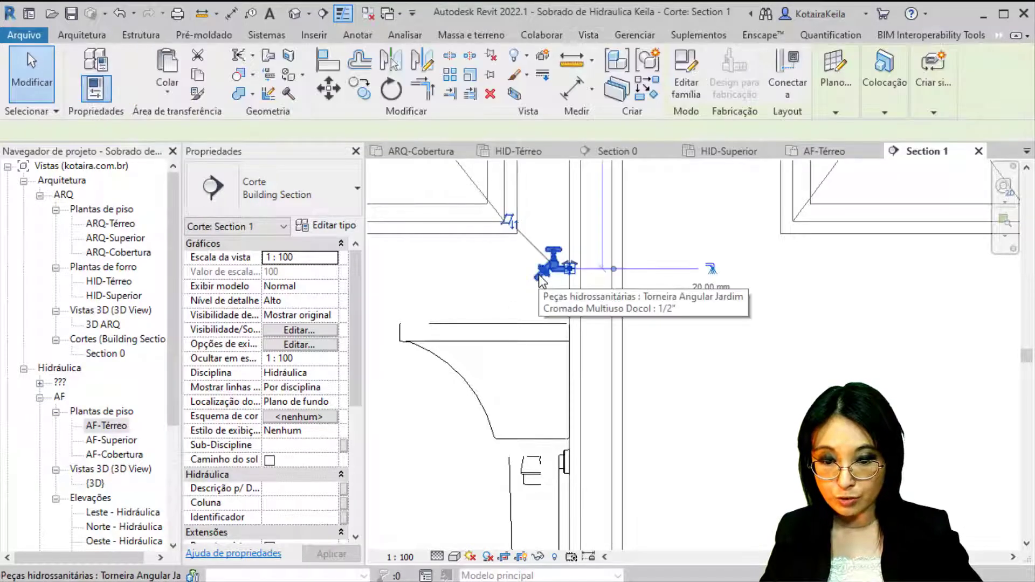
pyautogui.click(454, 557)
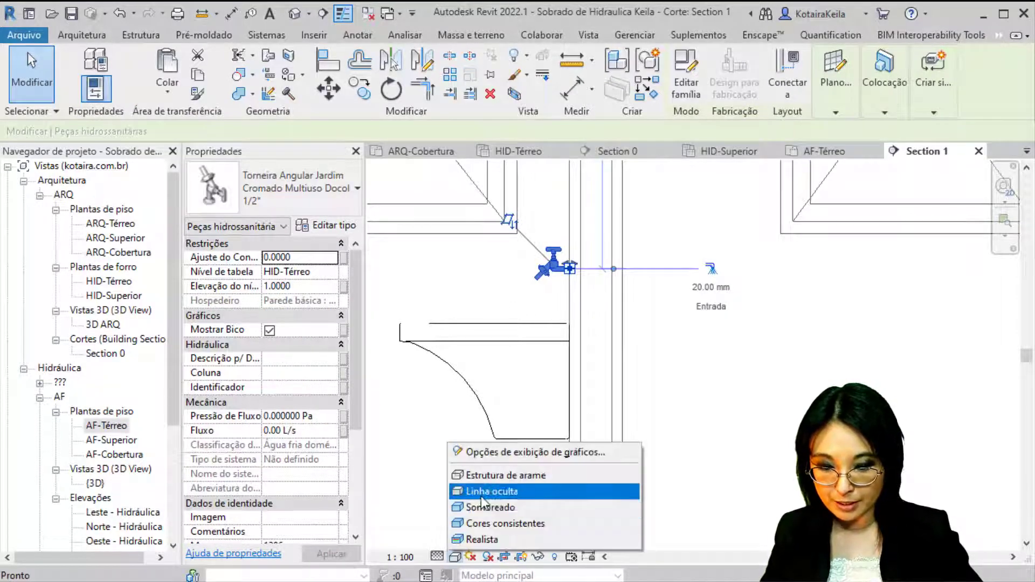
pyautogui.click(485, 507)
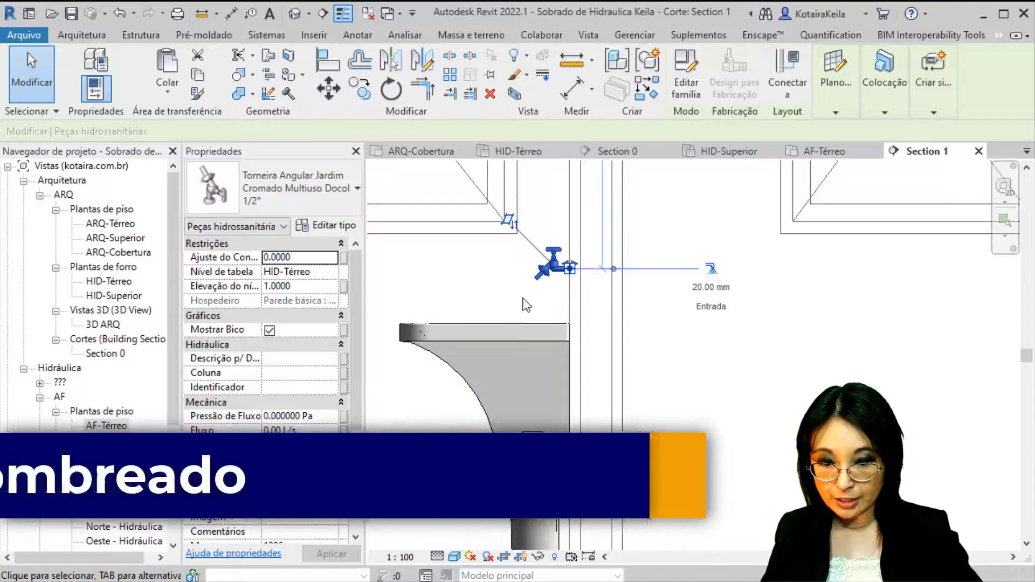
pyautogui.scroll(-2, 501, 348)
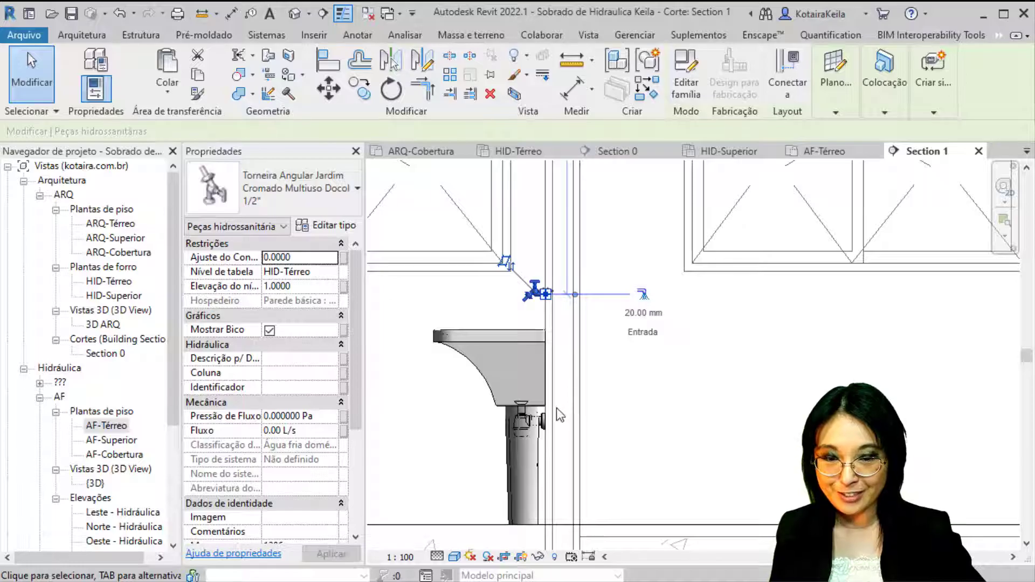
pyautogui.click(979, 152)
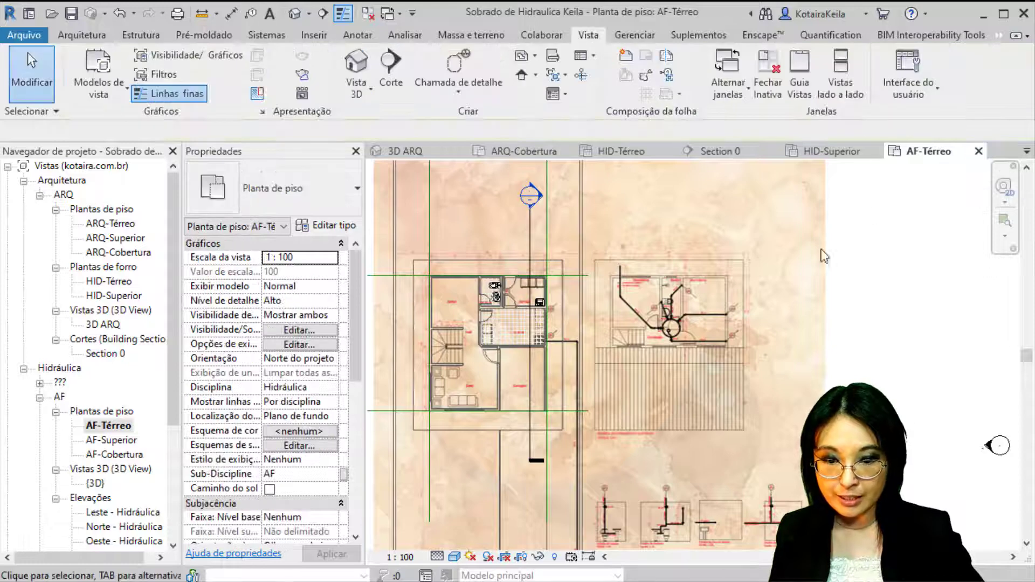
# - Start placing a plumbing fixture in the ground-floor plan and choose the Pia residencial type by searching for "pia"
pyautogui.scroll(3, 504, 318)
pyautogui.scroll(3, 580, 369)
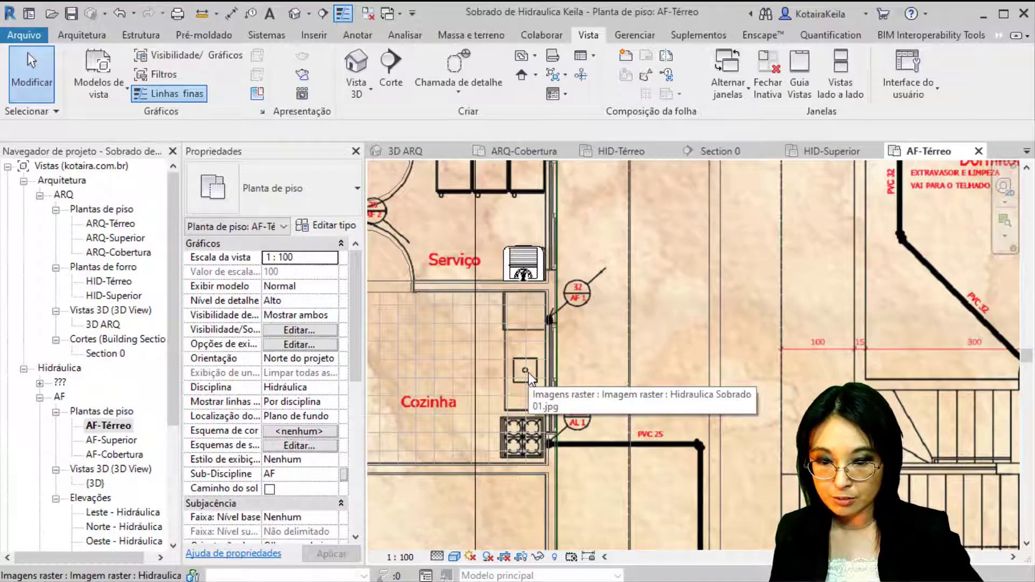
pyautogui.click(82, 35)
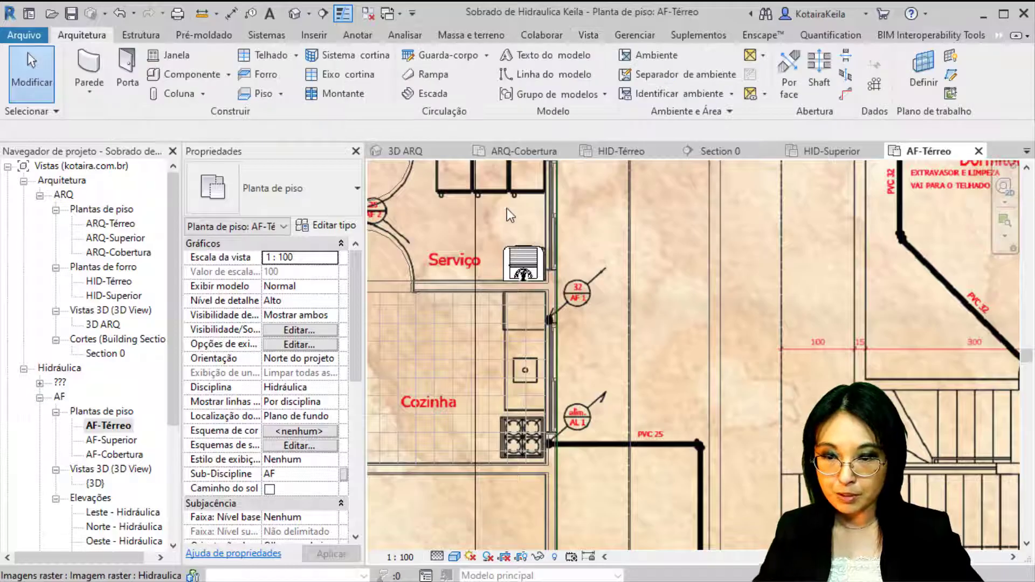
pyautogui.click(267, 35)
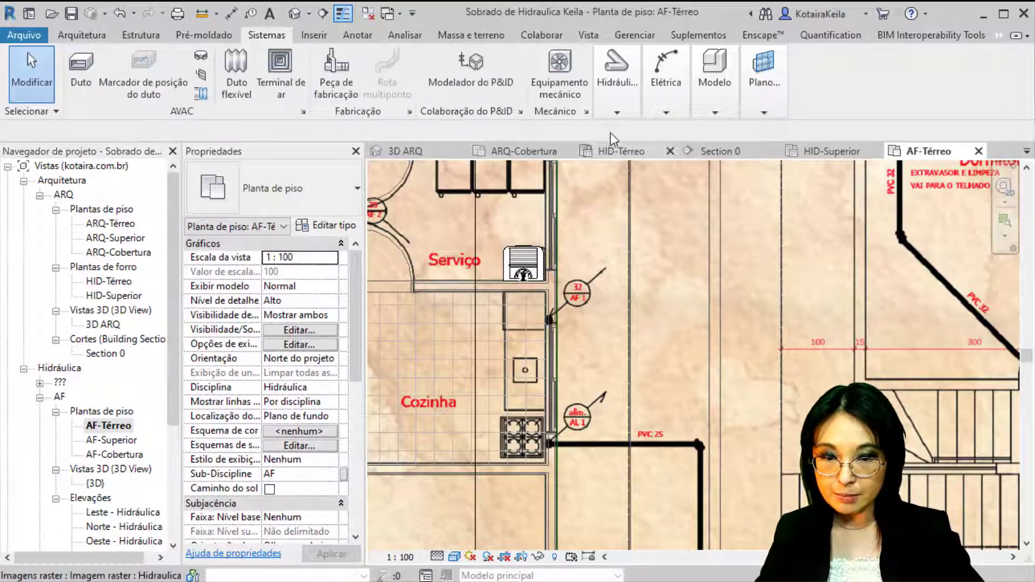
pyautogui.click(613, 115)
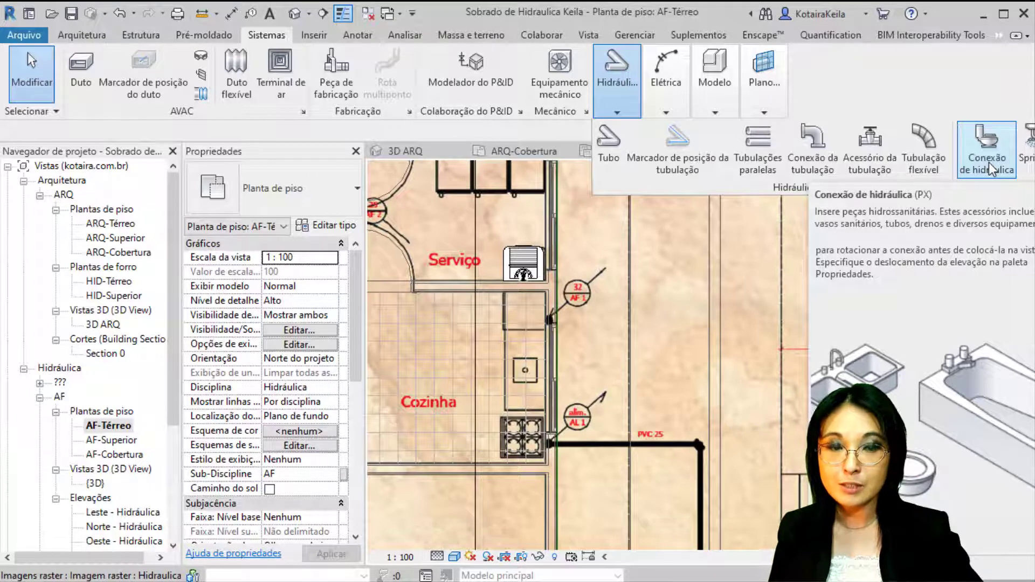
pyautogui.click(989, 163)
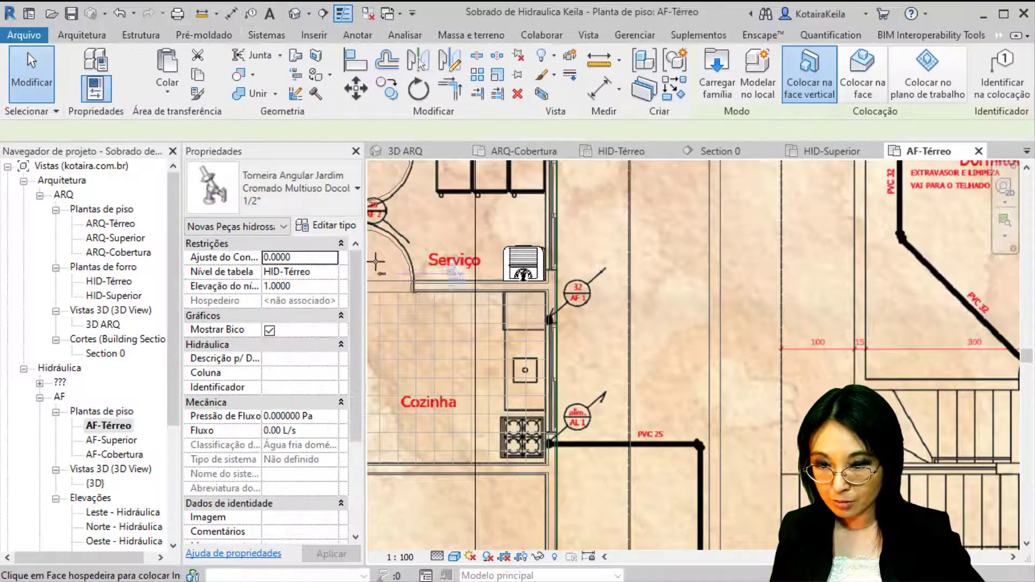
pyautogui.click(293, 193)
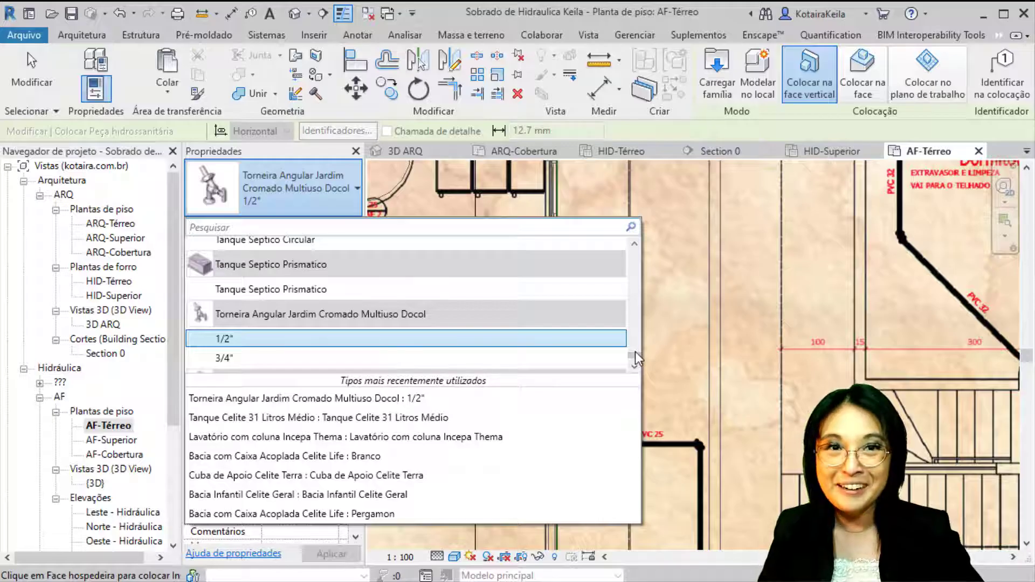
pyautogui.moveTo(636, 353); pyautogui.dragTo(632, 316)
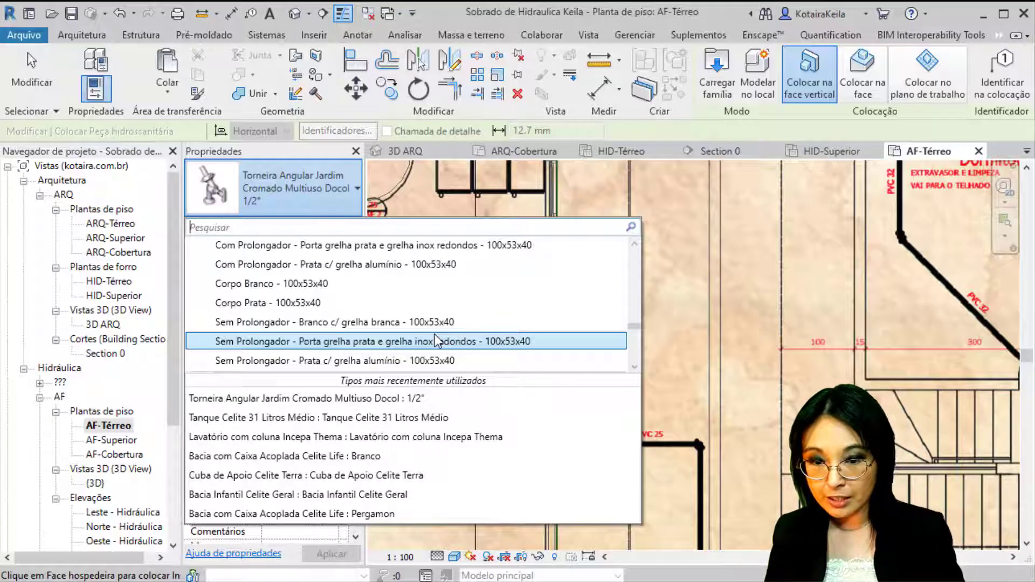
pyautogui.write('pia')
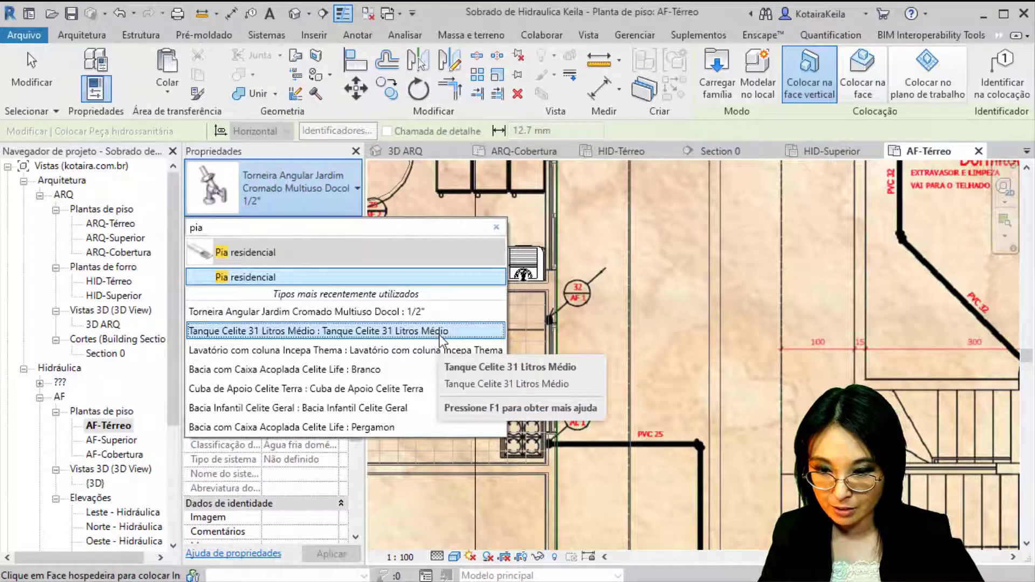
pyautogui.click(289, 276)
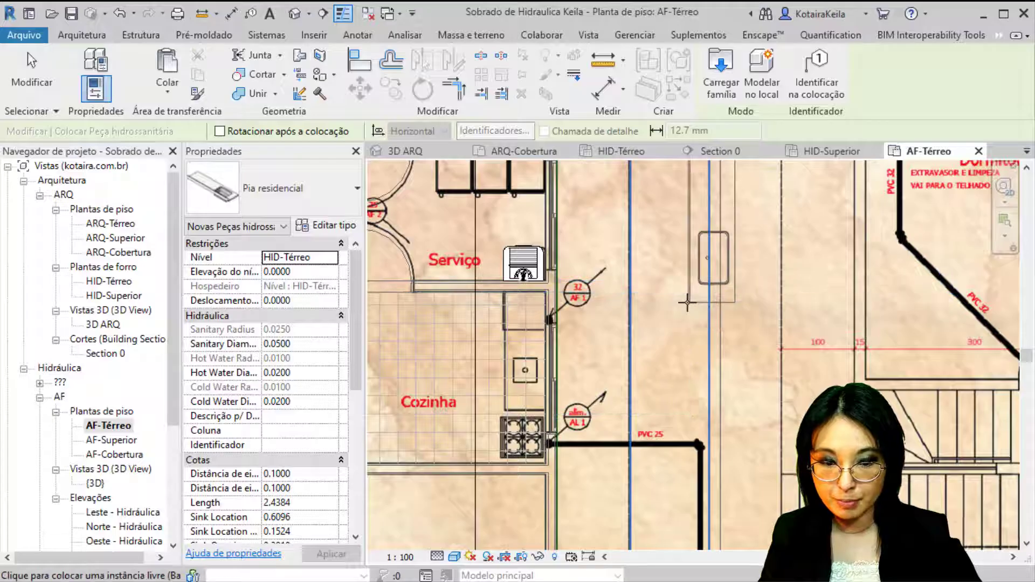
# - Rotate the sink and place it once against the Cozinha's right wall, with its basin over the sink in the reference drawing
pyautogui.press('space')
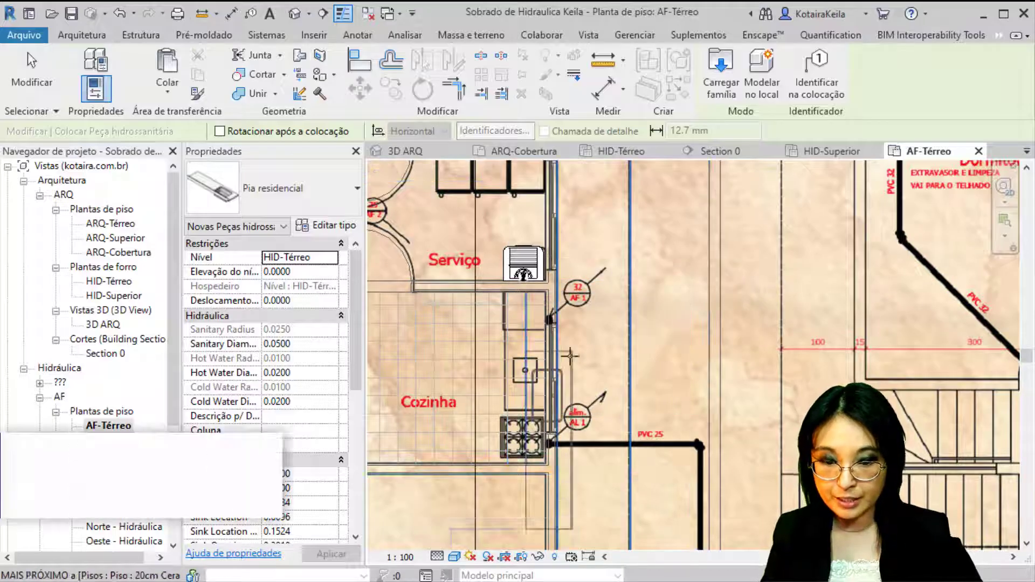
pyautogui.scroll(2, 571, 350)
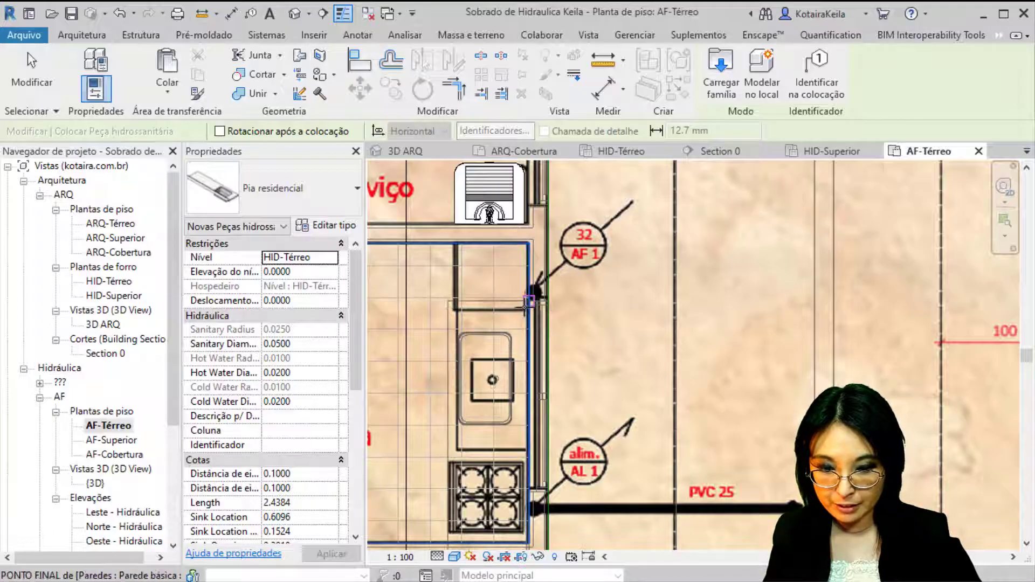
pyautogui.scroll(2, 522, 303)
pyautogui.moveTo(522, 303); pyautogui.dragTo(539, 263, button='middle')
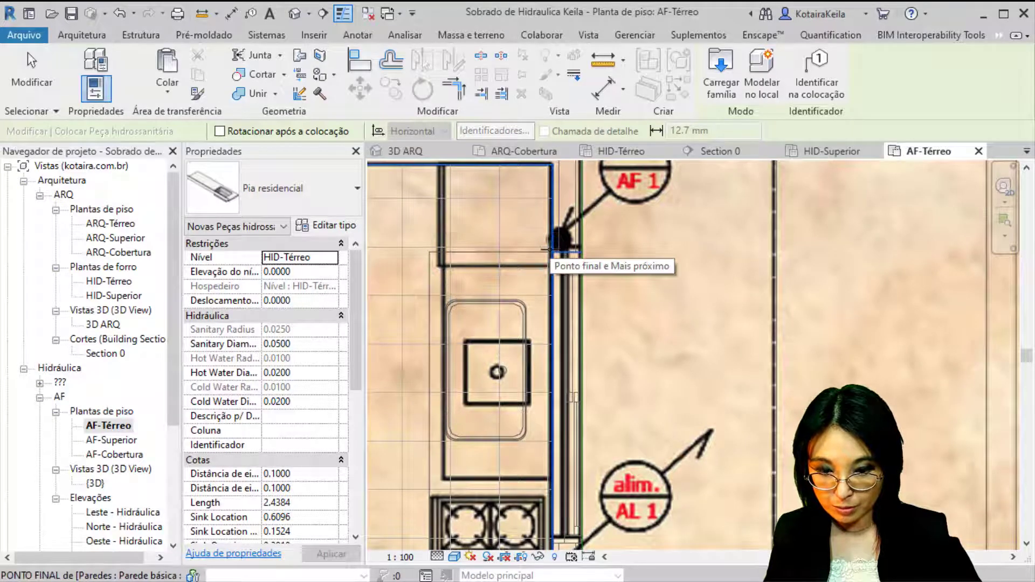
pyautogui.click(550, 250)
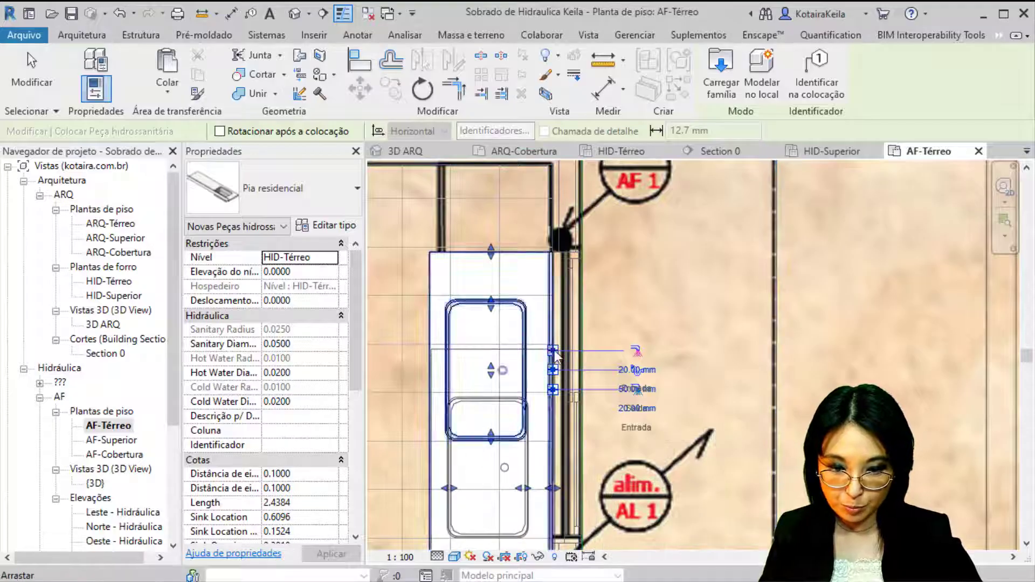
pyautogui.press('ctrl')
pyautogui.press('ctrl')
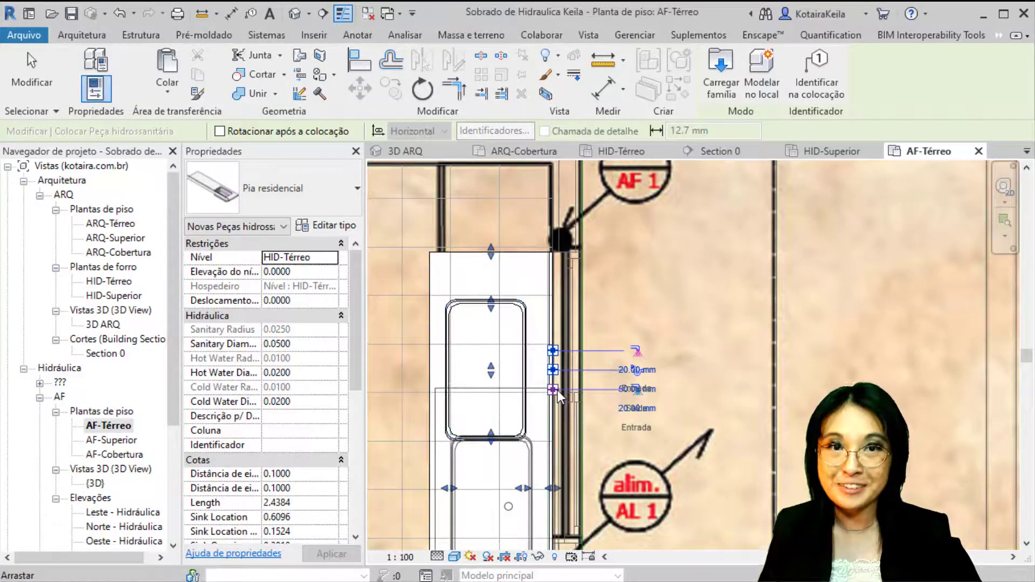
pyautogui.scroll(-2, 558, 390)
pyautogui.moveTo(557, 391); pyautogui.dragTo(579, 246, button='middle')
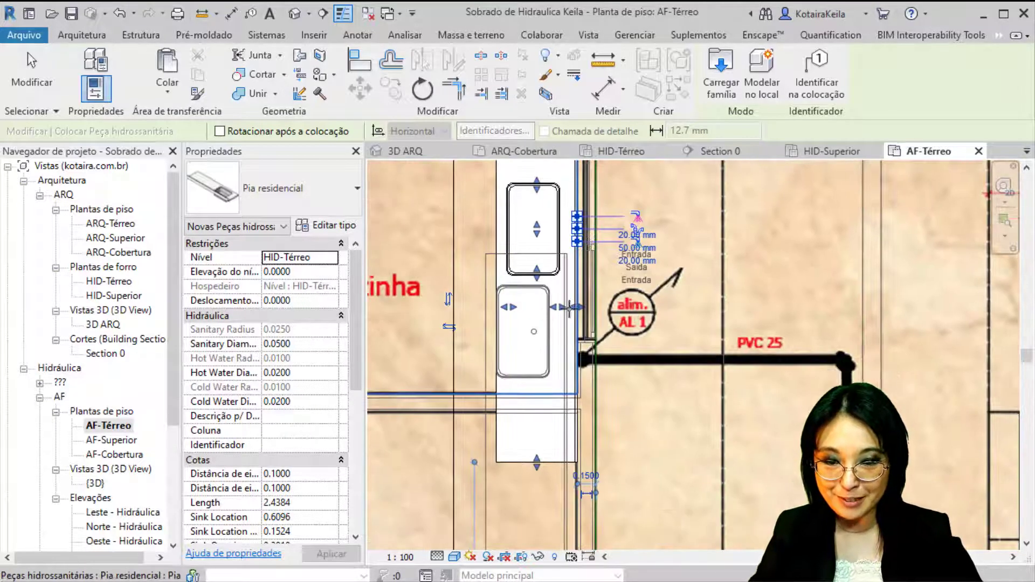
pyautogui.press('Escape')
pyautogui.press('Escape')
# - Shorten the sink counter to about 1.82 m, fitting its ends to the Cozinha's lower wall and the reference counter's upper dividing line
pyautogui.scroll(-2, 569, 383)
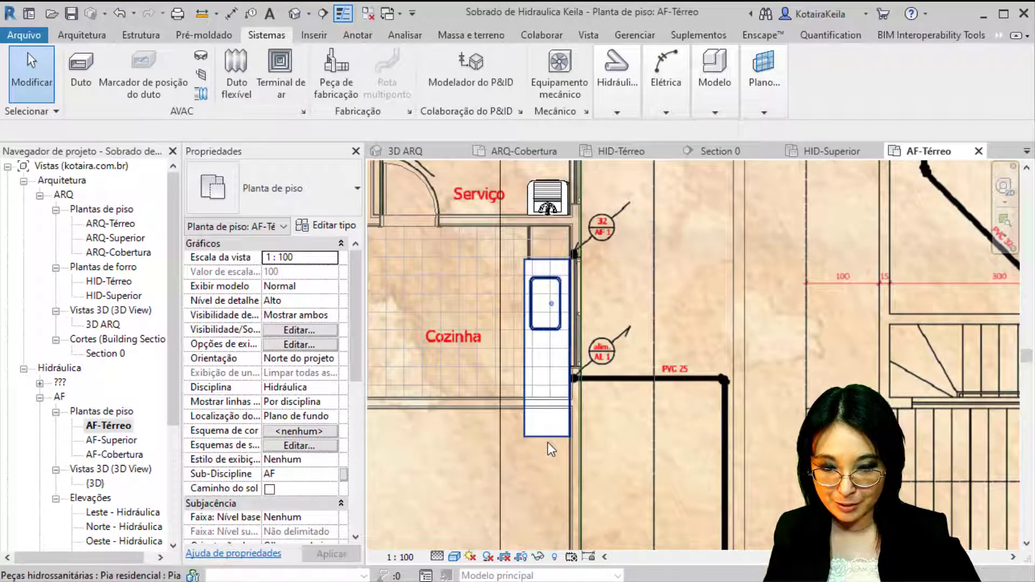
pyautogui.click(551, 436)
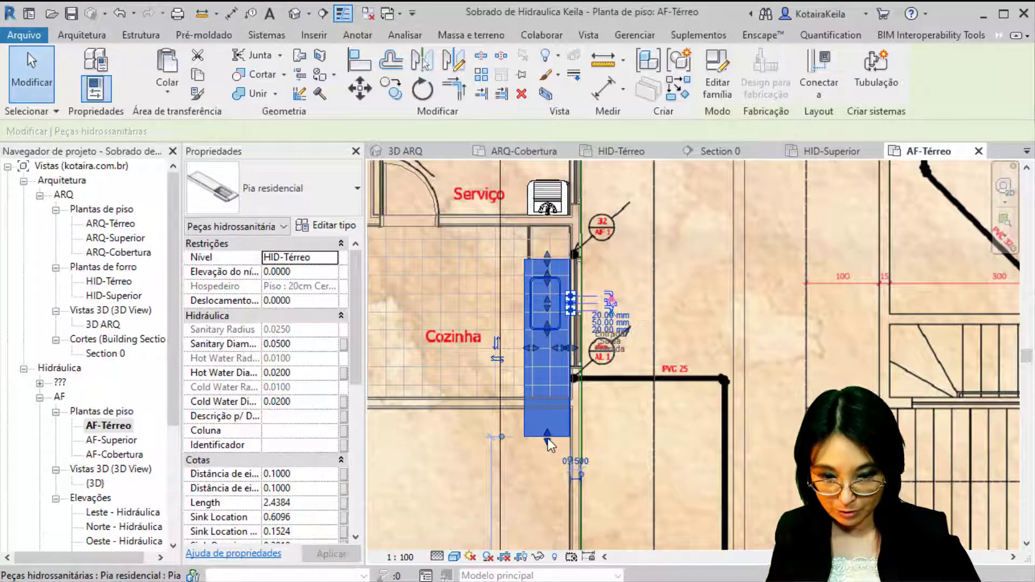
pyautogui.moveTo(553, 396); pyautogui.dragTo(548, 398)
pyautogui.scroll(3, 539, 272)
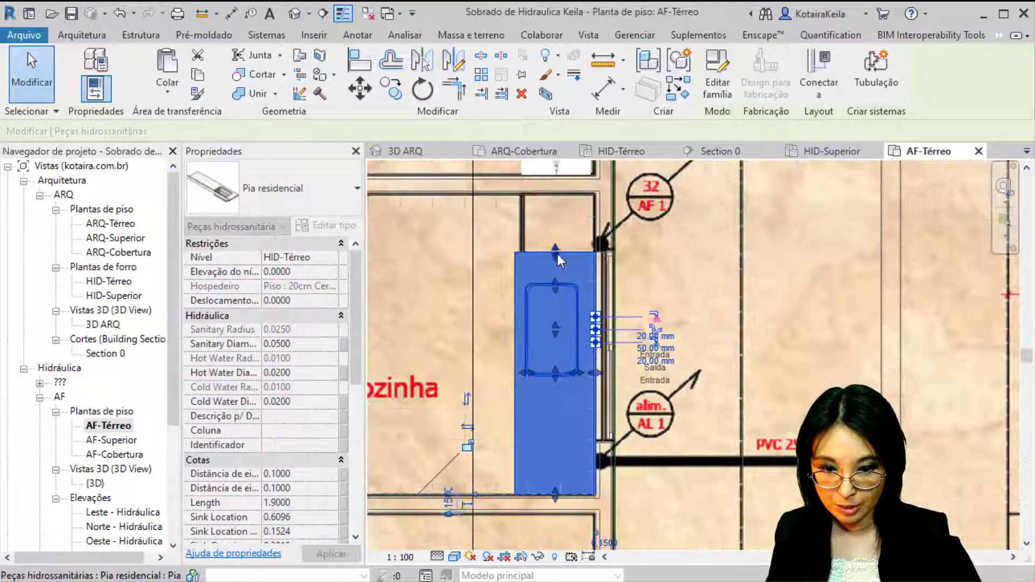
pyautogui.moveTo(556, 271); pyautogui.dragTo(555, 293)
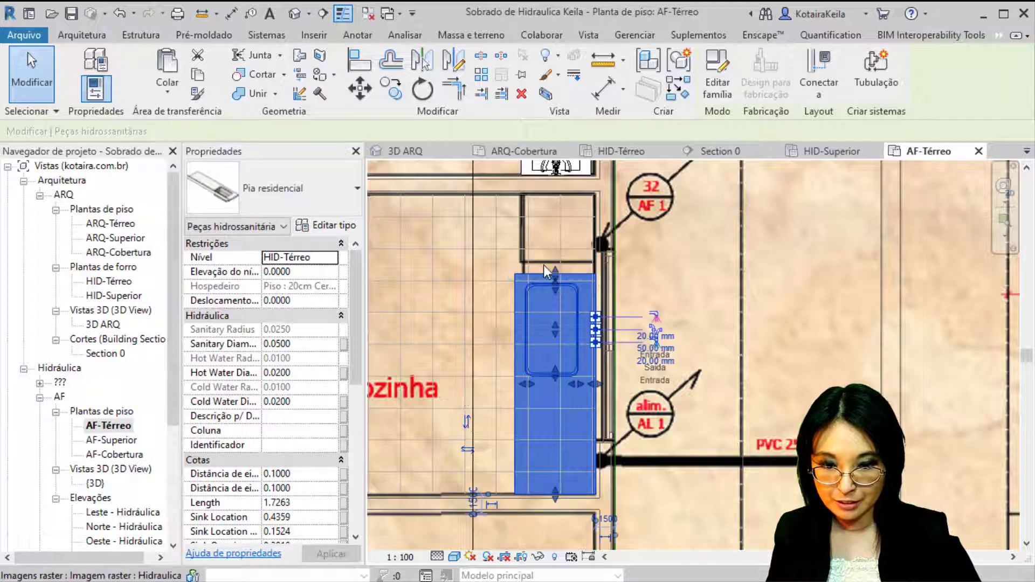
pyautogui.scroll(2, 544, 264)
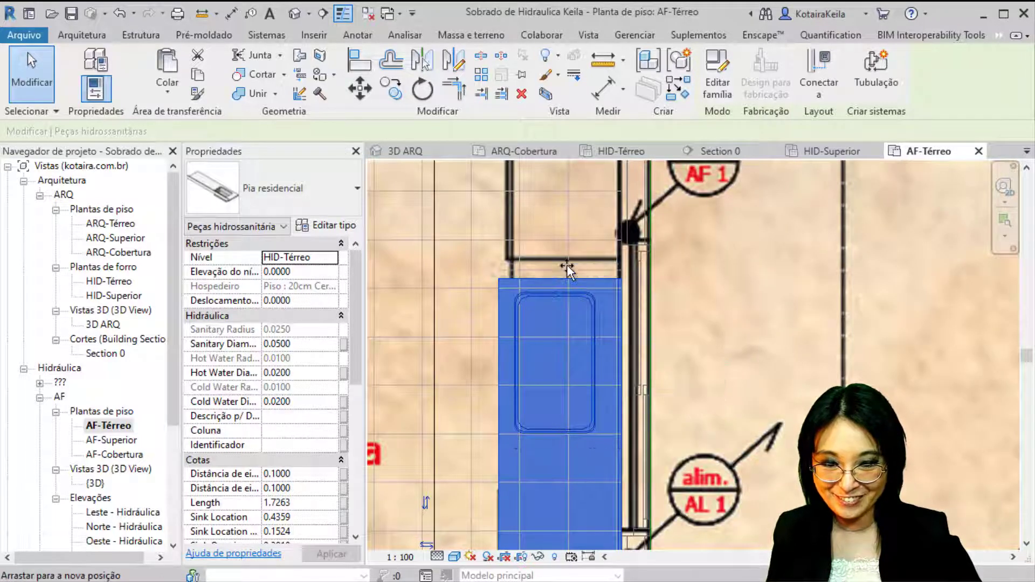
pyautogui.moveTo(565, 279); pyautogui.dragTo(567, 260)
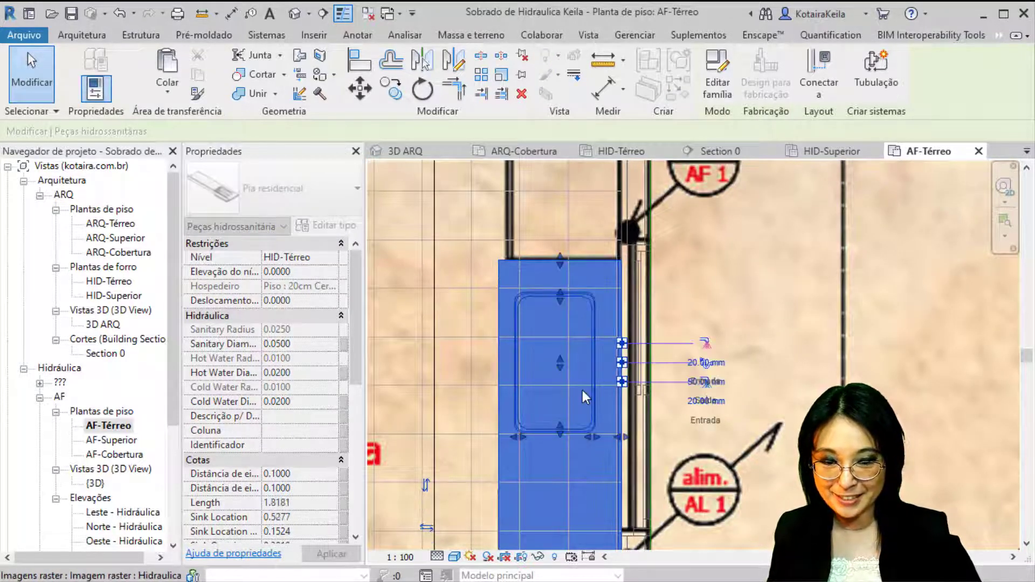
# - Pull the sink counter's lower end up to just above the stove for a length of about 1.10 m, and clear the selection
pyautogui.scroll(-2, 605, 293)
pyautogui.scroll(-3, 771, 414)
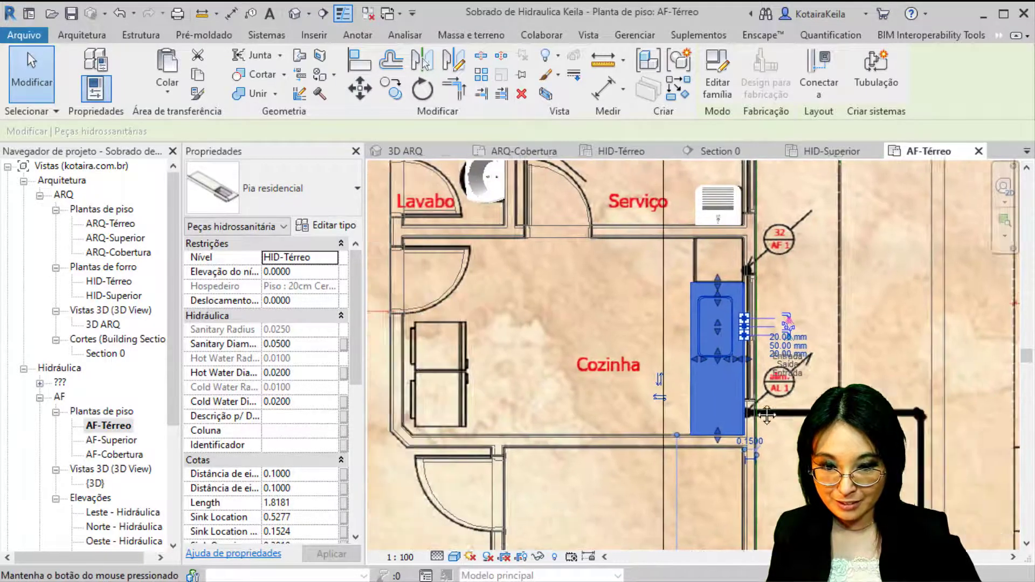
pyautogui.moveTo(771, 414); pyautogui.dragTo(654, 394, button='middle')
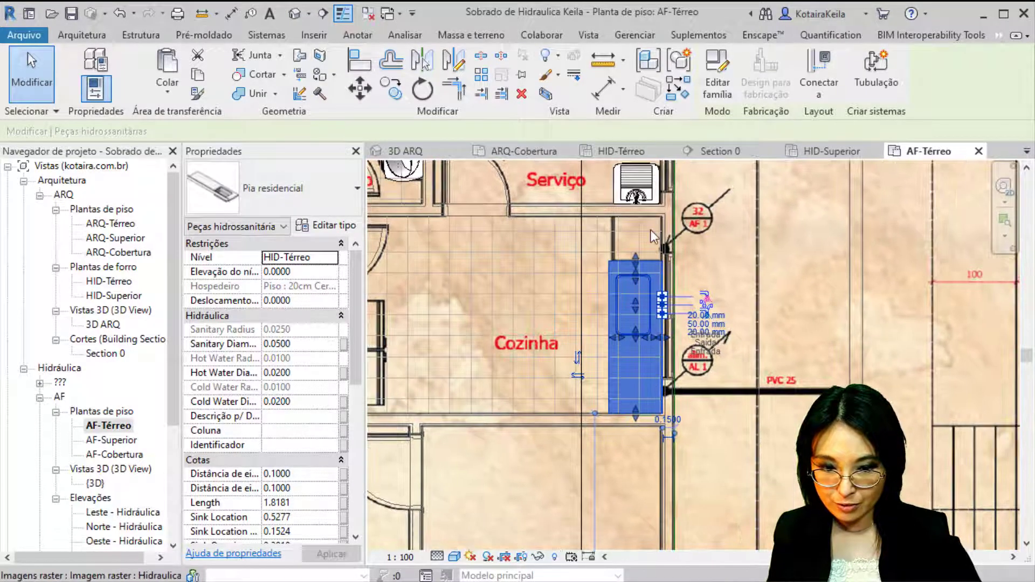
pyautogui.moveTo(641, 411); pyautogui.dragTo(647, 353)
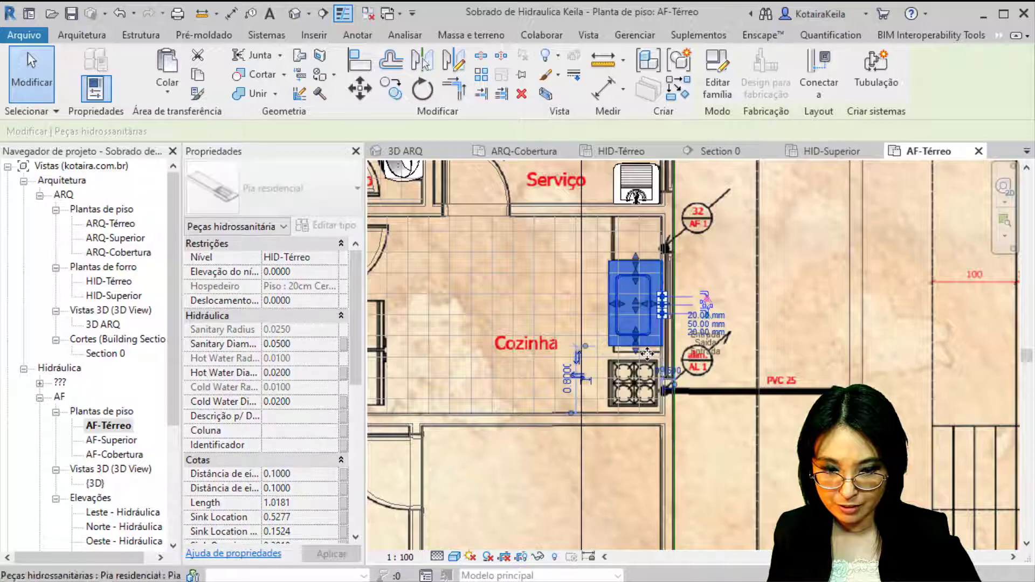
pyautogui.scroll(3, 647, 353)
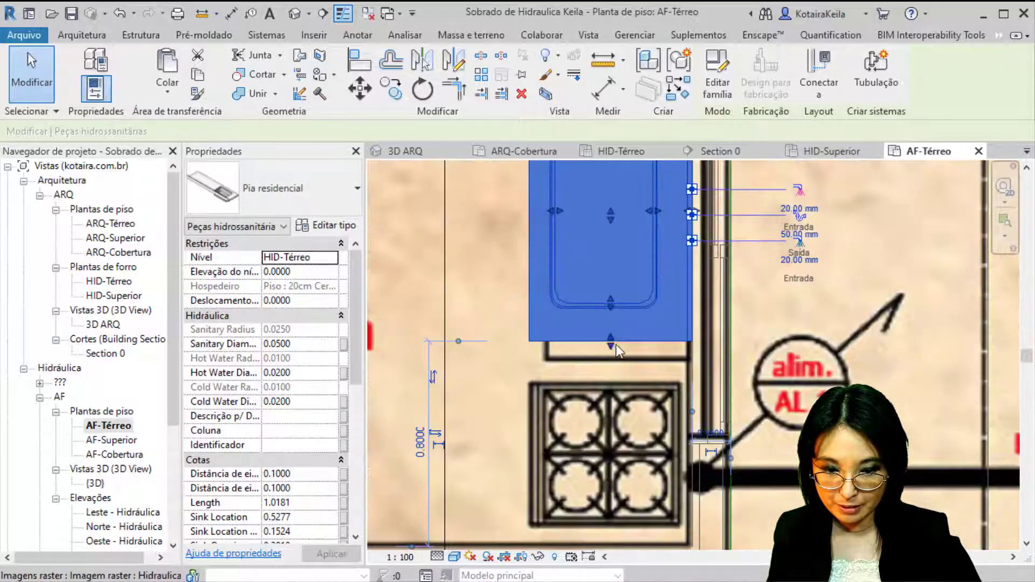
pyautogui.moveTo(614, 351); pyautogui.dragTo(617, 363)
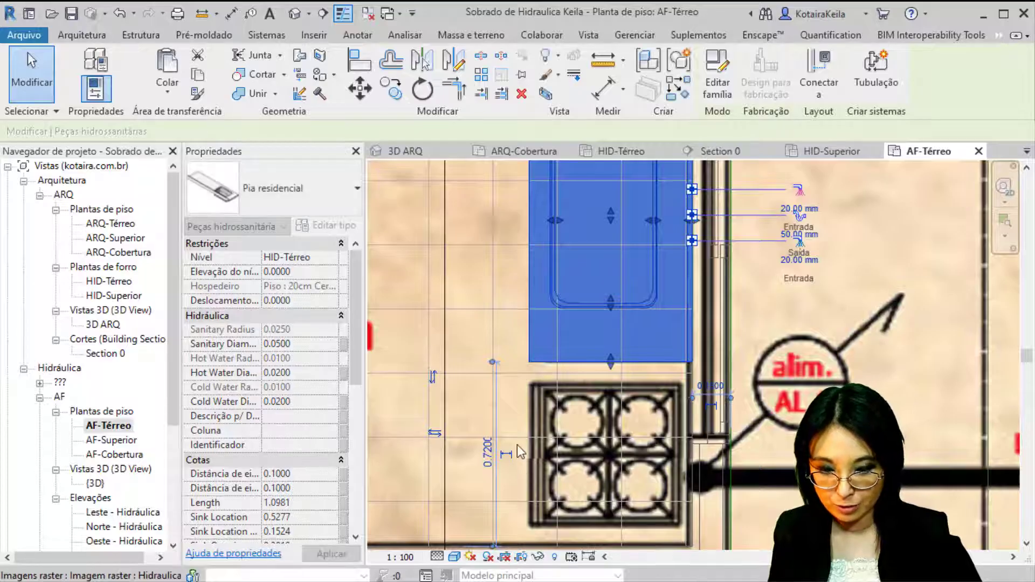
pyautogui.scroll(-4, 542, 424)
pyautogui.moveTo(664, 408); pyautogui.dragTo(780, 434, button='middle')
pyautogui.scroll(-2, 761, 440)
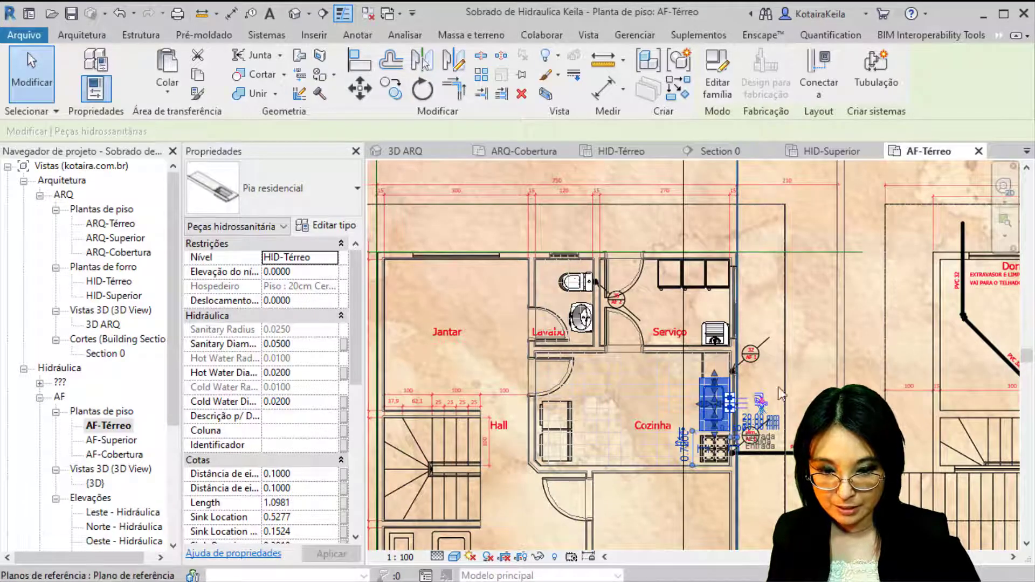
pyautogui.moveTo(623, 419); pyautogui.dragTo(530, 423, button='middle')
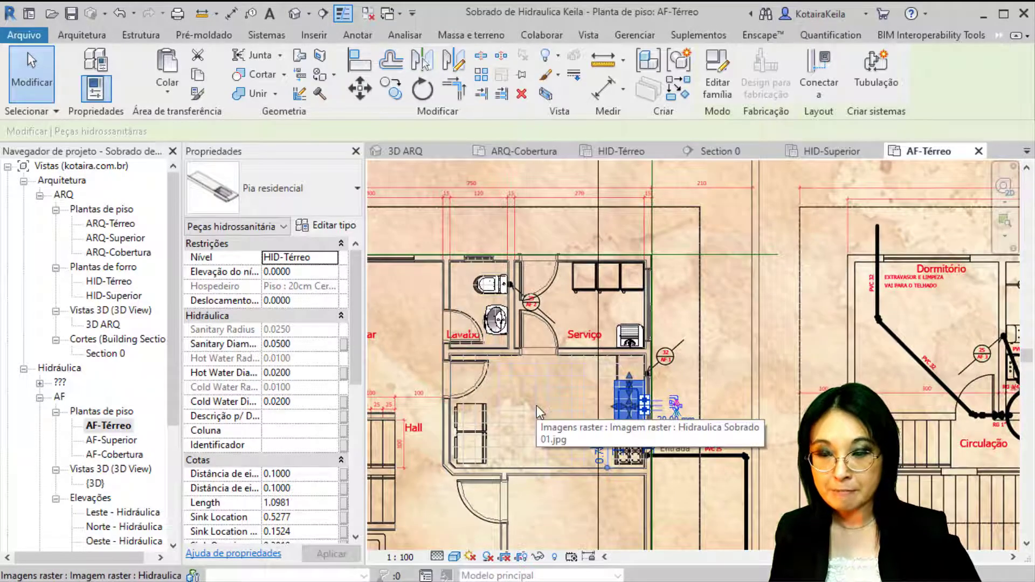
pyautogui.press('Escape')
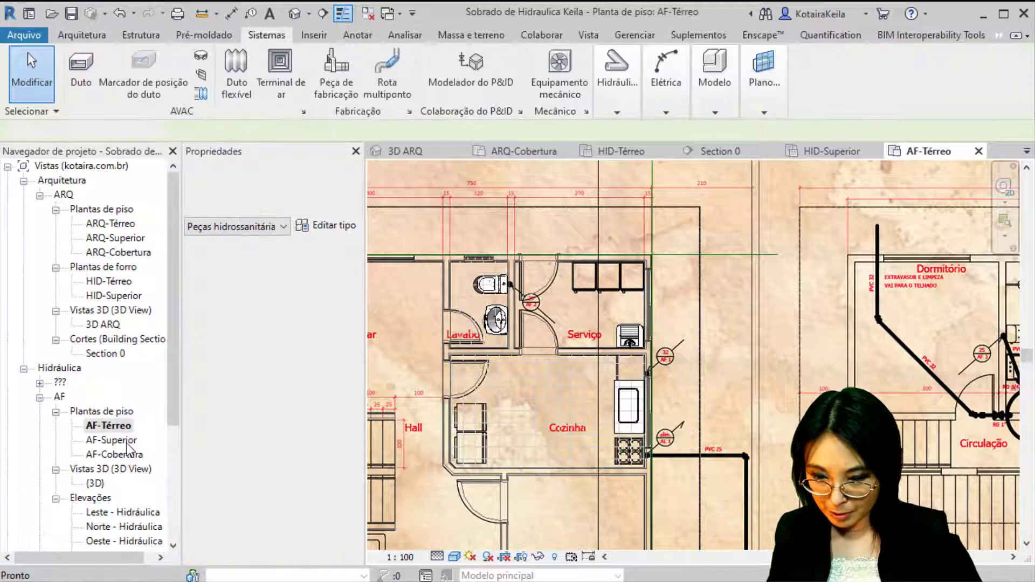
# - In the AF-Superior plan, start placing a plumbing fixture and choose the Chuveiro Elétrico Lorenzetti 127V - 5500Watts type by searching for "chu"
pyautogui.doubleClick(127, 443)
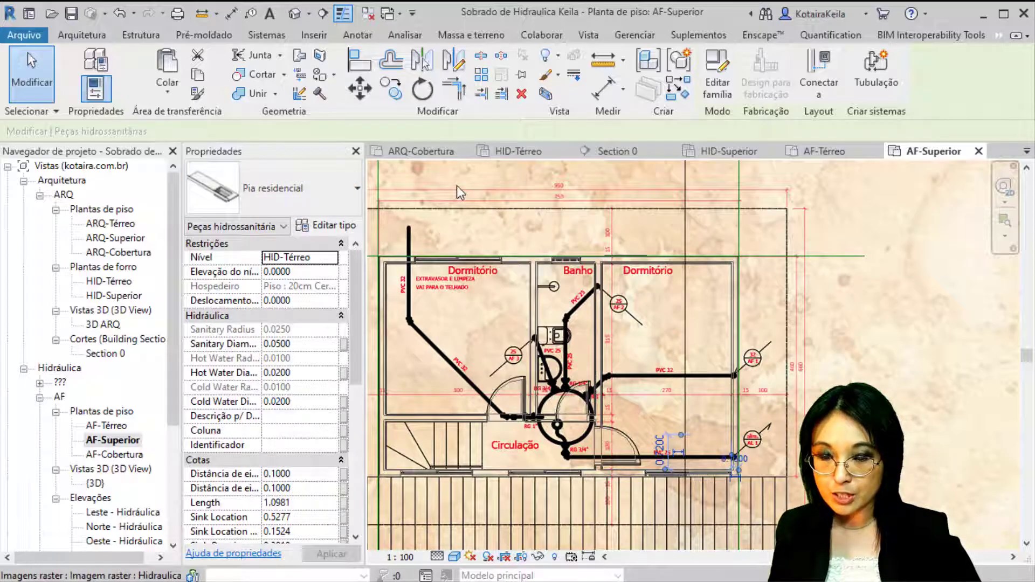
pyautogui.click(277, 36)
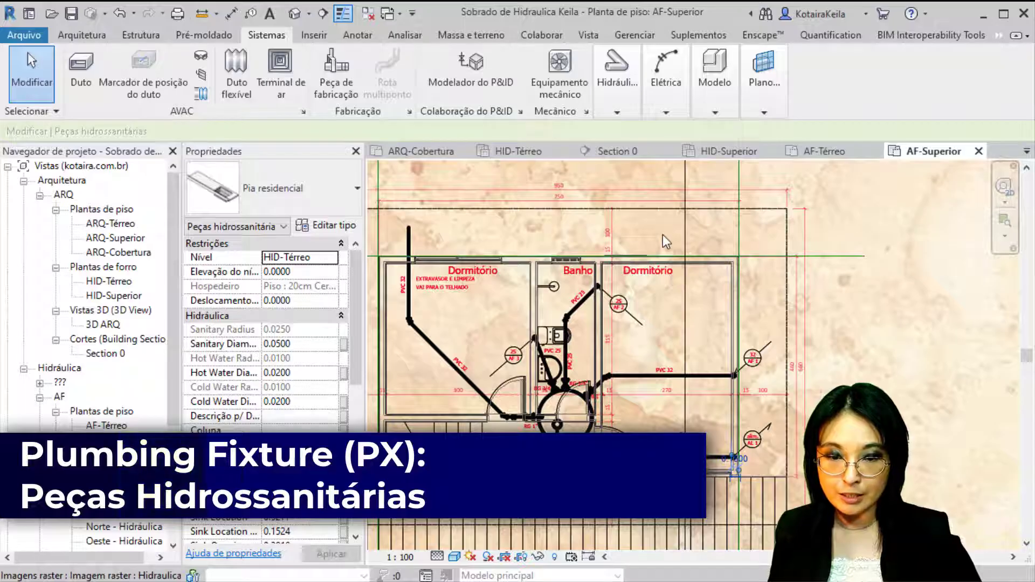
pyautogui.click(623, 98)
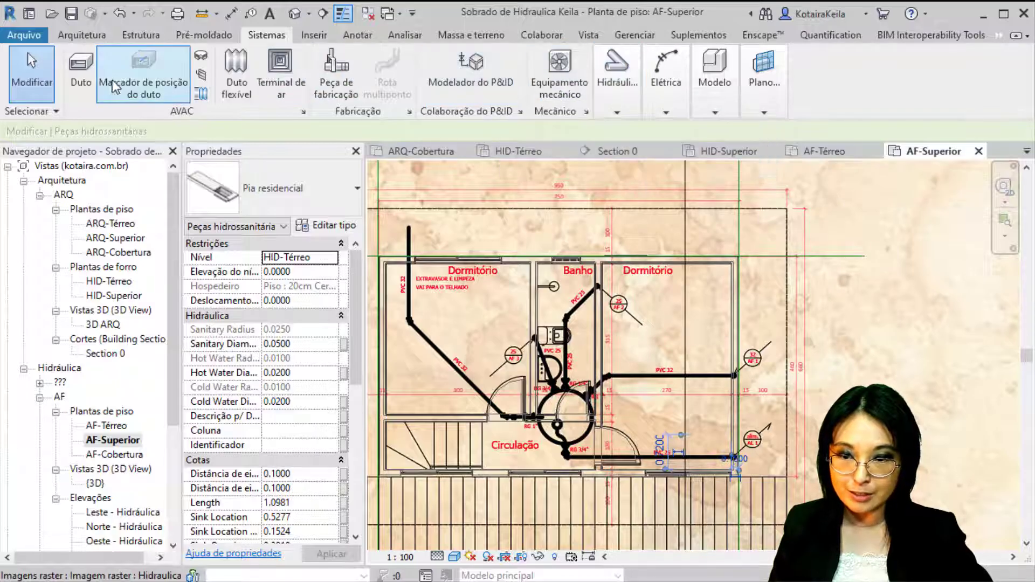
pyautogui.moveTo(618, 91)
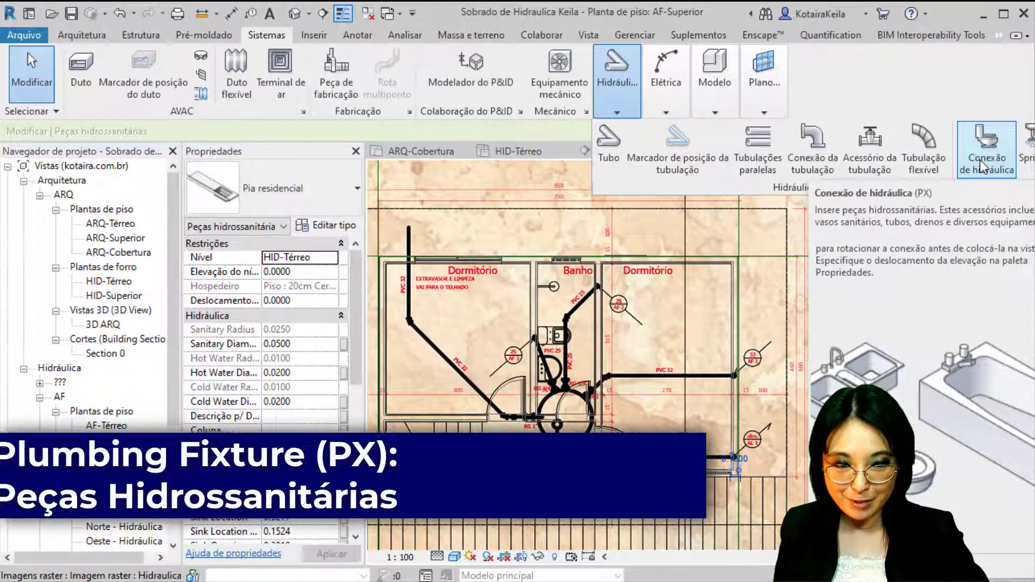
pyautogui.click(980, 160)
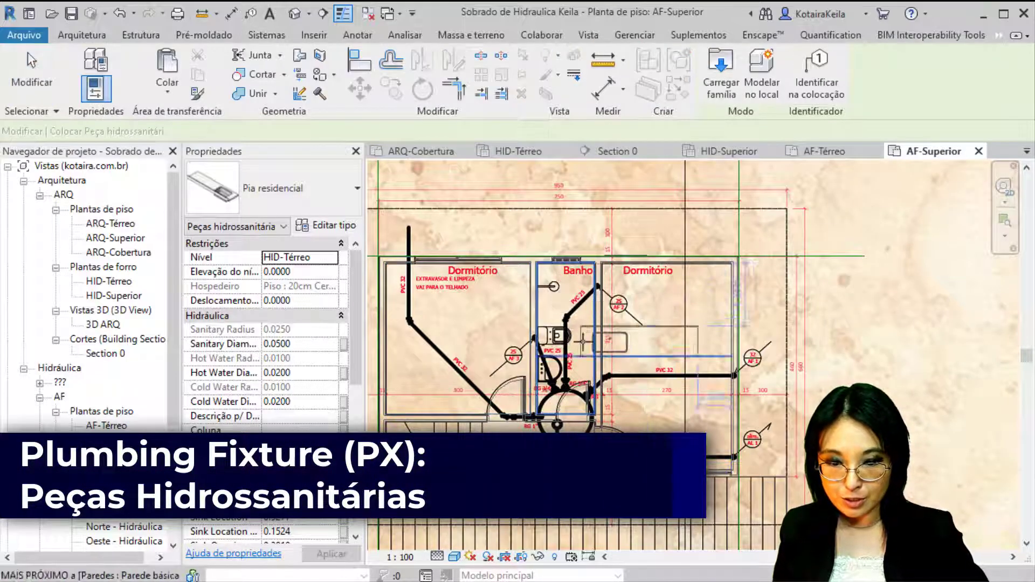
pyautogui.scroll(4, 566, 368)
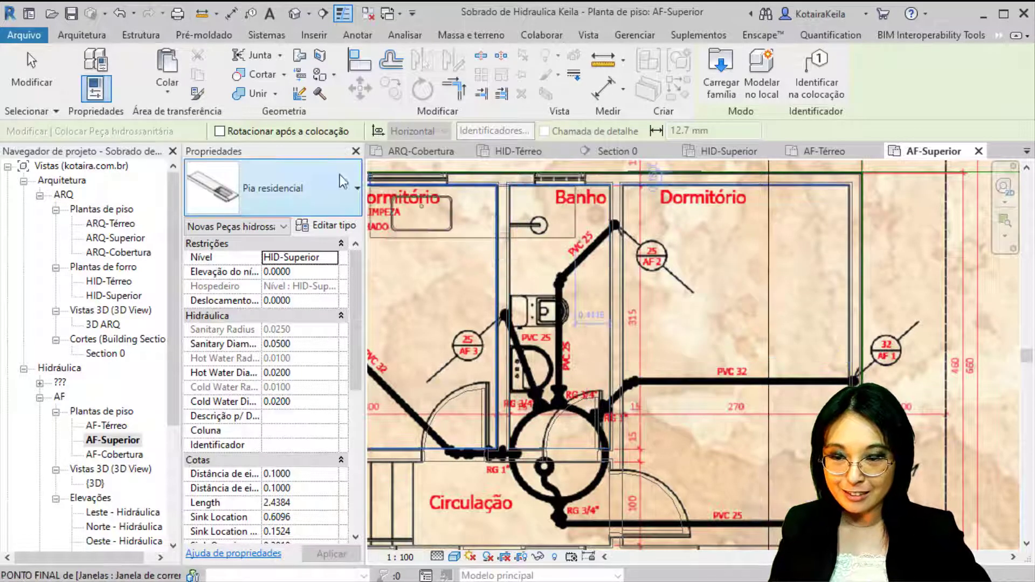
pyautogui.click(325, 178)
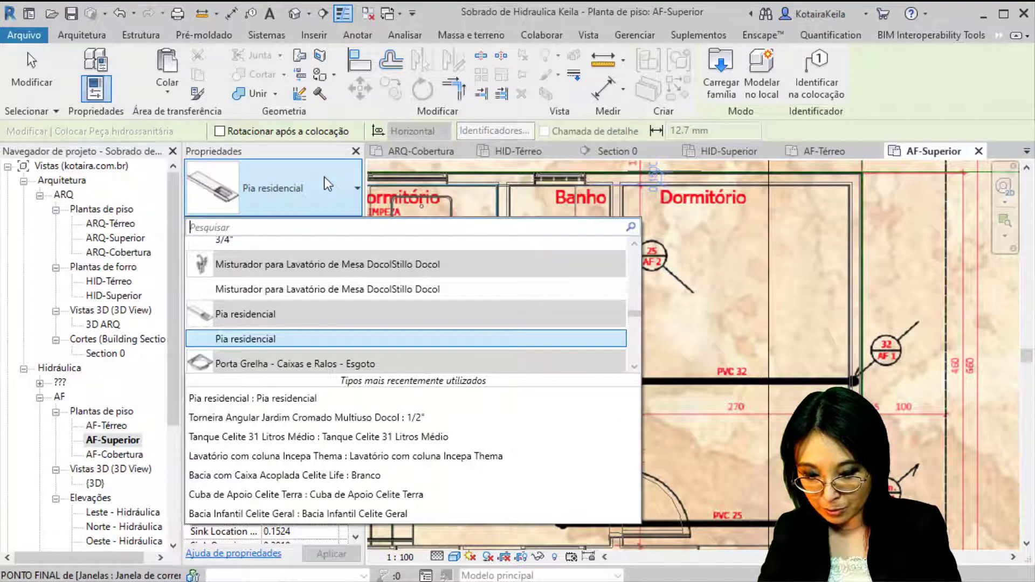
pyautogui.write('chu')
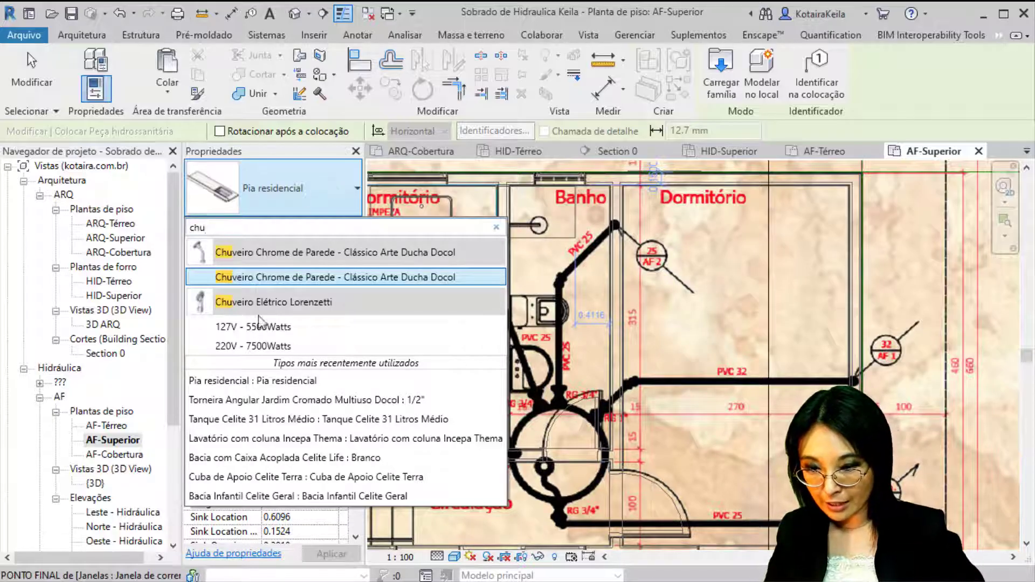
pyautogui.moveTo(197, 310)
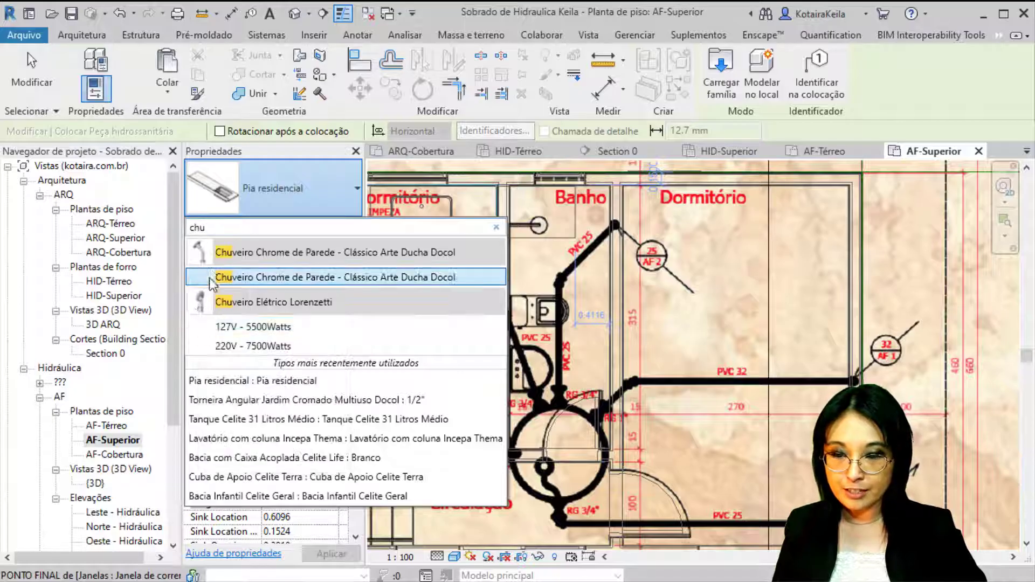
pyautogui.moveTo(208, 266)
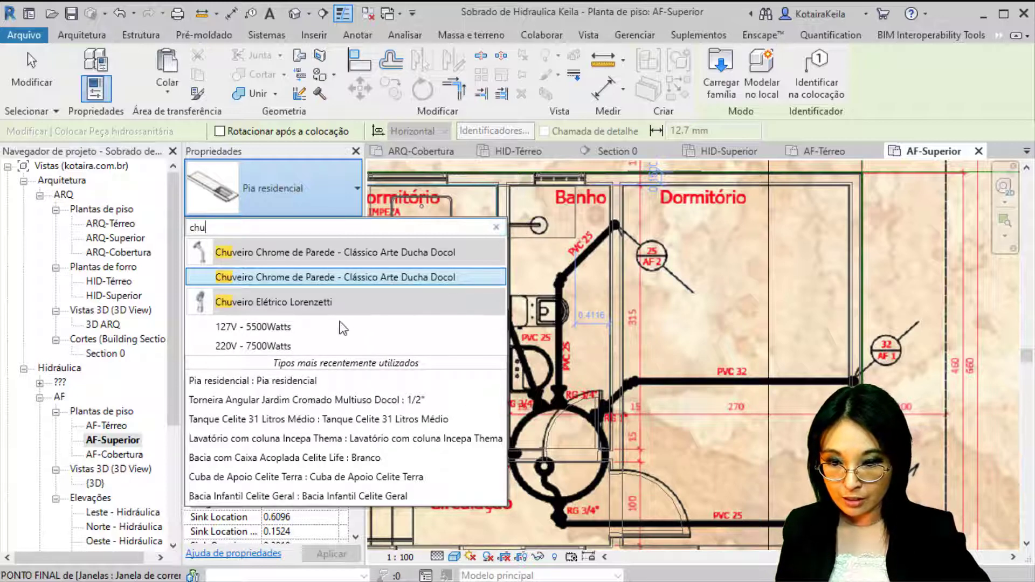
pyautogui.click(266, 328)
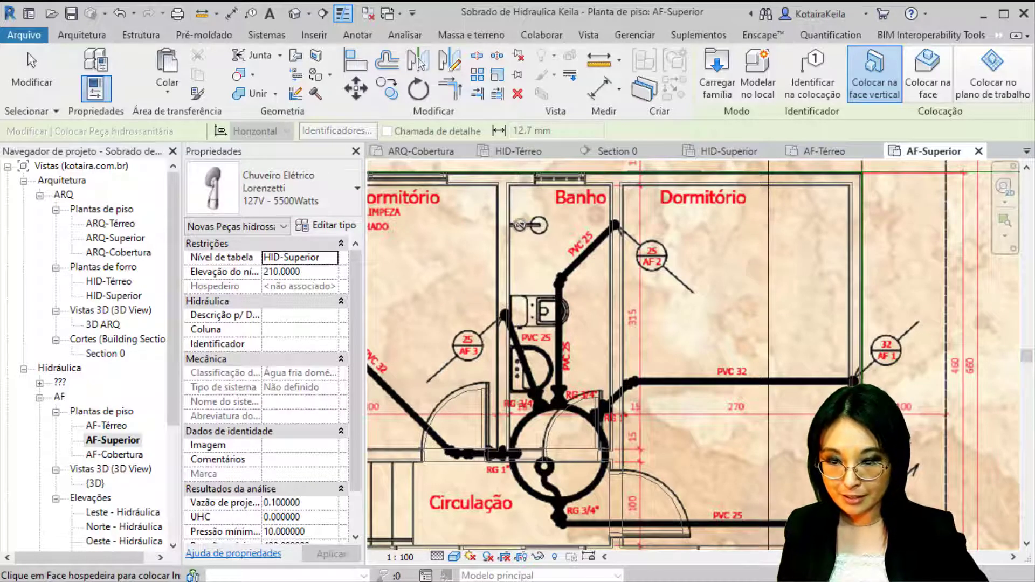
# - Set the shower's elevation from level to 2 m and place it on the Banho's left wall over the reference shower symbol
pyautogui.click(293, 258)
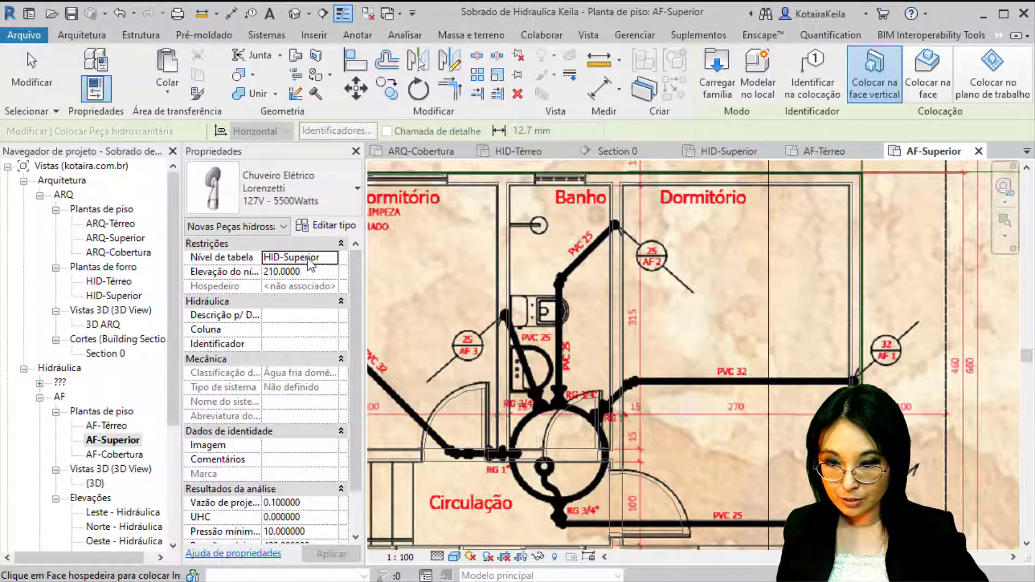
pyautogui.click(312, 274)
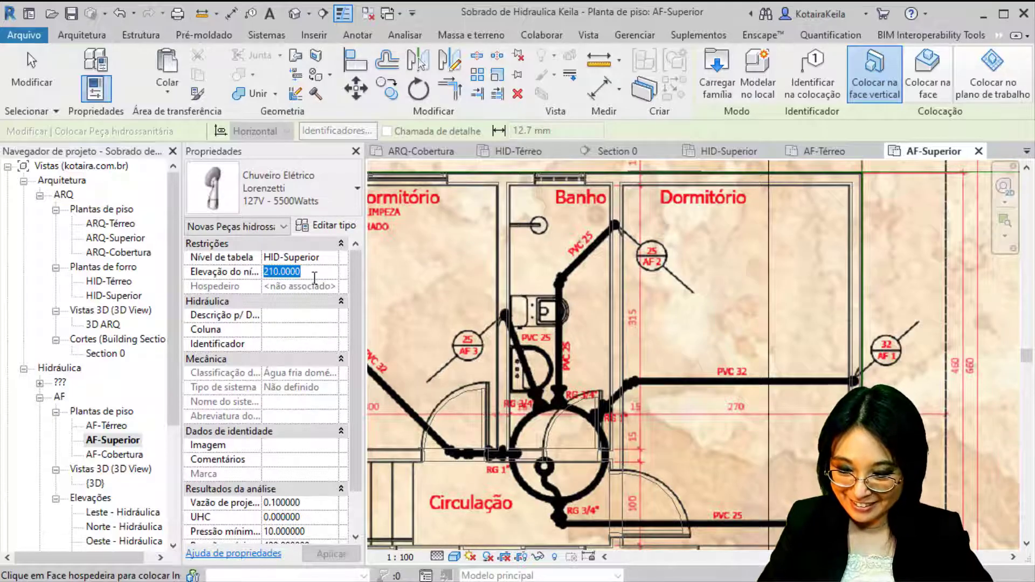
pyautogui.write('2')
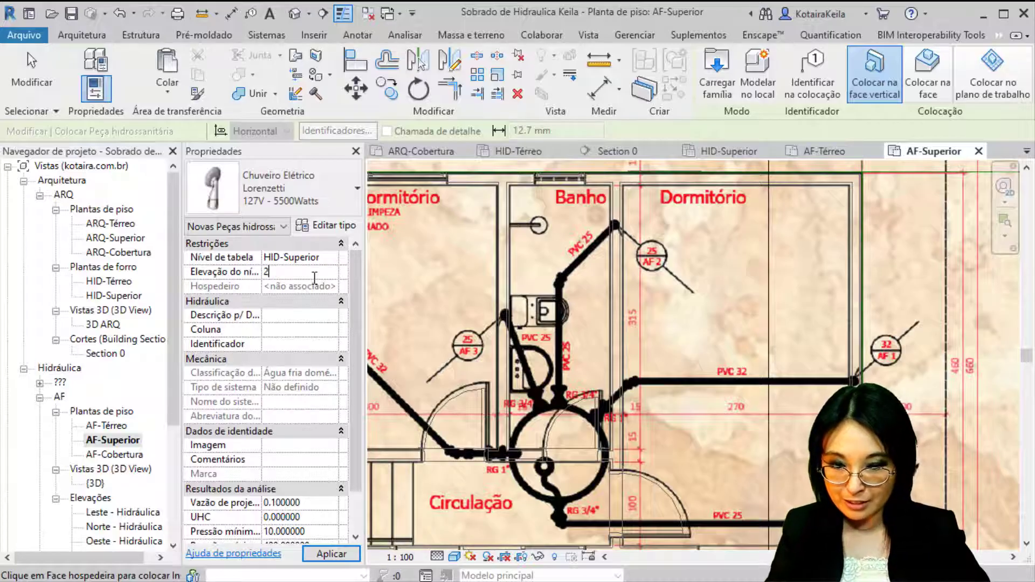
pyautogui.press('Return')
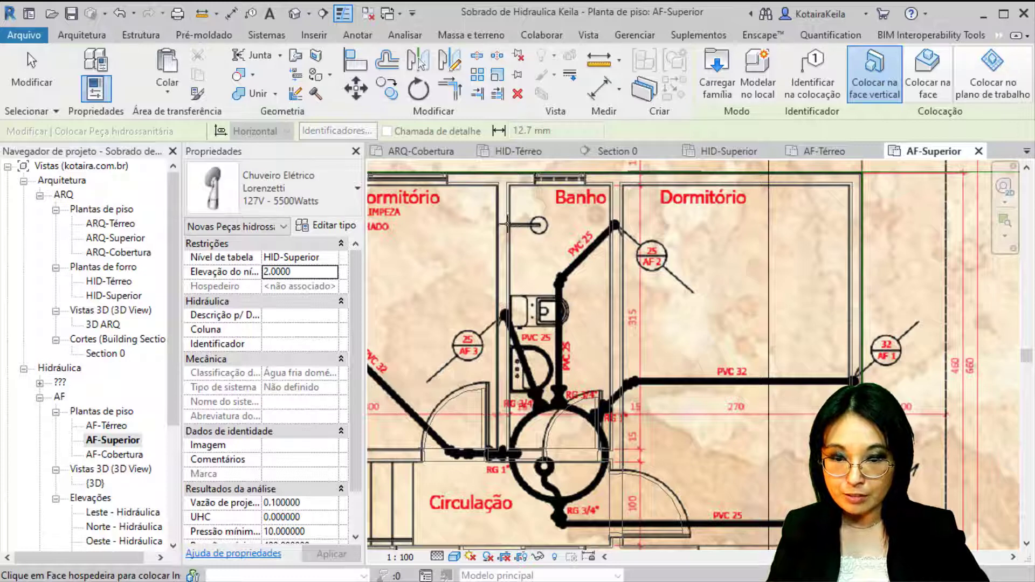
pyautogui.scroll(5, 507, 224)
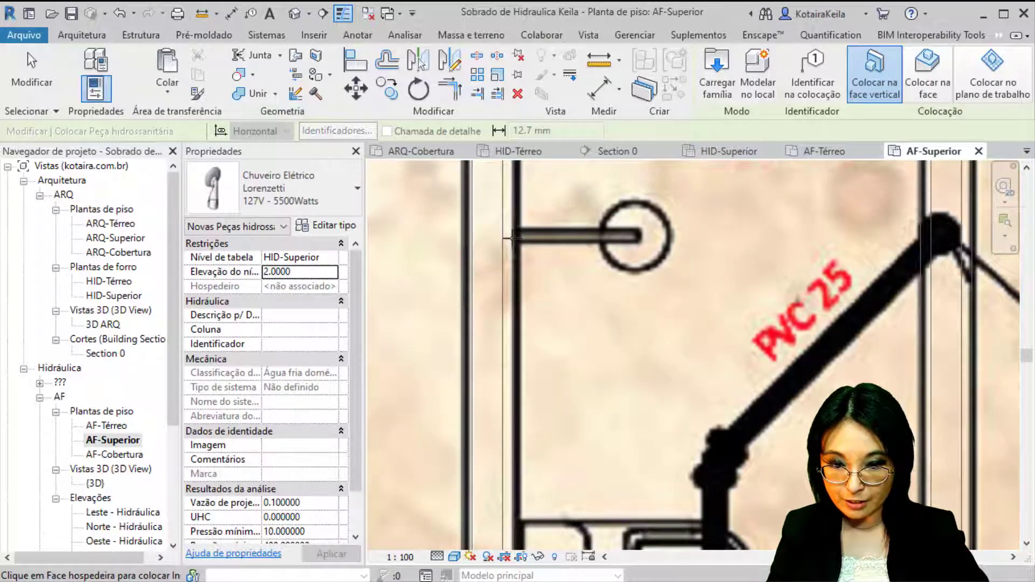
pyautogui.click(523, 240)
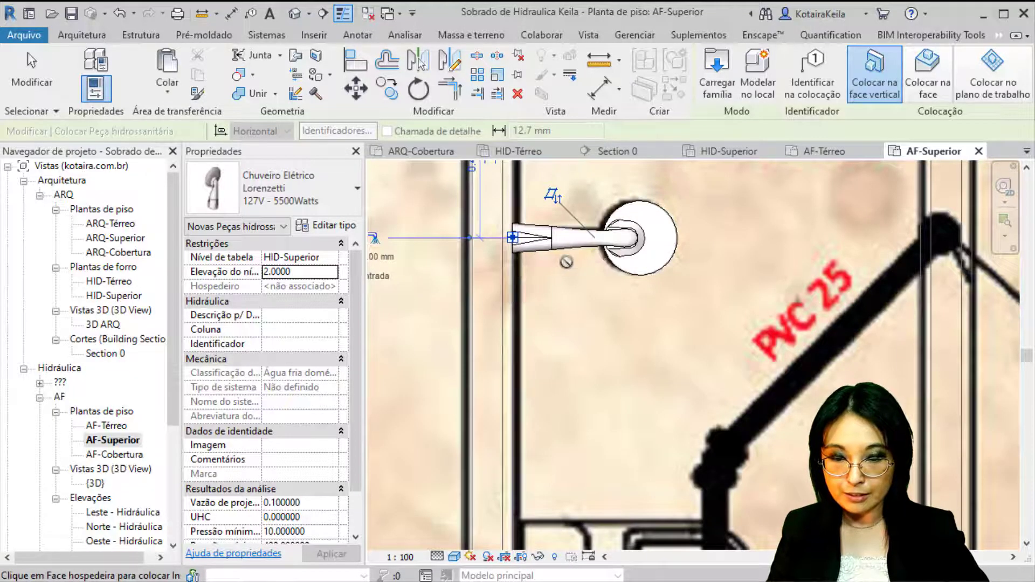
pyautogui.scroll(-3, 620, 320)
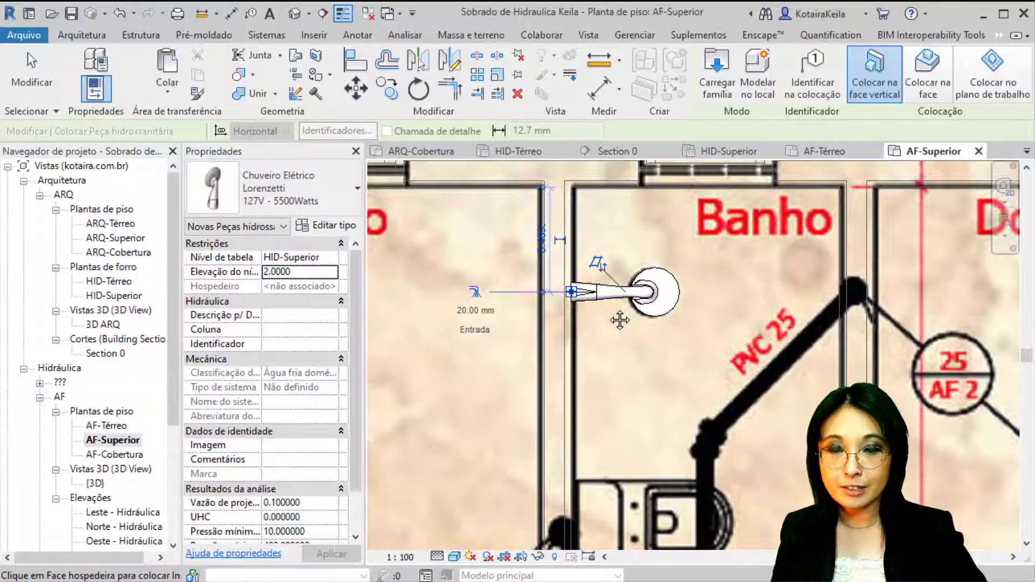
pyautogui.press('Escape')
pyautogui.press('Escape')
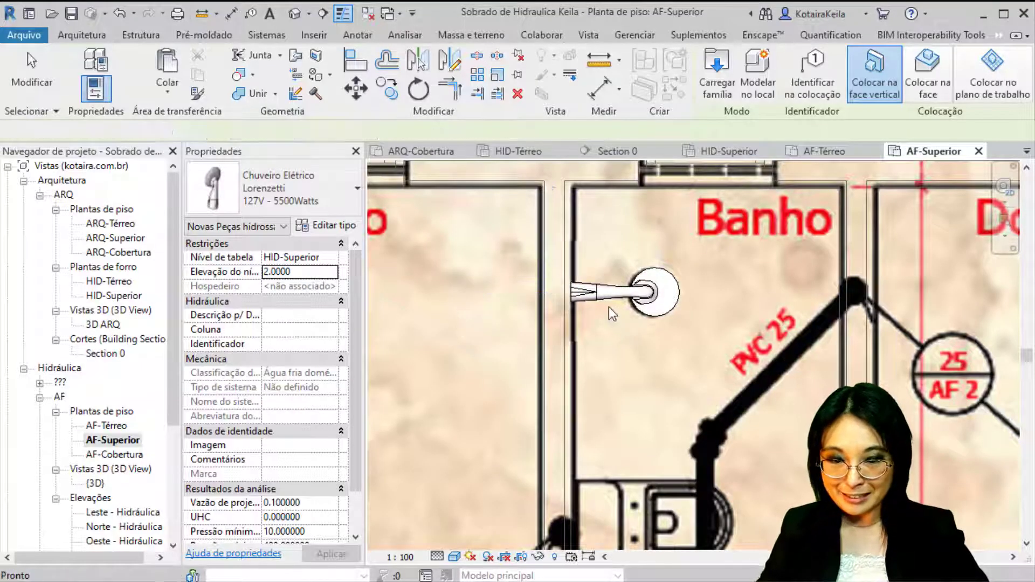
# - Flip the shower's work plane to the Dormitório side of the wall and rotate it through several orientations
pyautogui.click(616, 295)
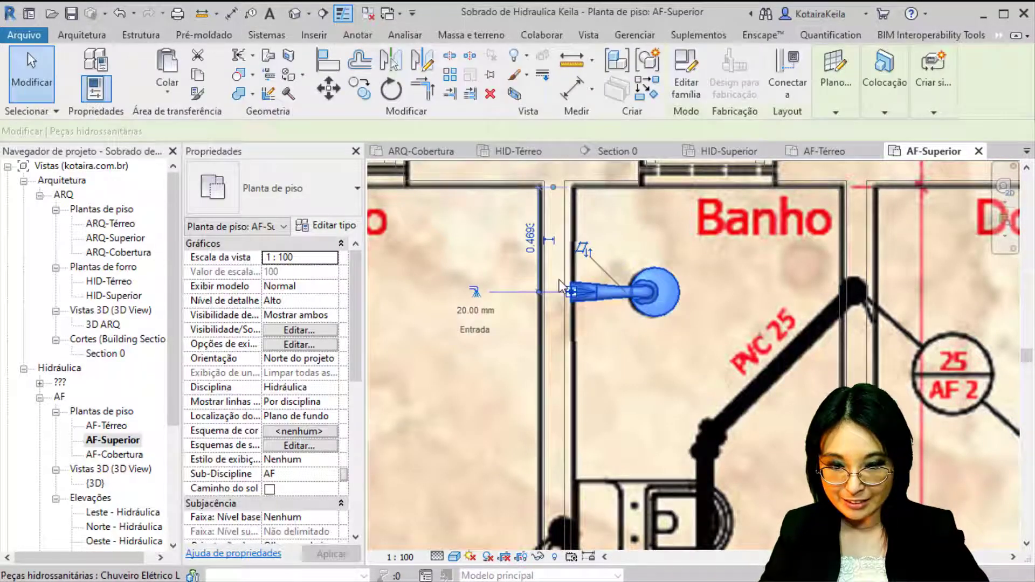
pyautogui.click(585, 248)
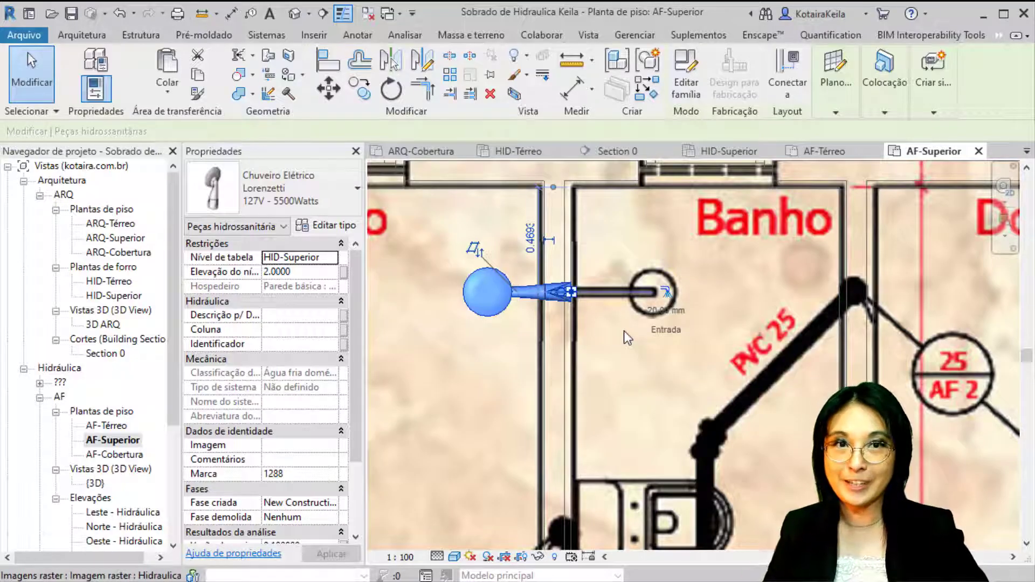
pyautogui.moveTo(624, 330)
pyautogui.mouseDown(button='middle')
pyautogui.moveTo(698, 390)
pyautogui.moveTo(677, 384)
pyautogui.moveTo(623, 319)
pyautogui.mouseUp(button='middle')
pyautogui.press('space')
pyautogui.press('space')
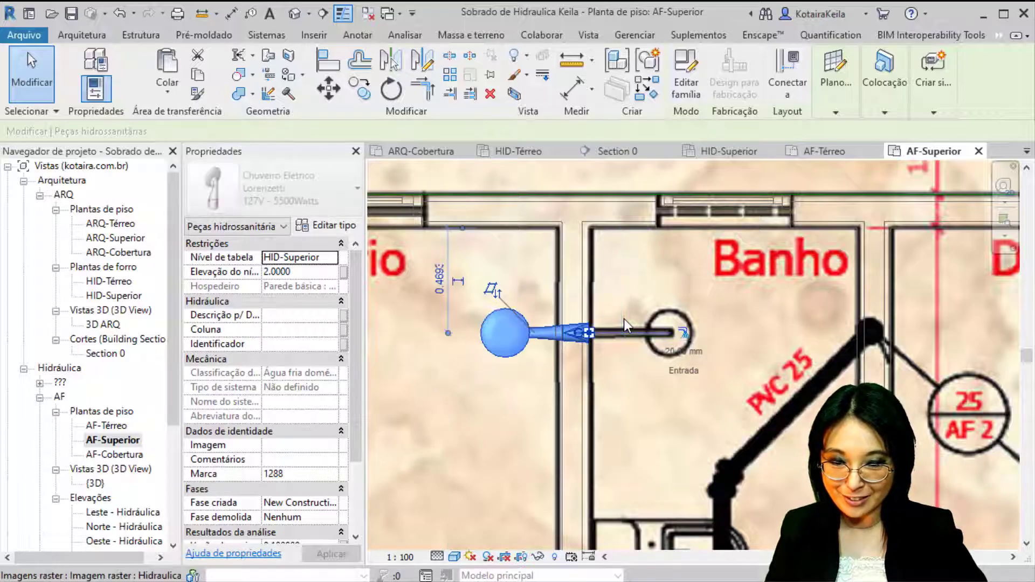
pyautogui.press('space')
pyautogui.press('space')
pyautogui.press('space')
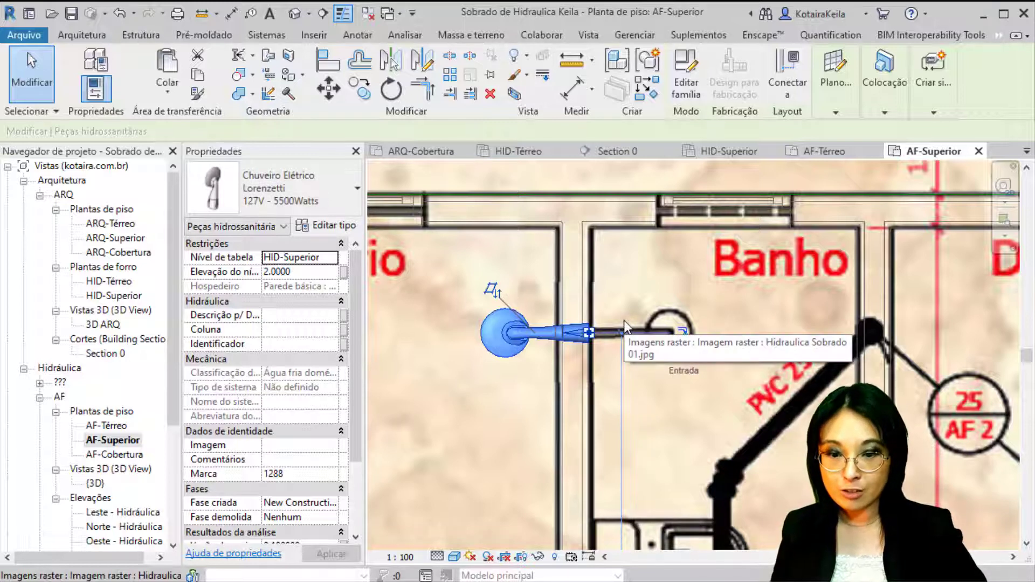
# - Flip the shower's work plane back and forth, ending with the shower facing into the Banho over the reference symbol
pyautogui.click(493, 293)
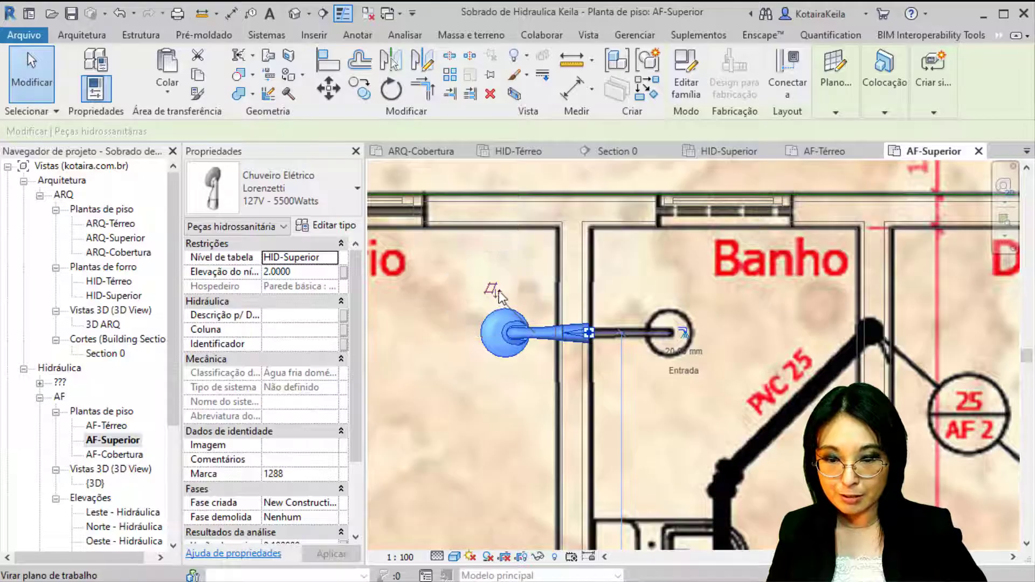
pyautogui.click(495, 292)
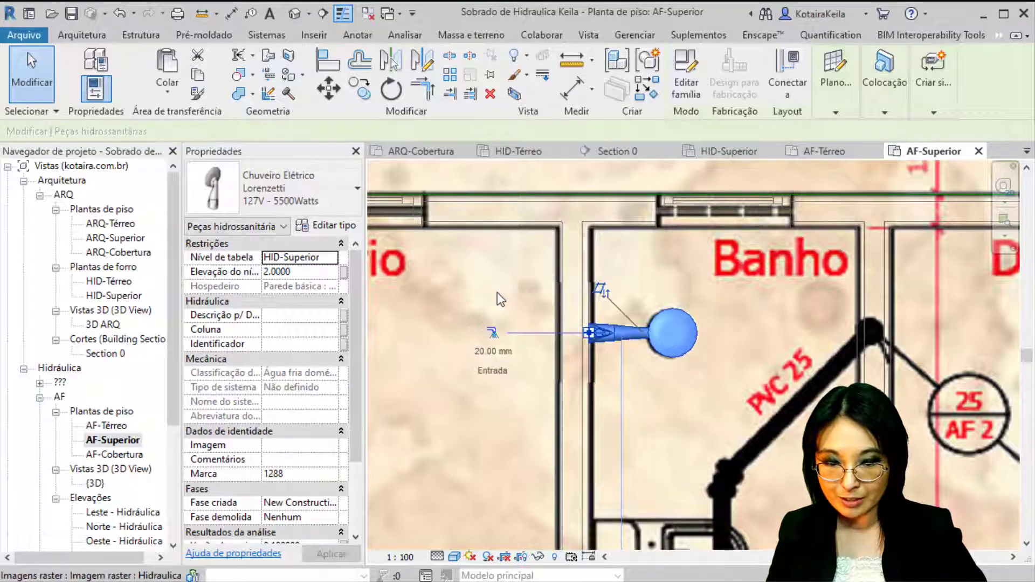
pyautogui.click(601, 292)
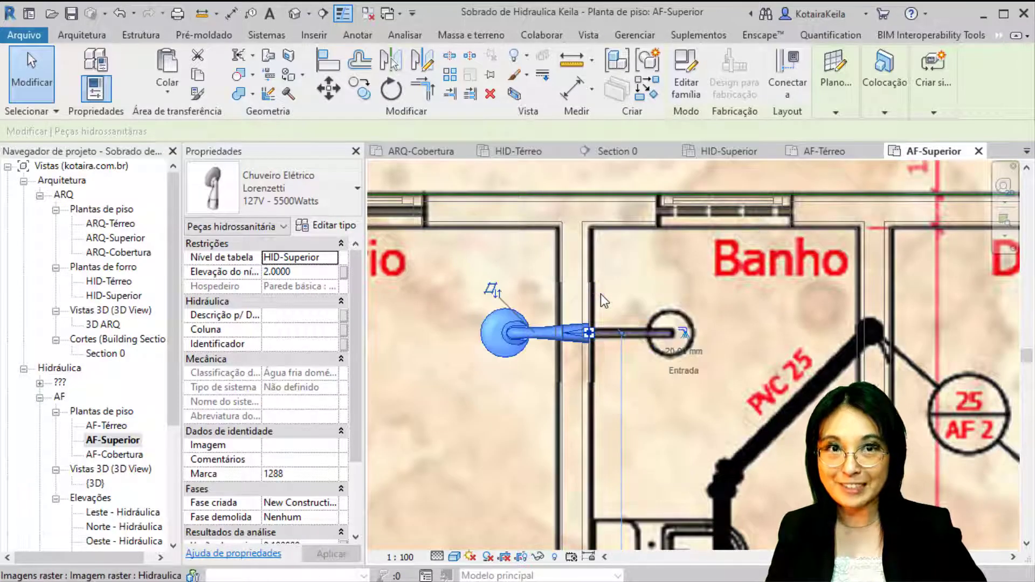
pyautogui.click(493, 291)
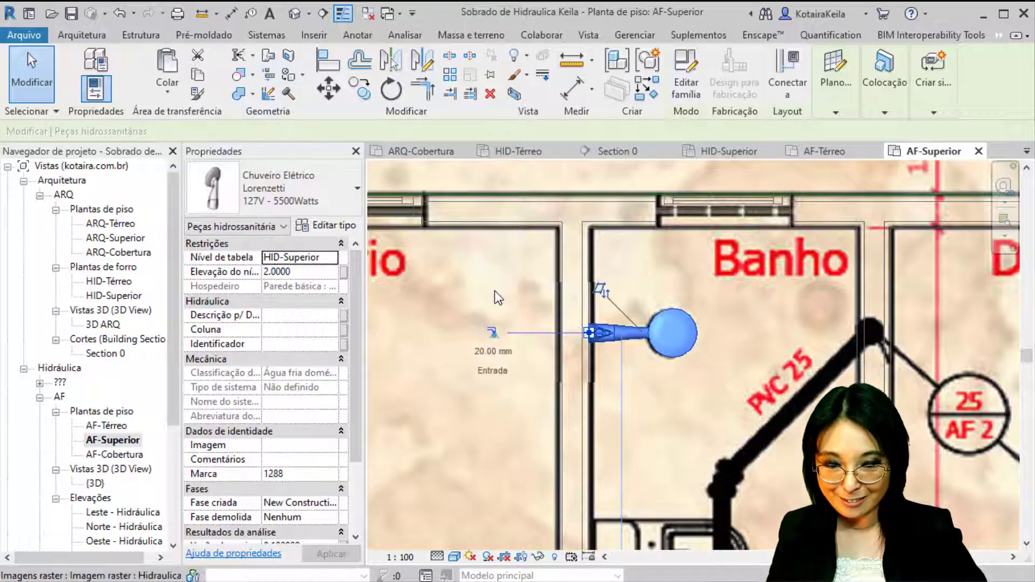
pyautogui.scroll(2, 646, 307)
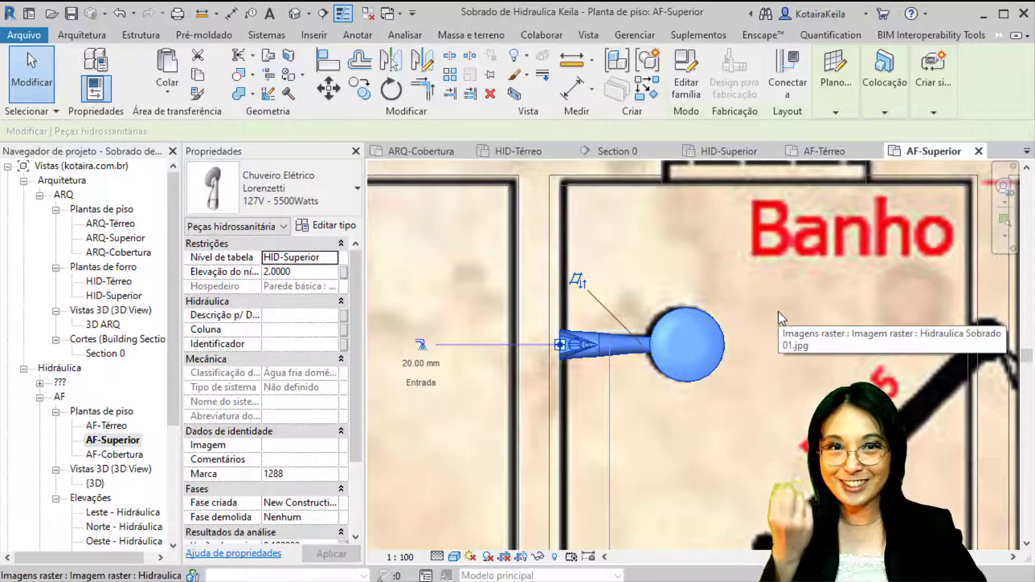
pyautogui.moveTo(750, 300); pyautogui.dragTo(724, 259, button='middle')
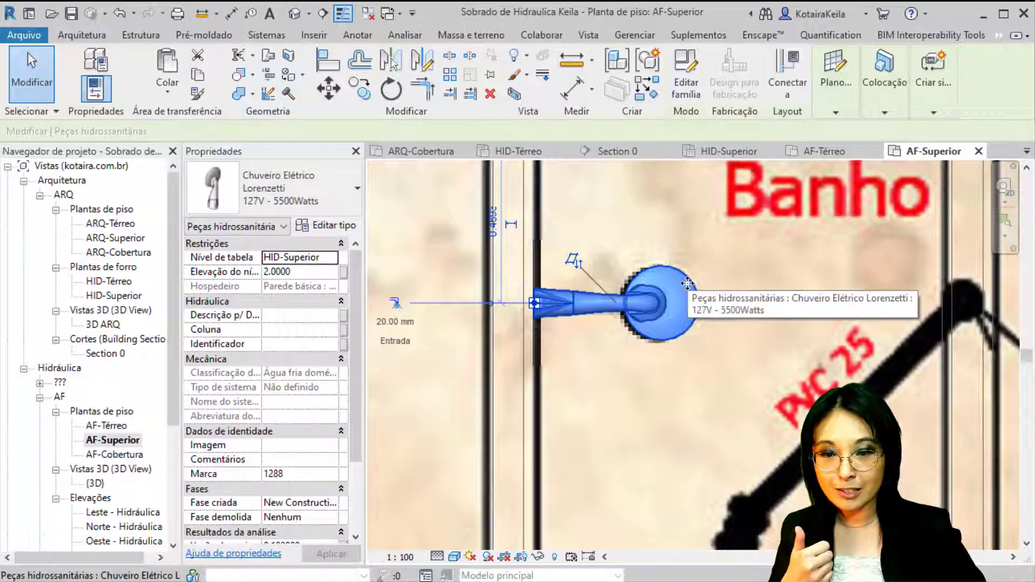
pyautogui.scroll(-2, 642, 292)
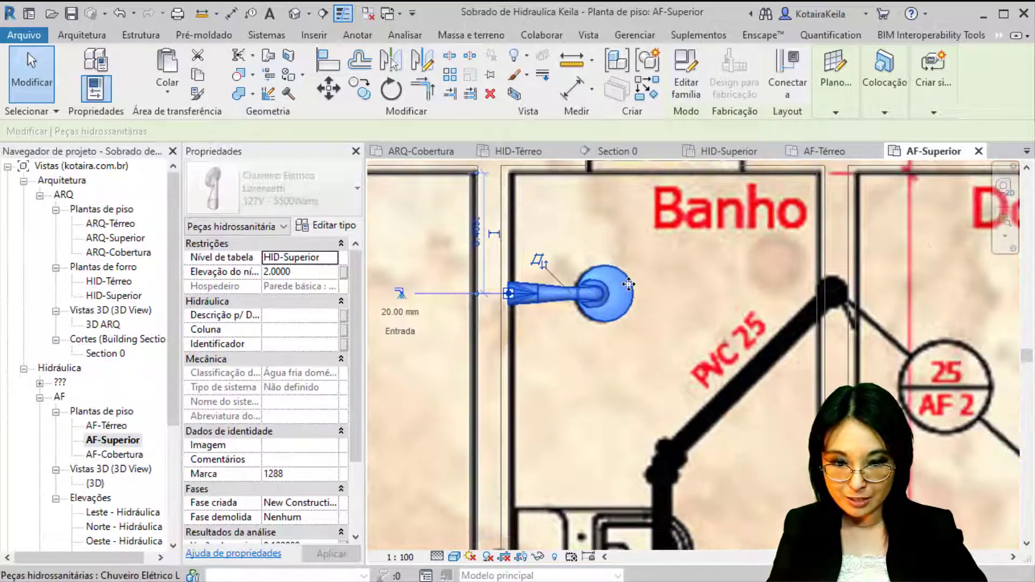
# - Set the shower's distance from the Banho's upper wall to 0.45 m
pyautogui.moveTo(637, 295); pyautogui.dragTo(629, 287)
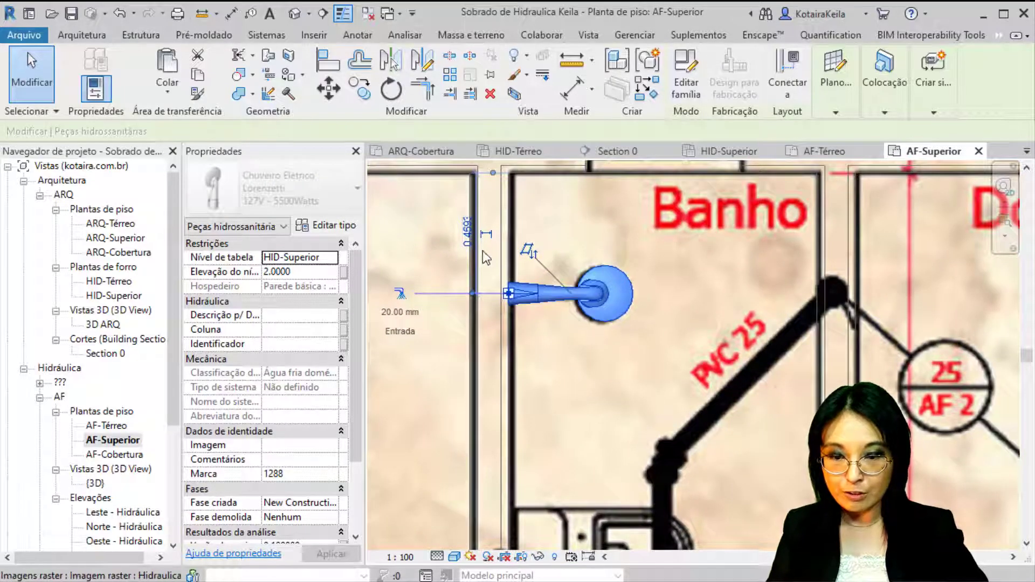
pyautogui.click(467, 235)
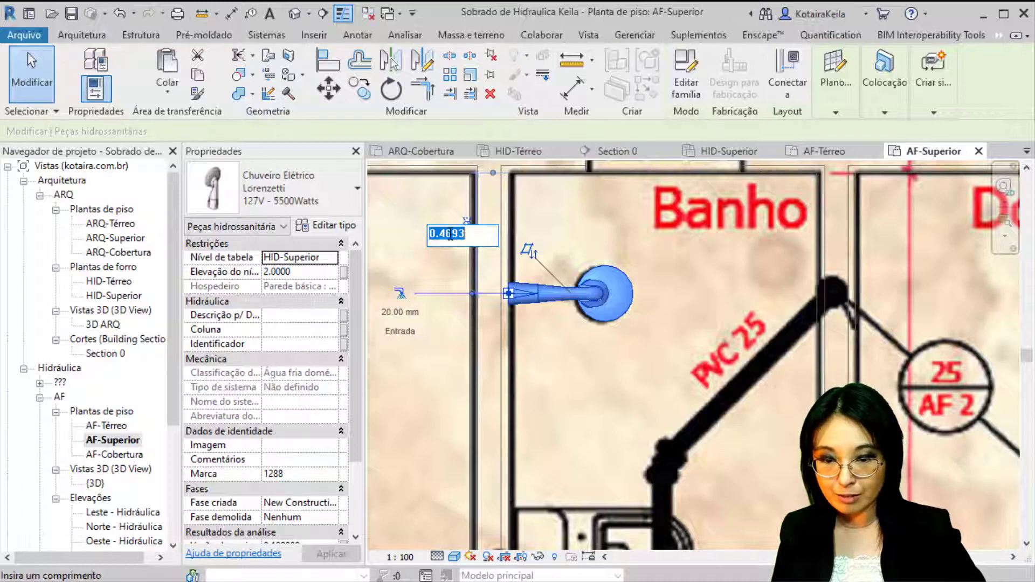
pyautogui.moveTo(456, 235); pyautogui.dragTo(481, 235)
pyautogui.press('BackSpace')
pyautogui.press('BackSpace')
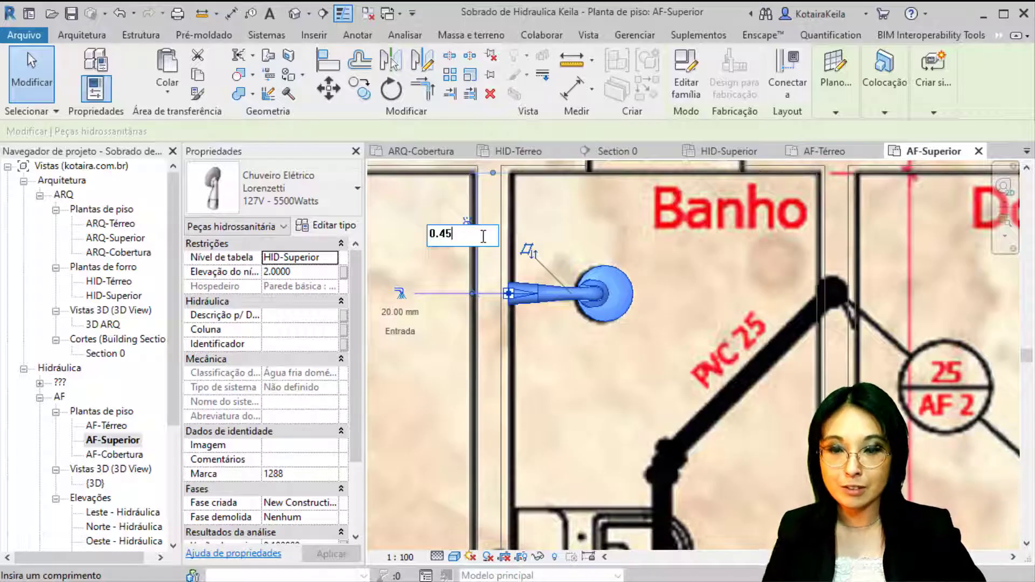
pyautogui.press('Return')
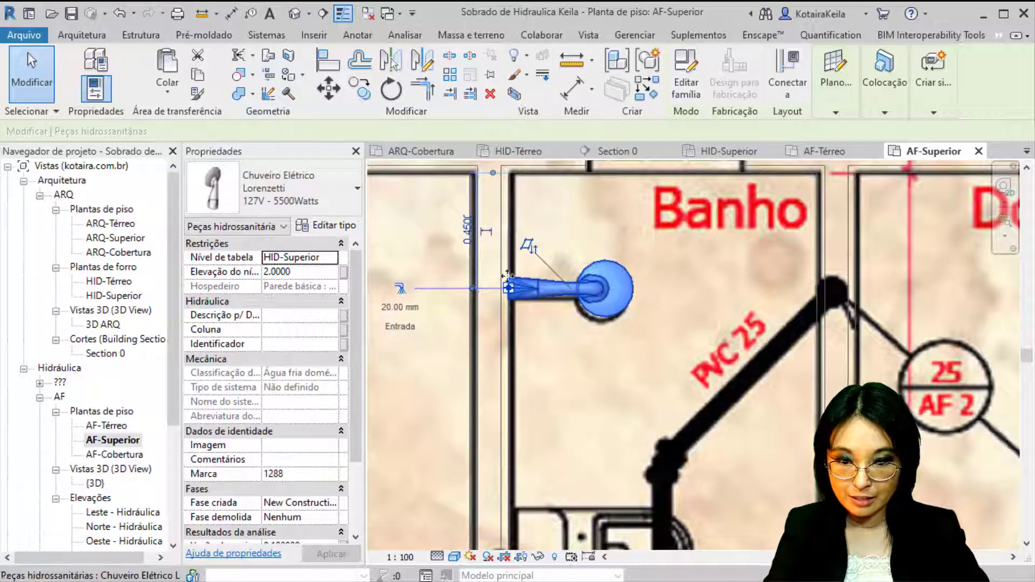
pyautogui.click(464, 228)
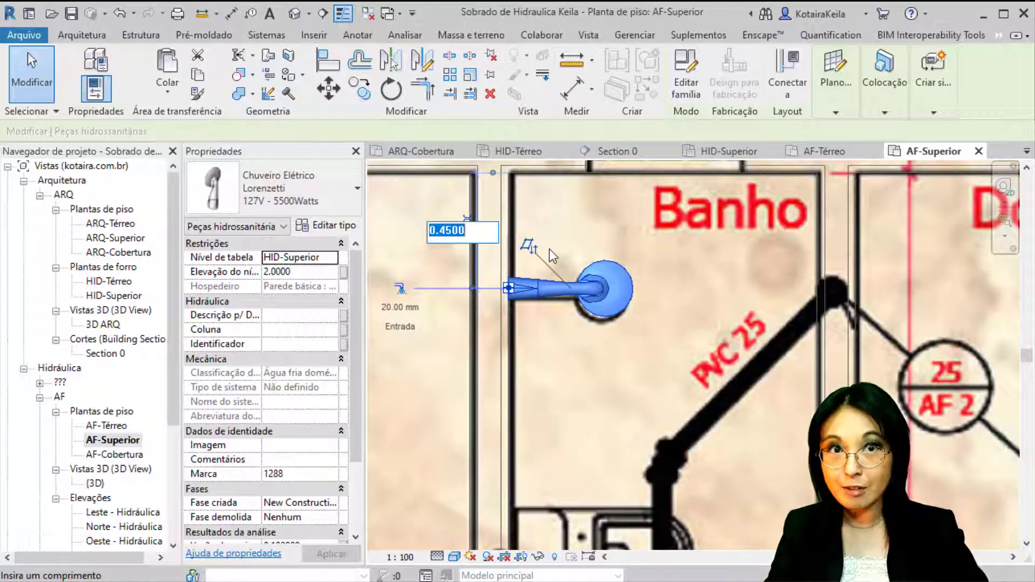
pyautogui.scroll(-2, 550, 286)
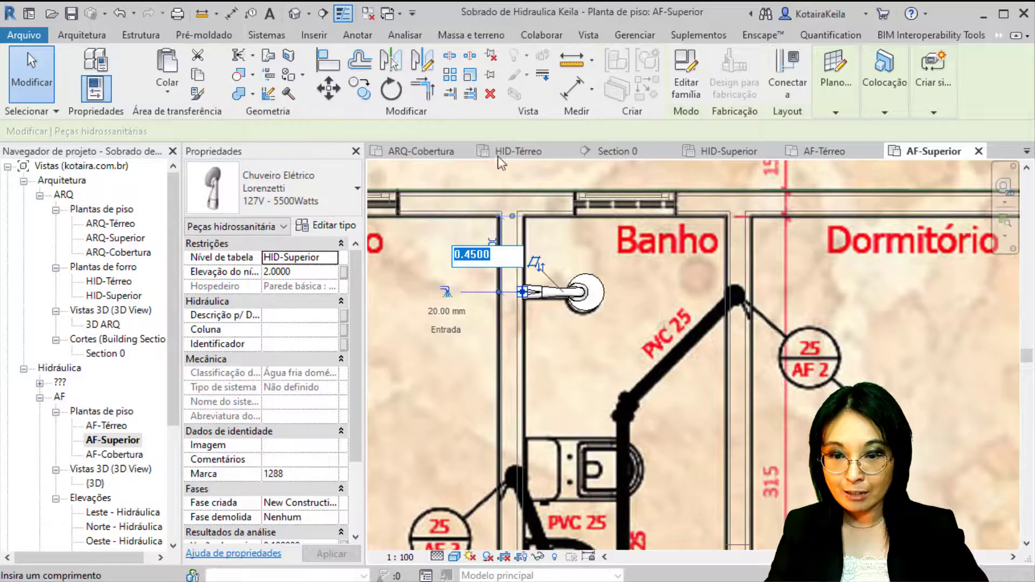
pyautogui.click(543, 355)
pyautogui.moveTo(543, 395); pyautogui.dragTo(500, 254, button='middle')
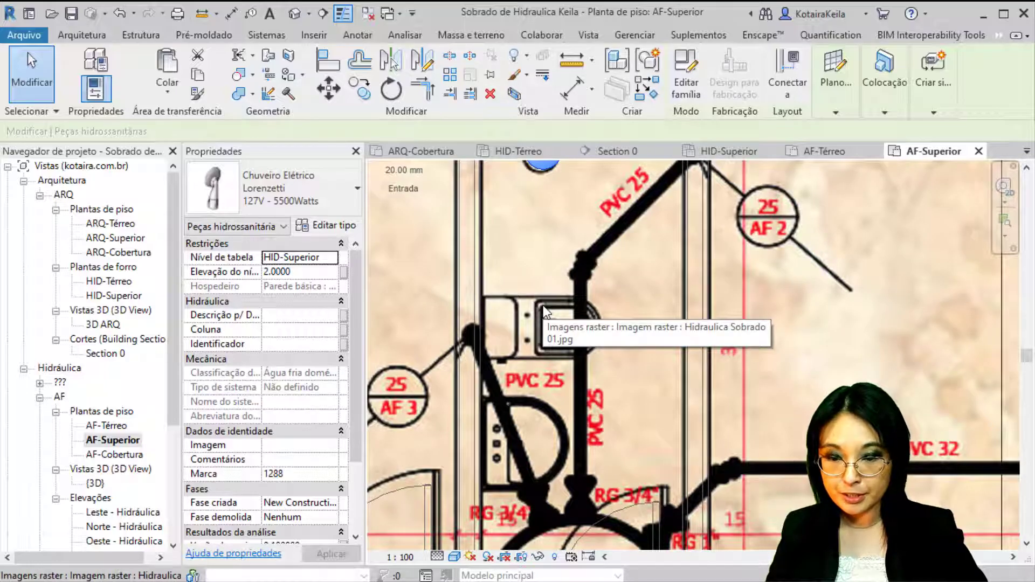
pyautogui.click(316, 203)
pyautogui.write('basc')
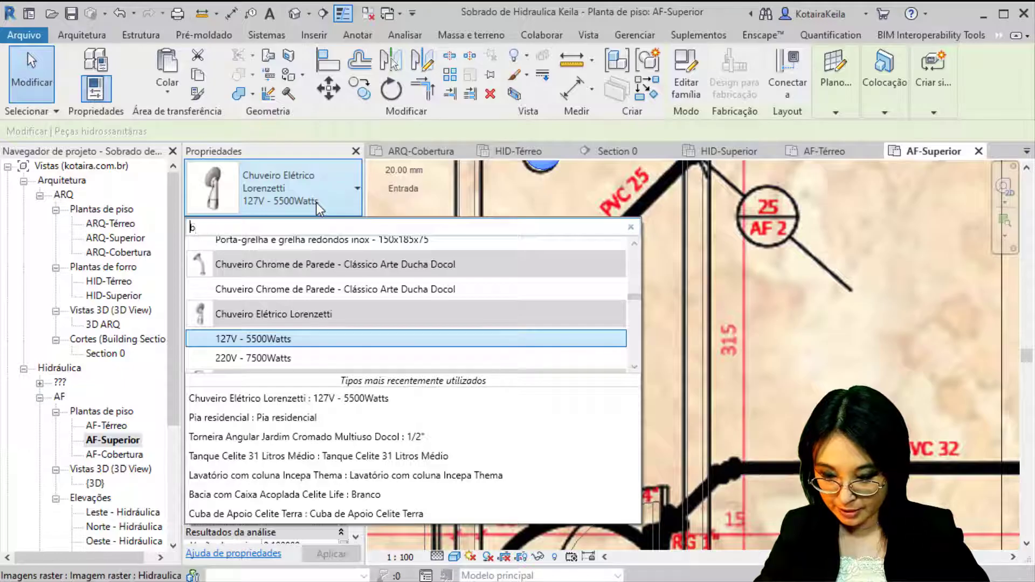
pyautogui.press('BackSpace')
pyautogui.press('BackSpace')
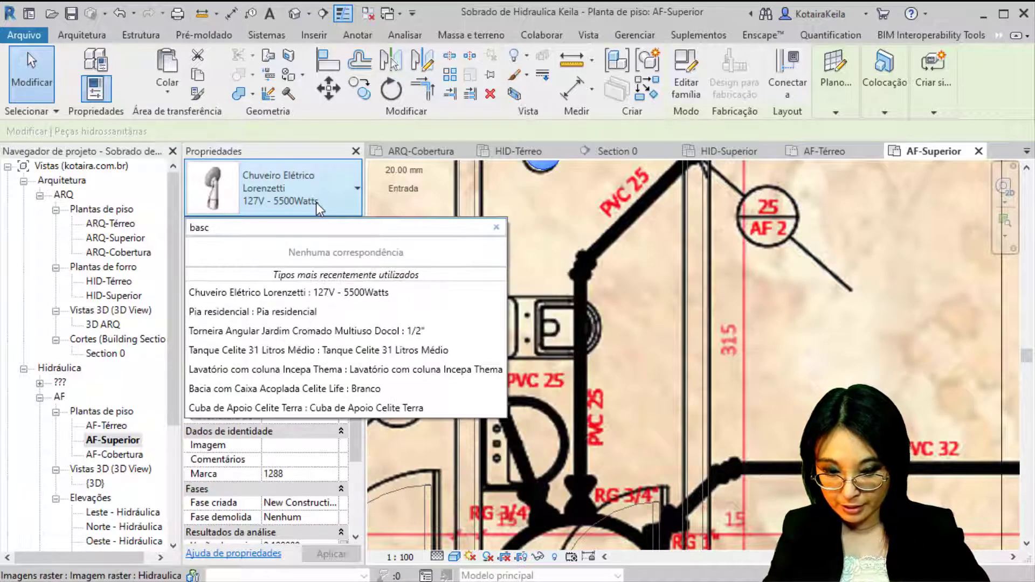
# - Choose the Bacia com Caixa Acoplada Celite Life Branco type for a new plumbing fixture by searching for "baci"
pyautogui.write('c')
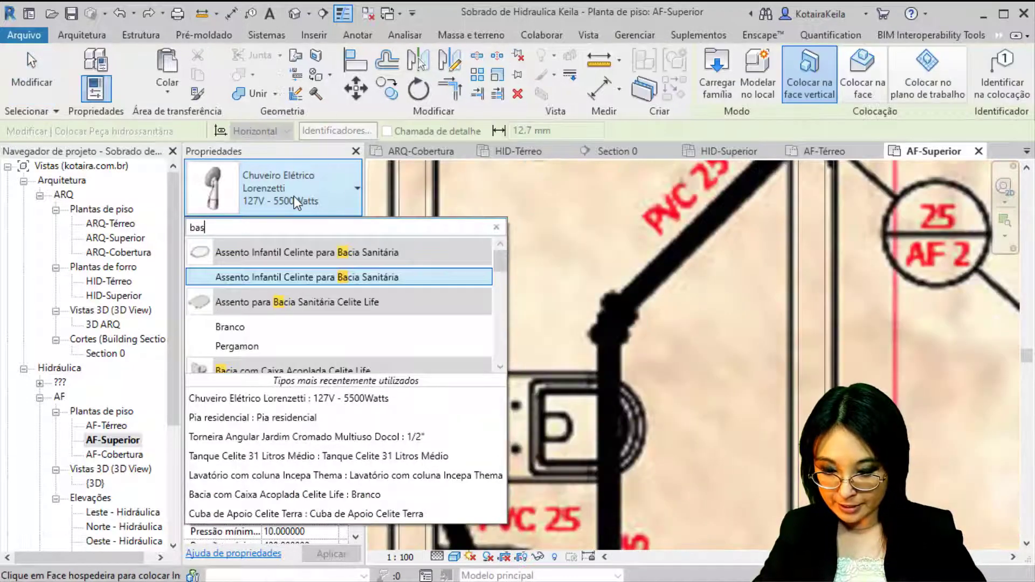
pyautogui.press('BackSpace')
pyautogui.write('ci')
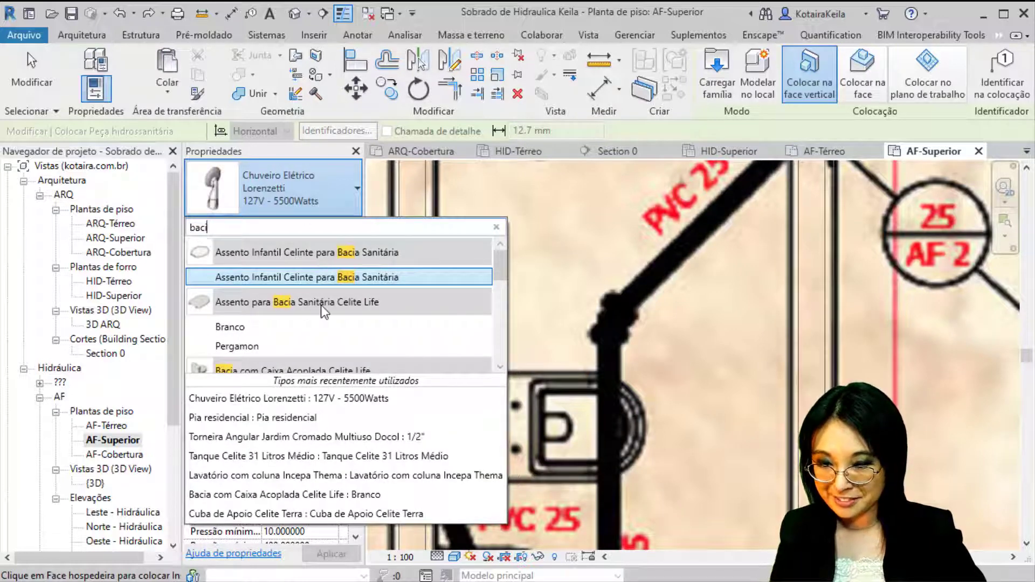
pyautogui.scroll(-1, 321, 306)
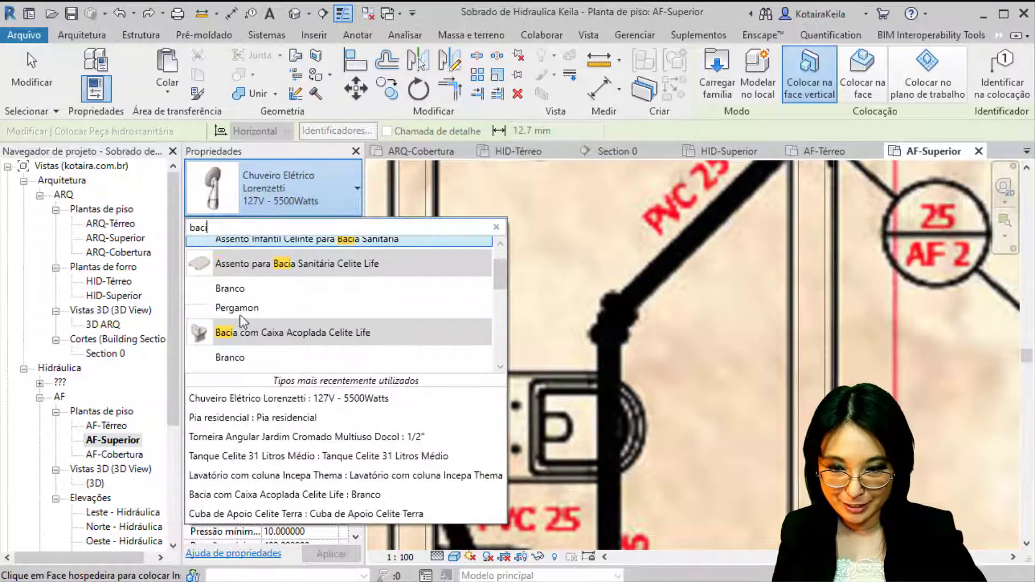
pyautogui.moveTo(235, 360)
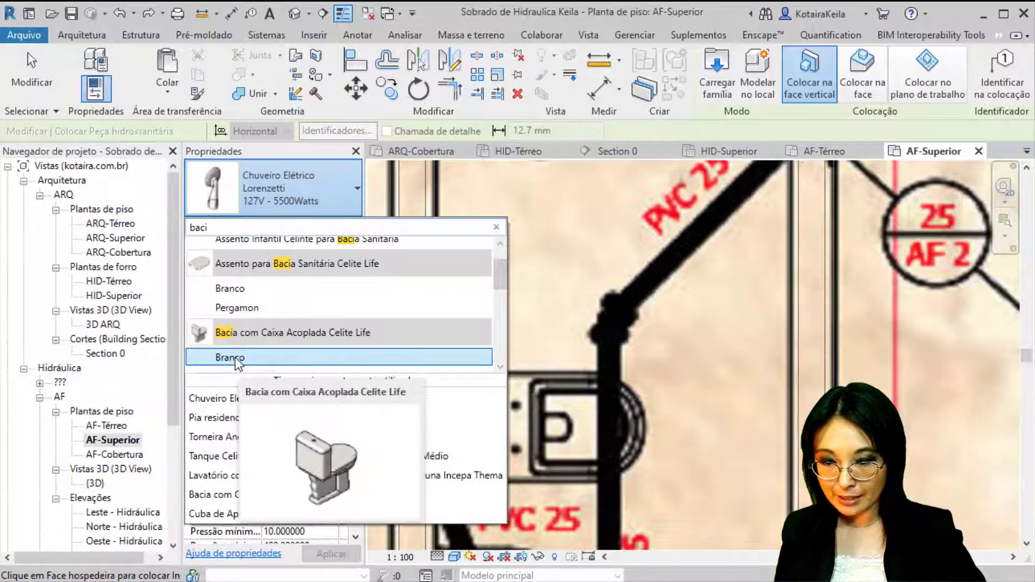
pyautogui.click(235, 358)
# - Rotate the toilet to face into the Banho and place it against the left wall over the reference toilet symbol
pyautogui.scroll(-2, 578, 345)
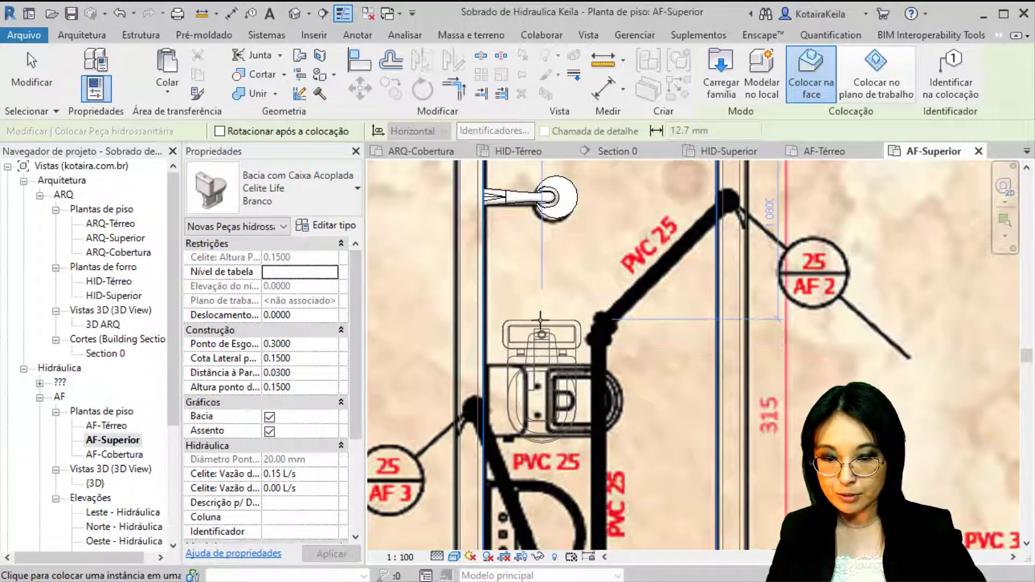
pyautogui.press('space')
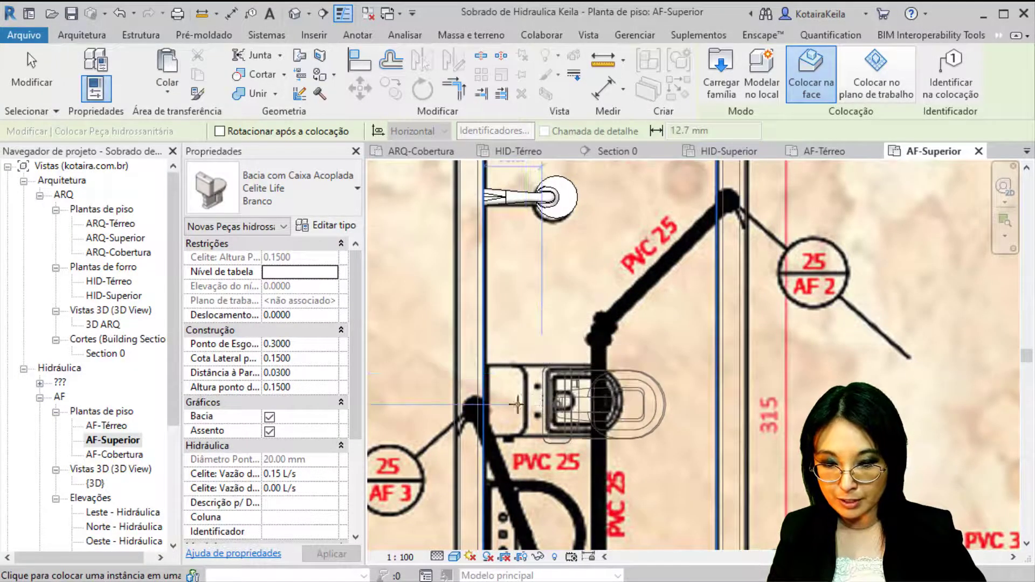
pyautogui.scroll(1, 501, 401)
pyautogui.scroll(2, 500, 402)
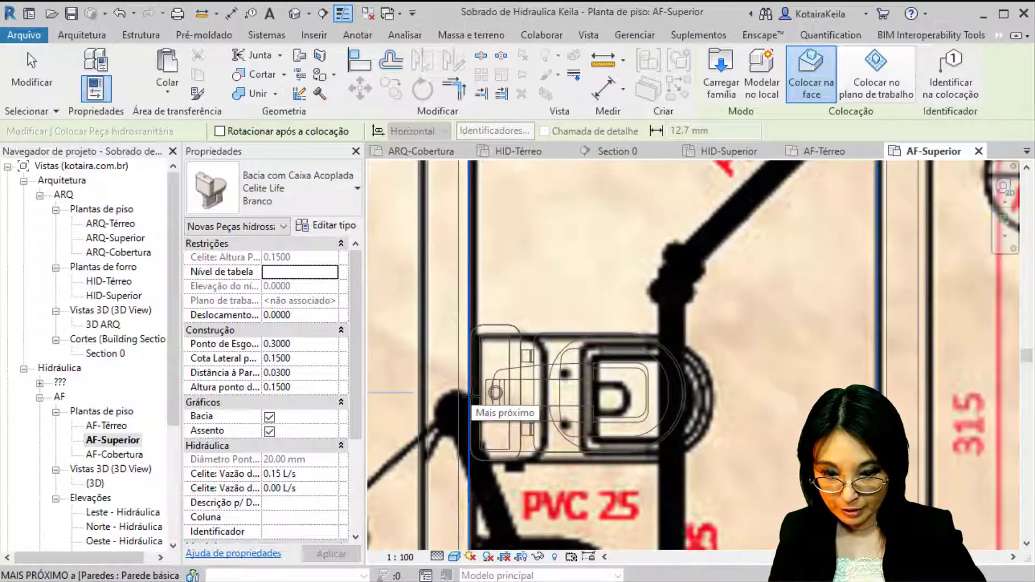
pyautogui.click(470, 397)
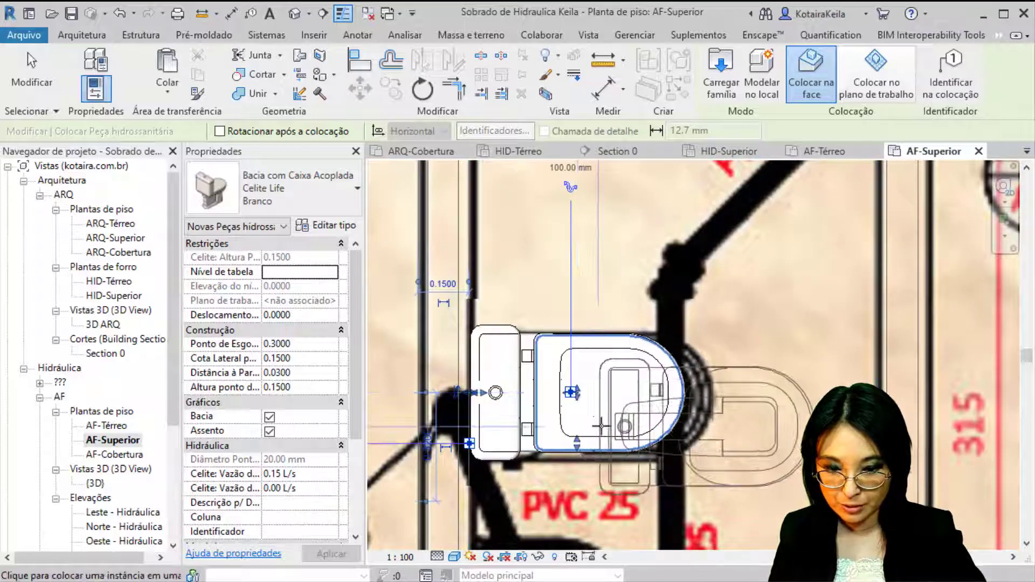
# - Search the fixture types for "lav" and choose Lavatório com coluna Incepa Thema
pyautogui.scroll(-3, 632, 465)
pyautogui.moveTo(632, 465); pyautogui.dragTo(609, 308, button='middle')
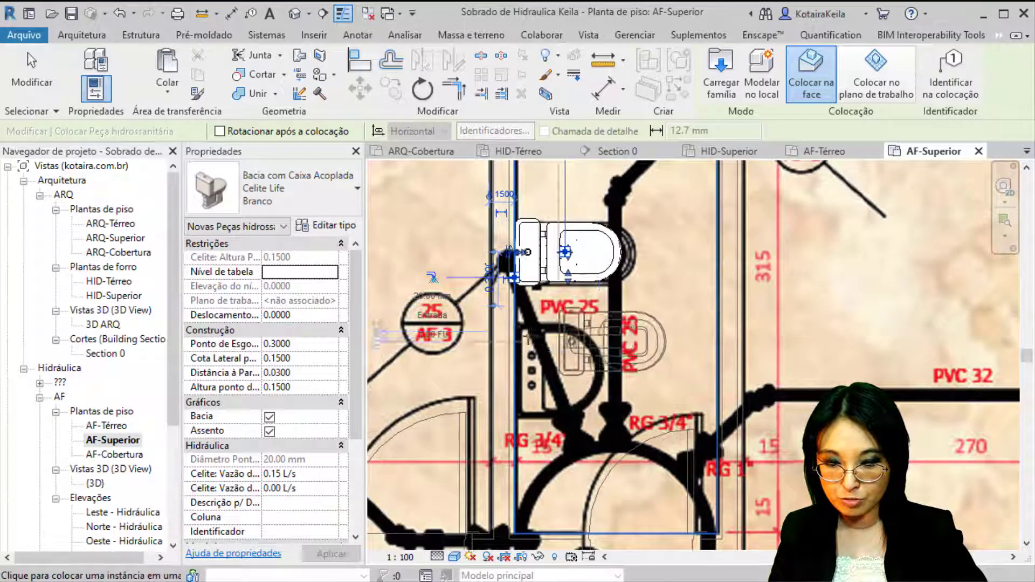
pyautogui.click(300, 188)
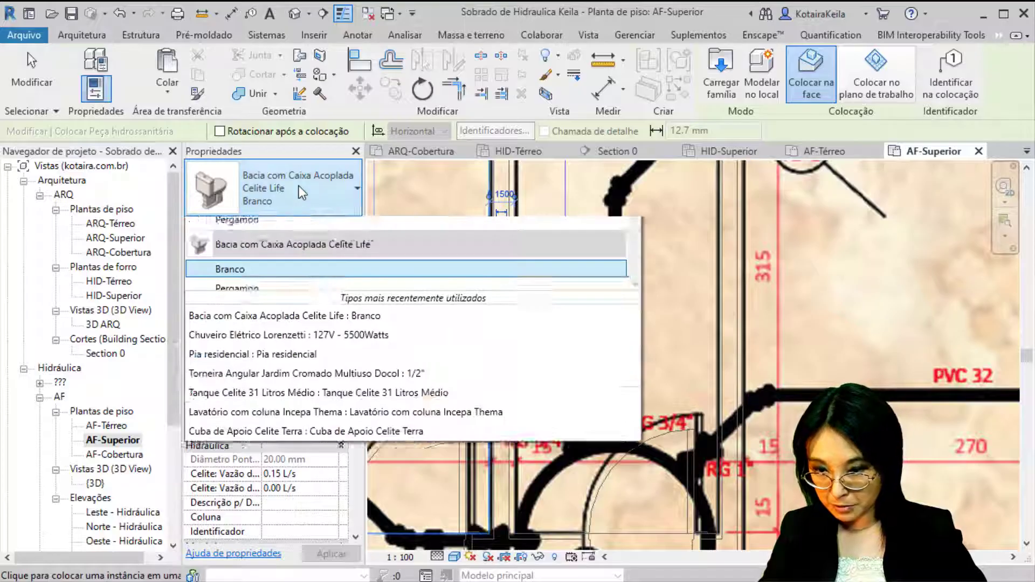
pyautogui.write('lav')
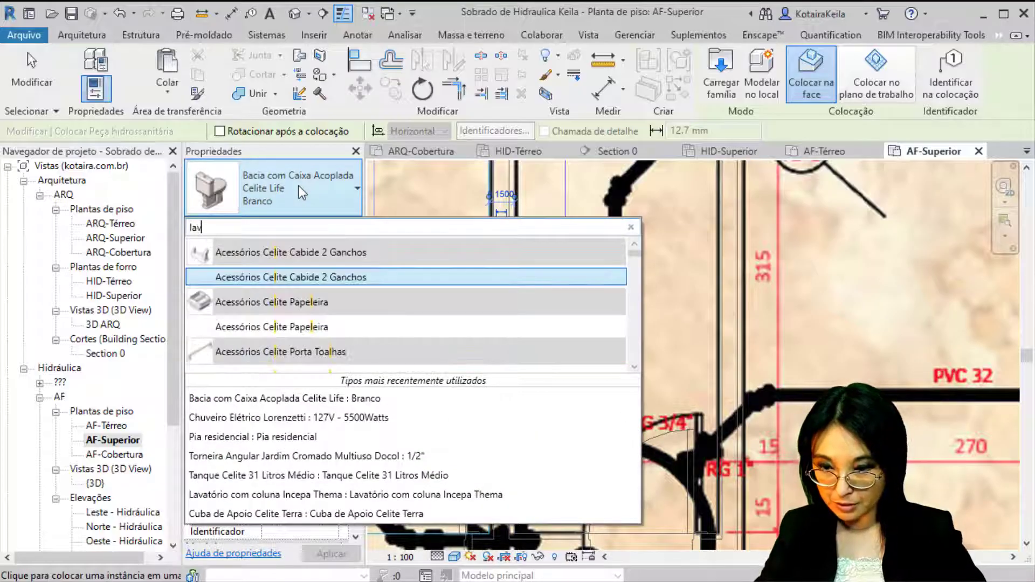
pyautogui.scroll(-2, 306, 327)
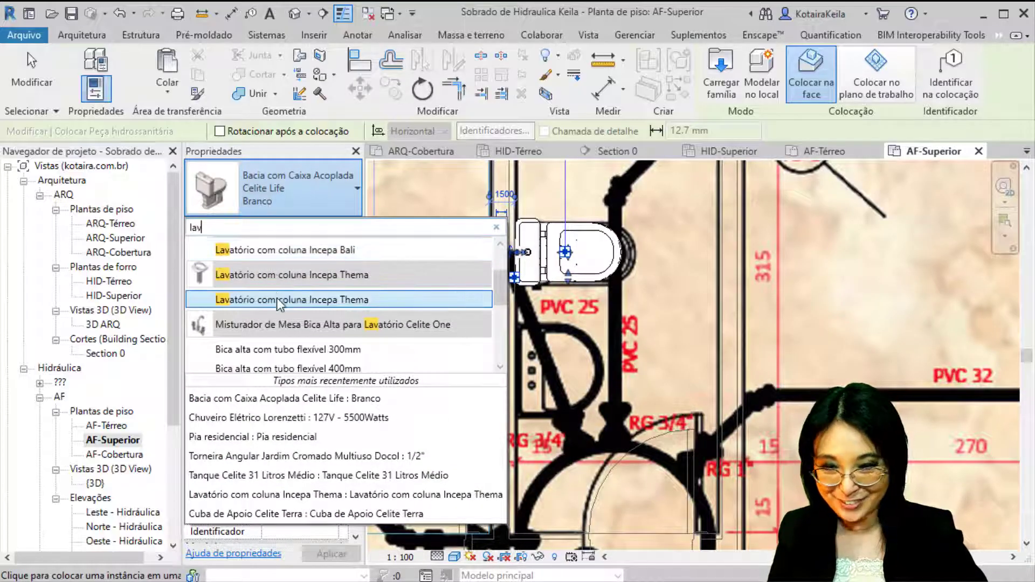
pyautogui.scroll(1, 275, 297)
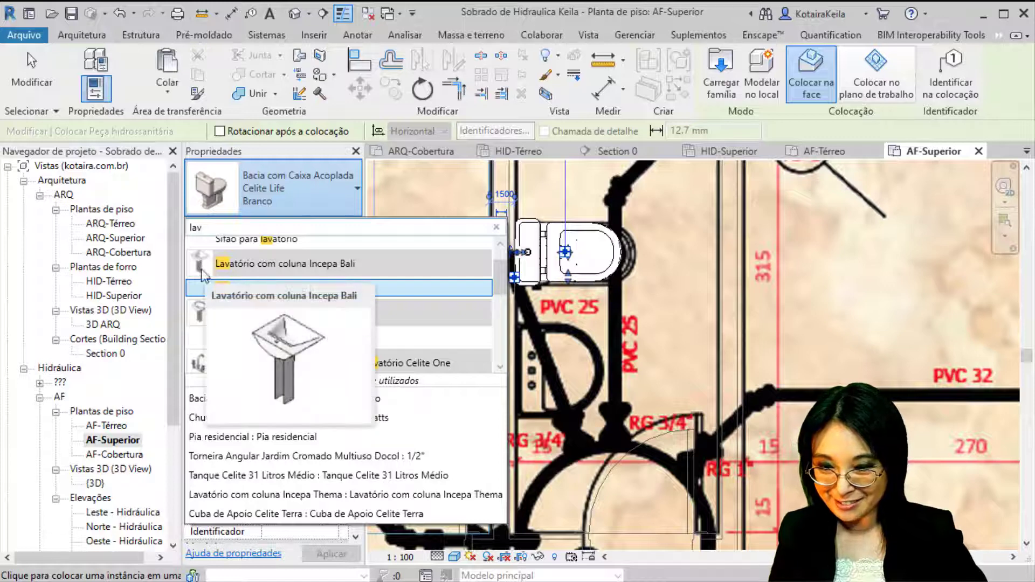
pyautogui.moveTo(202, 305)
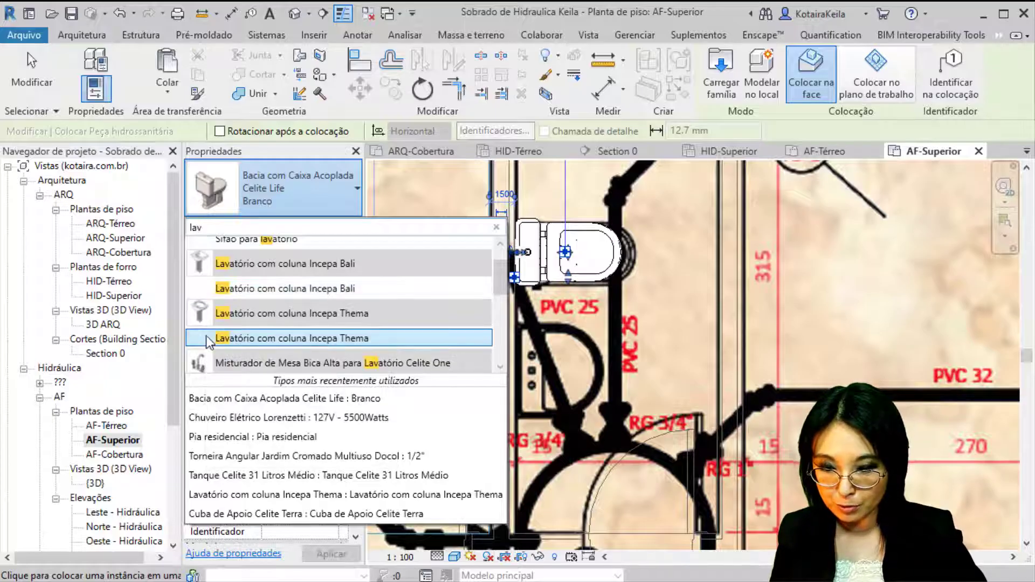
pyautogui.click(205, 340)
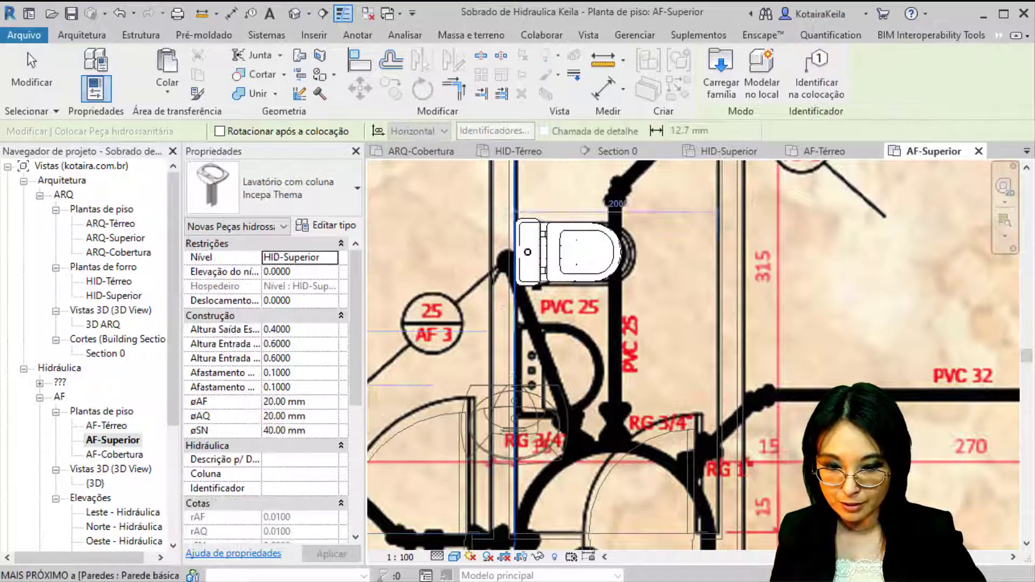
# - Rotate the washbasin and place it against the Banho's left wall over the reference basin symbol, then end fixture placement
pyautogui.scroll(3, 526, 353)
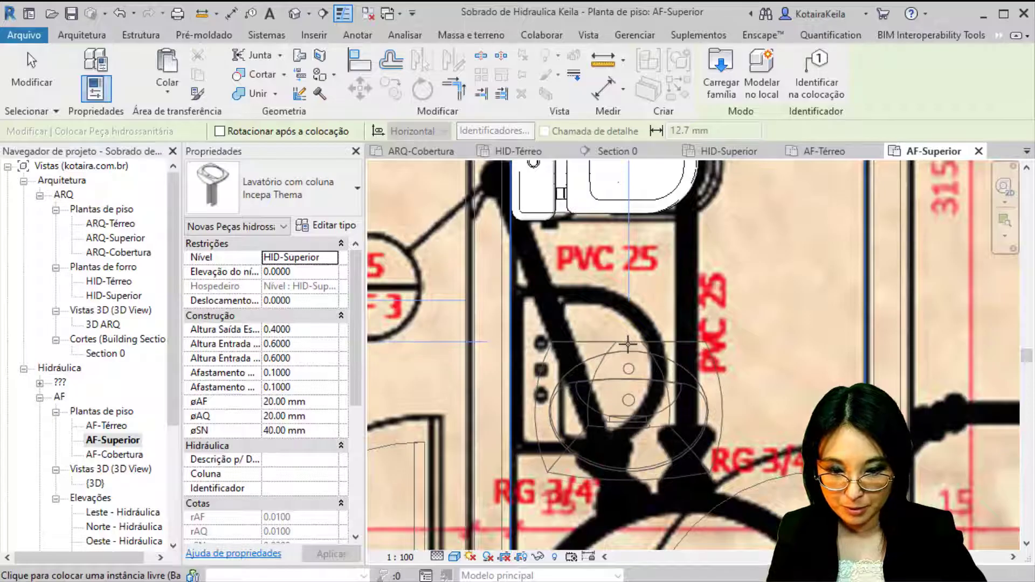
pyautogui.press('space')
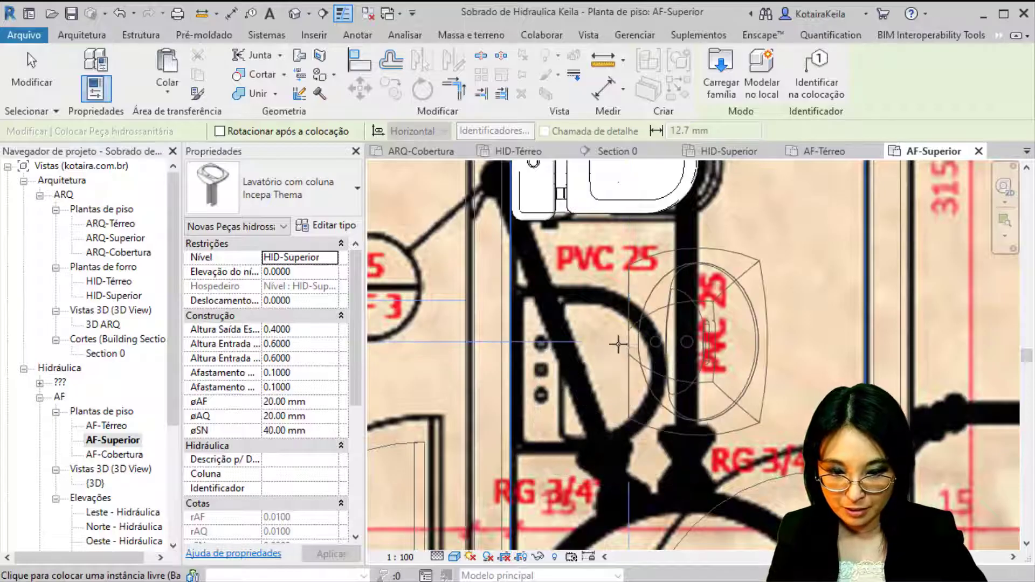
pyautogui.click(510, 372)
pyautogui.scroll(-2, 620, 435)
pyautogui.scroll(-4, 628, 256)
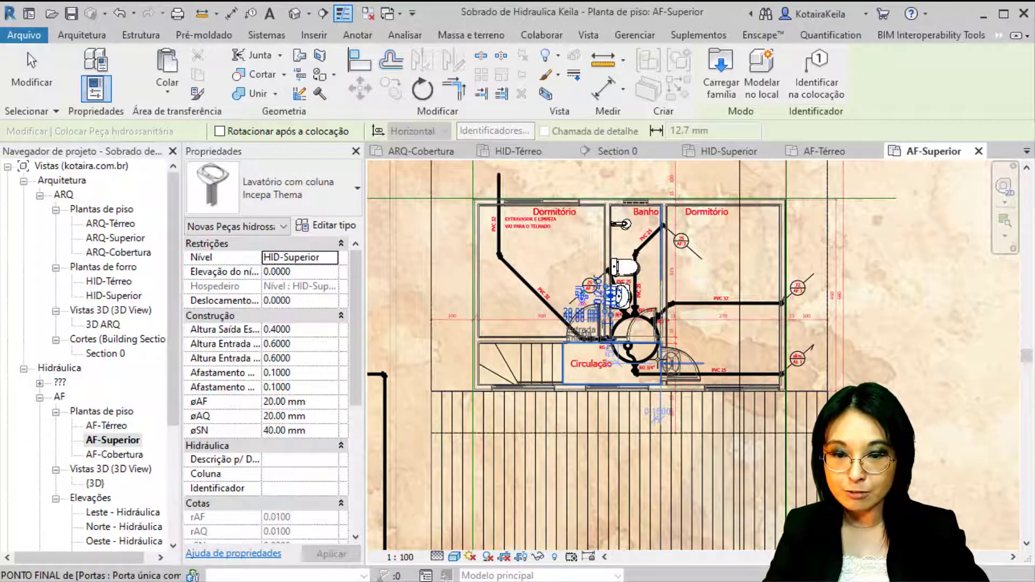
pyautogui.press('Escape')
pyautogui.press('Escape')
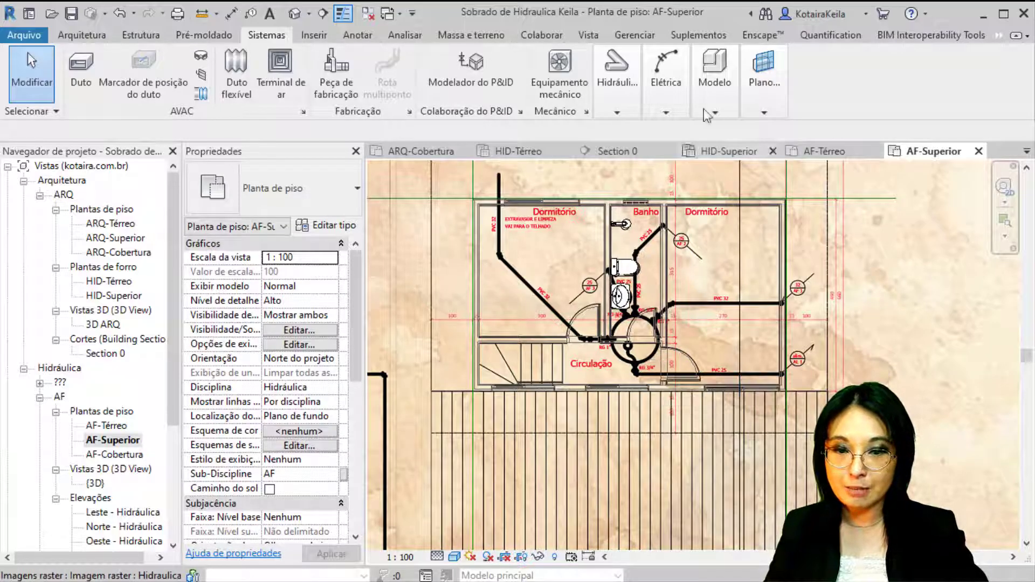
# - Start placing mechanical equipment, search the types for "caixa" and choose Caixa dagua de polietileno - Fortlev 1000 L
pyautogui.moveTo(679, 93)
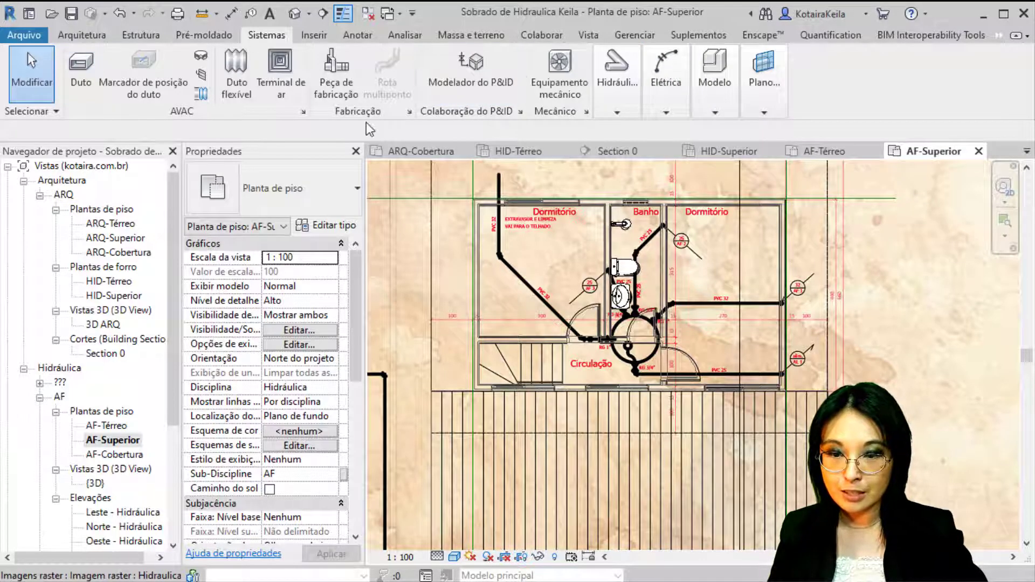
pyautogui.moveTo(625, 79)
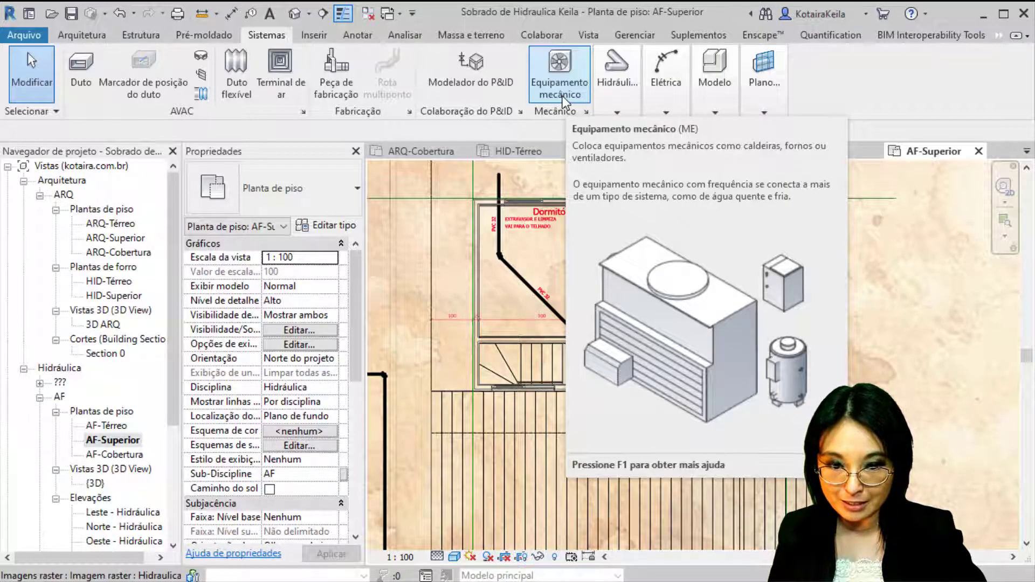
pyautogui.click(562, 96)
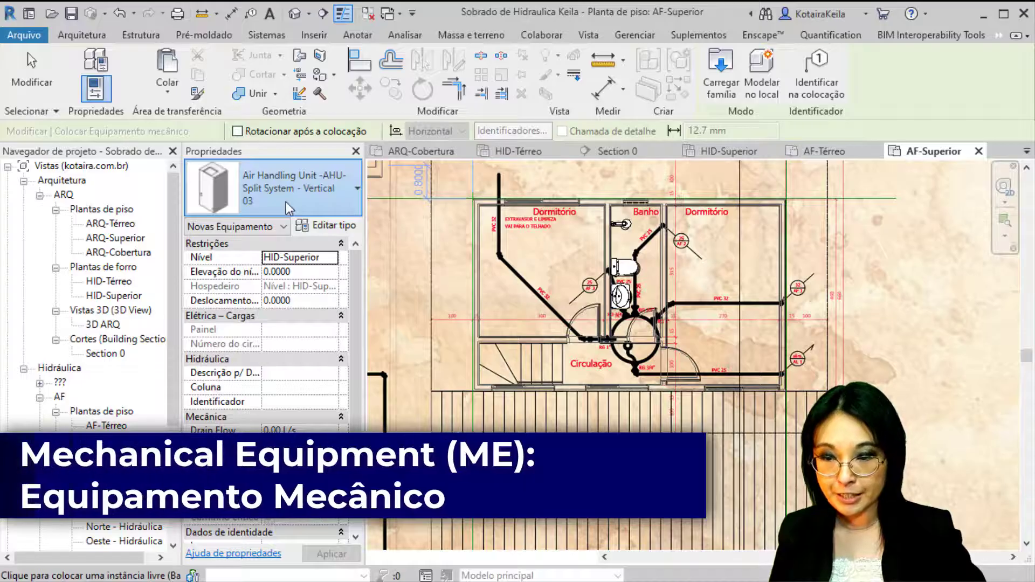
pyautogui.click(286, 201)
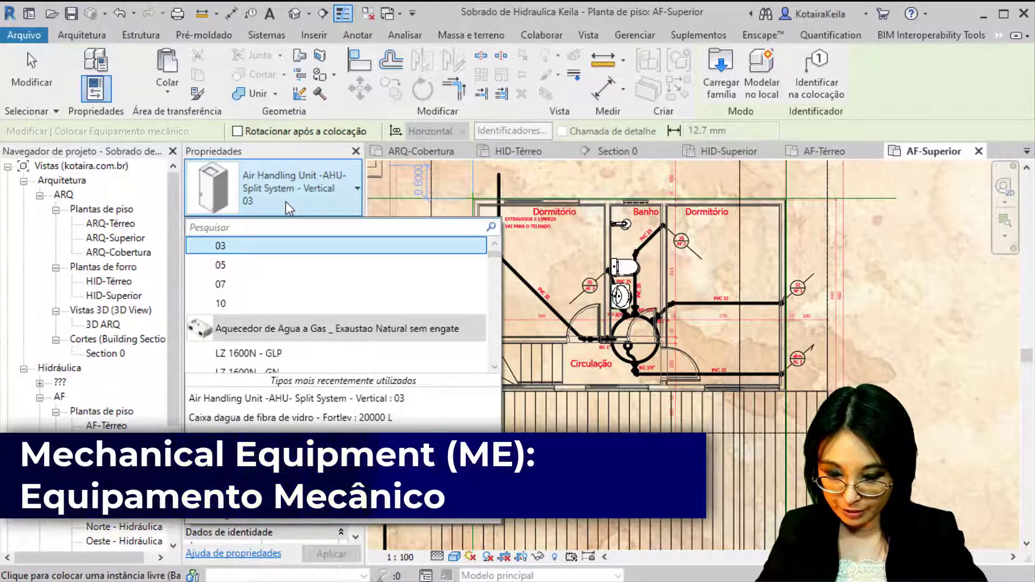
pyautogui.write('caix')
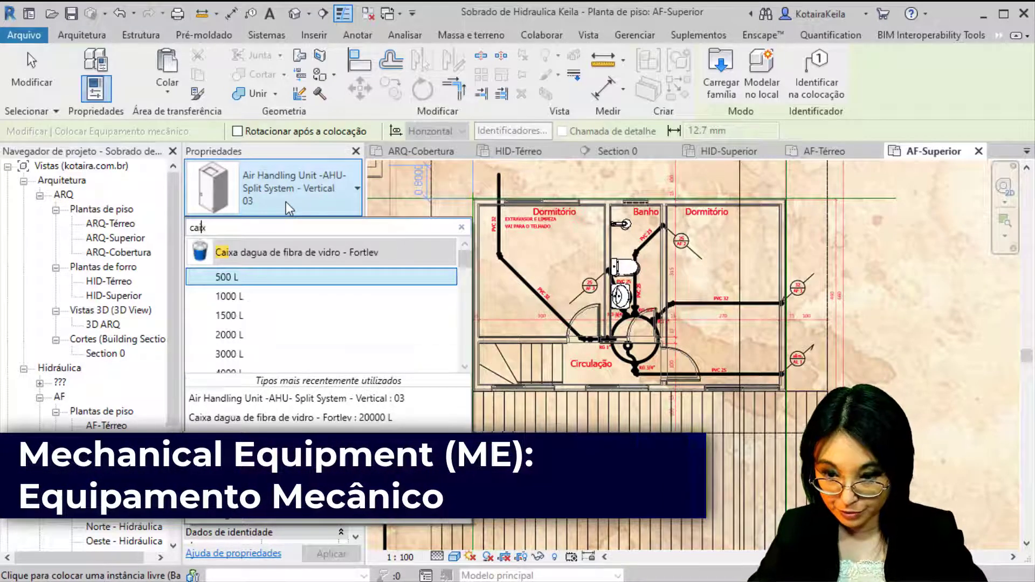
pyautogui.write('a')
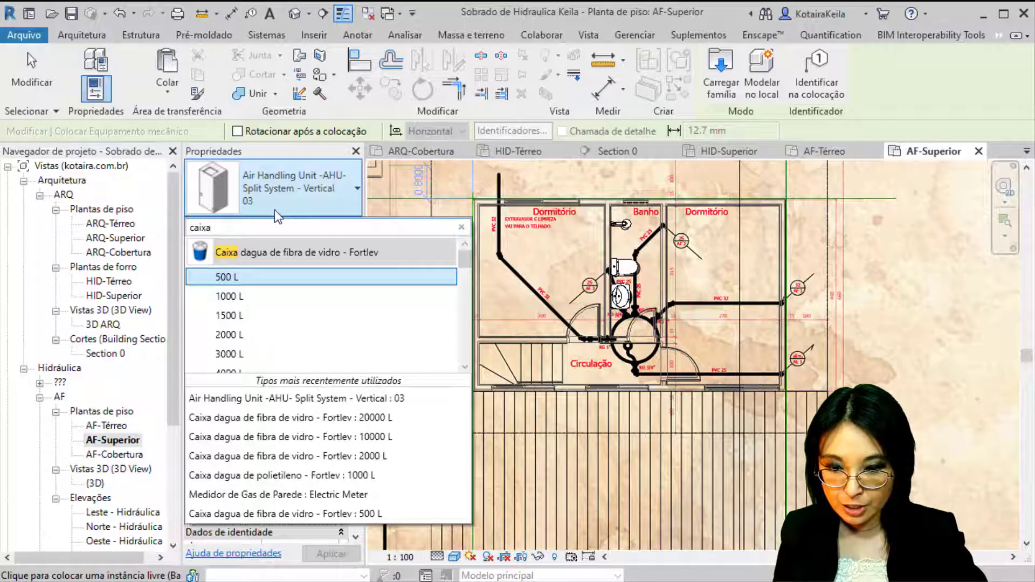
pyautogui.scroll(-1, 302, 323)
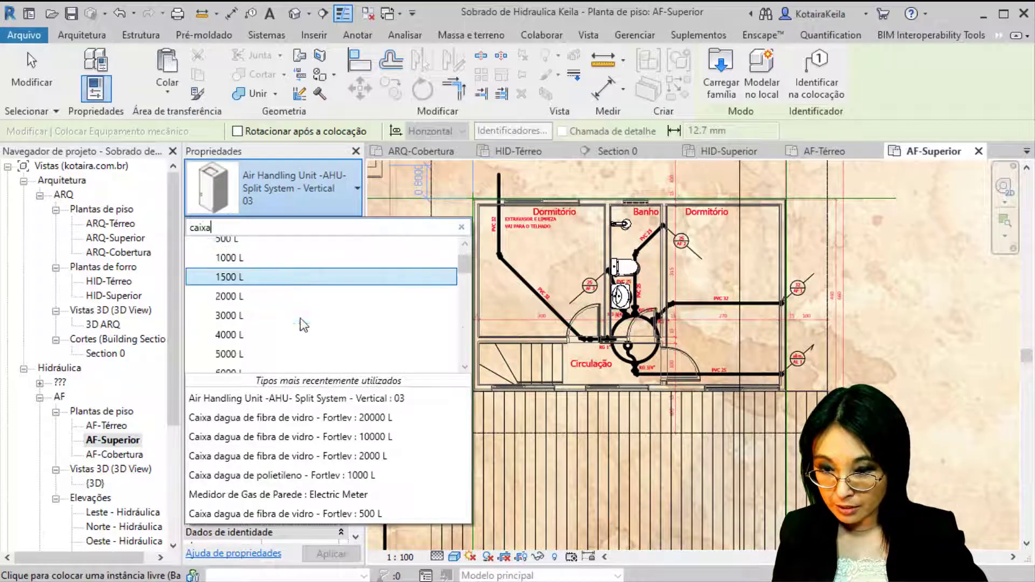
pyautogui.scroll(-4, 302, 323)
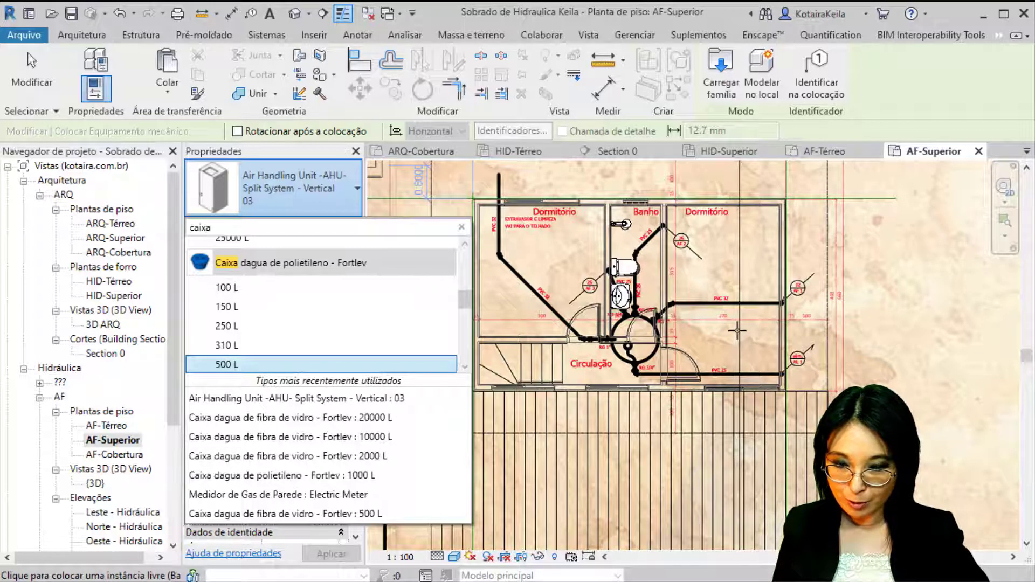
pyautogui.moveTo(416, 347)
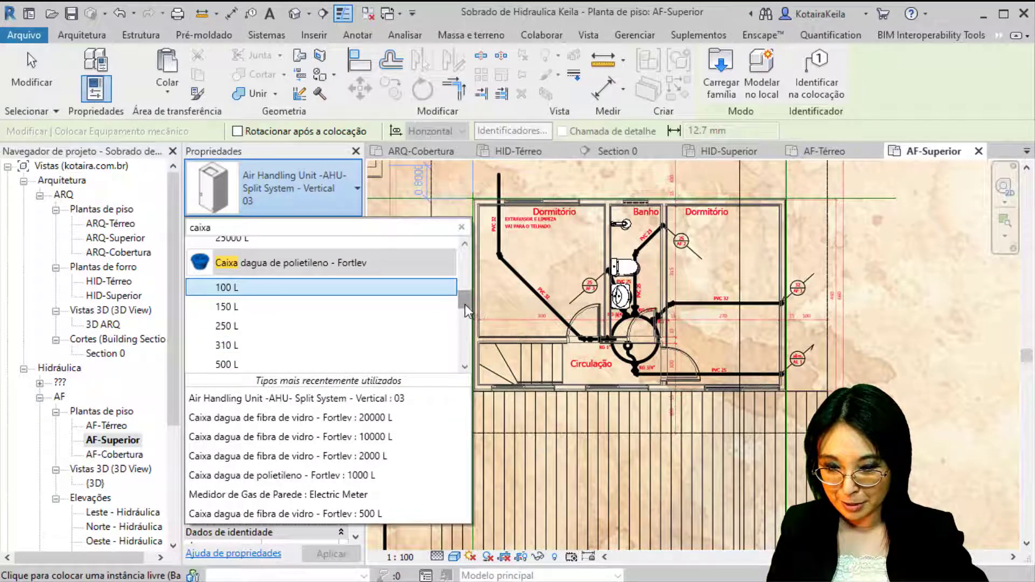
pyautogui.moveTo(465, 304); pyautogui.dragTo(468, 310)
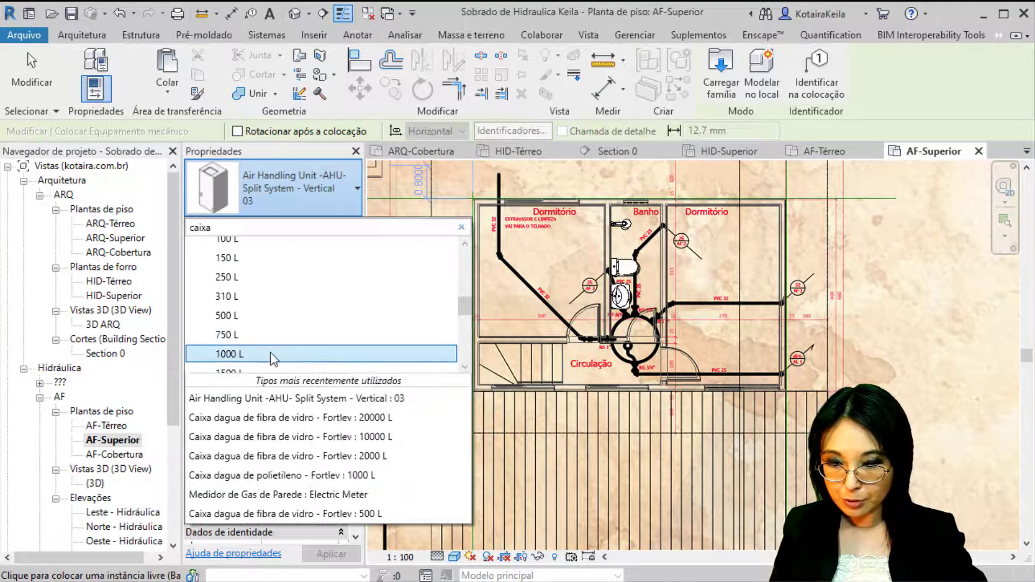
pyautogui.moveTo(272, 355)
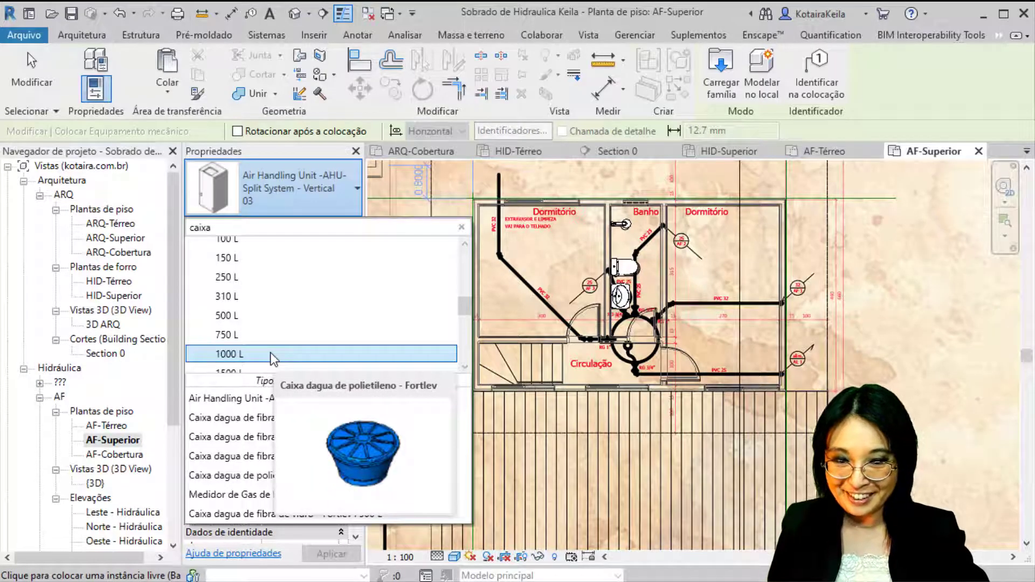
pyautogui.click(271, 355)
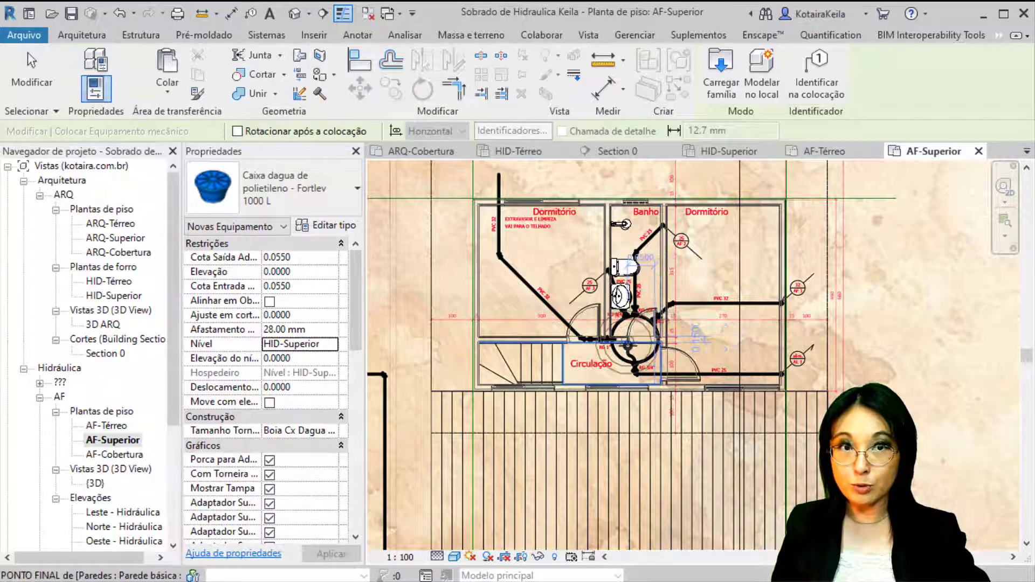
# - Try the 2000 L type of the polyethylene water tank against the reference circle, and return to the 1000 L type
pyautogui.click(333, 206)
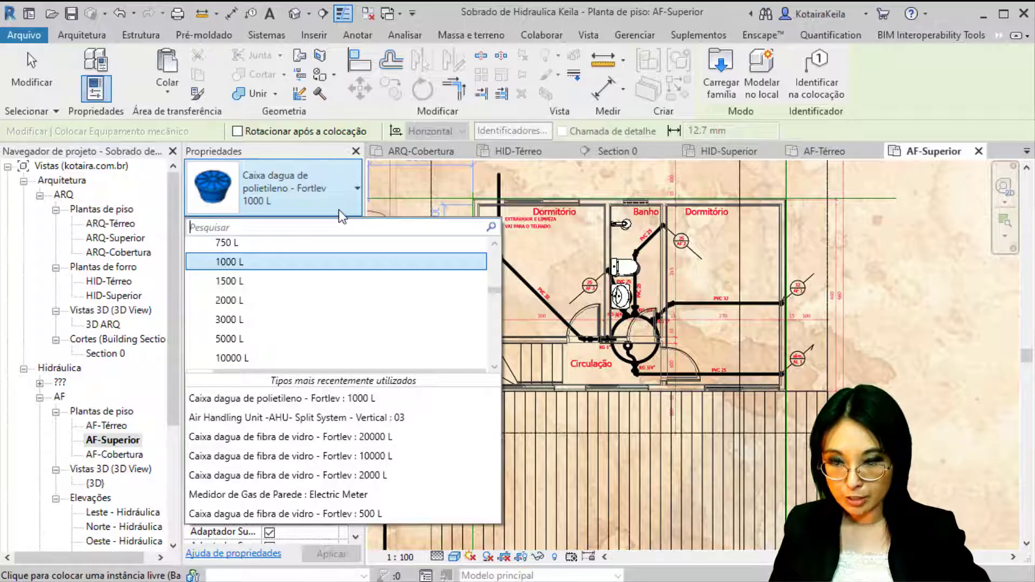
pyautogui.click(240, 301)
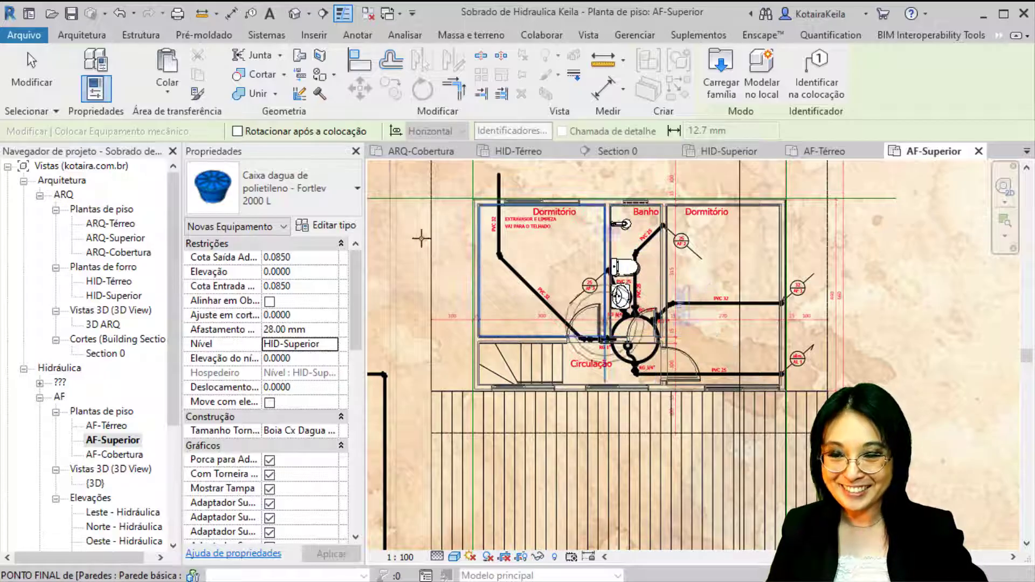
pyautogui.click(311, 195)
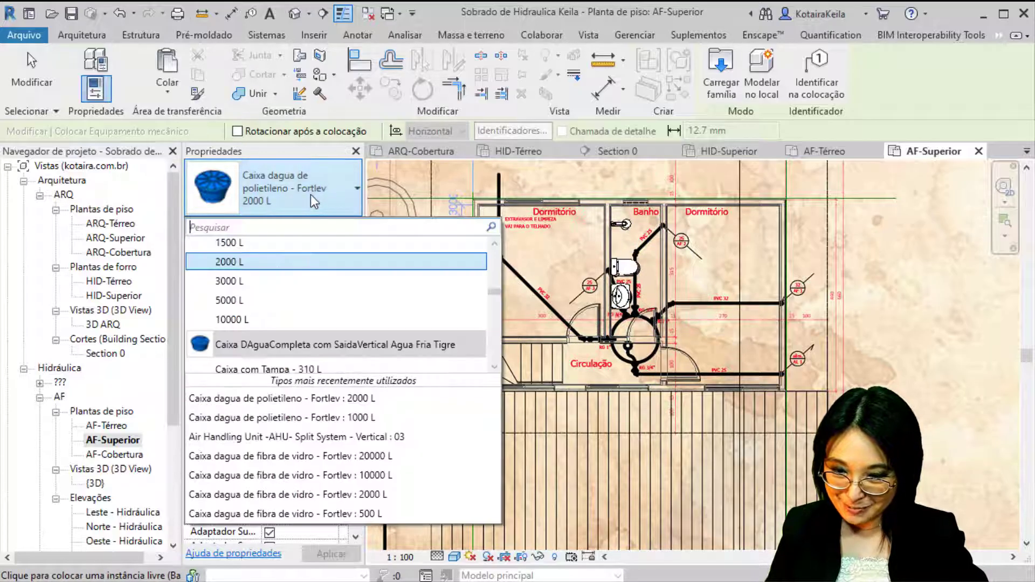
pyautogui.scroll(1, 261, 273)
pyautogui.click(245, 266)
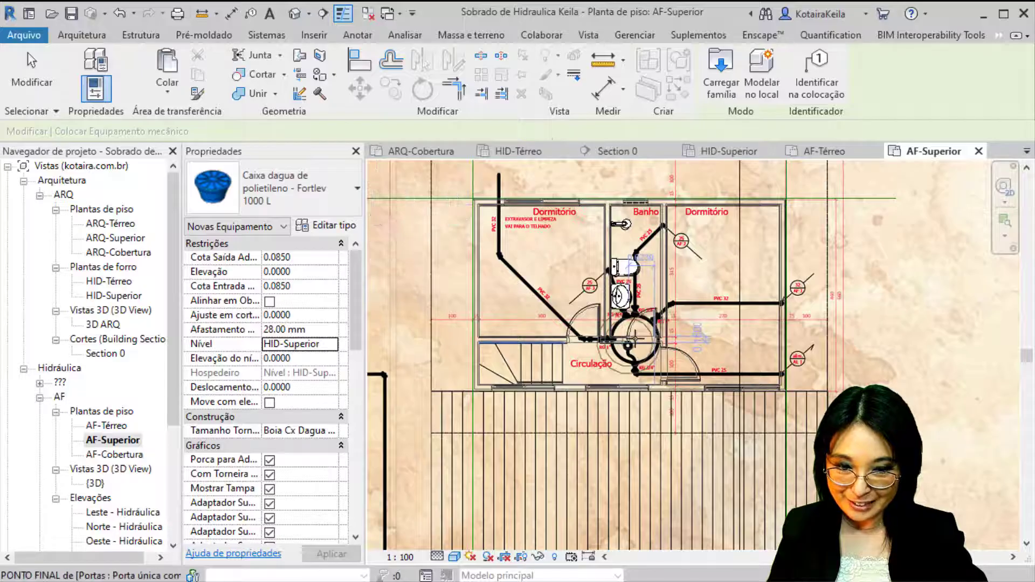
# - Place the 1000 L water tank over the reference tank circle beside Circulação and end equipment placement
pyautogui.scroll(4, 650, 337)
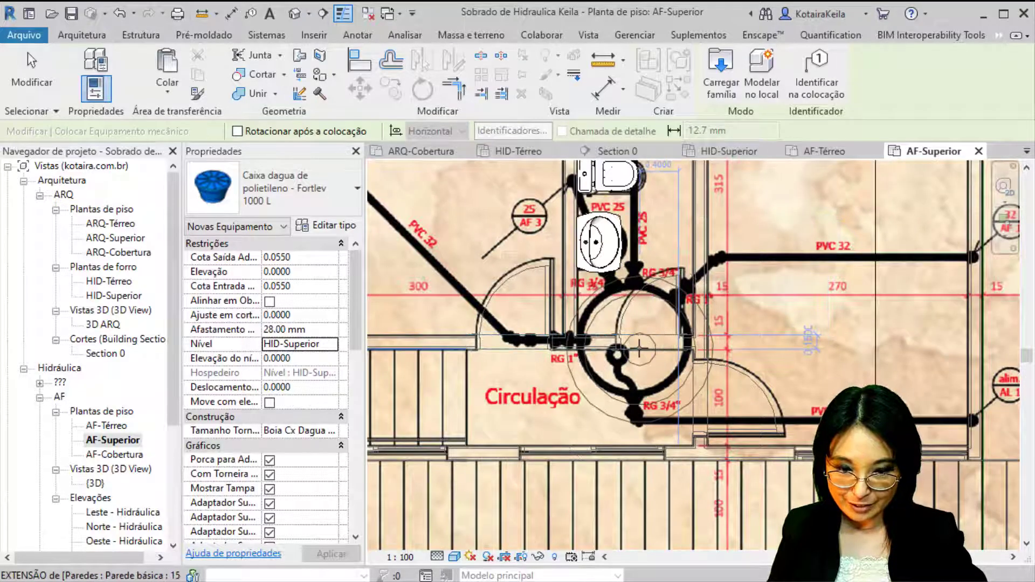
pyautogui.click(639, 349)
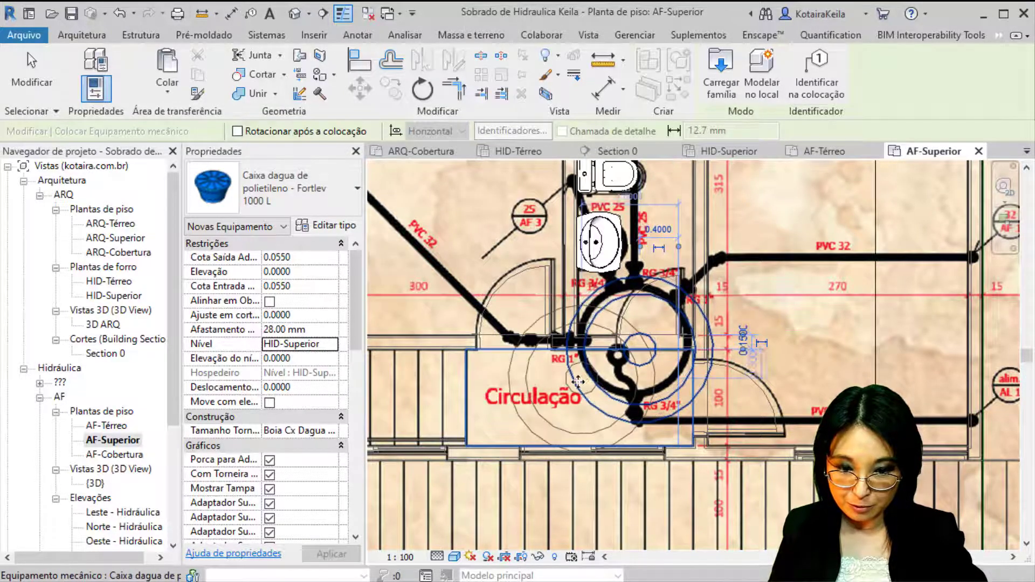
pyautogui.scroll(-5, 647, 359)
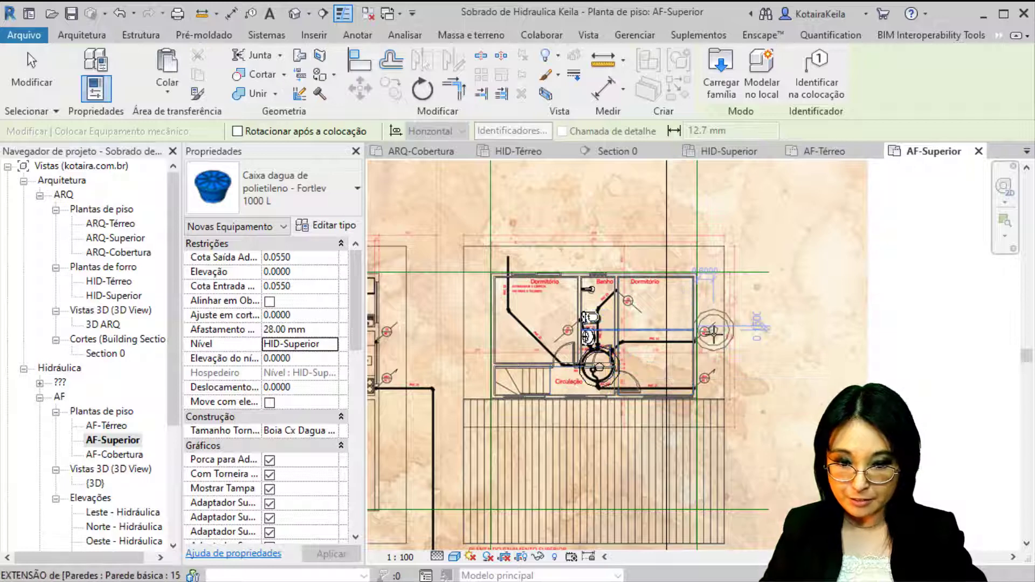
pyautogui.press('Escape')
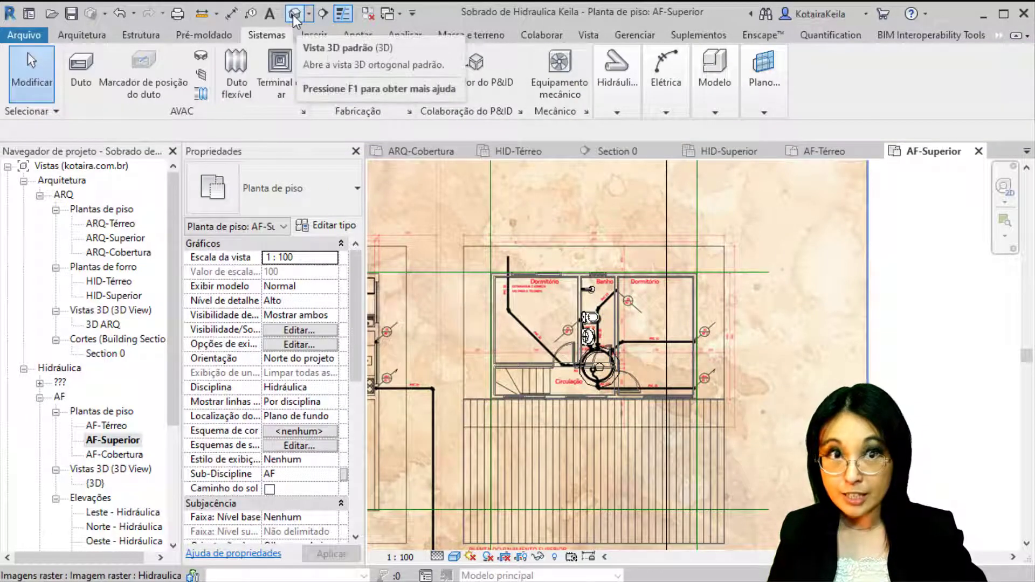
# - In the default 3D view, select the water tank and set its level to HID-Cobertura
pyautogui.click(294, 14)
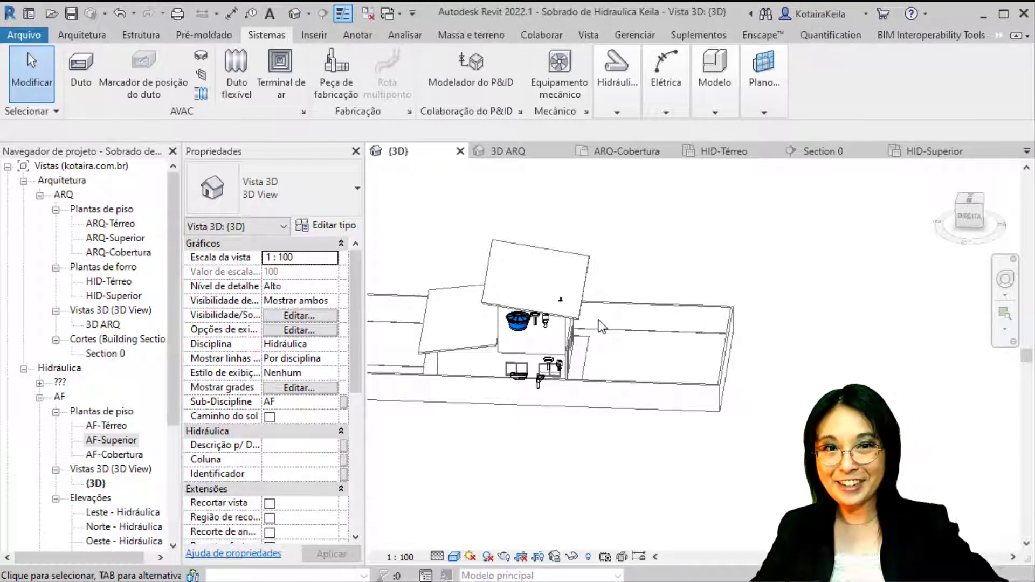
pyautogui.keyDown('shift'); pyautogui.moveTo(601, 327); pyautogui.dragTo(554, 326, button='middle'); pyautogui.keyUp('shift')
pyautogui.scroll(3, 551, 319)
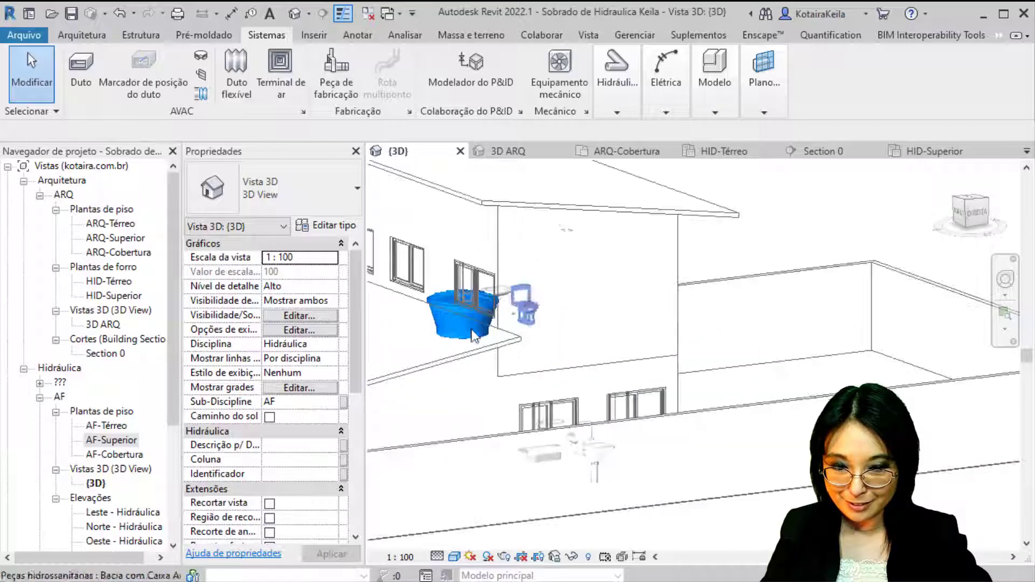
pyautogui.click(459, 304)
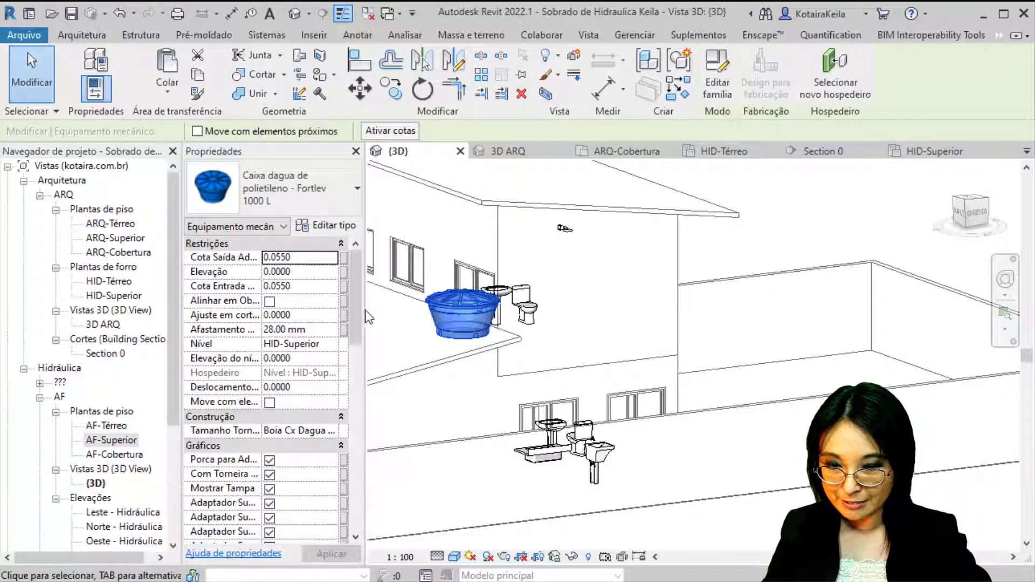
pyautogui.click(331, 344)
pyautogui.click(333, 342)
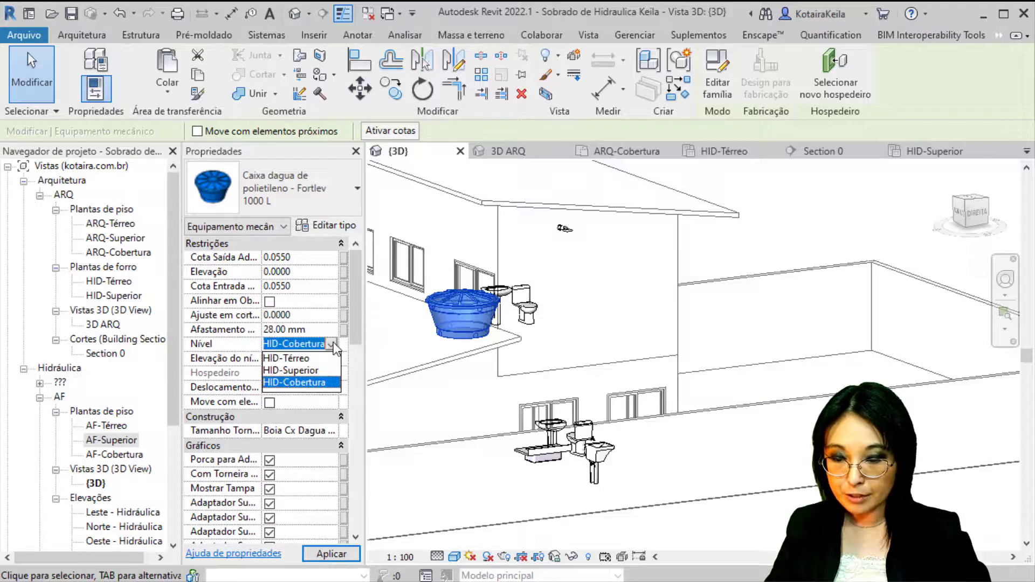
pyautogui.press('Up')
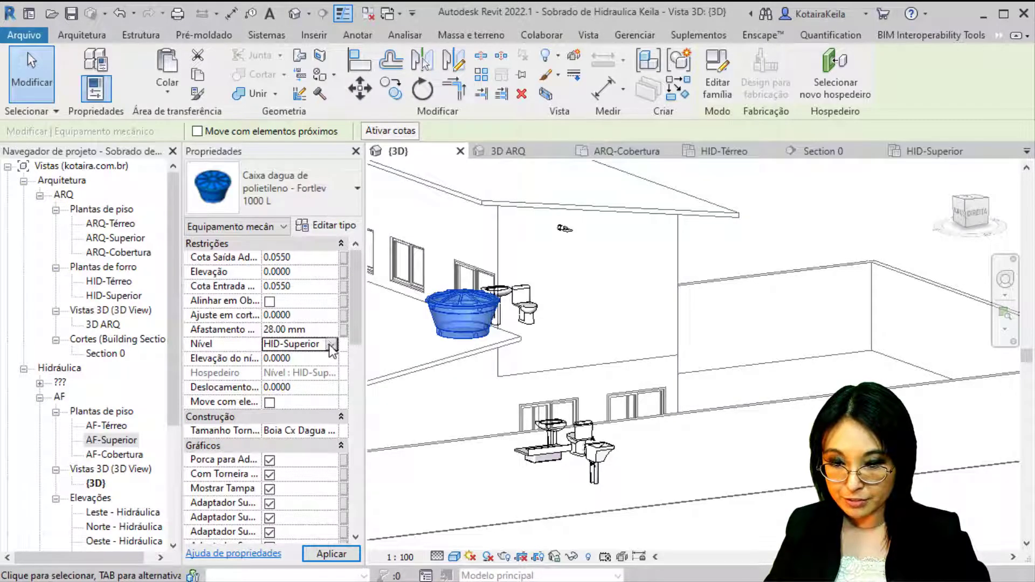
pyautogui.click(329, 345)
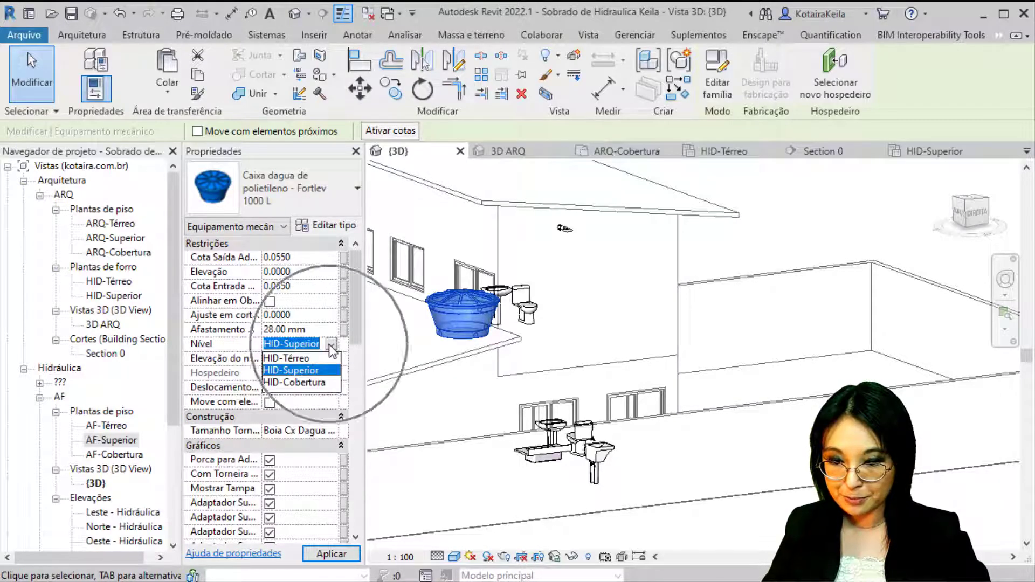
pyautogui.click(320, 382)
# - View the model from the Direita side in wireframe style and examine the tank's position relative to the slab, roof and bathroom fixtures
pyautogui.keyDown('shift'); pyautogui.moveTo(513, 347); pyautogui.dragTo(461, 356, button='middle'); pyautogui.keyUp('shift')
pyautogui.click(875, 280)
pyautogui.click(978, 216)
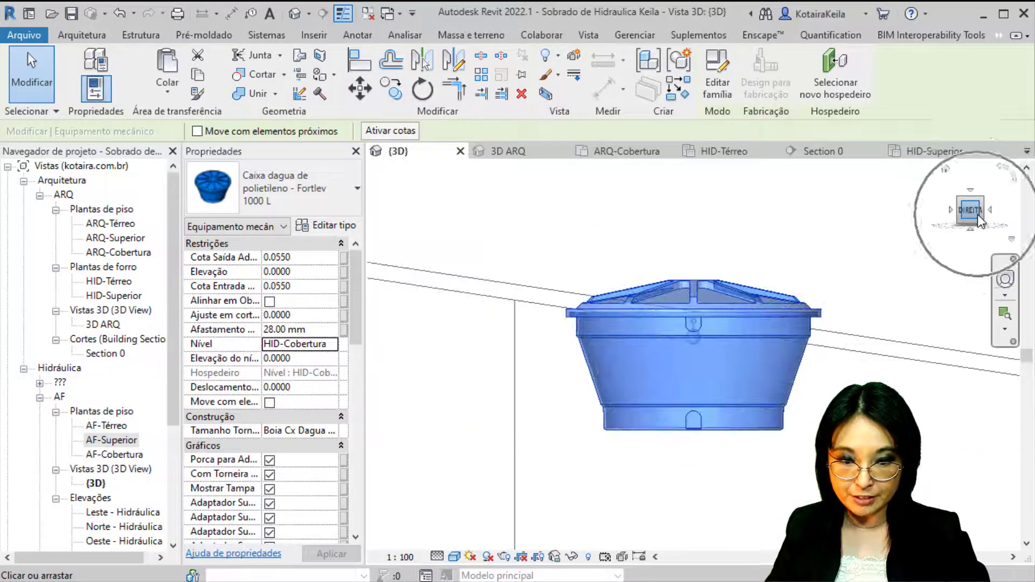
pyautogui.scroll(-5, 608, 430)
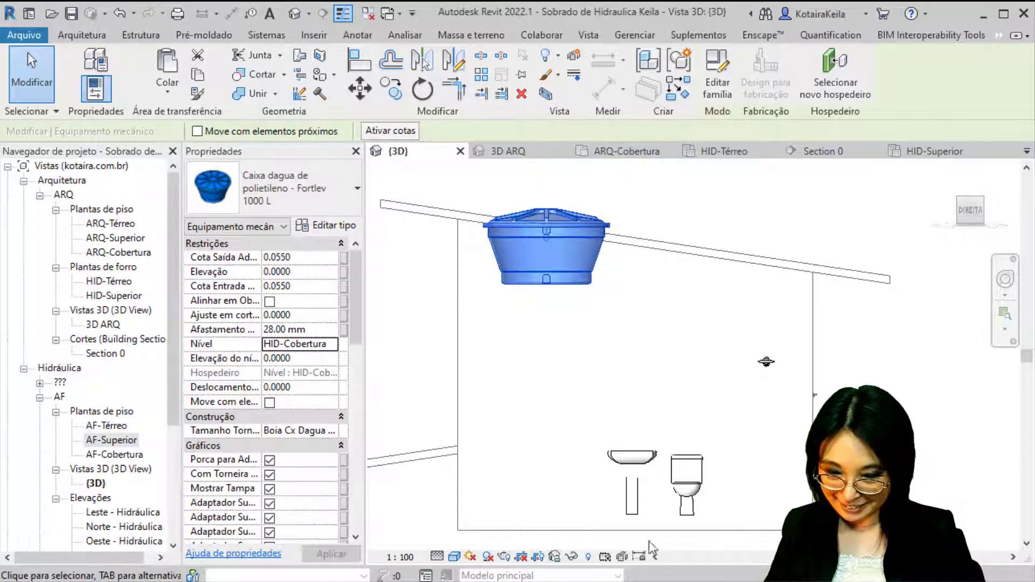
pyautogui.click(455, 557)
pyautogui.click(497, 474)
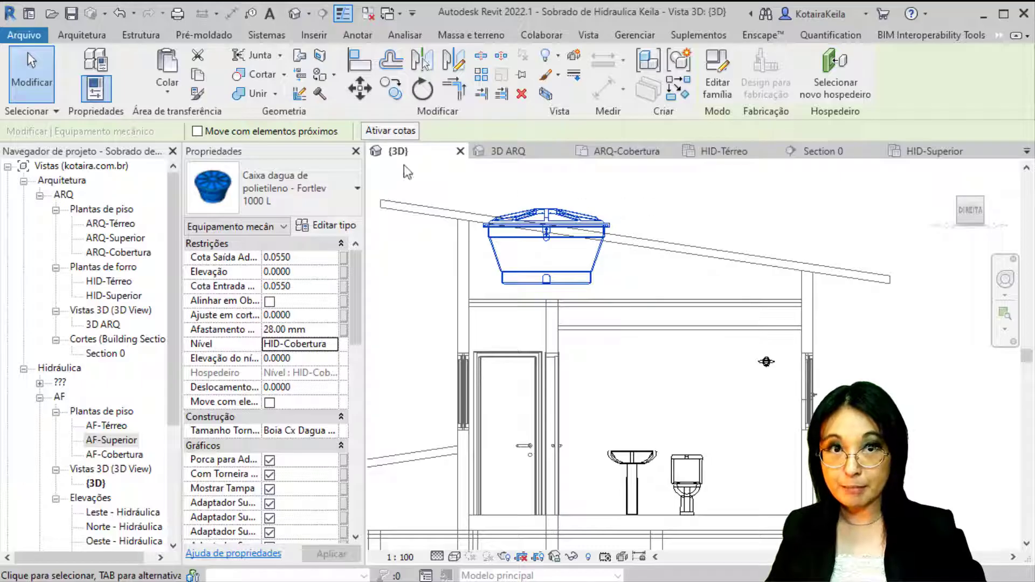
pyautogui.moveTo(553, 163); pyautogui.dragTo(534, 230, button='middle')
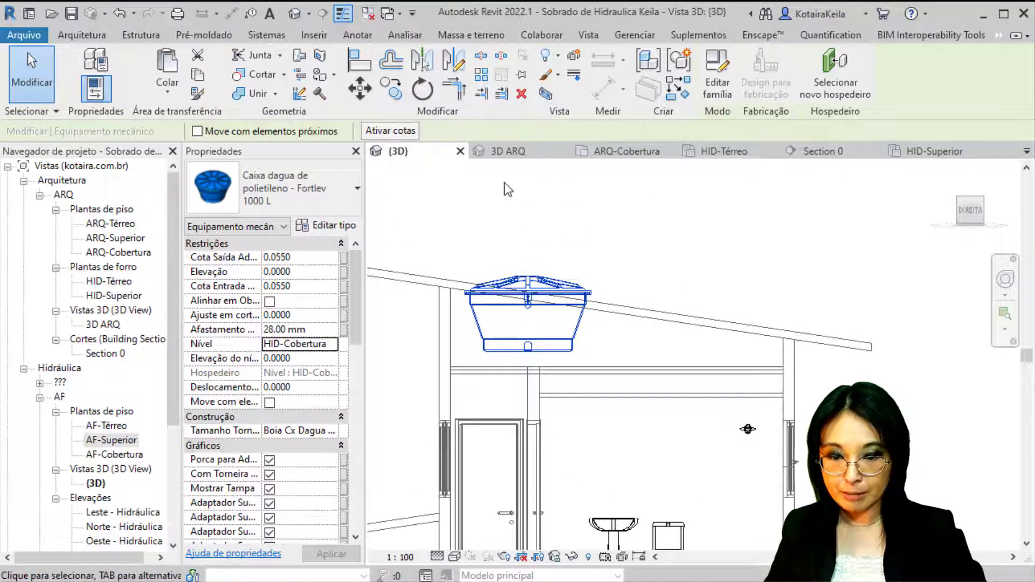
pyautogui.moveTo(570, 438); pyautogui.dragTo(523, 317, button='middle')
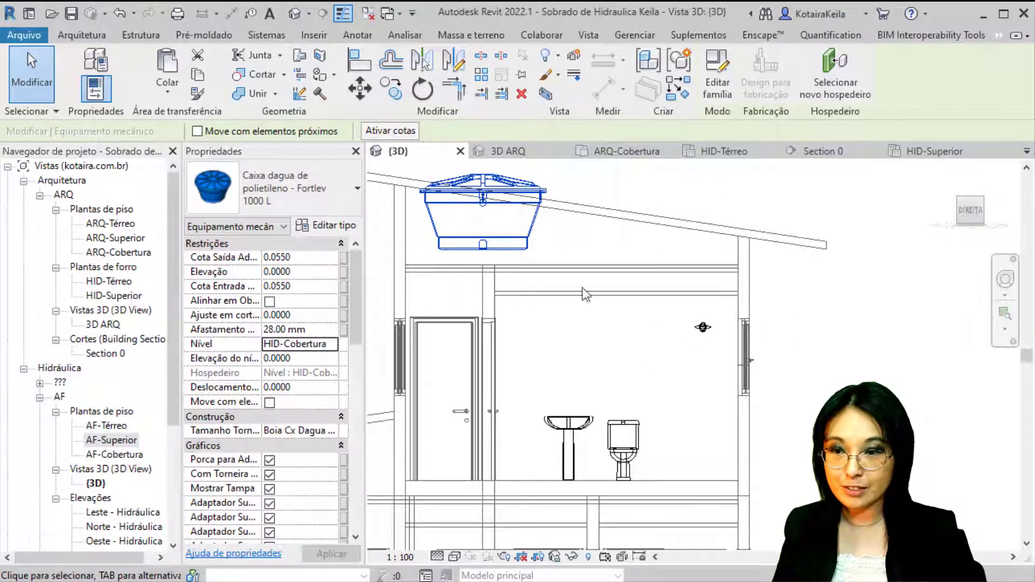
pyautogui.keyDown('shift'); pyautogui.moveTo(654, 334); pyautogui.dragTo(652, 402, button='middle'); pyautogui.keyUp('shift')
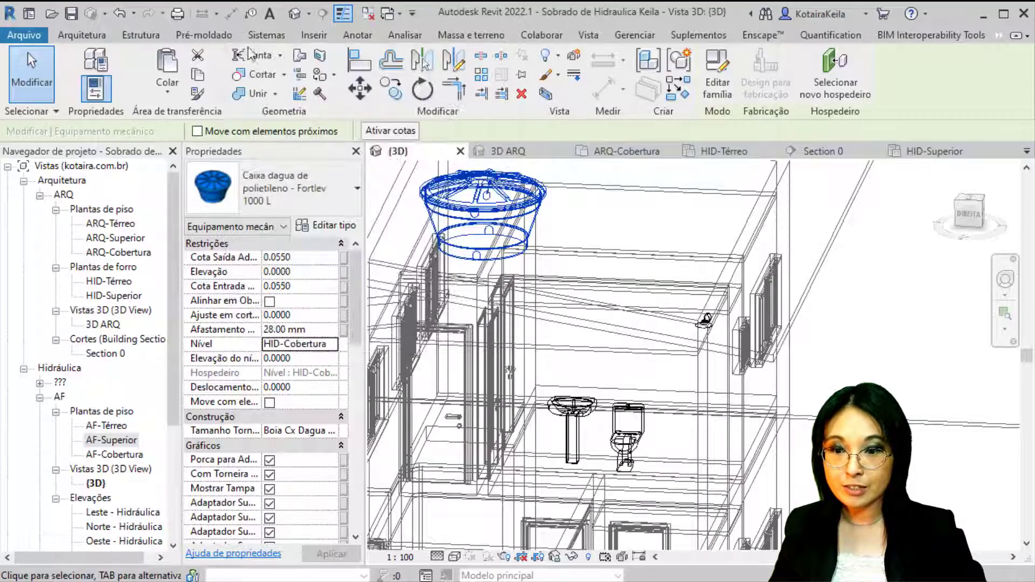
pyautogui.moveTo(869, 291); pyautogui.dragTo(840, 278, button='middle')
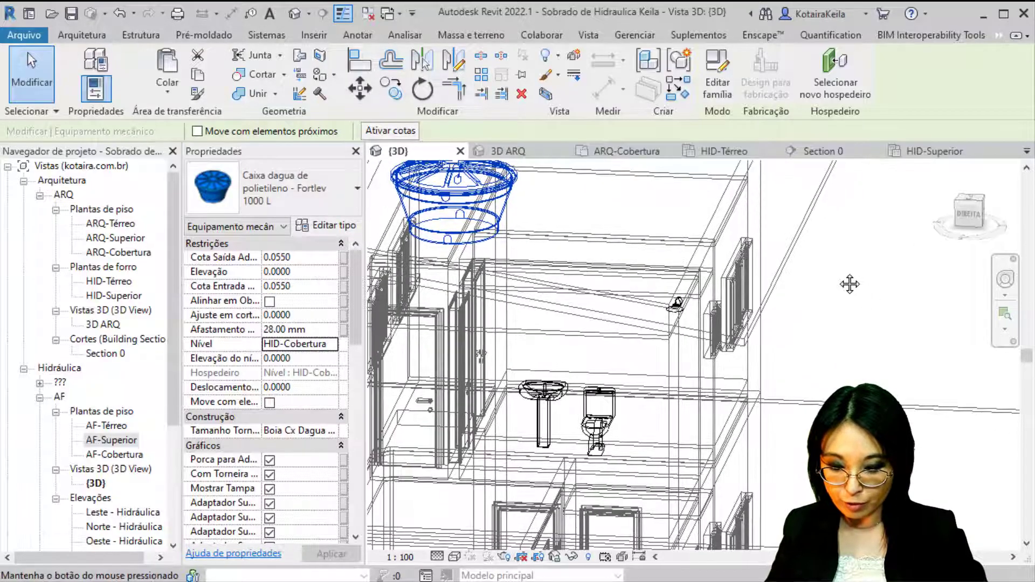
# - Return the 3D view to the Shaded visual style and look at the tank and fixtures from the side
pyautogui.press('h')
pyautogui.press('l')
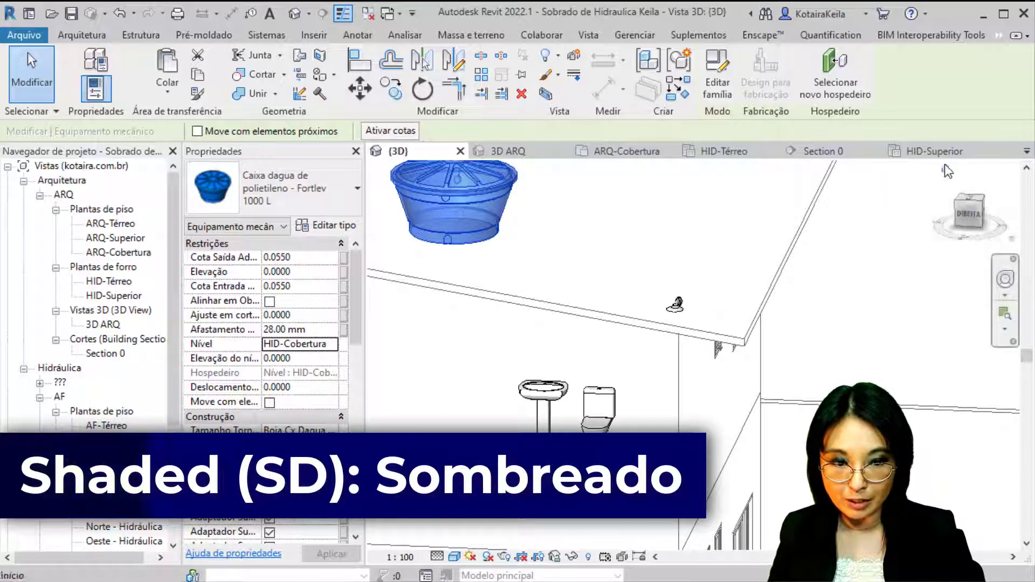
pyautogui.scroll(-3, 523, 302)
pyautogui.keyDown('shift'); pyautogui.moveTo(522, 342); pyautogui.dragTo(534, 295, button='middle'); pyautogui.keyUp('shift')
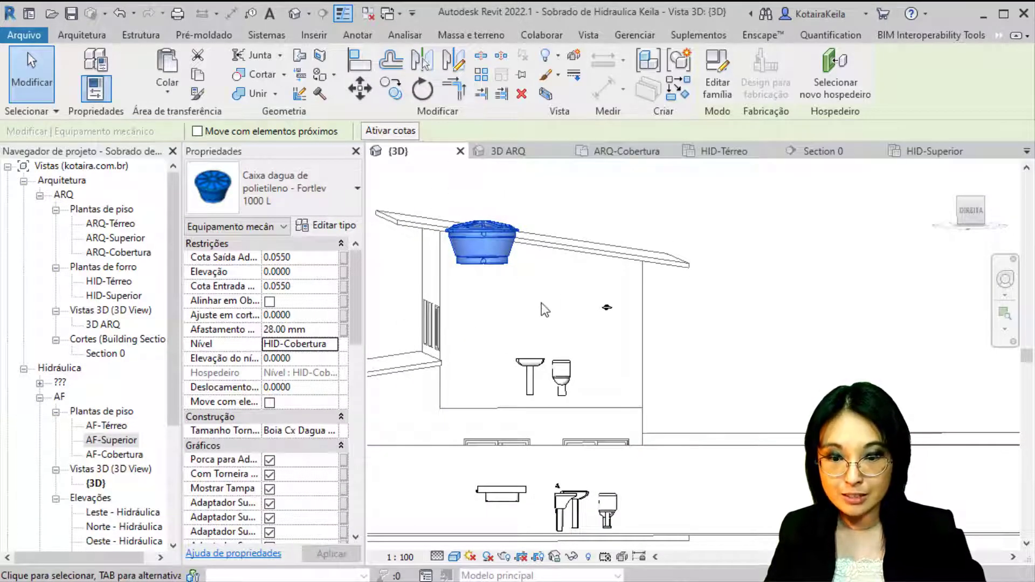
pyautogui.click(726, 276)
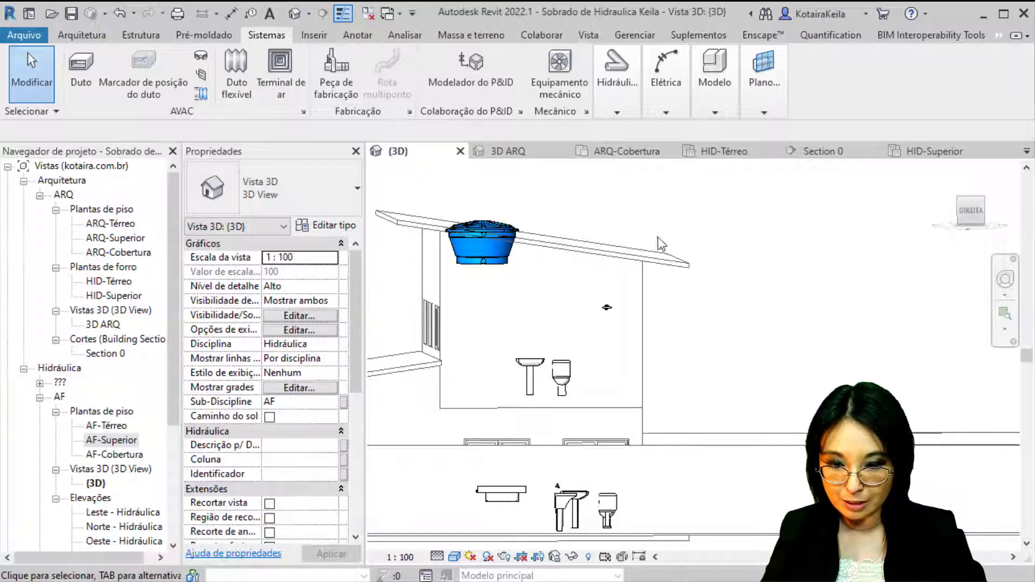
pyautogui.moveTo(624, 345); pyautogui.dragTo(632, 299, button='middle')
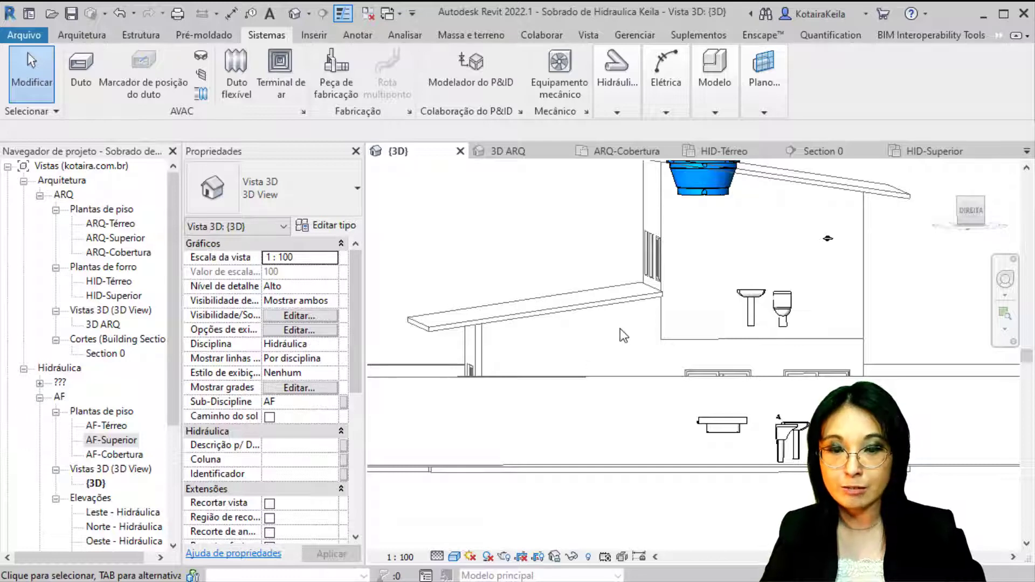
pyautogui.moveTo(624, 336); pyautogui.dragTo(475, 401, button='middle')
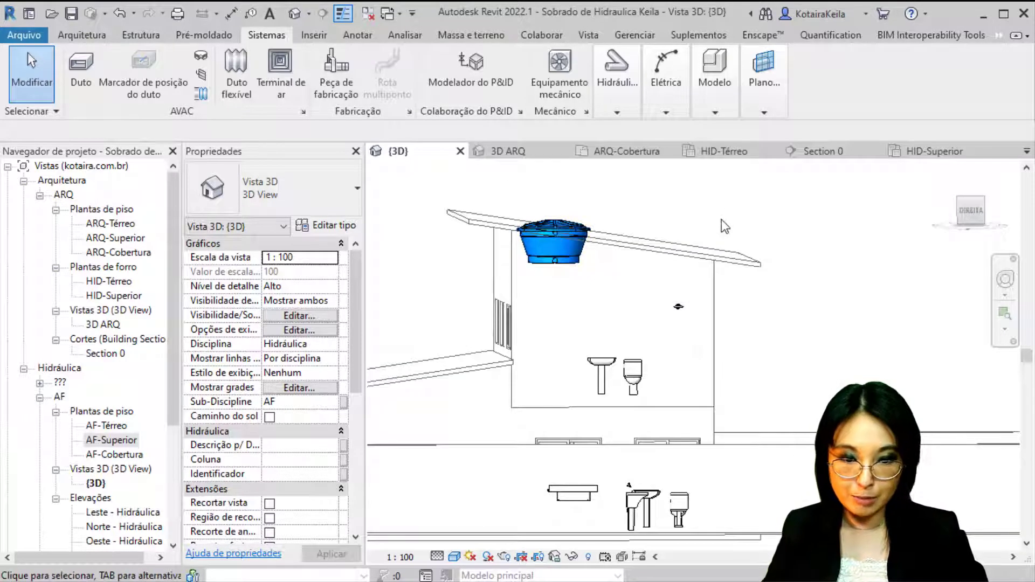
pyautogui.press('ctrl')
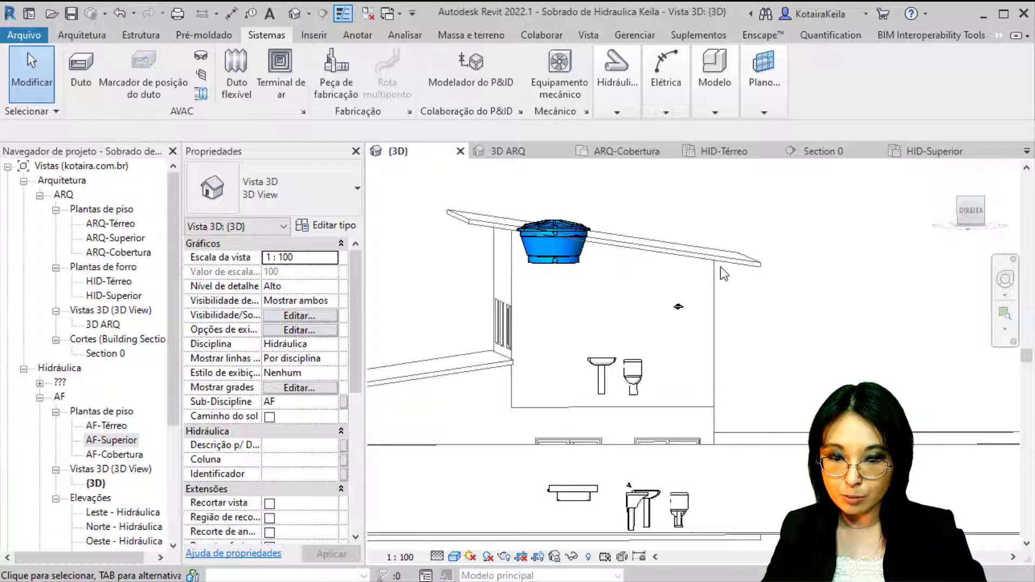
pyautogui.press('ctrl')
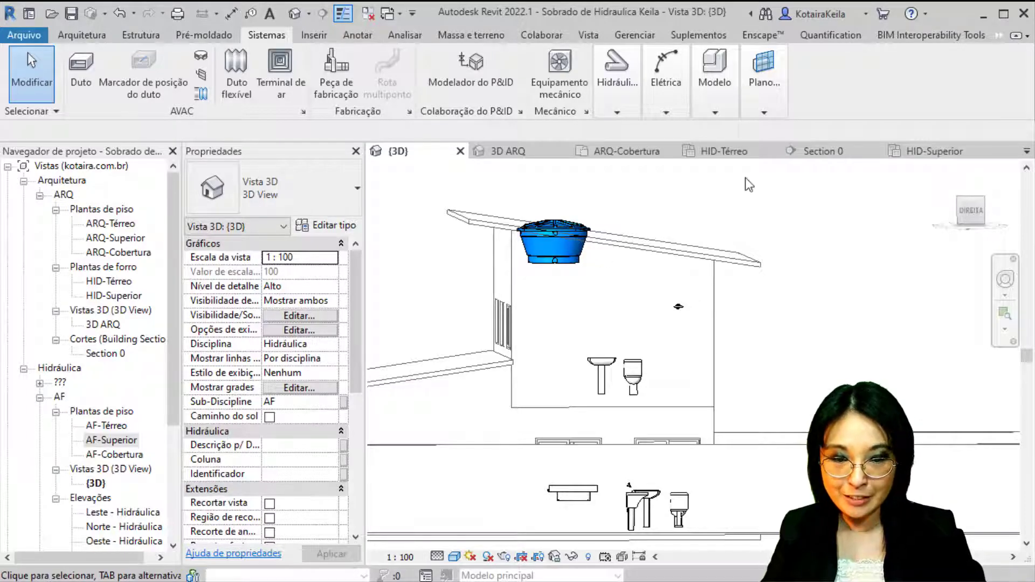
# - In the AF-Superior floor plan, move the Section 1 line so that it cuts through Banho and the water tank
pyautogui.click(917, 151)
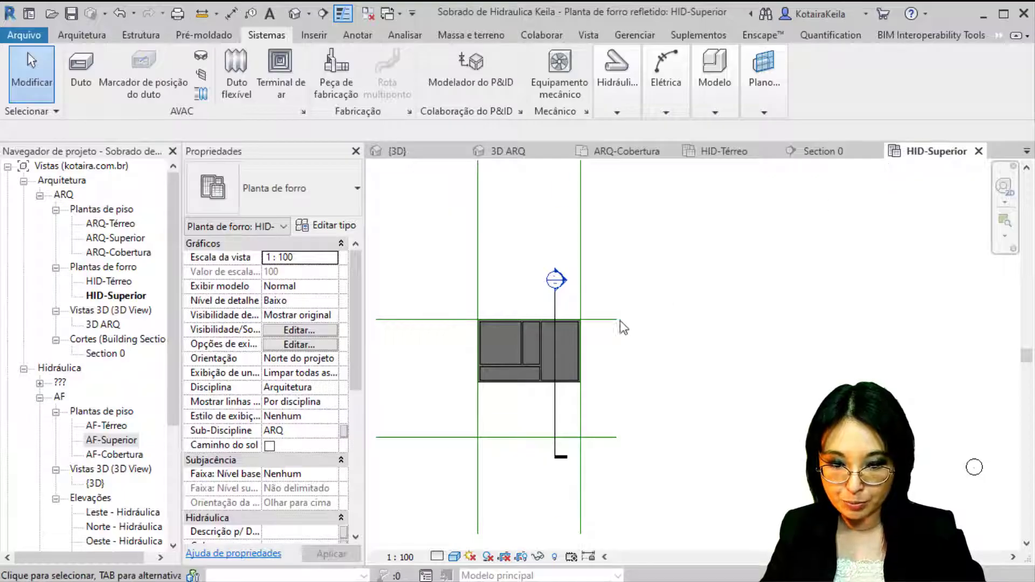
pyautogui.doubleClick(111, 440)
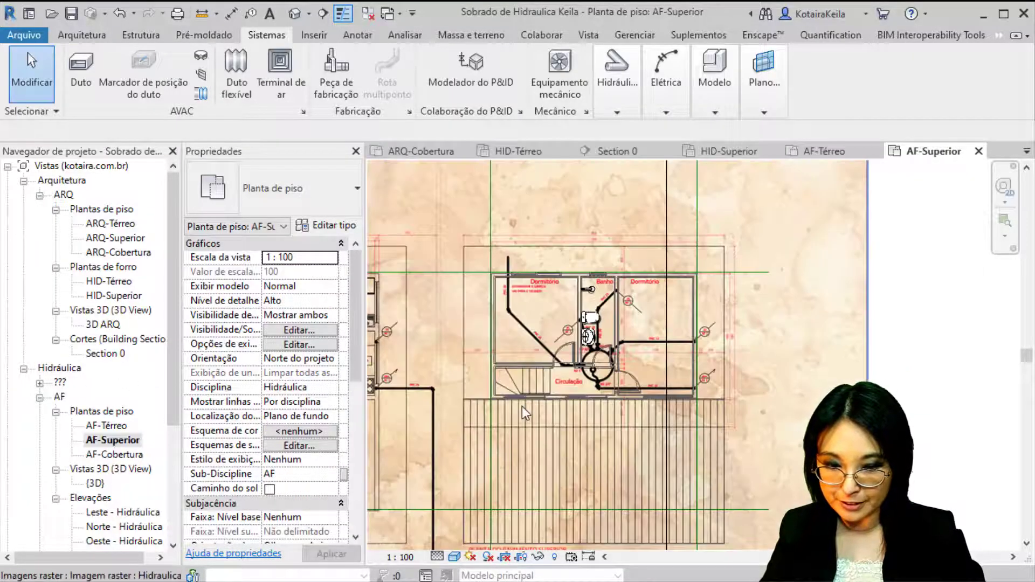
pyautogui.scroll(-3, 522, 406)
pyautogui.click(599, 313)
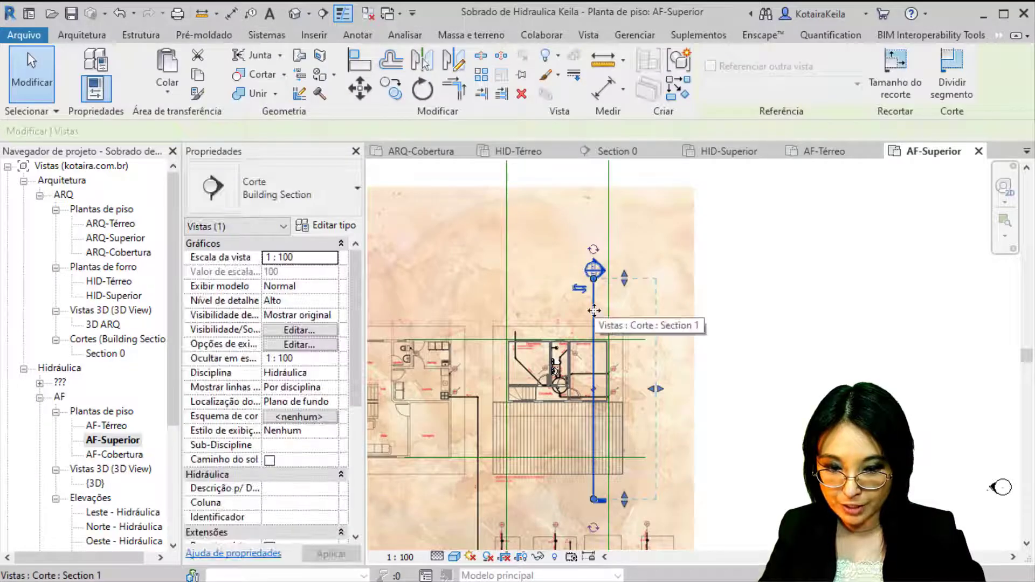
pyautogui.moveTo(594, 311); pyautogui.dragTo(554, 319)
pyautogui.click(804, 317)
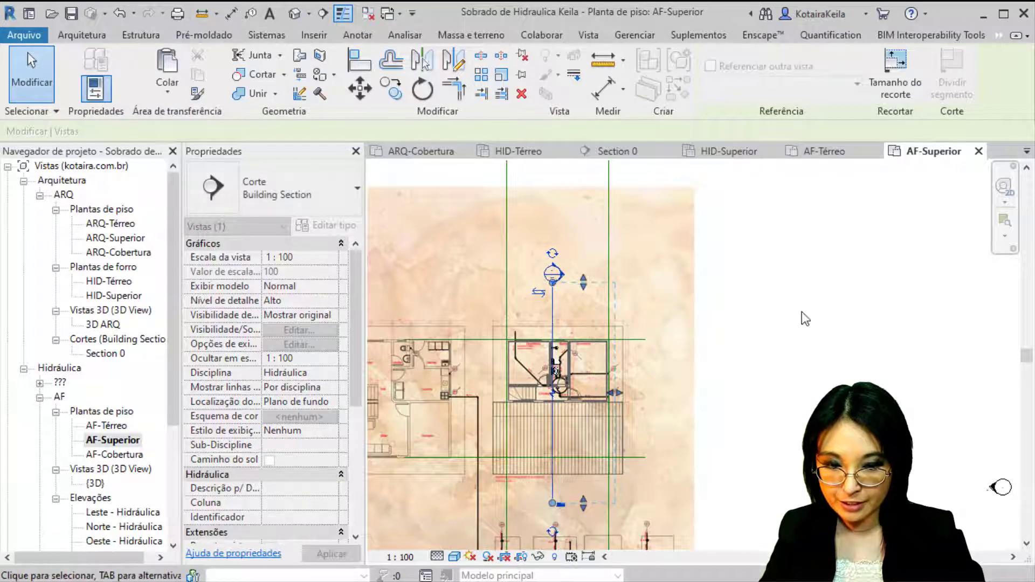
# - Open the Section 1 view from its section line in the AF-Superior plan
pyautogui.scroll(5, 555, 291)
pyautogui.scroll(5, 557, 300)
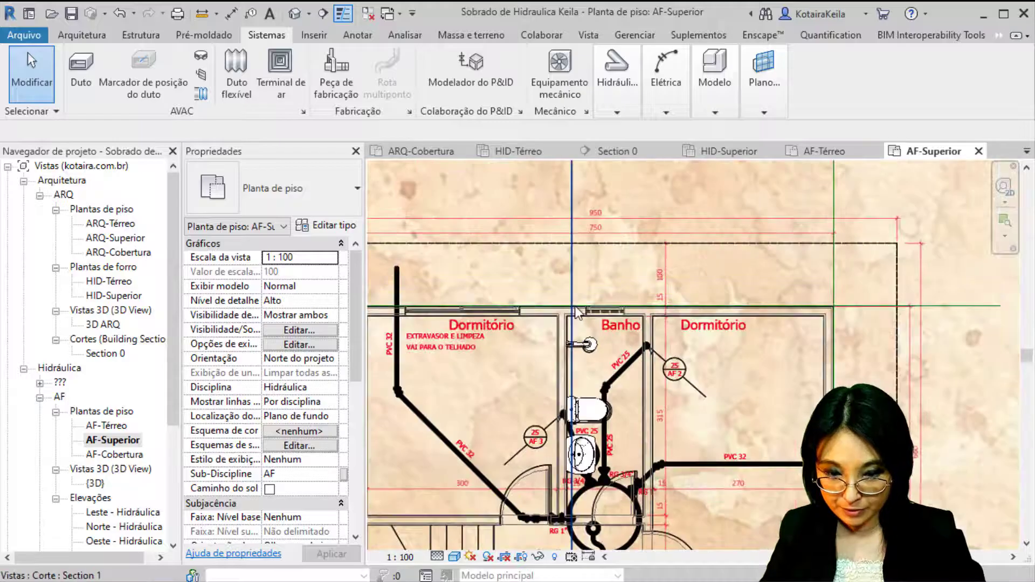
pyautogui.doubleClick(557, 300)
pyautogui.scroll(2, 578, 296)
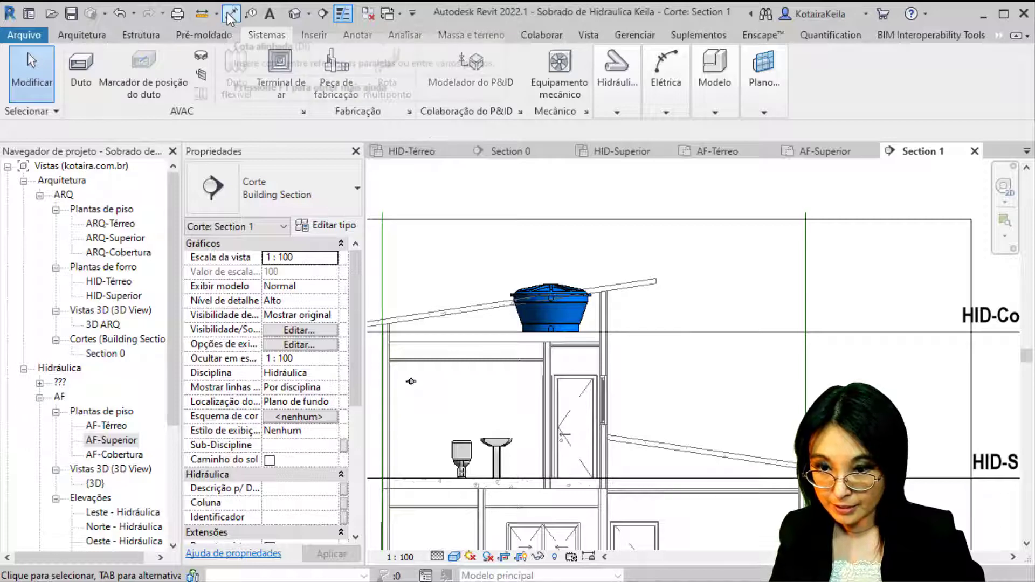
# - Check the vertical distance from the shower to the HID-Cobertura level with an aligned dimension, without placing it
pyautogui.click(204, 13)
pyautogui.scroll(3, 384, 378)
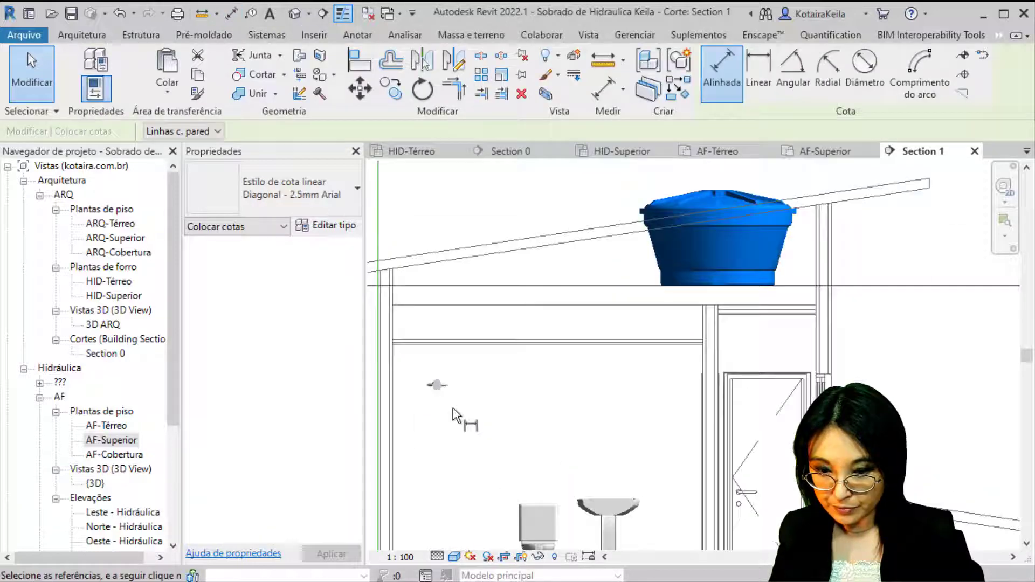
pyautogui.click(440, 384)
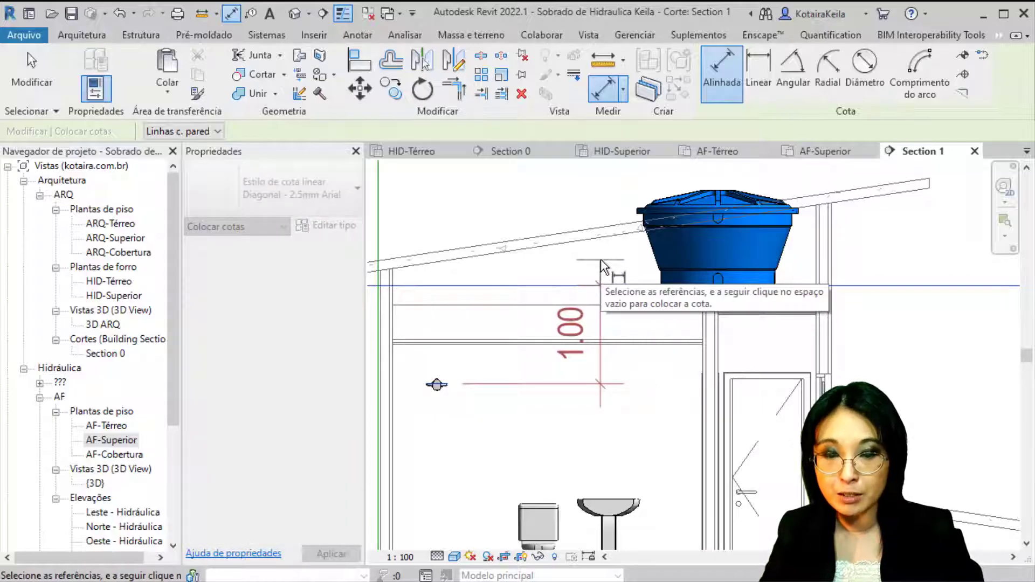
pyautogui.press('Escape')
pyautogui.press('Escape')
# - Switch the Section 1 discipline between Arquitetura and Hidráulica to compare their display, ending on Arquitetura
pyautogui.click(334, 375)
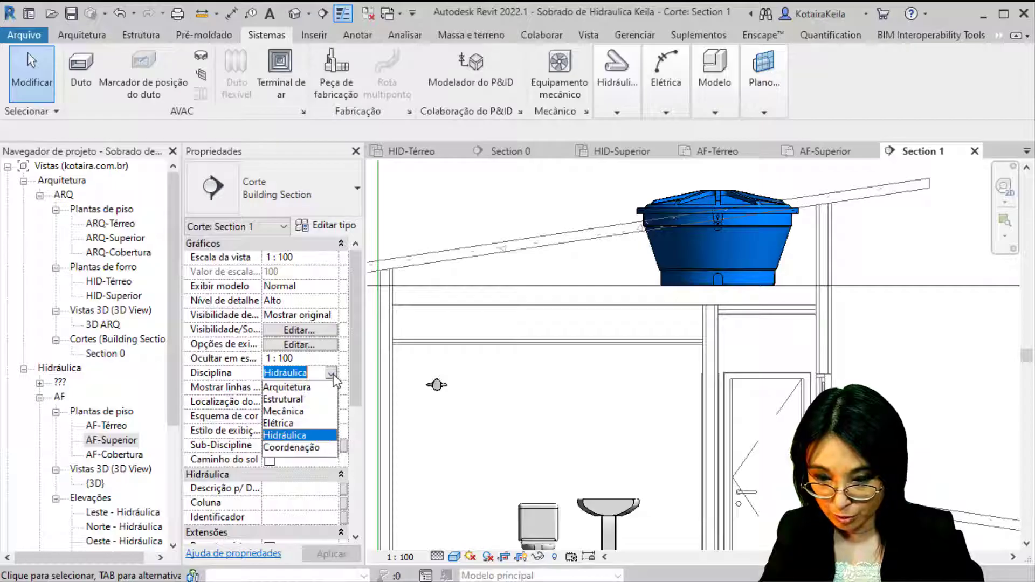
pyautogui.click(308, 389)
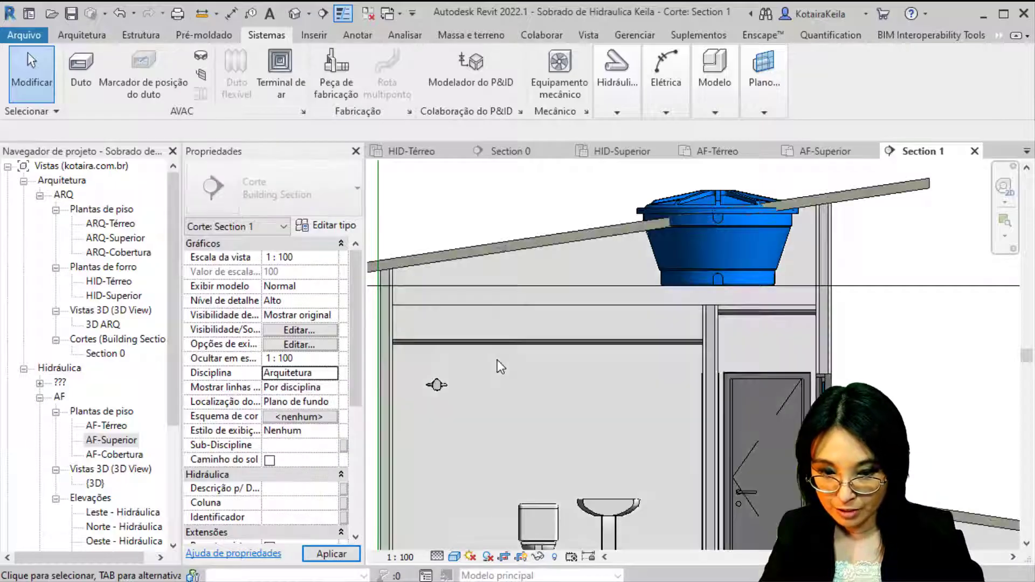
pyautogui.click(334, 375)
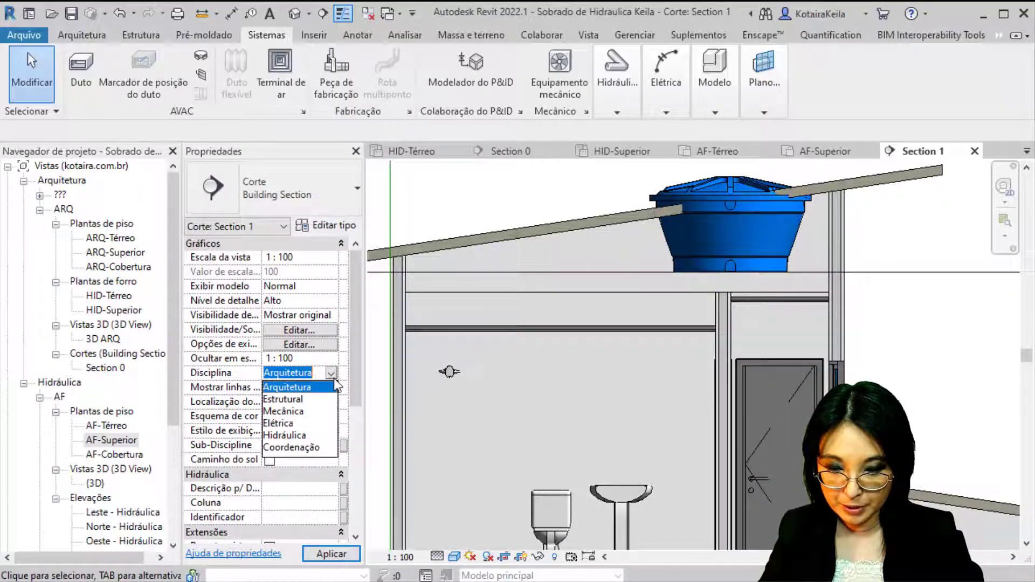
pyautogui.click(299, 436)
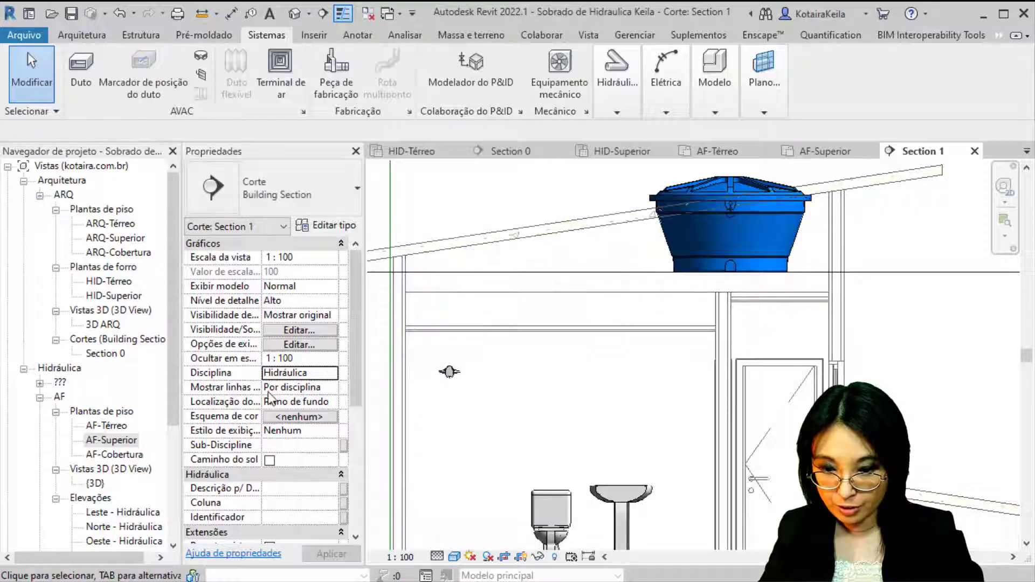
pyautogui.click(332, 376)
pyautogui.click(332, 376)
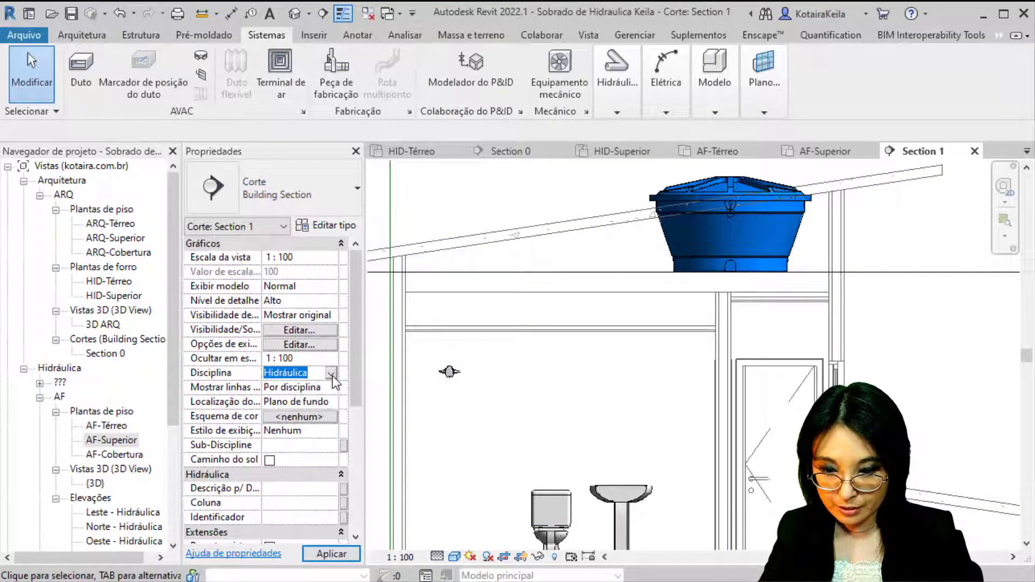
pyautogui.click(332, 377)
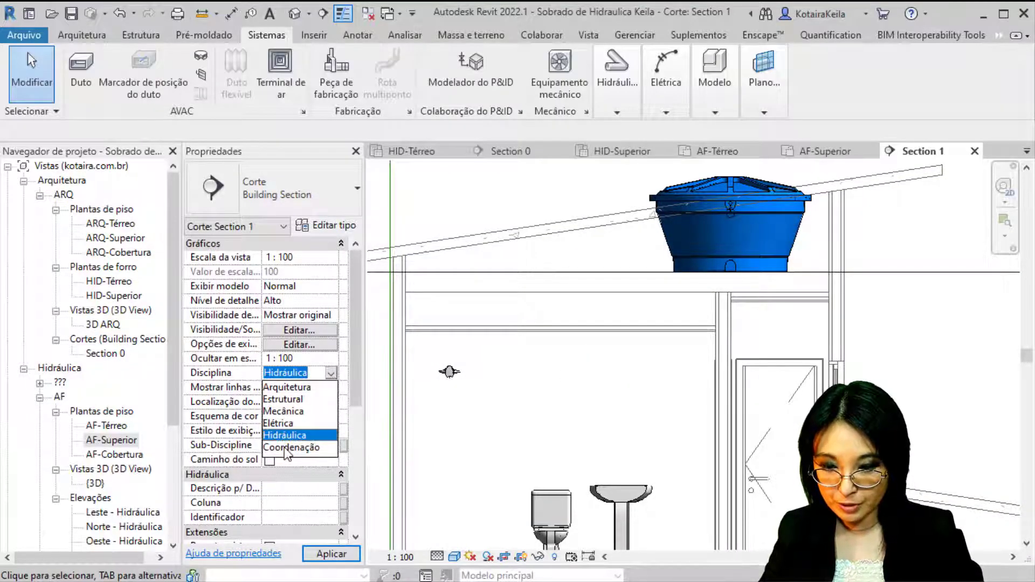
pyautogui.click(310, 387)
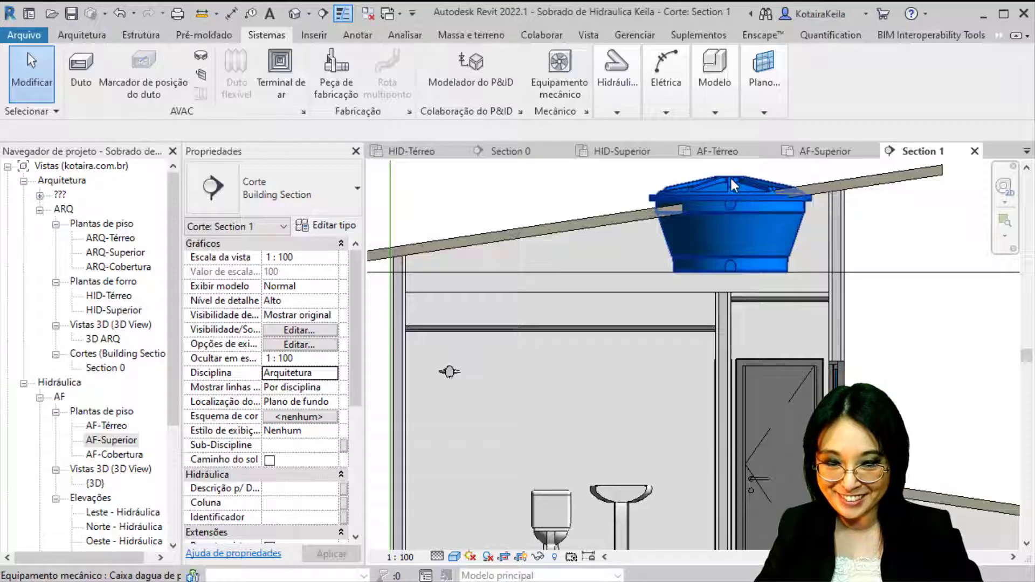
# - With the architectural display, check the shower-to-tank-base height again using an aligned dimension and cancel it
pyautogui.click(231, 14)
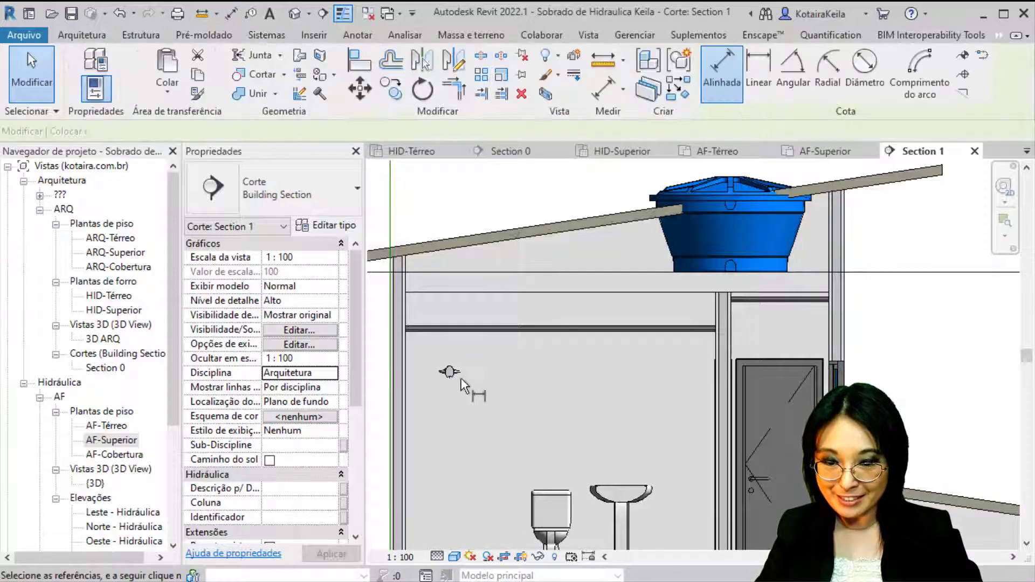
pyautogui.click(728, 272)
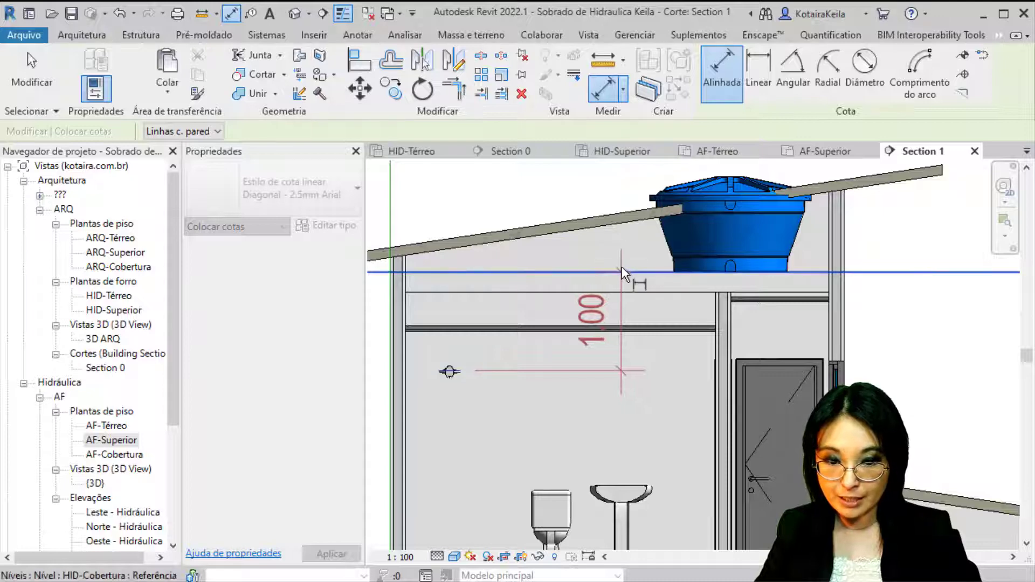
pyautogui.press('Escape')
pyautogui.press('Escape')
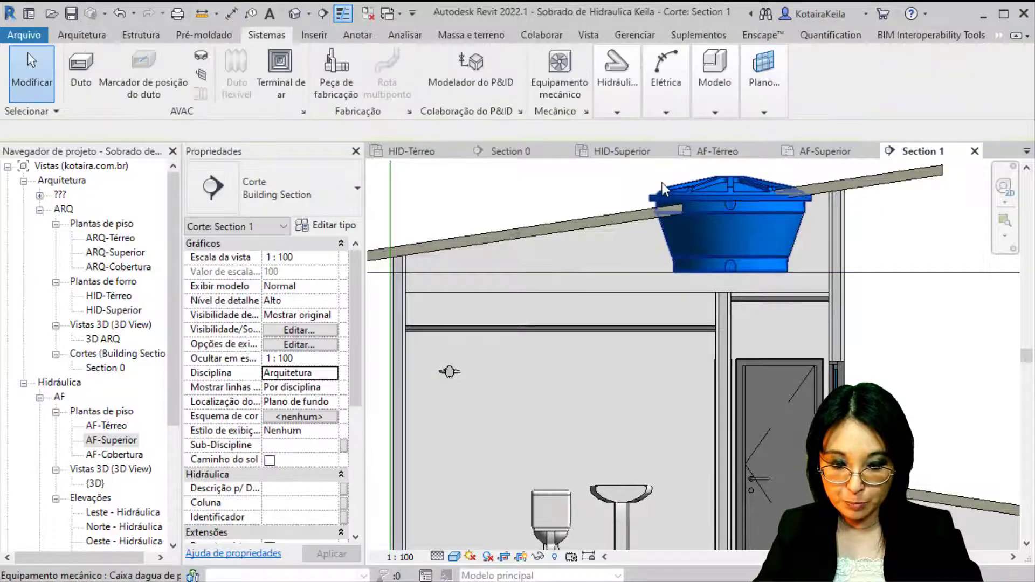
# - Select the water tank in the section, review its available level options and deselect it
pyautogui.click(701, 232)
pyautogui.click(736, 280)
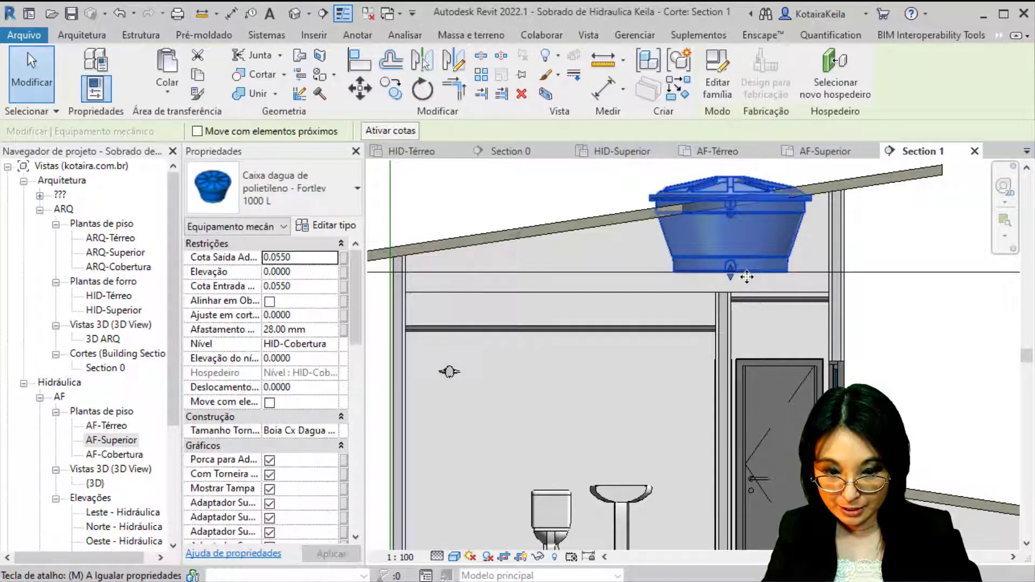
pyautogui.moveTo(612, 371); pyautogui.dragTo(571, 388, button='middle')
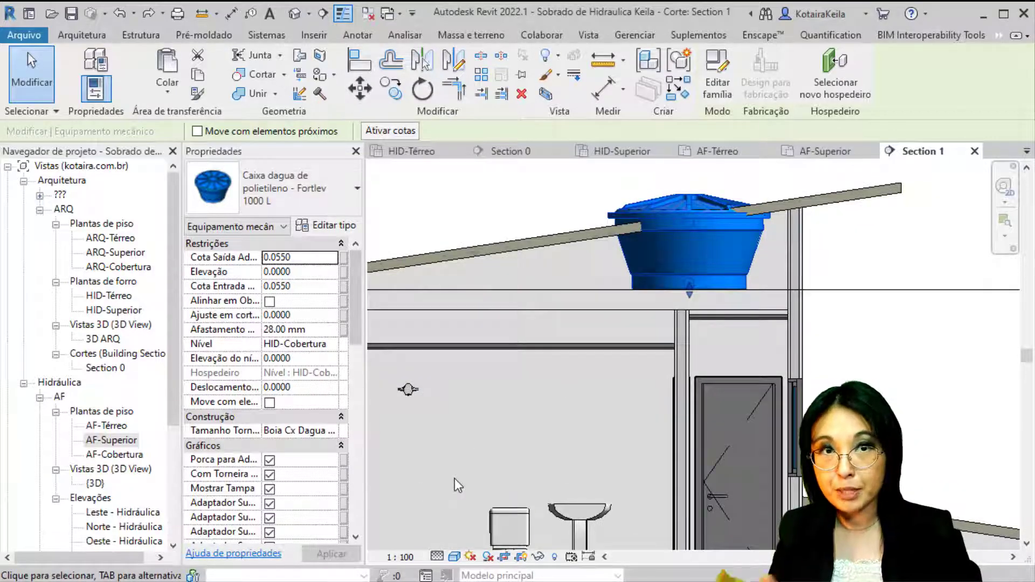
pyautogui.click(327, 349)
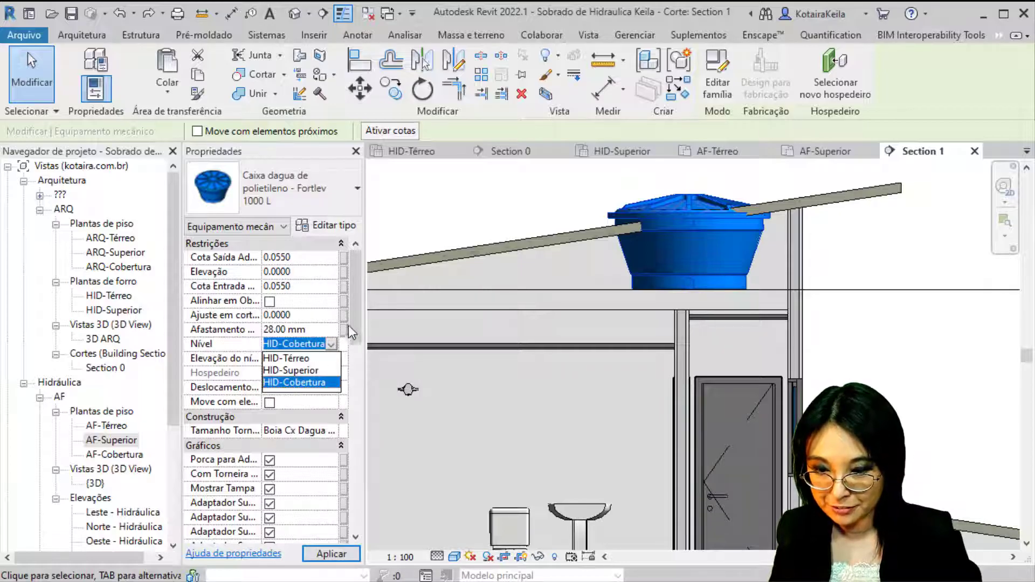
pyautogui.click(458, 203)
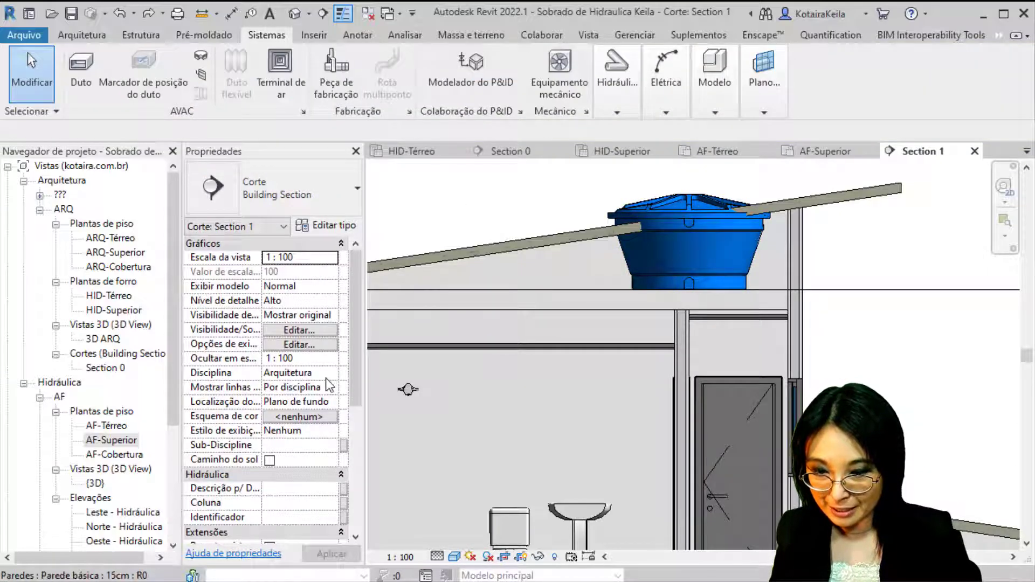
# - Set the section's discipline to Hidráulica and select Section 1 under the unclassified ??? group of the project's views
pyautogui.click(326, 377)
pyautogui.click(299, 437)
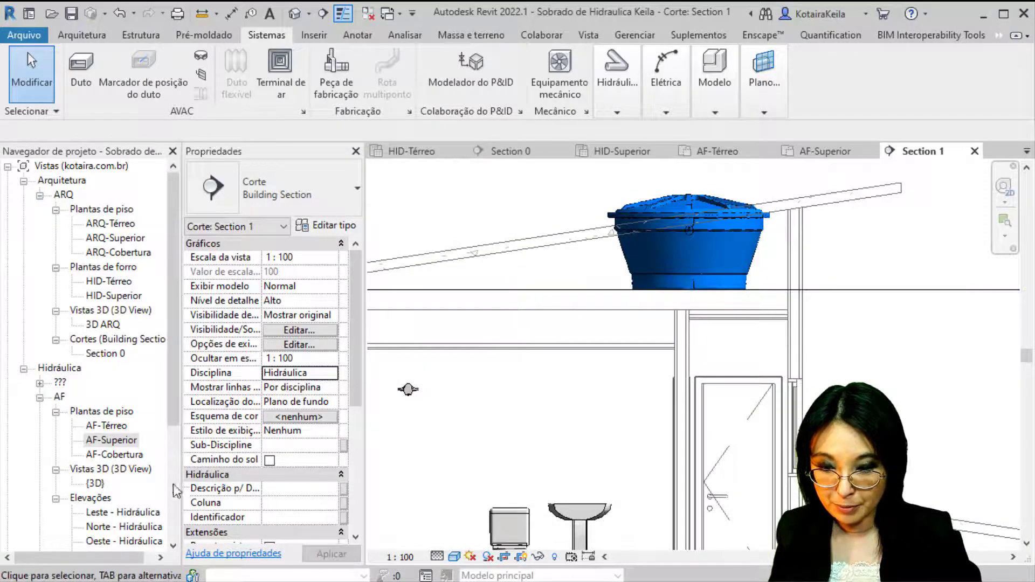
pyautogui.click(40, 383)
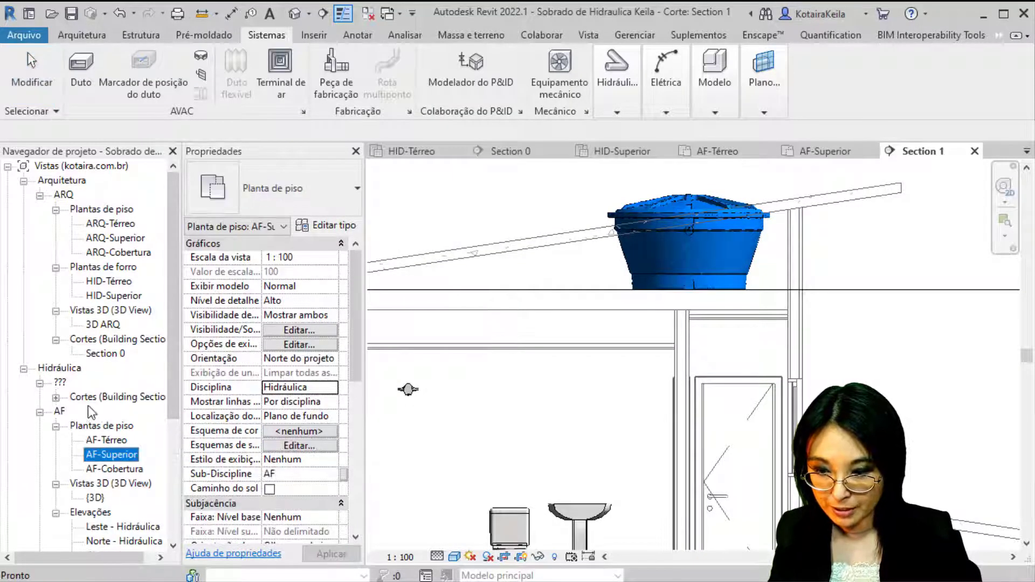
pyautogui.click(89, 397)
pyautogui.click(56, 398)
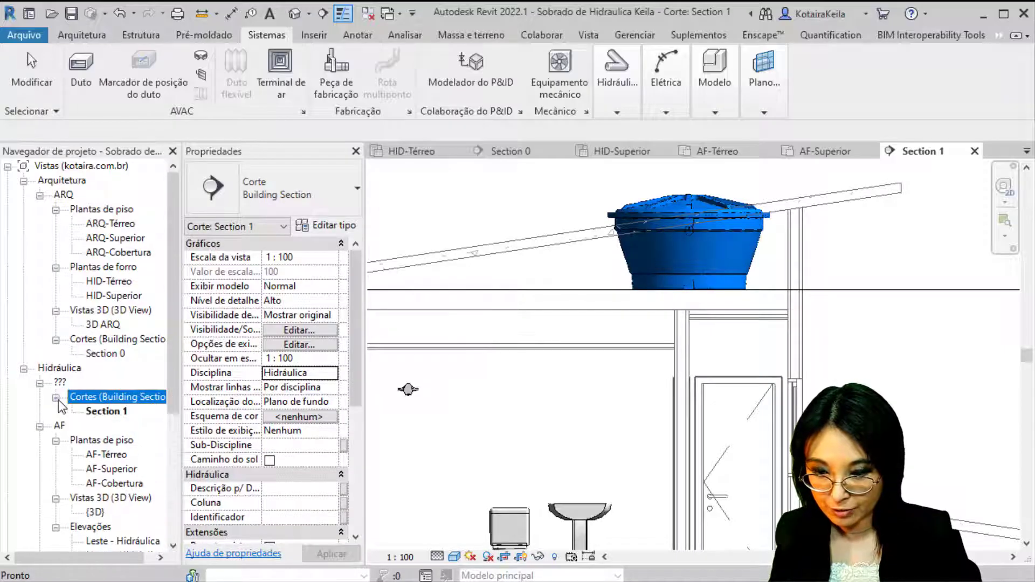
pyautogui.click(99, 412)
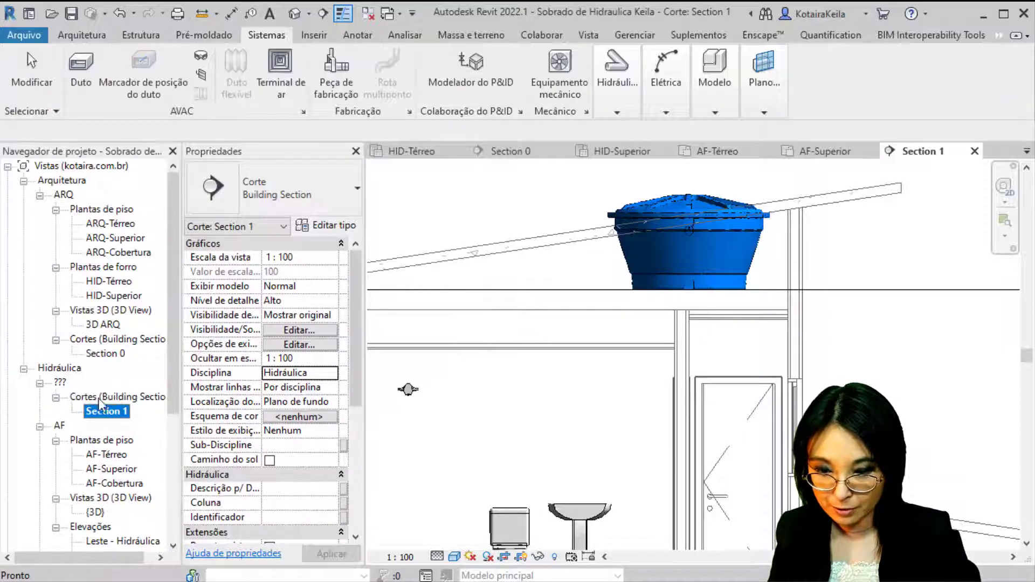
# - Assign Section 1 the AF sub-discipline and check its place among the Hidráulica AF views
pyautogui.click(297, 446)
pyautogui.click(331, 445)
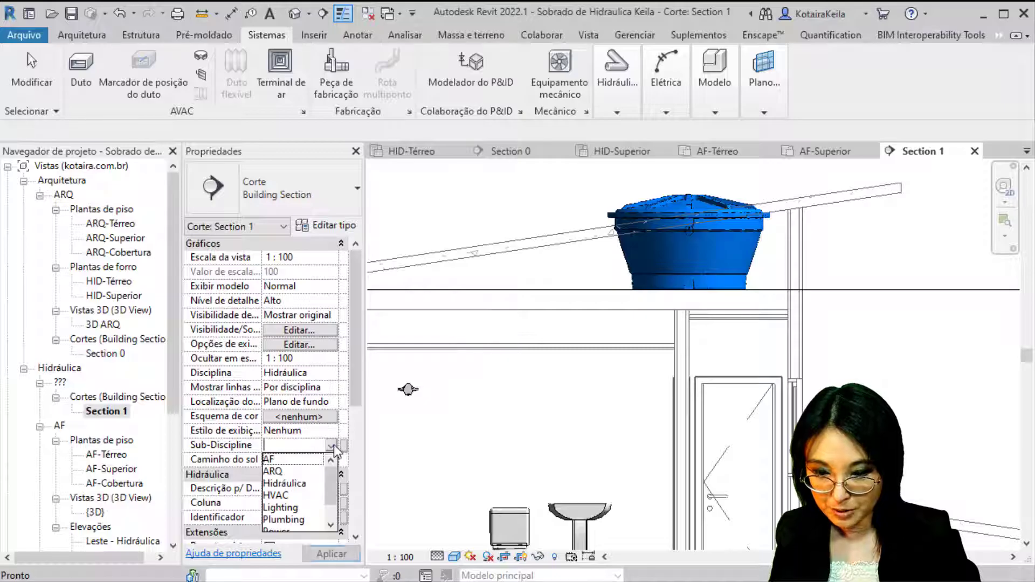
pyautogui.click(296, 458)
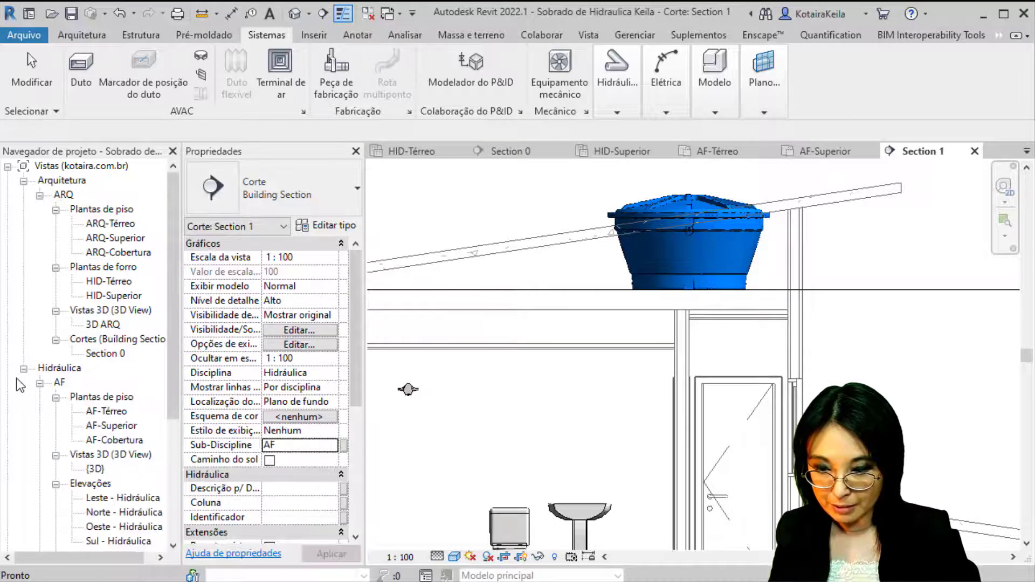
pyautogui.scroll(-3, 177, 367)
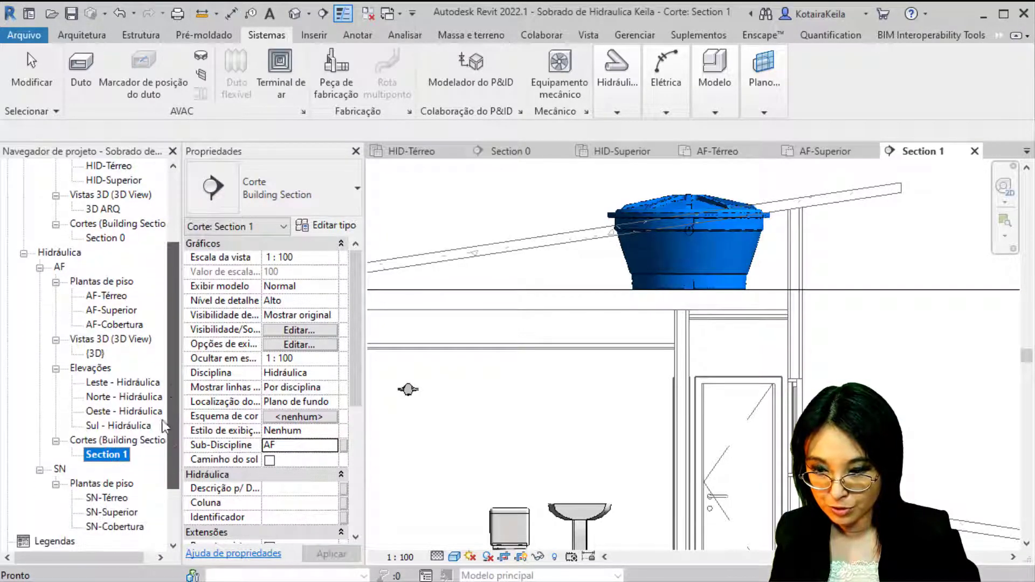
pyautogui.click(60, 253)
pyautogui.click(59, 267)
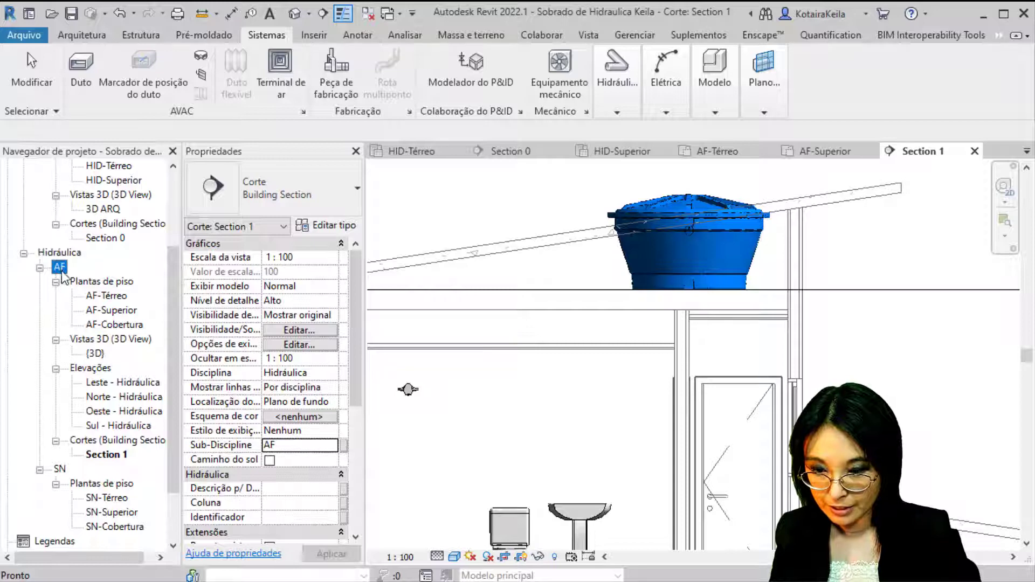
# - Examine the water tank's position against the sloping roof in Section 1
pyautogui.click(100, 440)
pyautogui.click(107, 455)
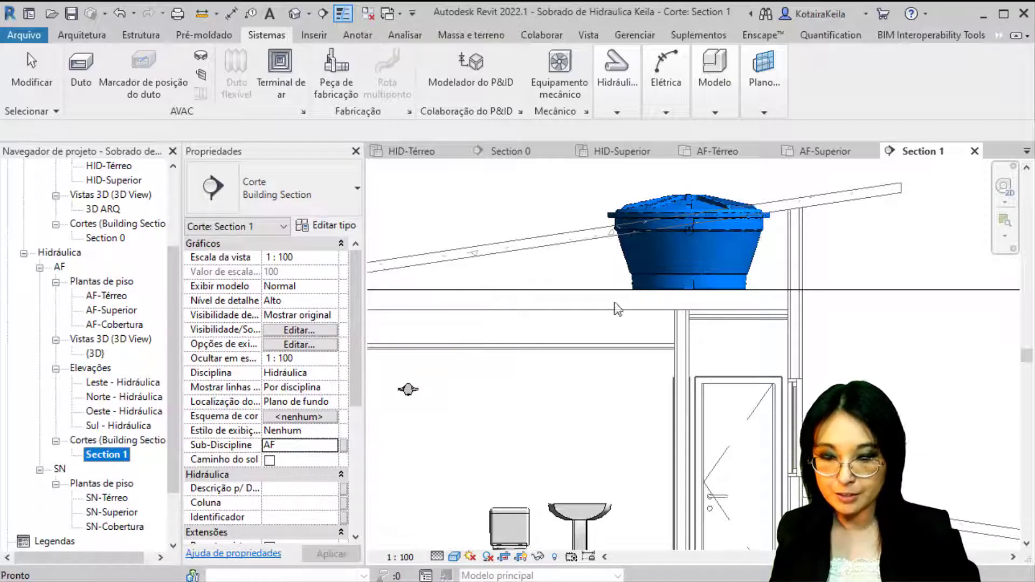
pyautogui.click(889, 253)
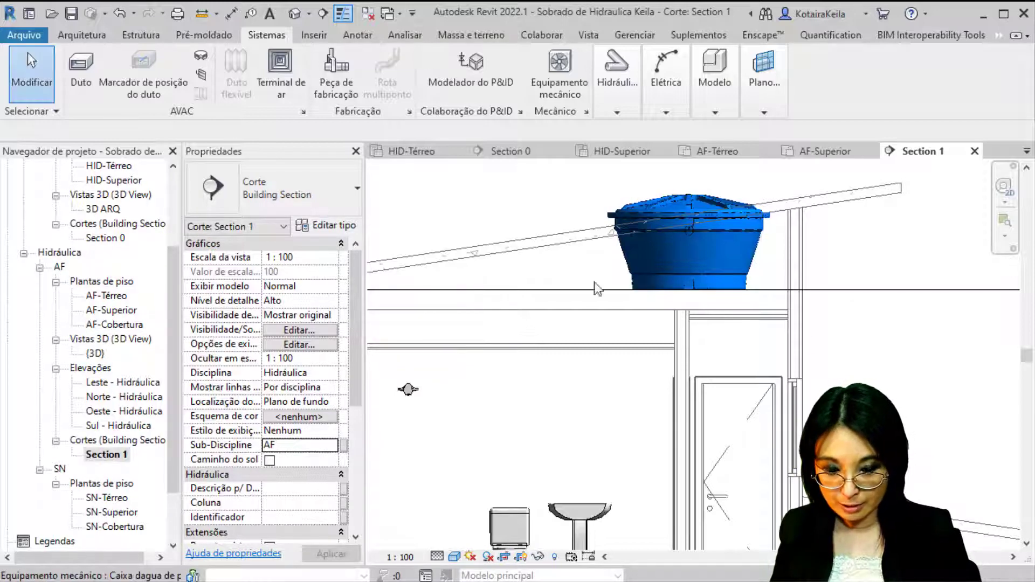
pyautogui.moveTo(455, 422); pyautogui.dragTo(488, 444, button='middle')
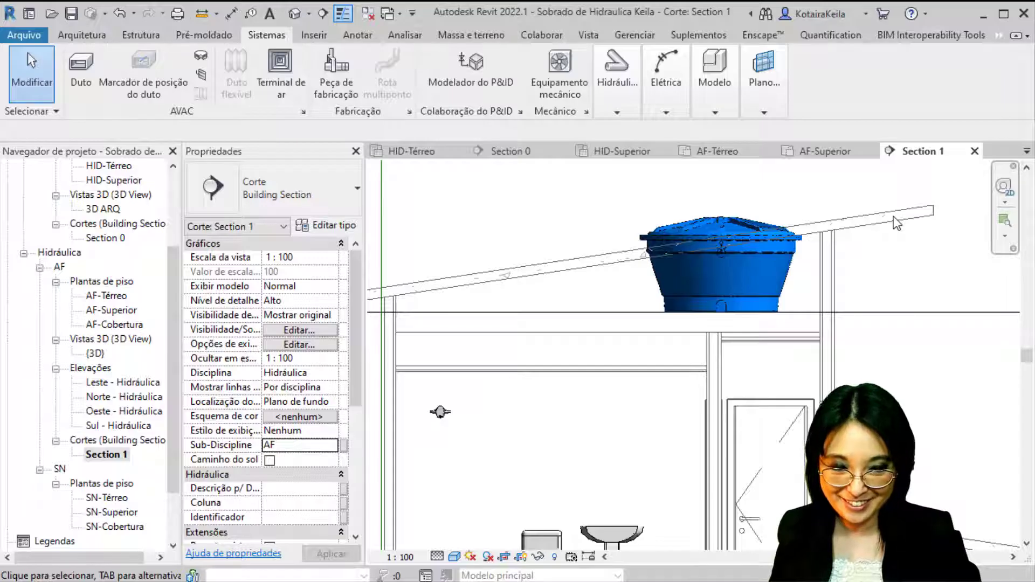
pyautogui.press('ctrl')
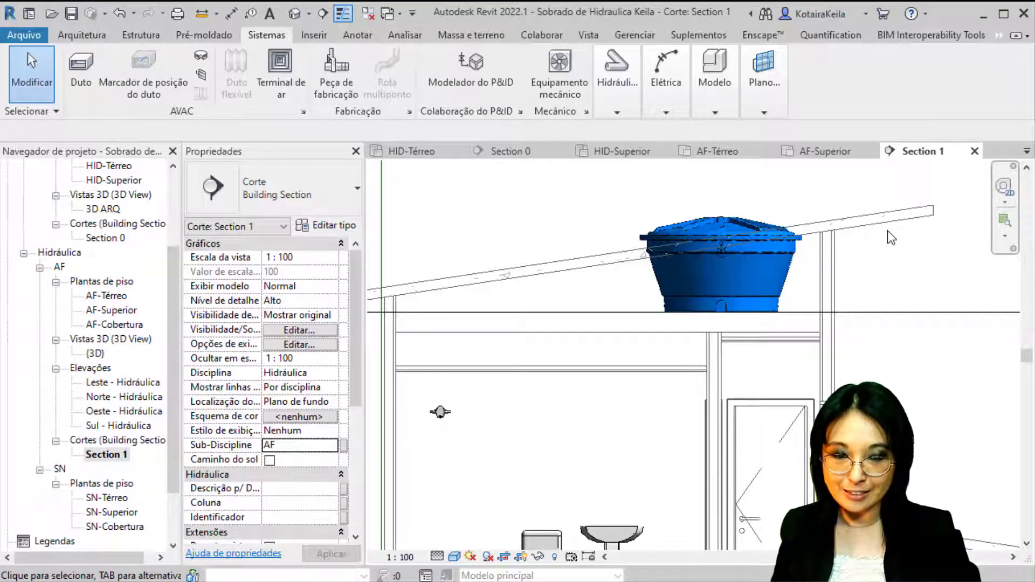
pyautogui.moveTo(719, 229); pyautogui.dragTo(717, 278, button='middle')
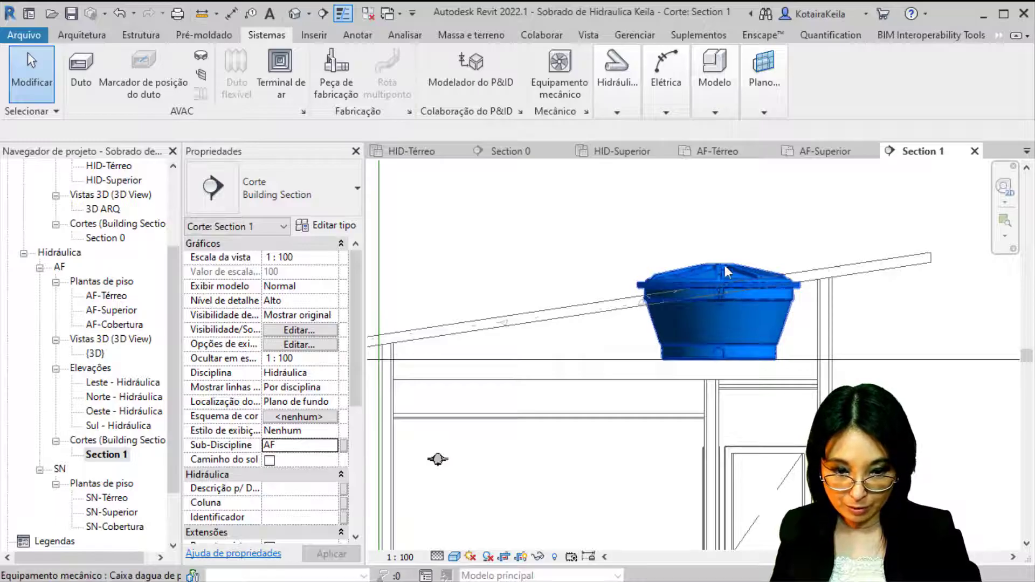
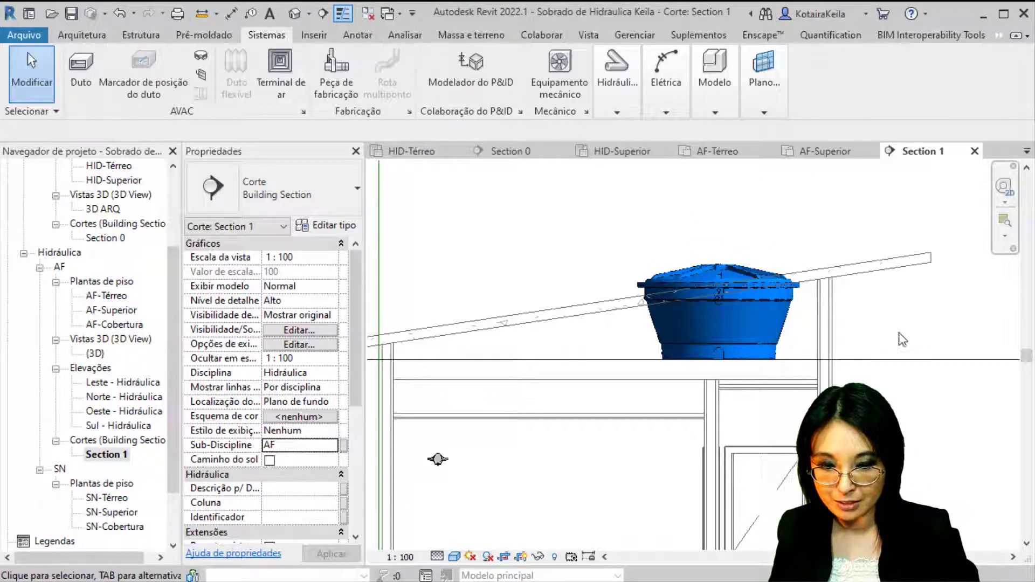
pyautogui.moveTo(900, 333); pyautogui.dragTo(931, 333, button='middle')
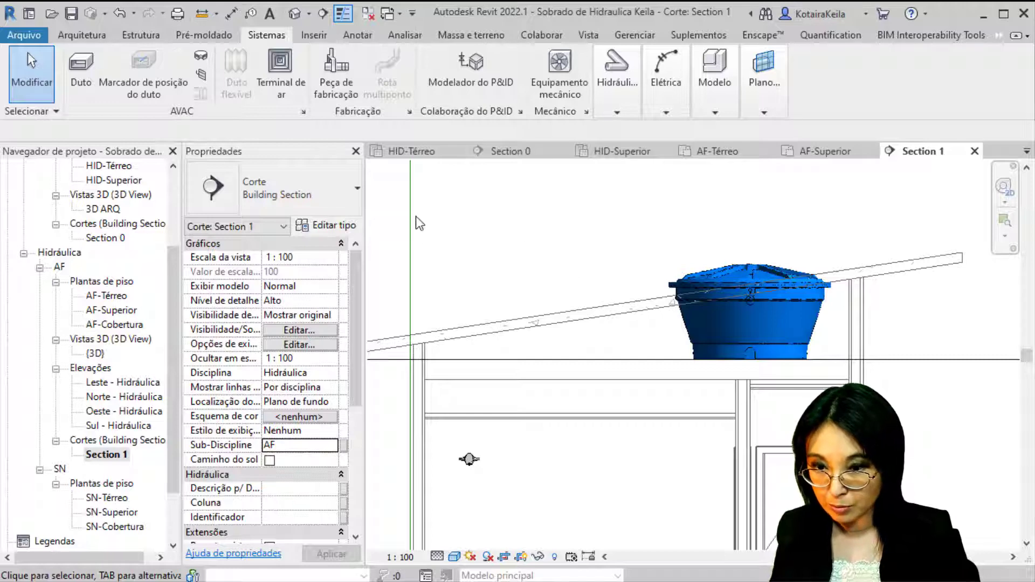
# - Set Section 1's discipline to Arquitetura and move the sloping roof above the water tank vertically up by 1 m
pyautogui.click(331, 374)
pyautogui.click(288, 388)
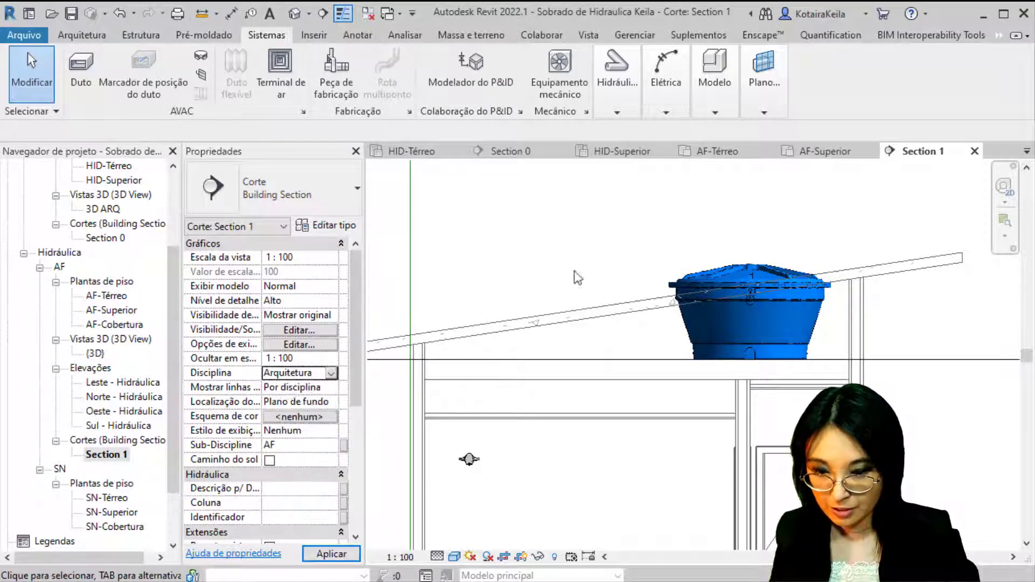
pyautogui.click(944, 262)
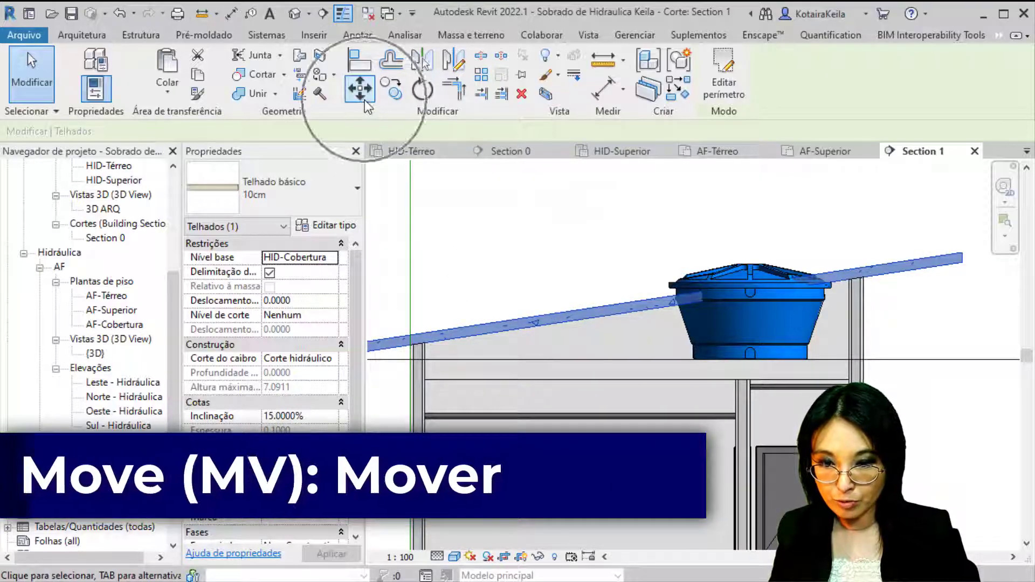
pyautogui.click(365, 100)
pyautogui.click(503, 311)
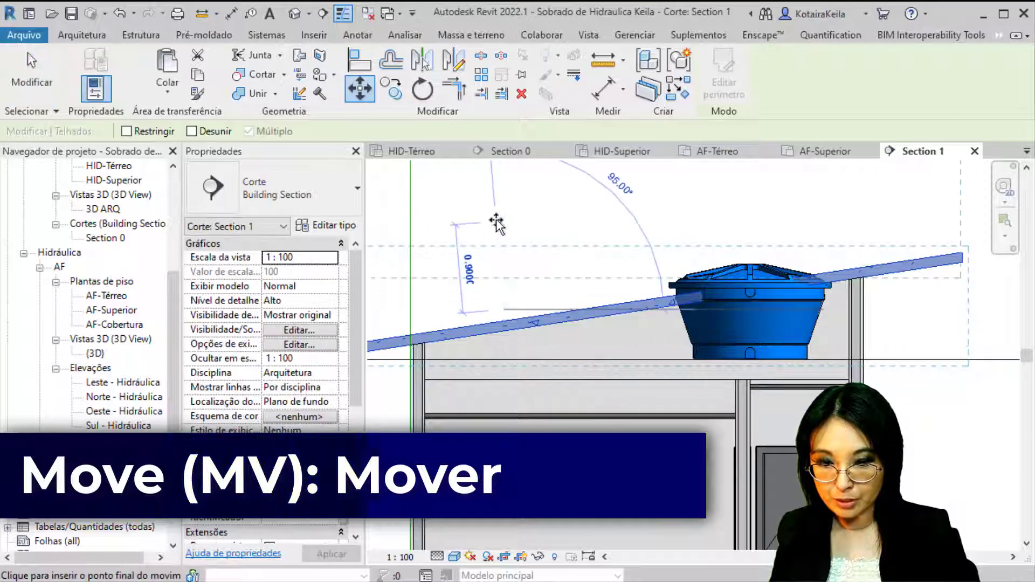
pyautogui.write('1')
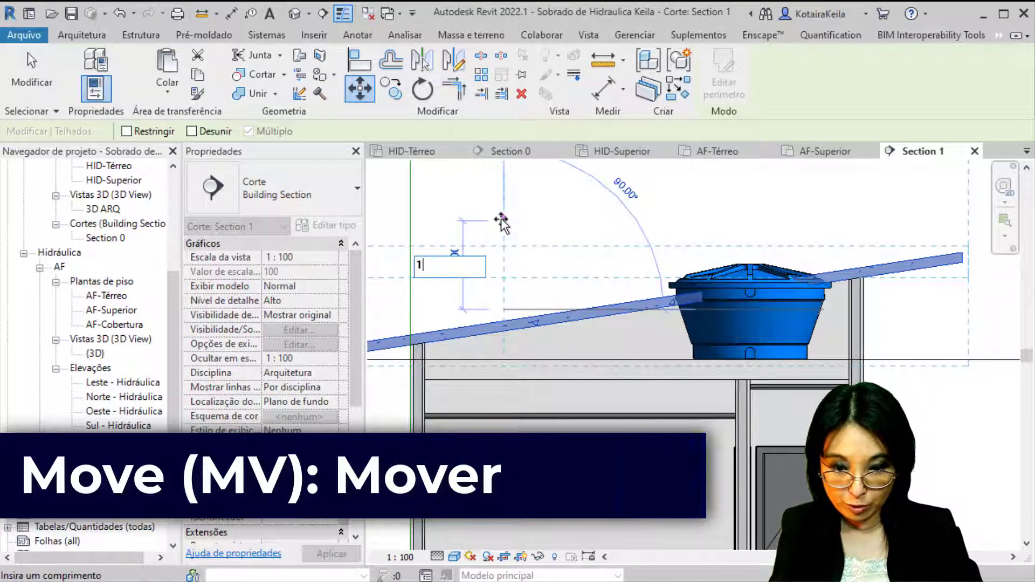
pyautogui.press('Return')
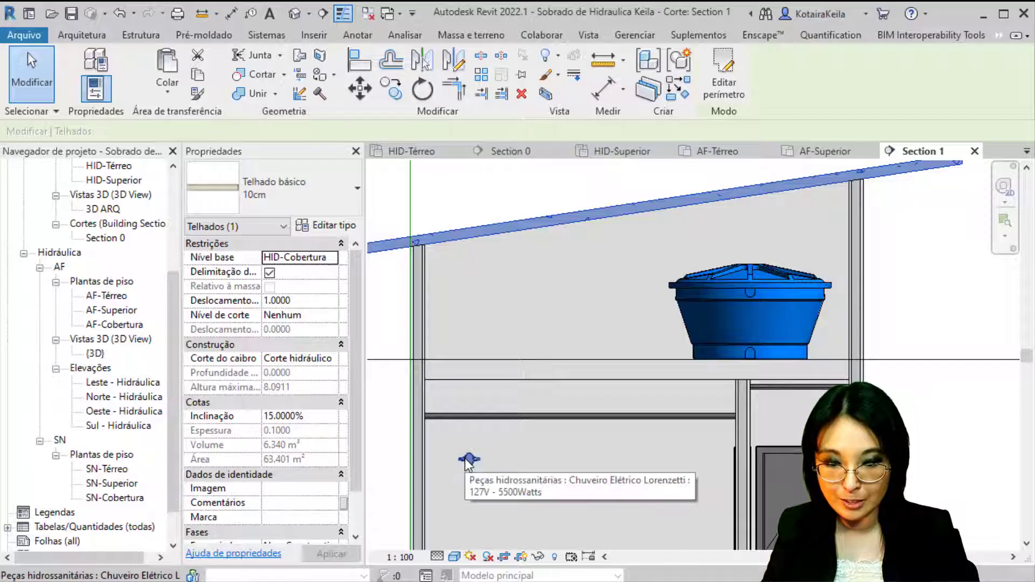
# - Check the clearance between the raised roof's underside and the water tank with the measuring tool and cancel it
pyautogui.moveTo(474, 470); pyautogui.dragTo(439, 413, button='middle')
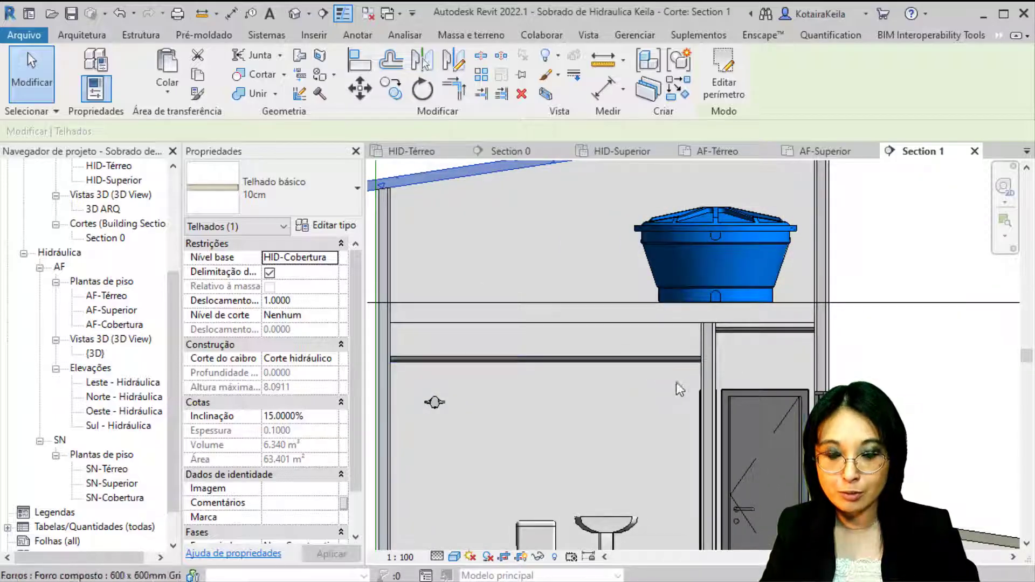
pyautogui.moveTo(683, 367); pyautogui.dragTo(629, 412, button='middle')
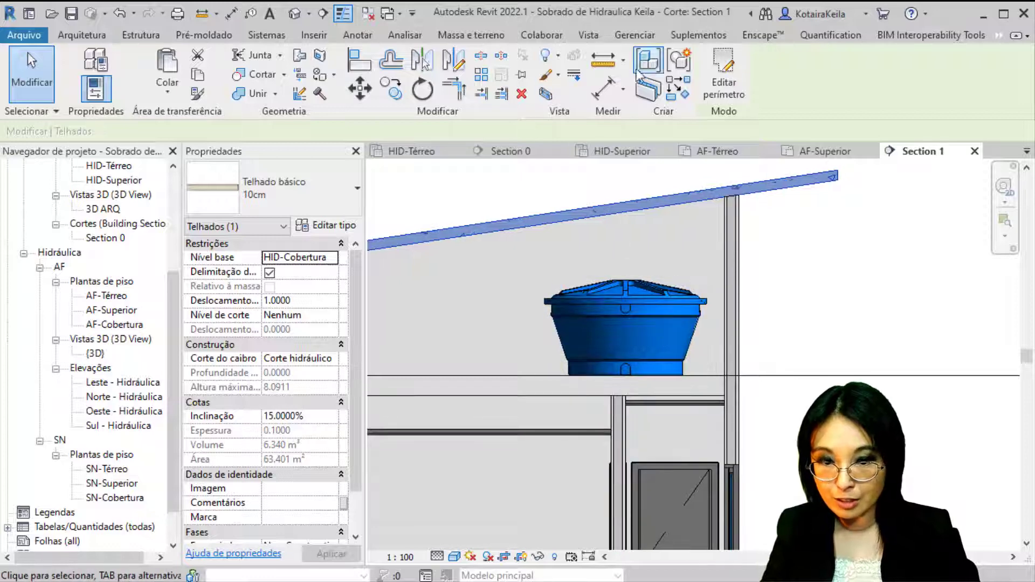
pyautogui.click(605, 63)
pyautogui.click(625, 212)
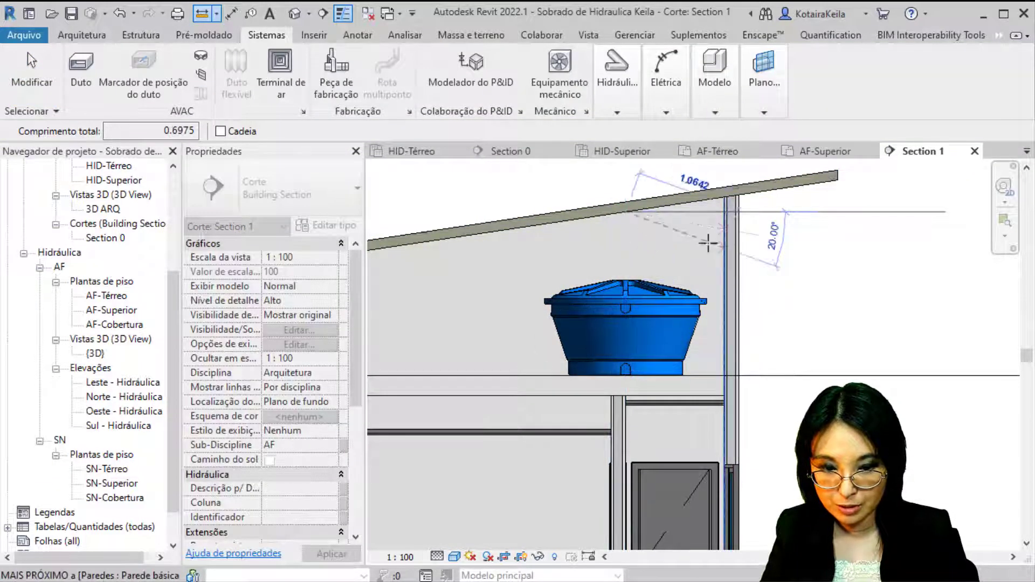
pyautogui.scroll(-3, 682, 247)
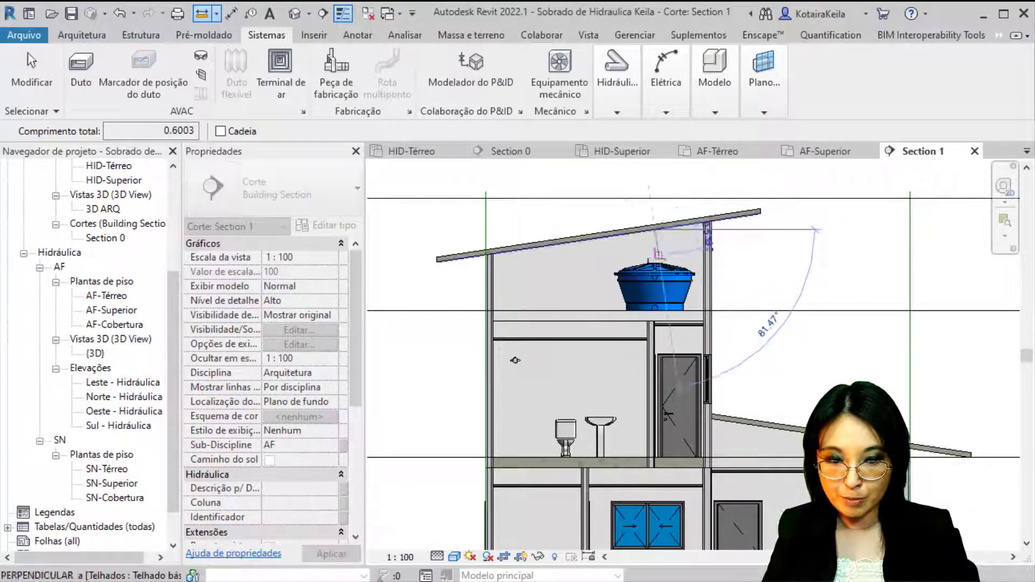
pyautogui.press('Escape')
pyautogui.press('Escape')
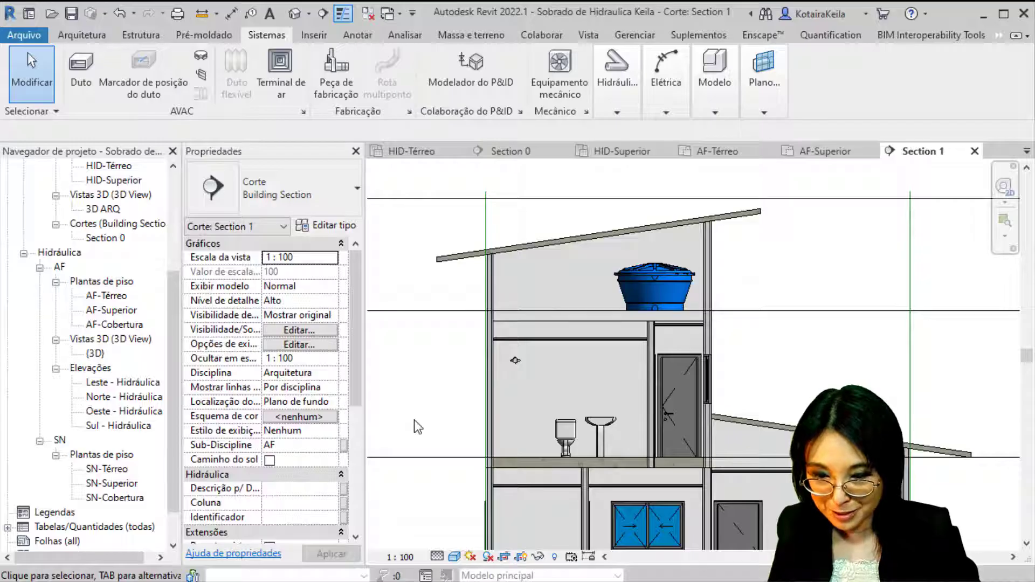
# - Set Section 1's discipline back to Hidráulica
pyautogui.click(313, 372)
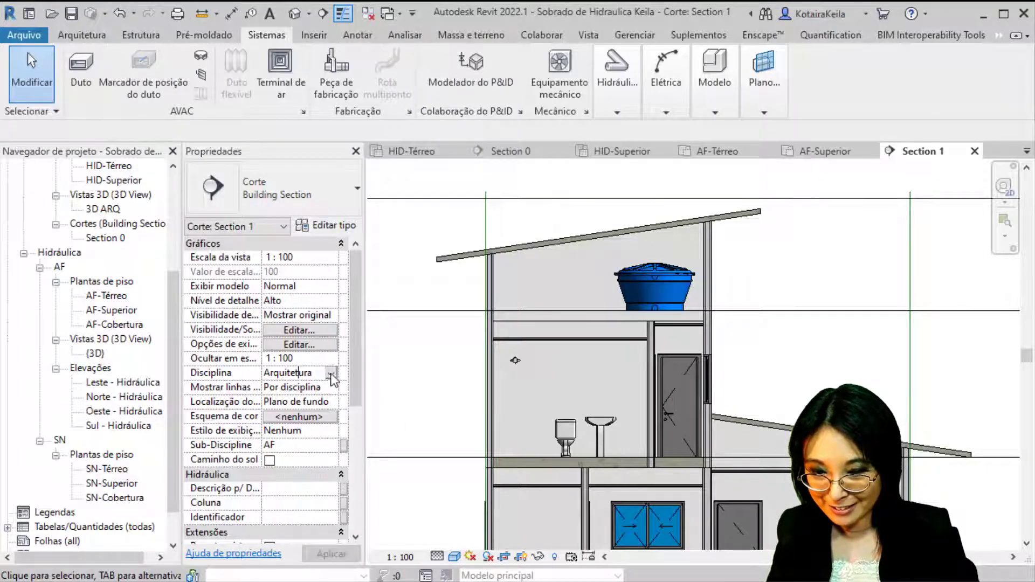
pyautogui.click(331, 373)
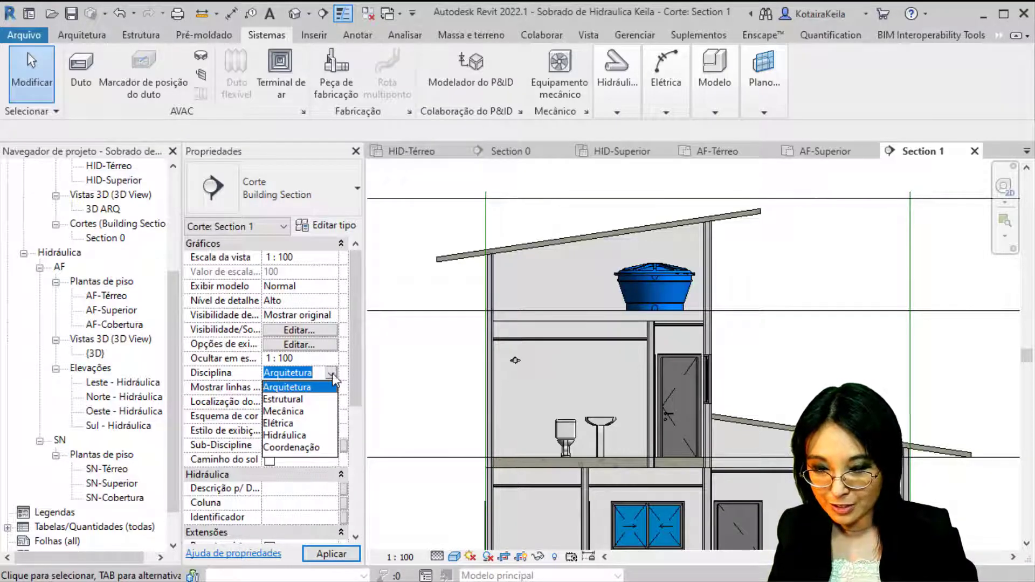
pyautogui.click(294, 437)
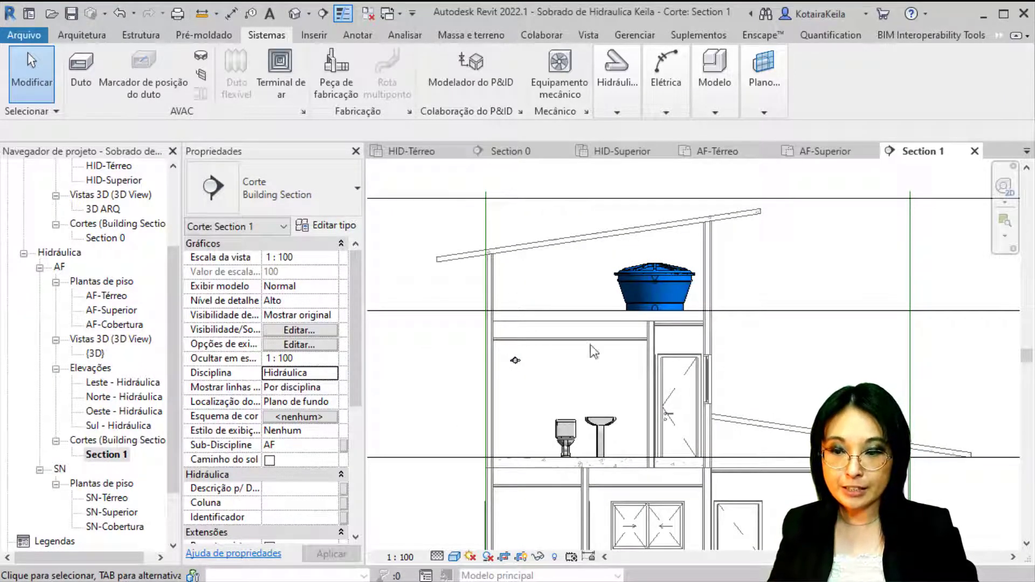
# - View the AF-Térreo plan, open SN-Térreo and examine the sewage pipes and boxes around the kitchen, service area and lavabo
pyautogui.doubleClick(108, 298)
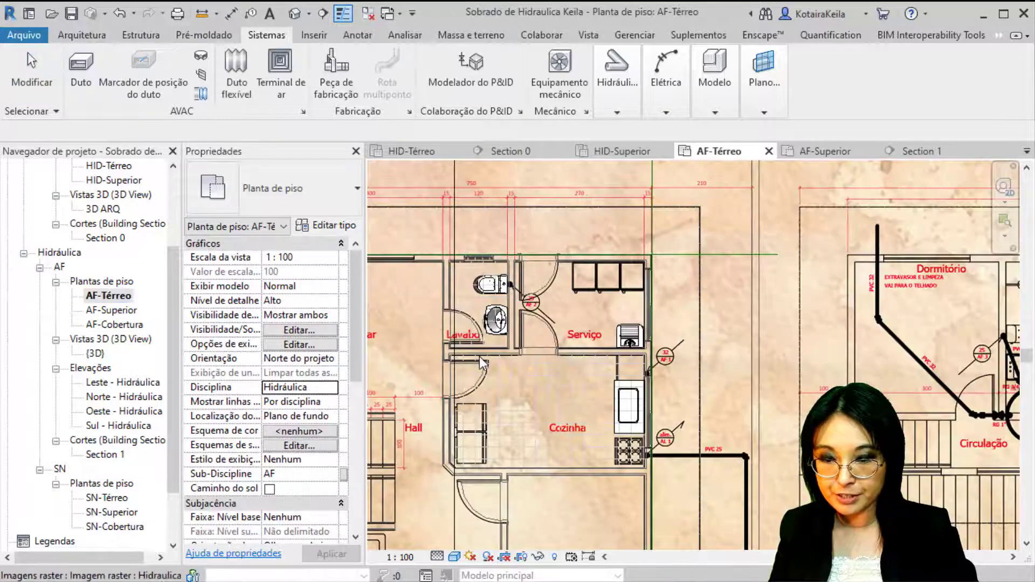
pyautogui.doubleClick(105, 498)
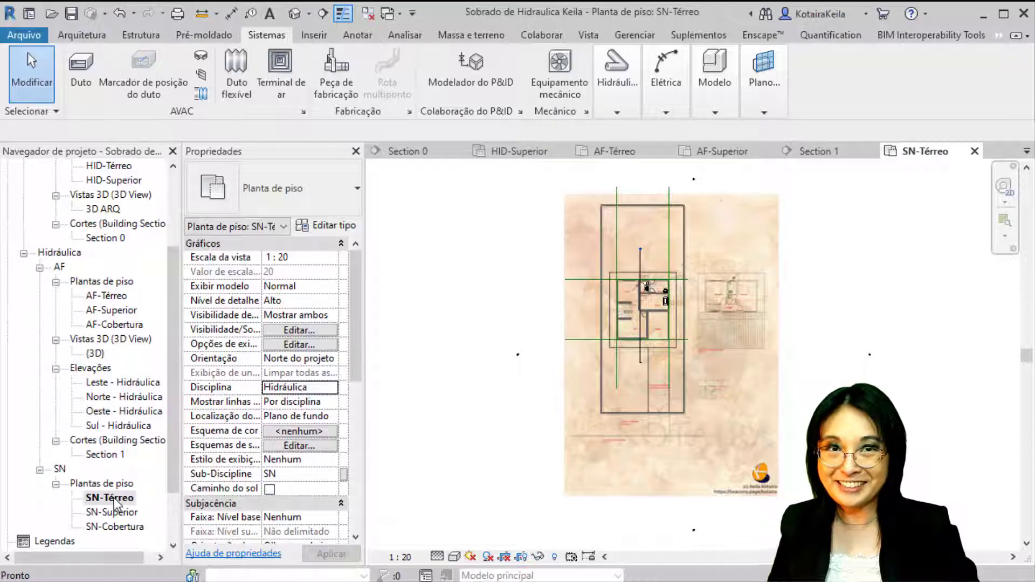
pyautogui.scroll(8, 647, 289)
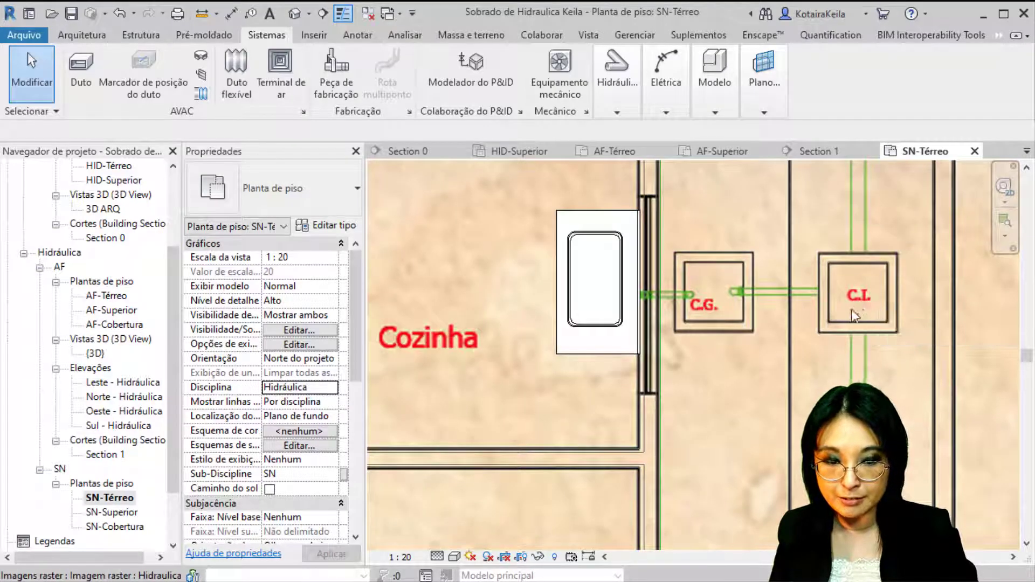
pyautogui.scroll(-5, 852, 309)
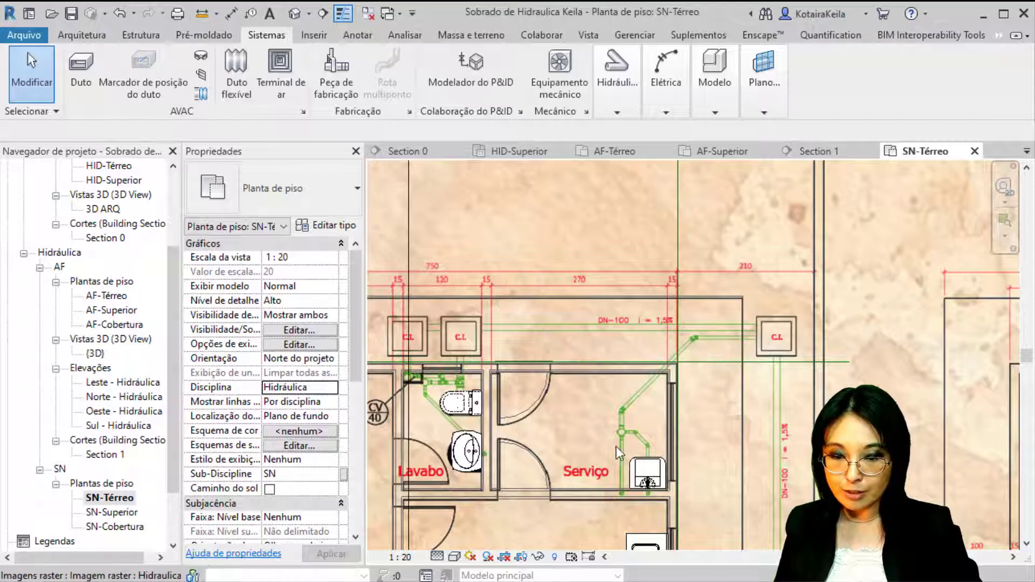
pyautogui.scroll(5, 617, 447)
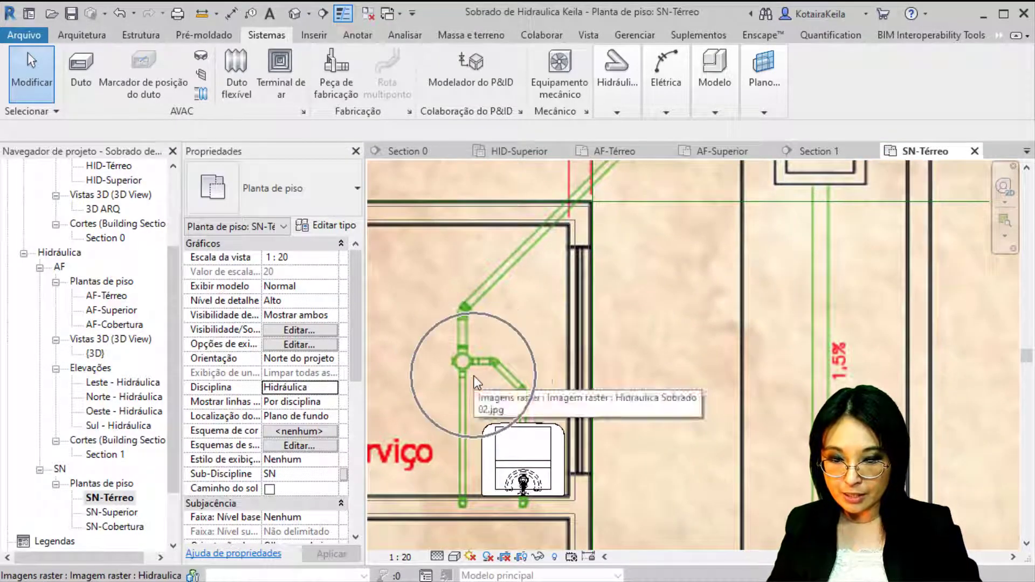
pyautogui.moveTo(425, 356); pyautogui.dragTo(853, 465, button='middle')
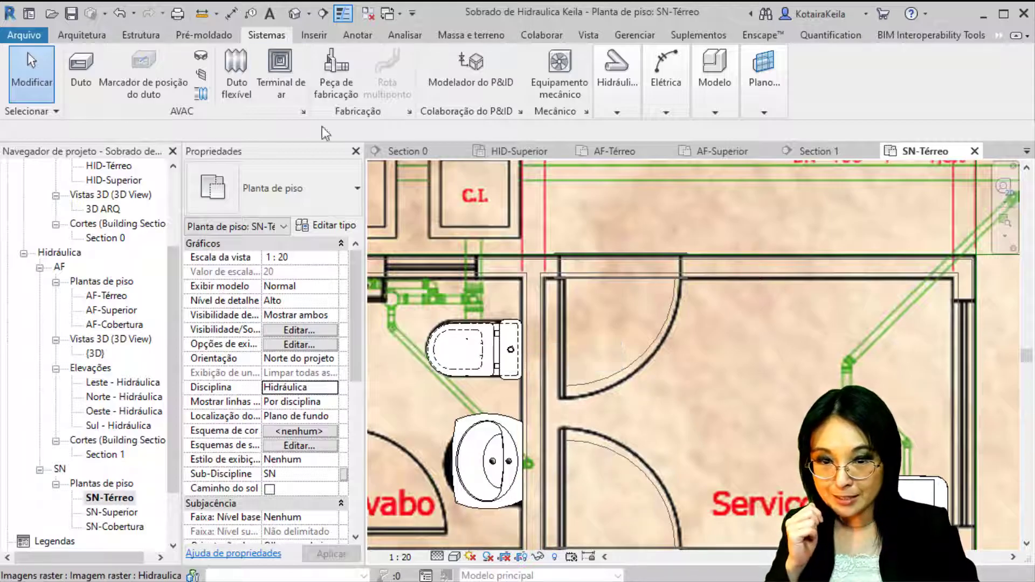
# - Start placing a plumbing fixture in SN-Térreo and filter its types by "caixa de ins"
pyautogui.click(620, 89)
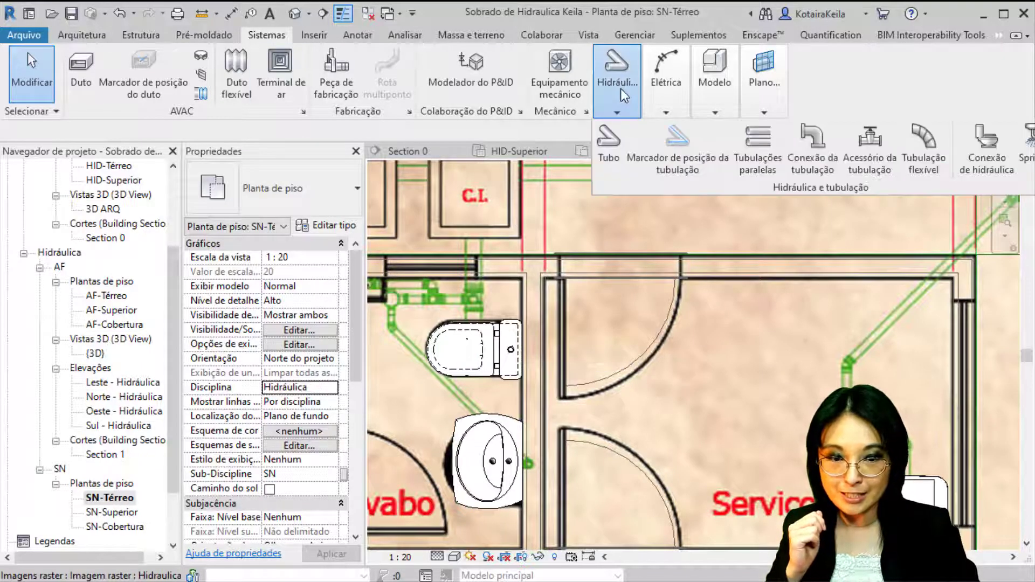
pyautogui.click(979, 163)
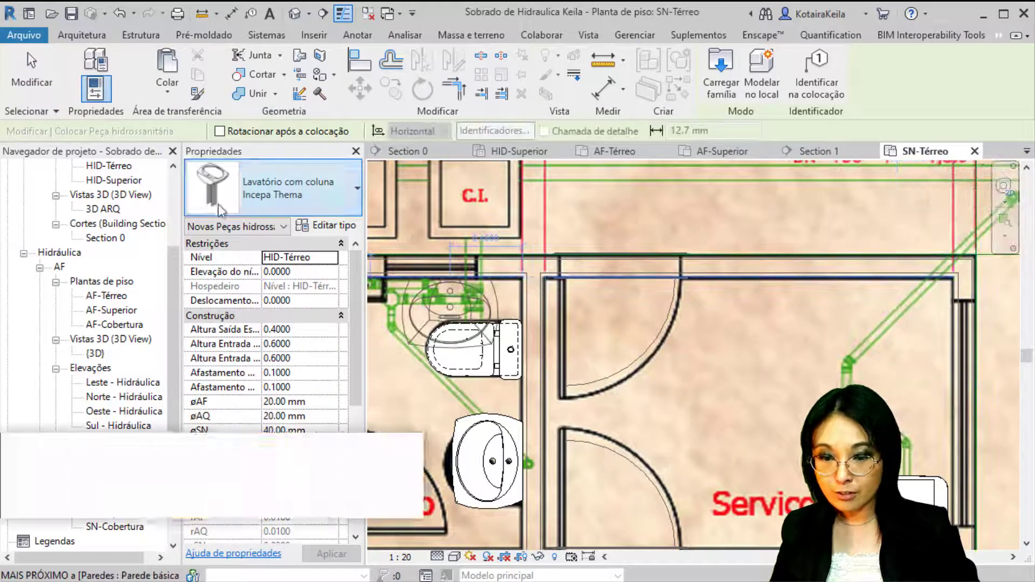
pyautogui.click(221, 208)
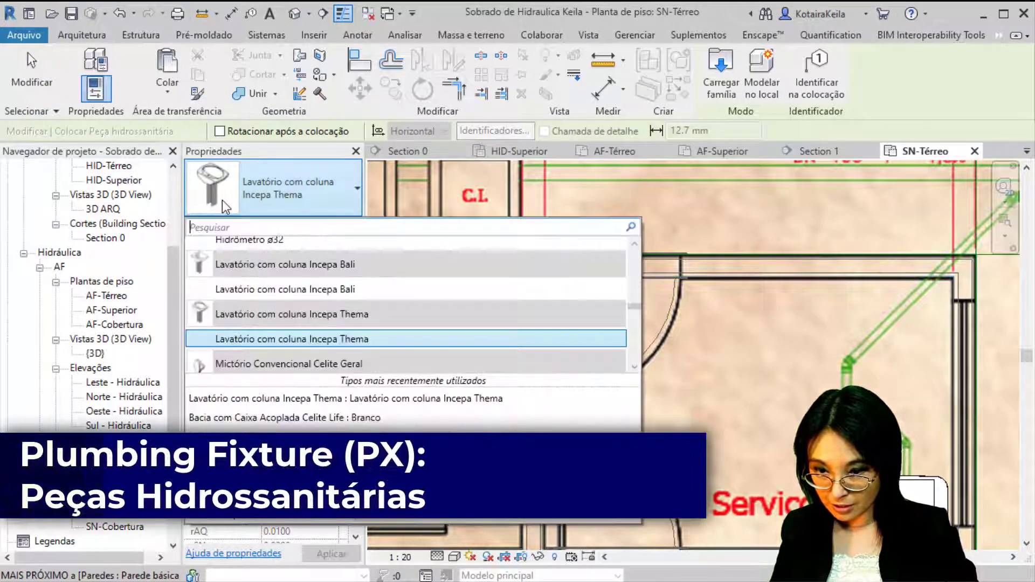
pyautogui.write('caixa')
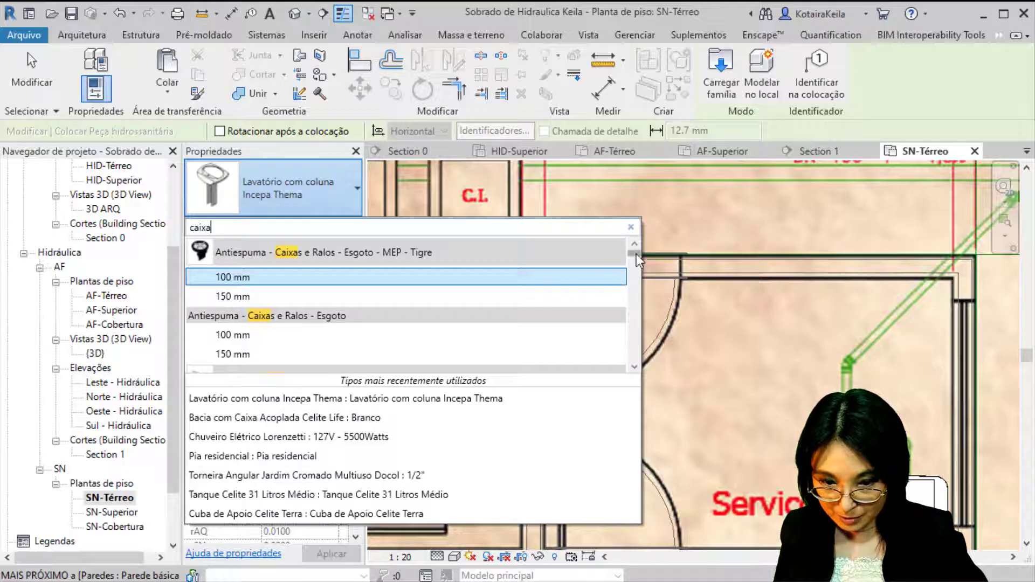
pyautogui.scroll(-8, 487, 322)
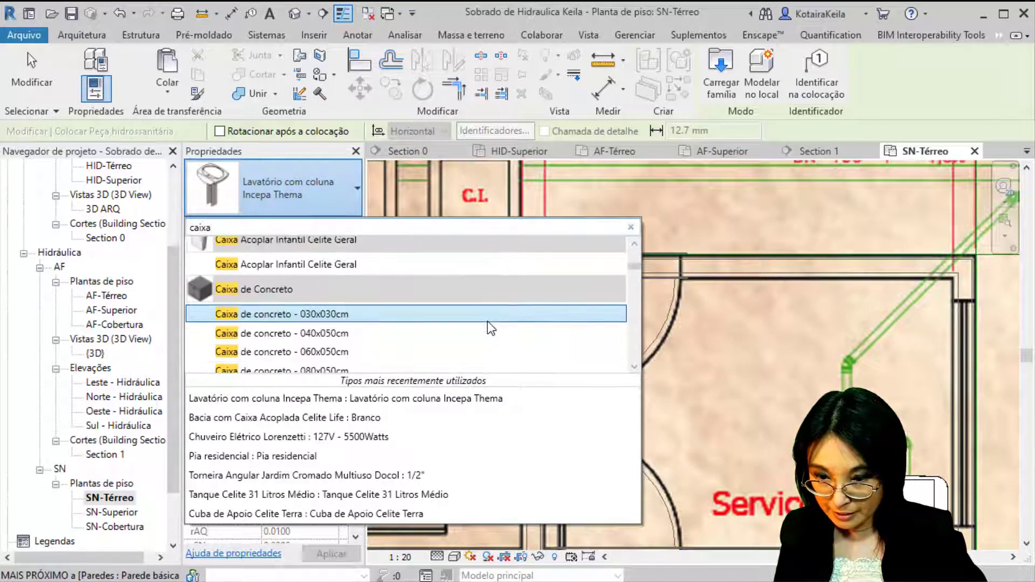
pyautogui.scroll(-4, 487, 322)
pyautogui.scroll(2, 487, 321)
pyautogui.write('de ')
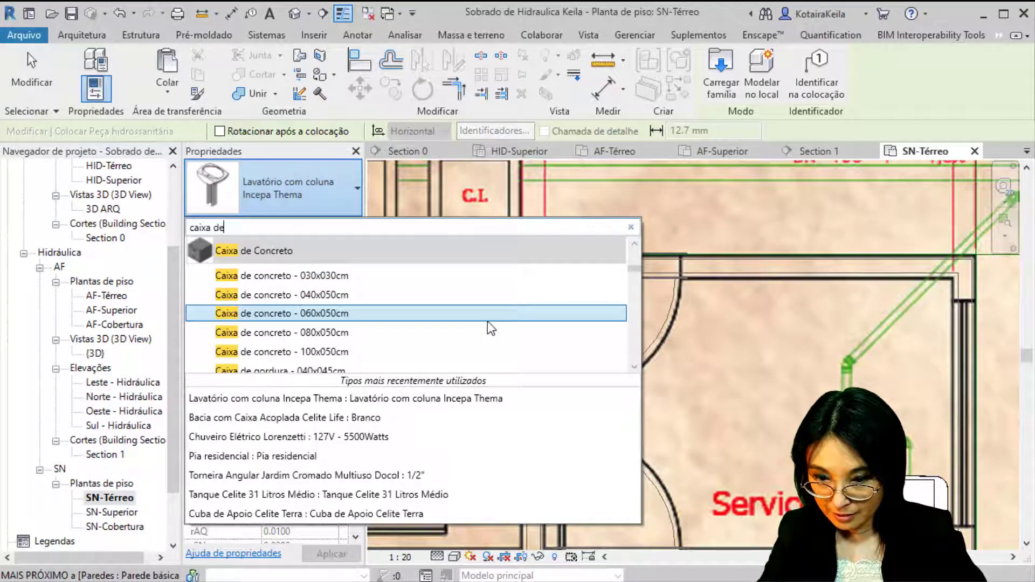
pyautogui.write('ins')
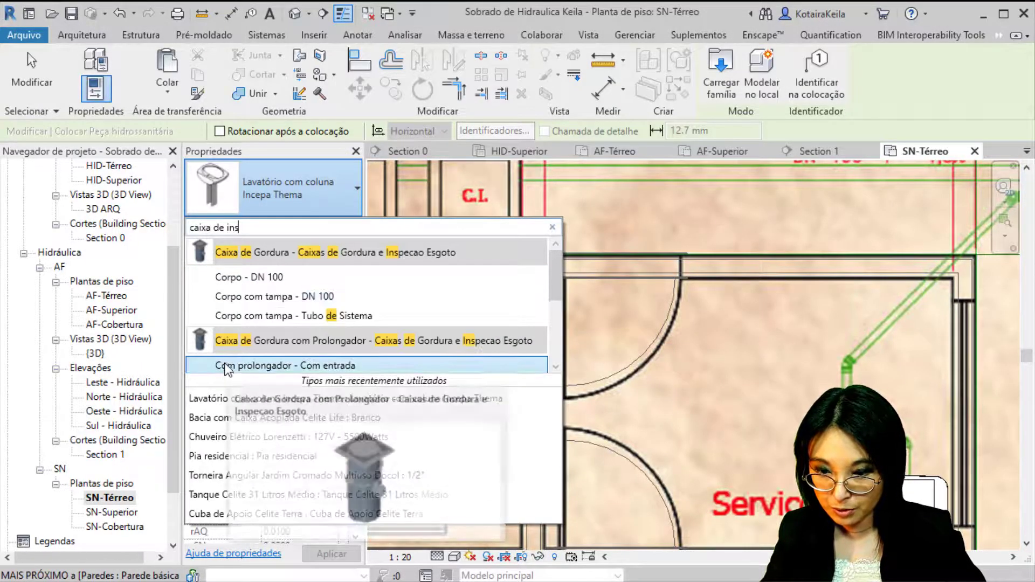
# - Choose the "Com prolongador - Com entrada" type of Caixa de Inspecao Interligacao Tigre com Prolongador for placement
pyautogui.scroll(-2, 226, 367)
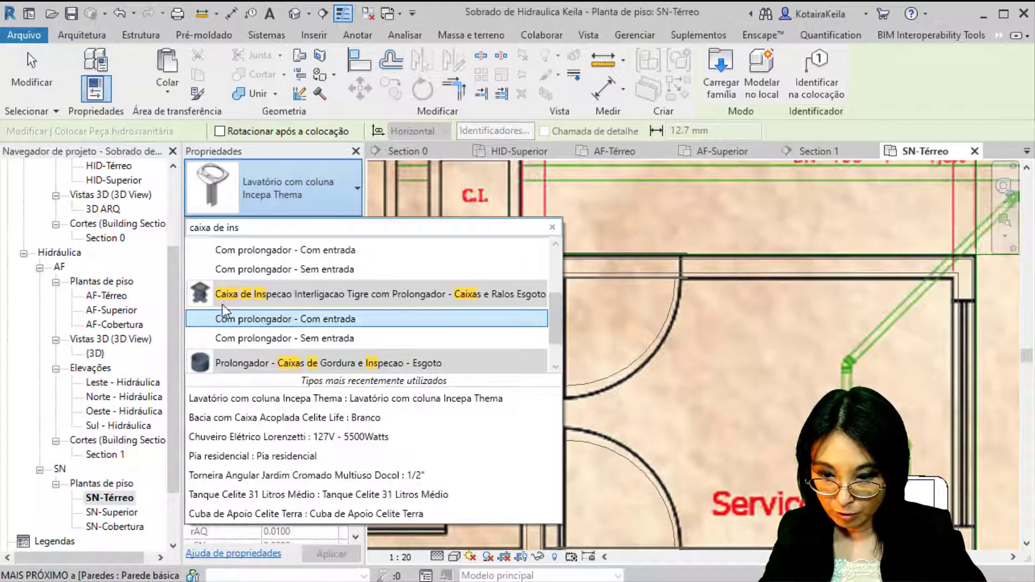
pyautogui.moveTo(206, 300)
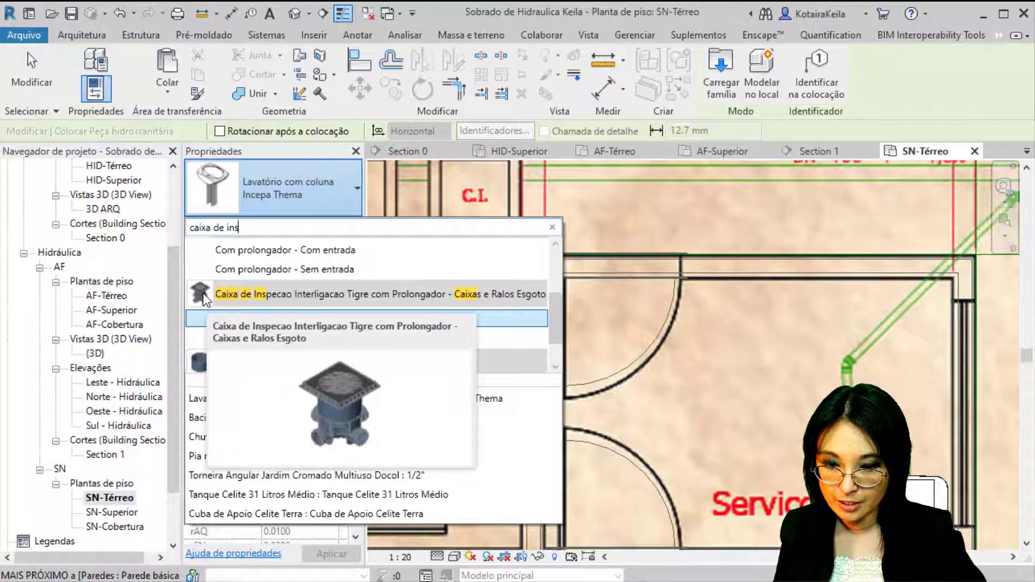
pyautogui.scroll(1, 205, 297)
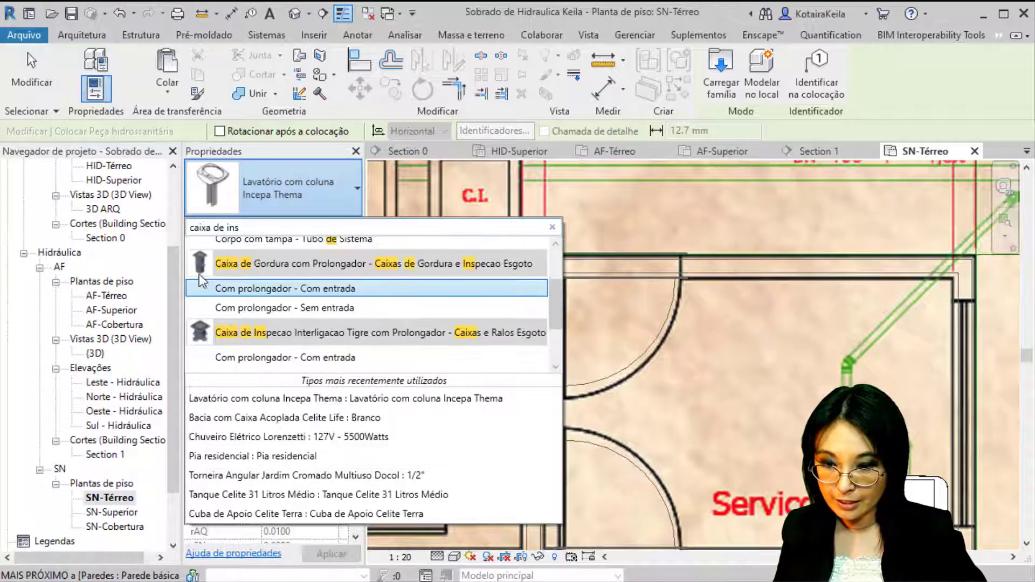
pyautogui.moveTo(200, 274)
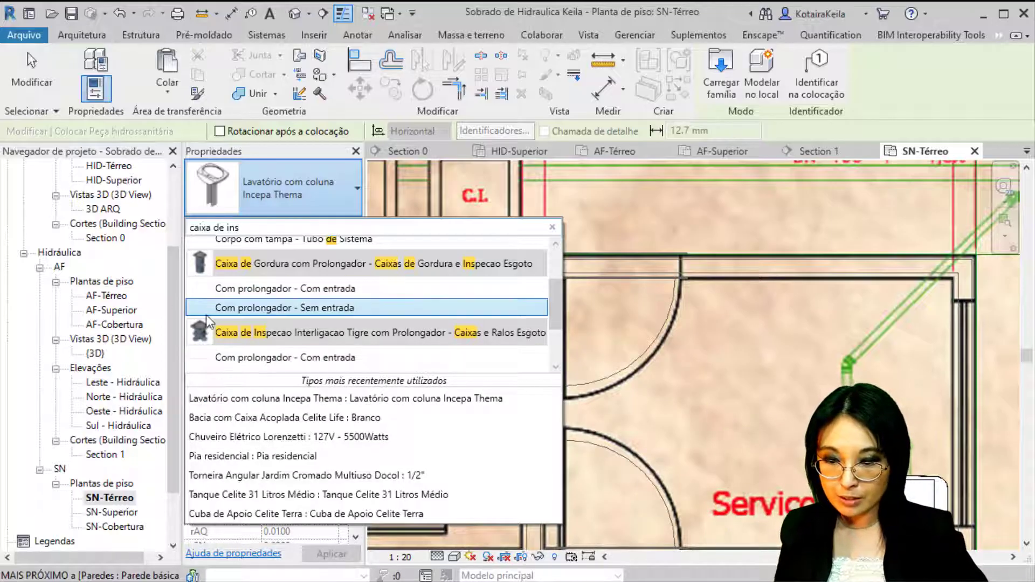
pyautogui.click(212, 358)
# - Place an inspection box on each of the two C.I. symbols outside the lavabo wall
pyautogui.scroll(2, 569, 359)
pyautogui.moveTo(570, 359); pyautogui.dragTo(610, 387, button='middle')
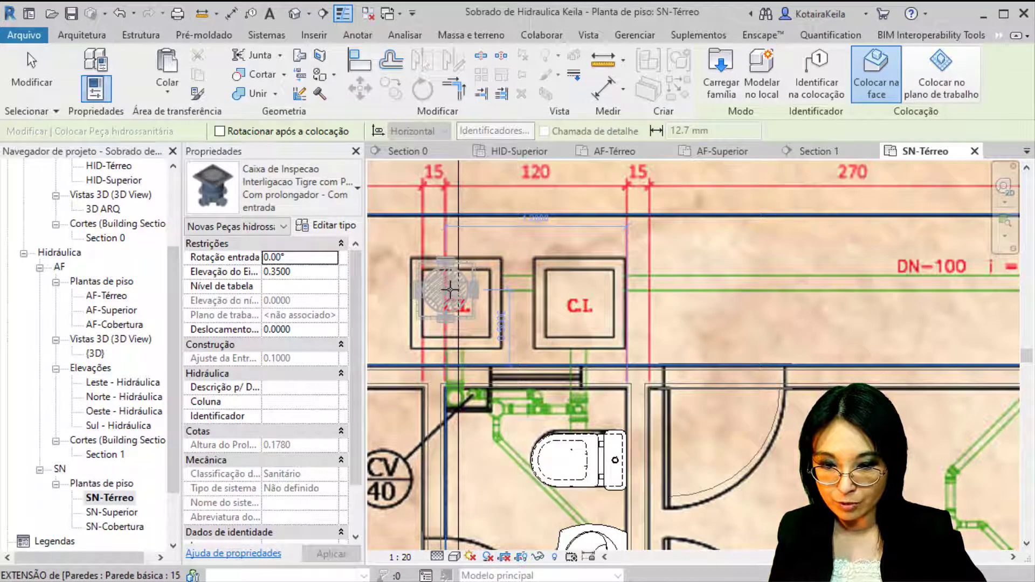
pyautogui.click(446, 289)
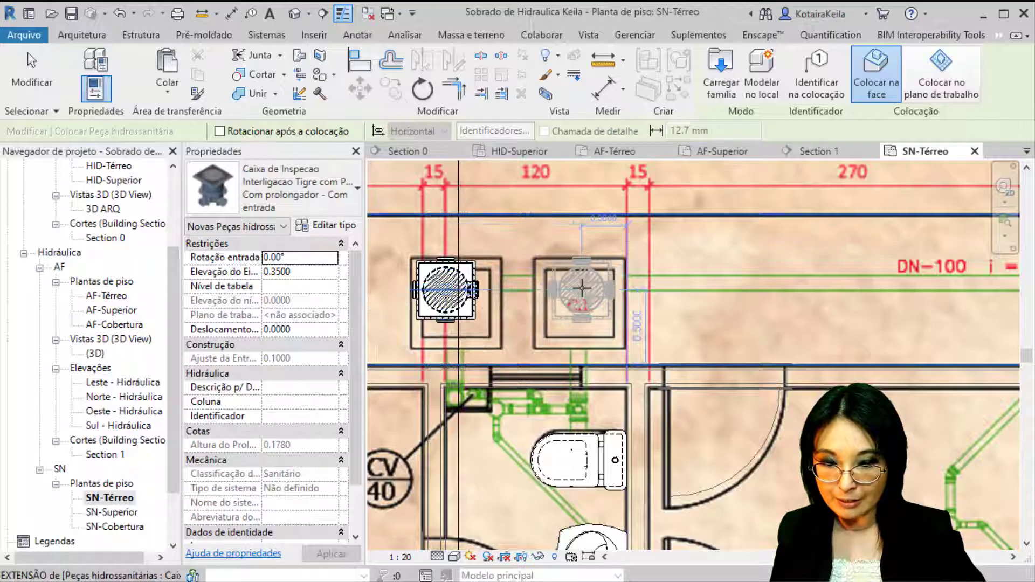
pyautogui.click(582, 288)
# - Place an inspection box on the C.I. symbol outside the service area, at the end of the DN-100 i = 1,5% pipe
pyautogui.scroll(-1, 584, 325)
pyautogui.scroll(-1, 727, 322)
pyautogui.moveTo(727, 322); pyautogui.dragTo(477, 297, button='middle')
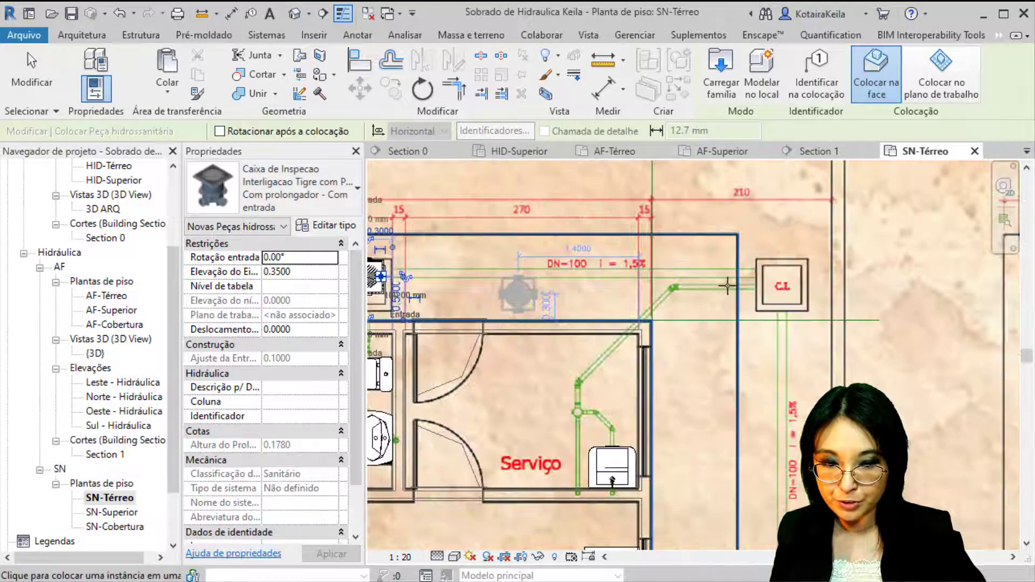
pyautogui.scroll(2, 728, 286)
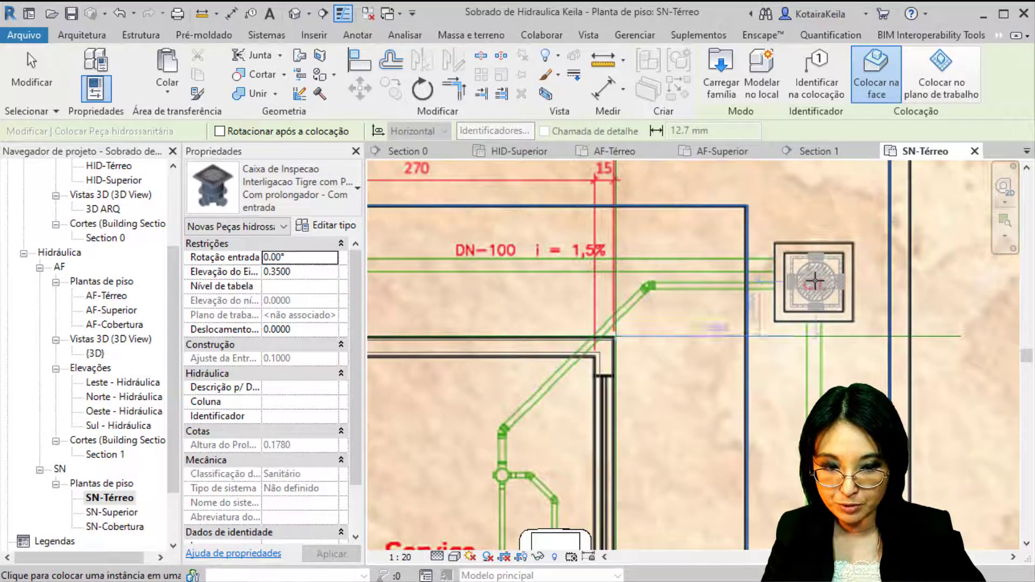
pyautogui.scroll(1, 811, 292)
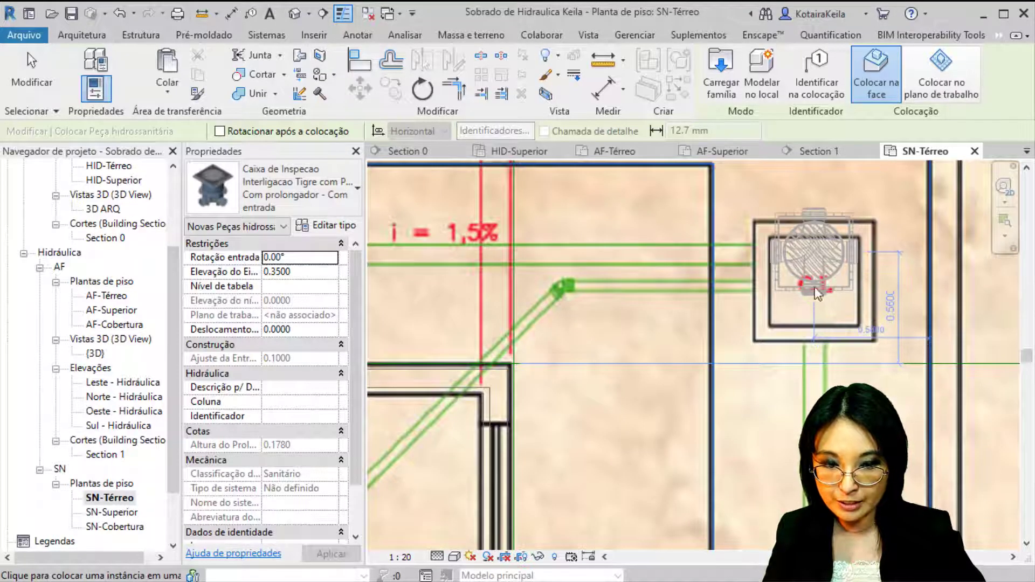
pyautogui.click(816, 290)
# - Place an inspection box on the C.I. symbol next to the kitchen's C.G. symbol
pyautogui.scroll(-4, 717, 383)
pyautogui.moveTo(715, 434); pyautogui.dragTo(571, 114, button='middle')
pyautogui.scroll(2, 600, 301)
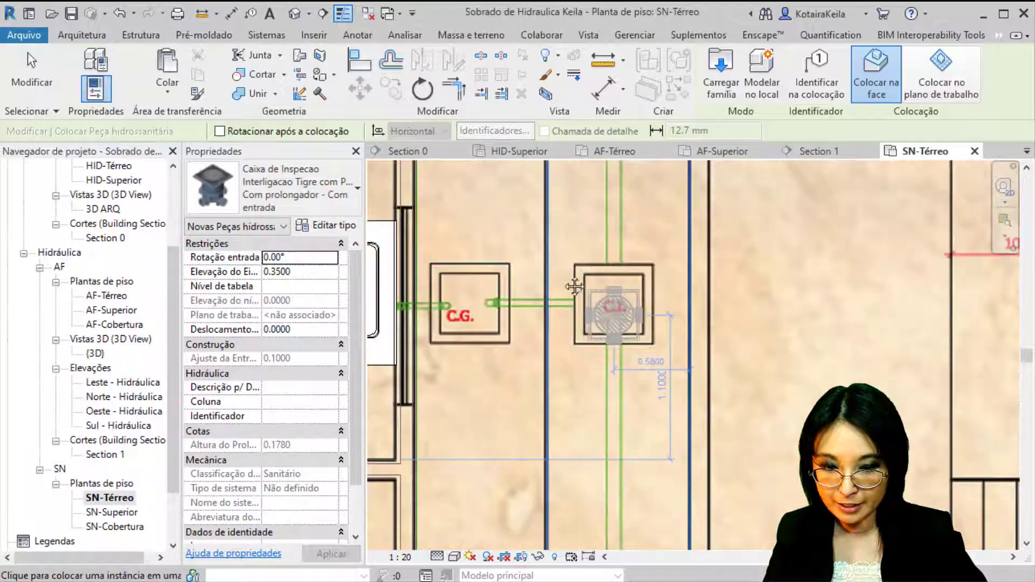
pyautogui.scroll(2, 586, 302)
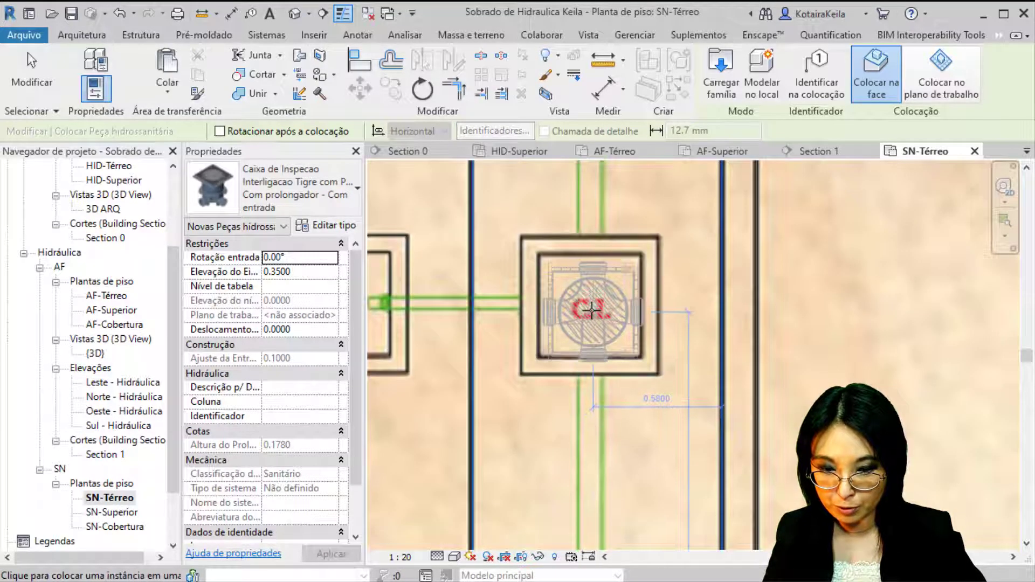
# - Place an inspection box on the C.I. symbol where the side-passage sewage pipe turns the corner below the kitchen
pyautogui.scroll(-4, 517, 333)
pyautogui.scroll(2, 512, 377)
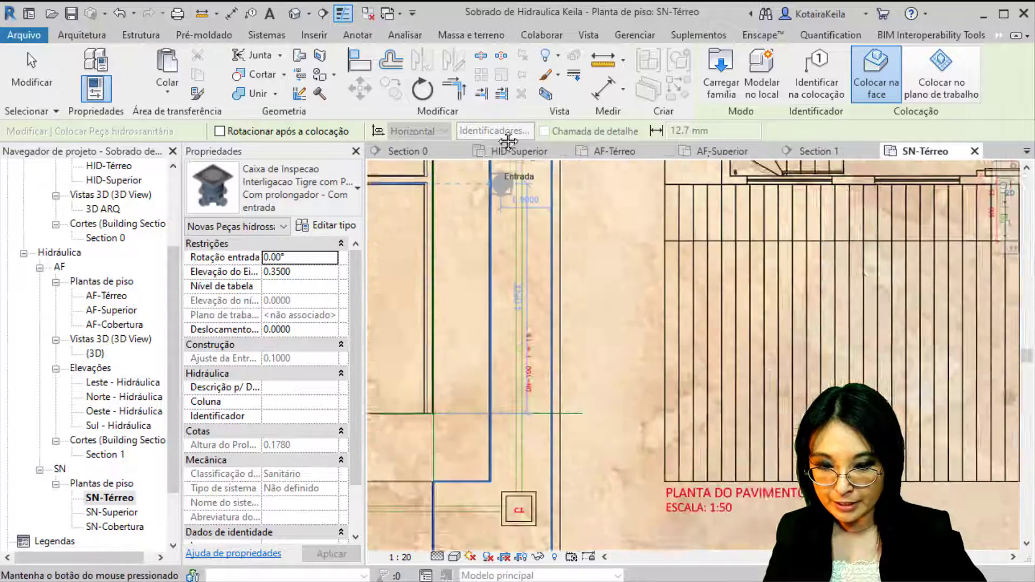
pyautogui.scroll(2, 515, 421)
pyautogui.scroll(2, 515, 421)
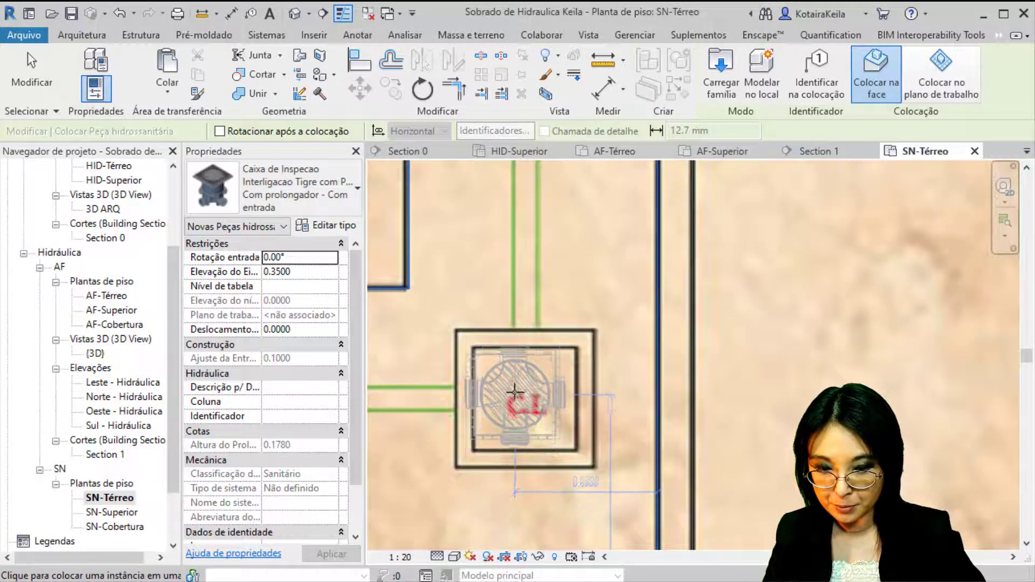
pyautogui.click(521, 388)
# - Place an inspection box on the C.I. symbol at the far end of the DN-100 i = 1% pipe, where the line turns towards the street
pyautogui.scroll(-3, 522, 389)
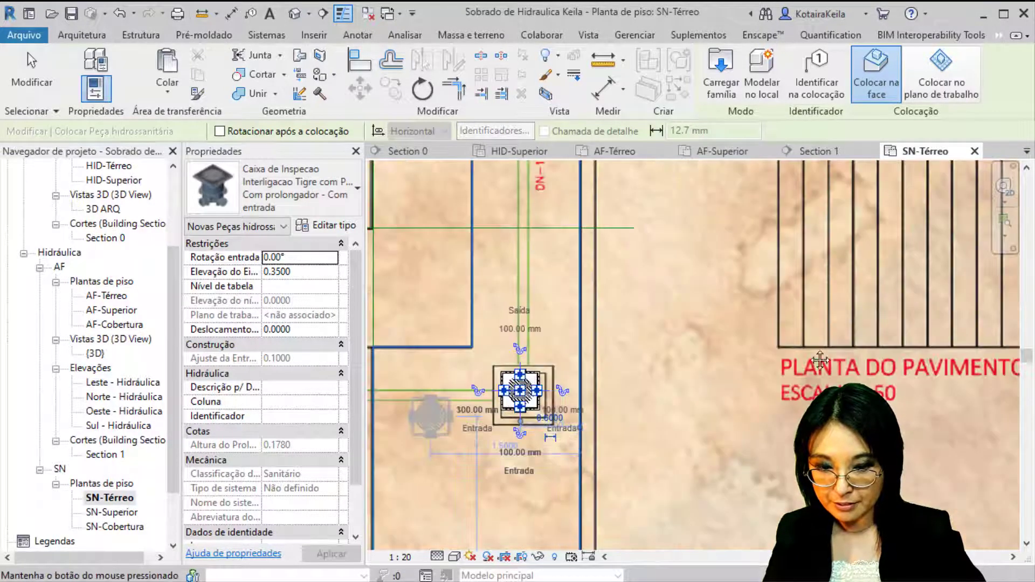
pyautogui.moveTo(432, 416); pyautogui.dragTo(919, 323, button='middle')
pyautogui.moveTo(487, 393); pyautogui.dragTo(745, 367, button='middle')
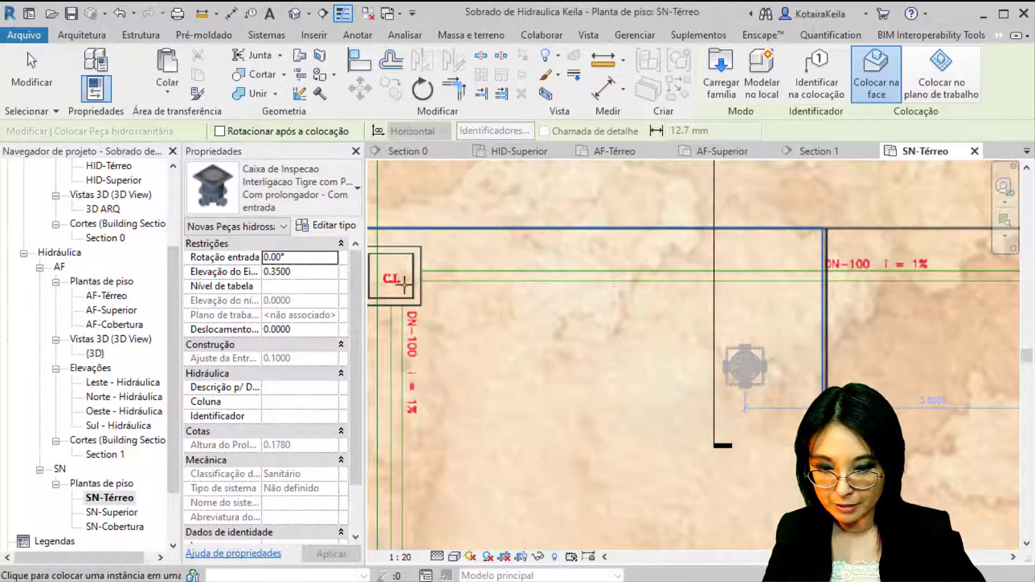
pyautogui.moveTo(408, 285); pyautogui.dragTo(548, 290, button='middle')
pyautogui.scroll(1, 542, 285)
pyautogui.scroll(1, 515, 274)
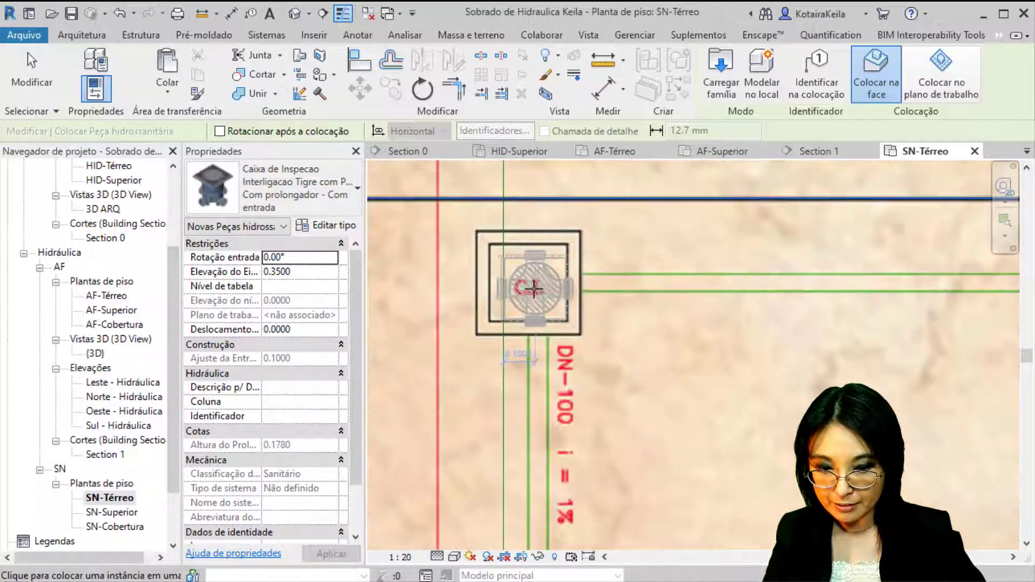
pyautogui.click(542, 365)
# - Place an inspection box on the C.I. symbol at the front boundary, above the "Liga na Tubulação Coletora" note
pyautogui.scroll(-2, 541, 372)
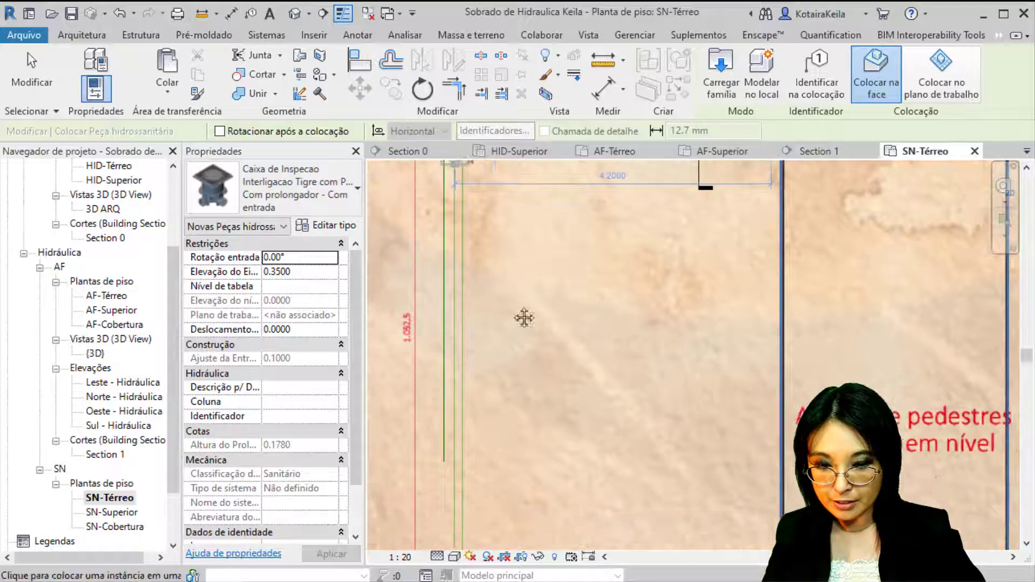
pyautogui.scroll(5, 439, 411)
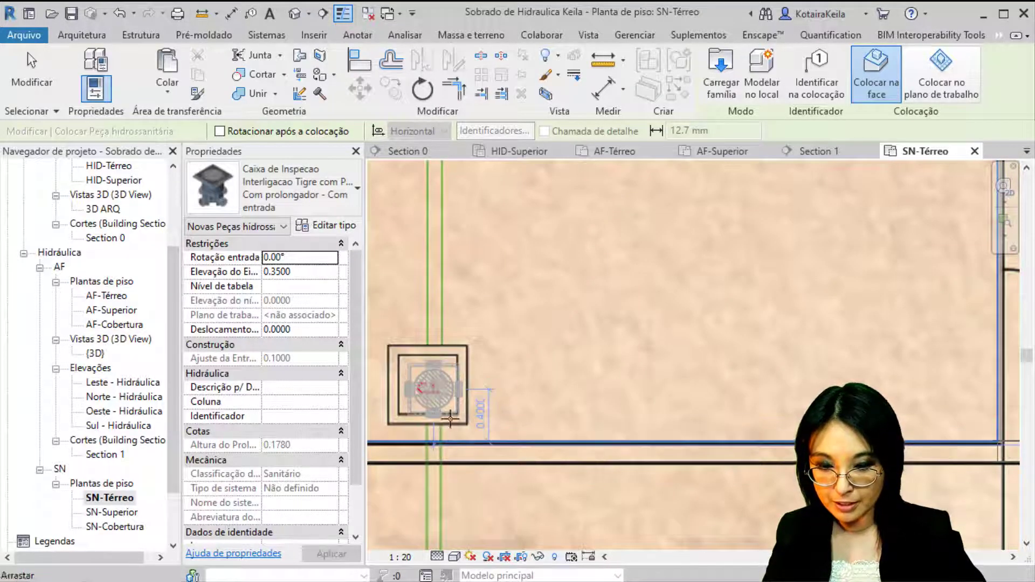
pyautogui.scroll(-6, 434, 396)
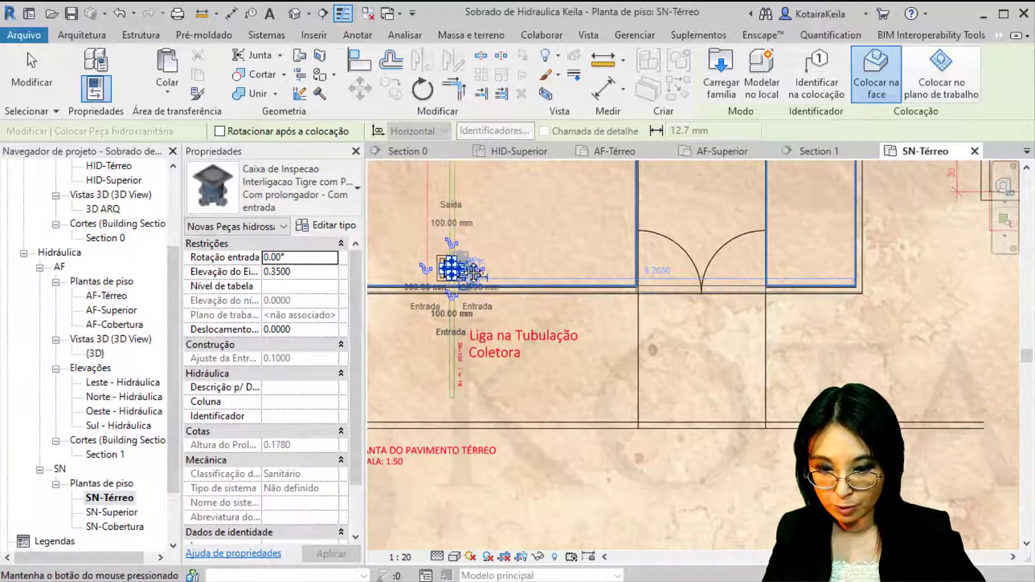
# - Search the plumbing fixture types for "gord" and choose Caixa de Gordura com Prolongador, type Com prolongador - Com entrada
pyautogui.moveTo(473, 272); pyautogui.dragTo(382, 464, button='middle')
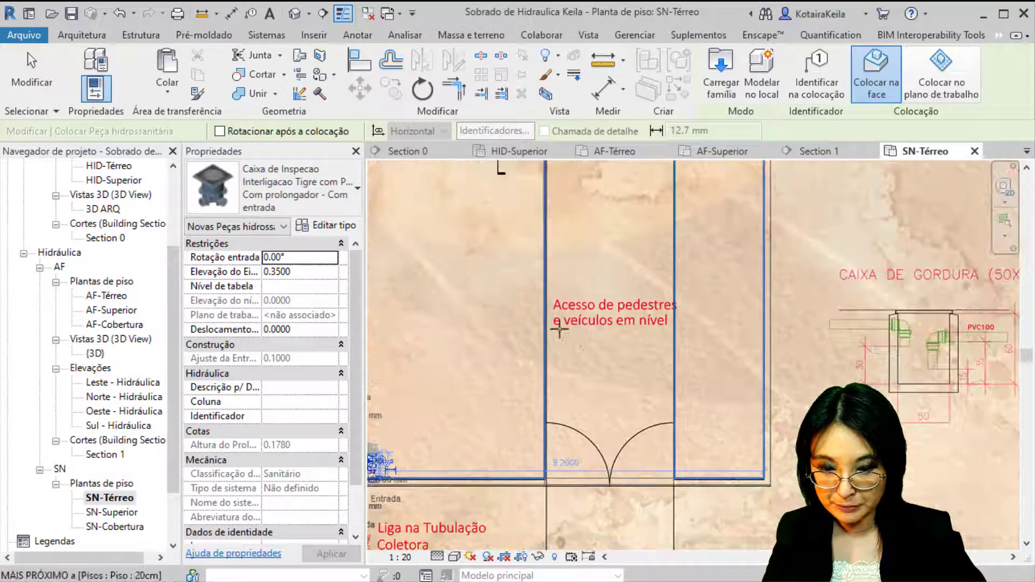
pyautogui.scroll(-3, 559, 330)
pyautogui.scroll(6, 458, 308)
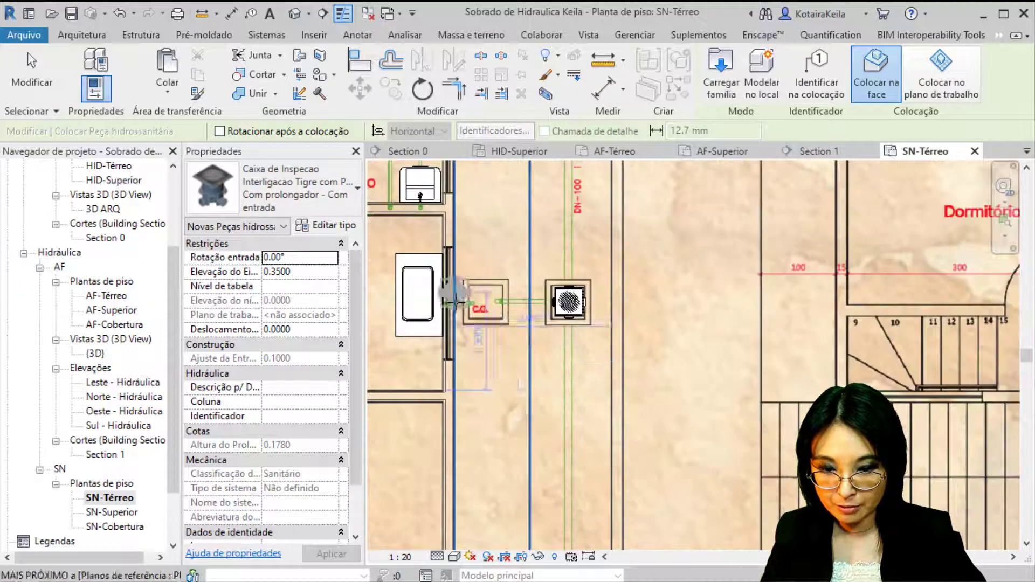
pyautogui.scroll(3, 455, 299)
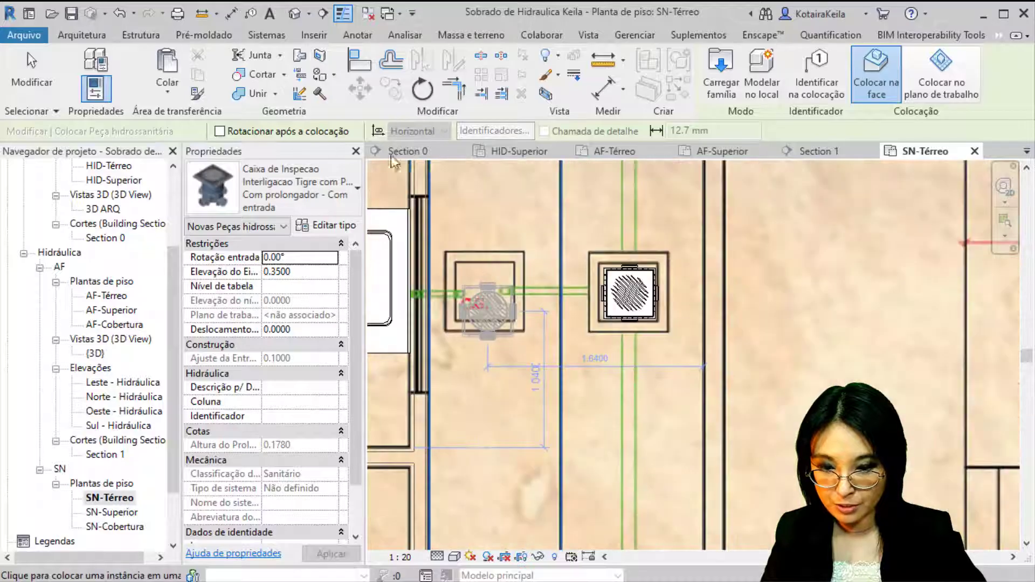
pyautogui.click(298, 186)
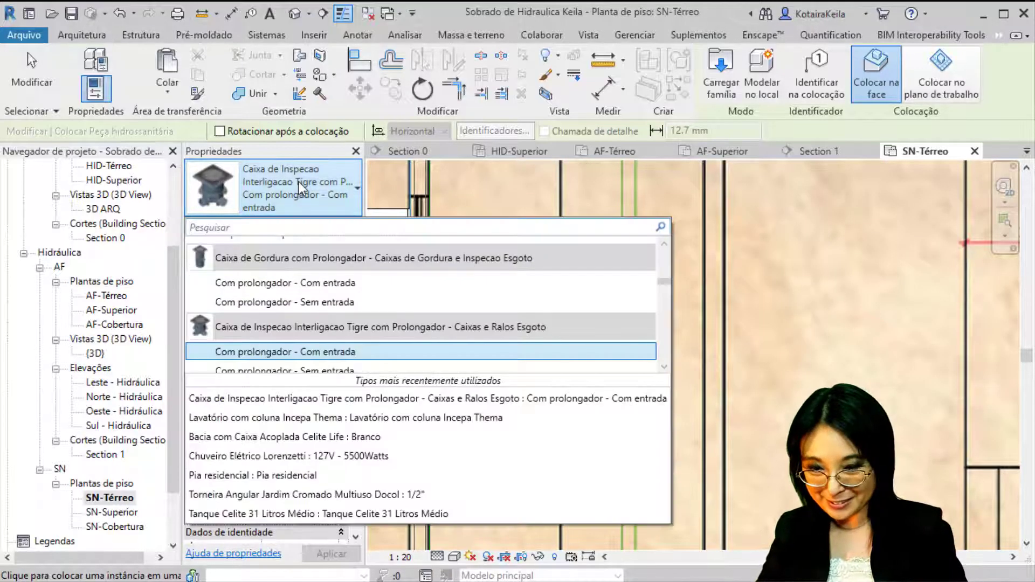
pyautogui.write('gorda')
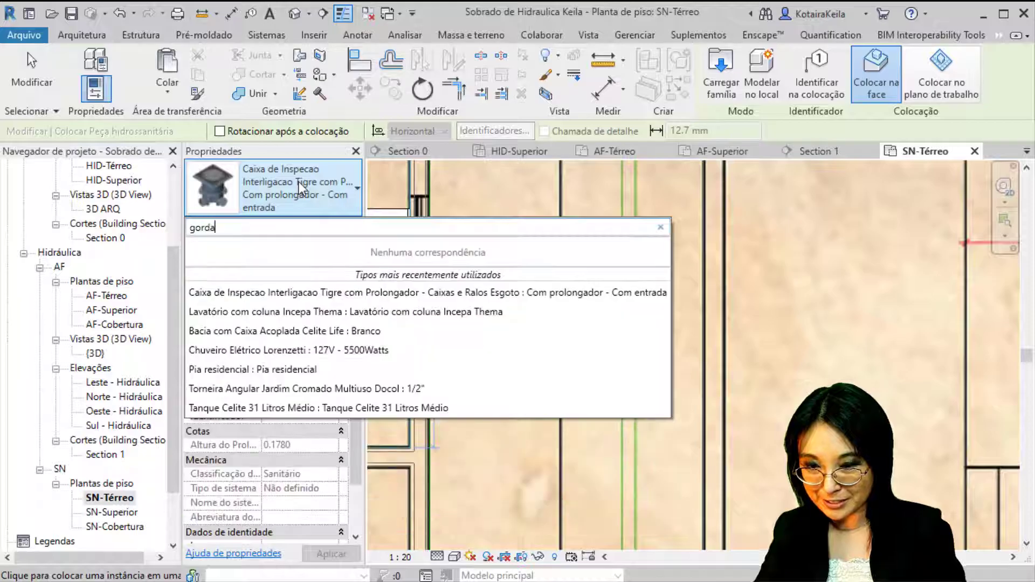
pyautogui.press('BackSpace')
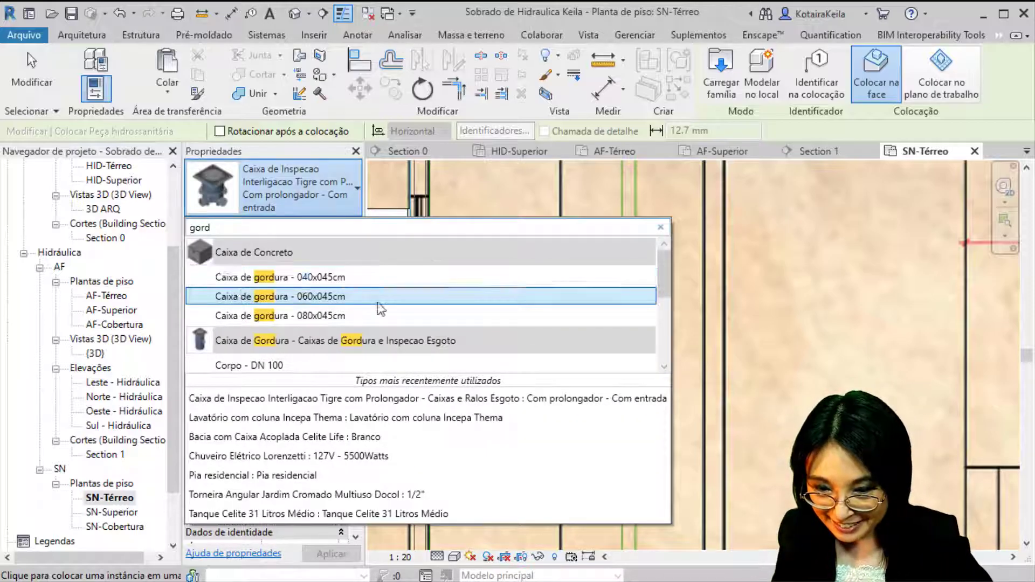
pyautogui.scroll(-1, 270, 298)
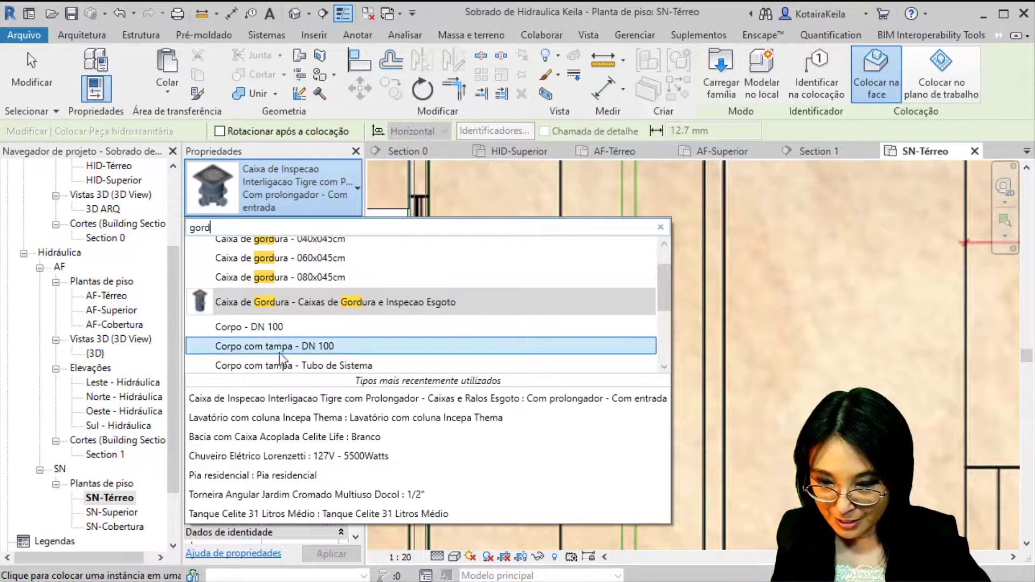
pyautogui.scroll(-1, 280, 349)
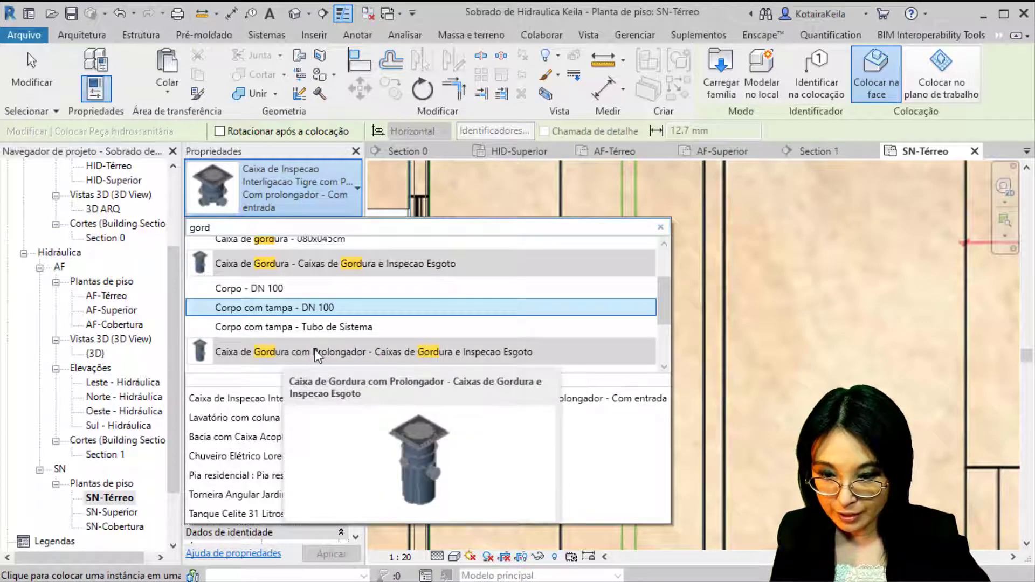
pyautogui.press('ctrl')
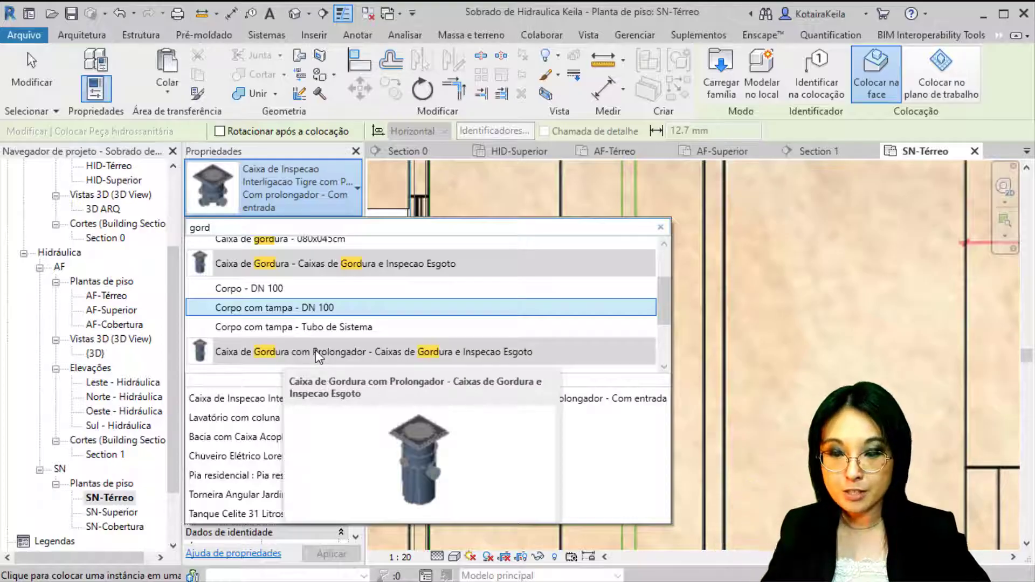
pyautogui.scroll(-1, 315, 350)
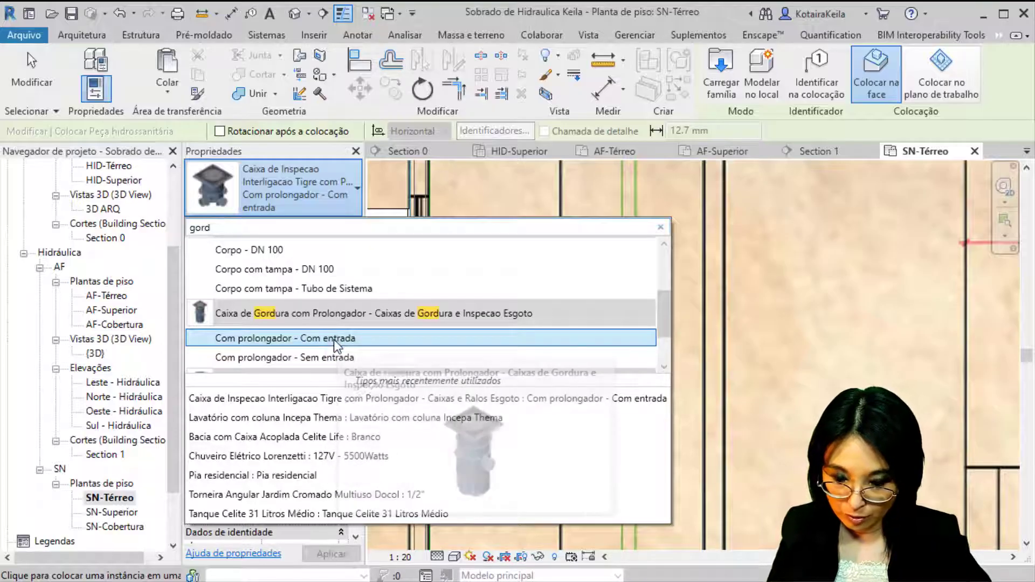
pyautogui.click(339, 340)
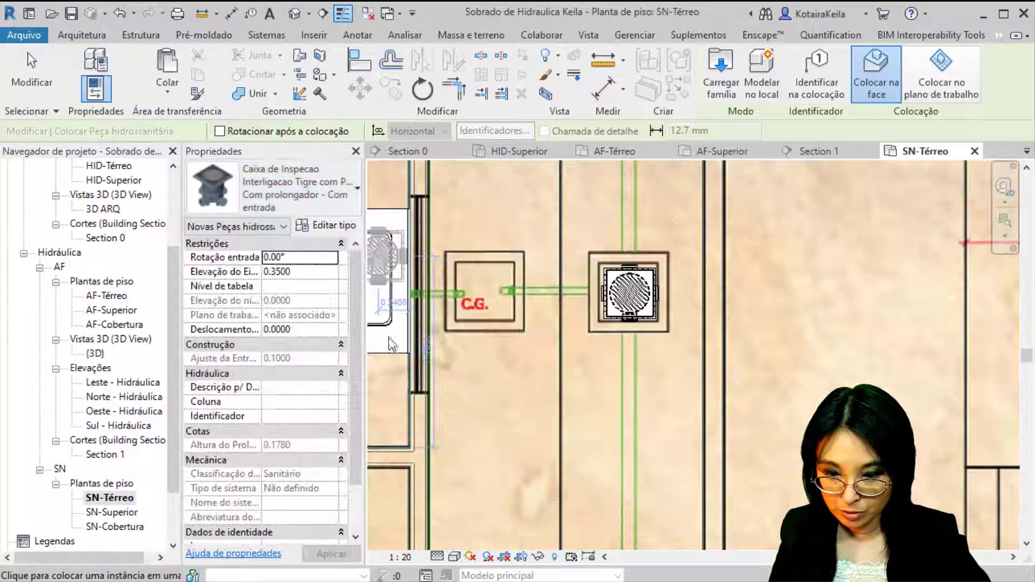
# - Place the grease box on the C.G. symbol outside the kitchen and end the placement
pyautogui.click(490, 289)
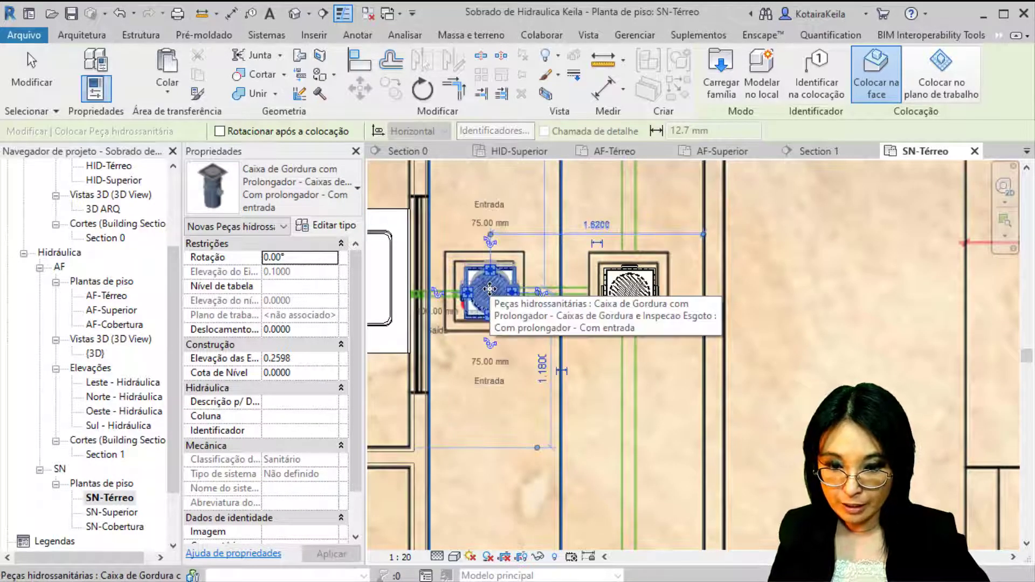
pyautogui.scroll(1, 489, 289)
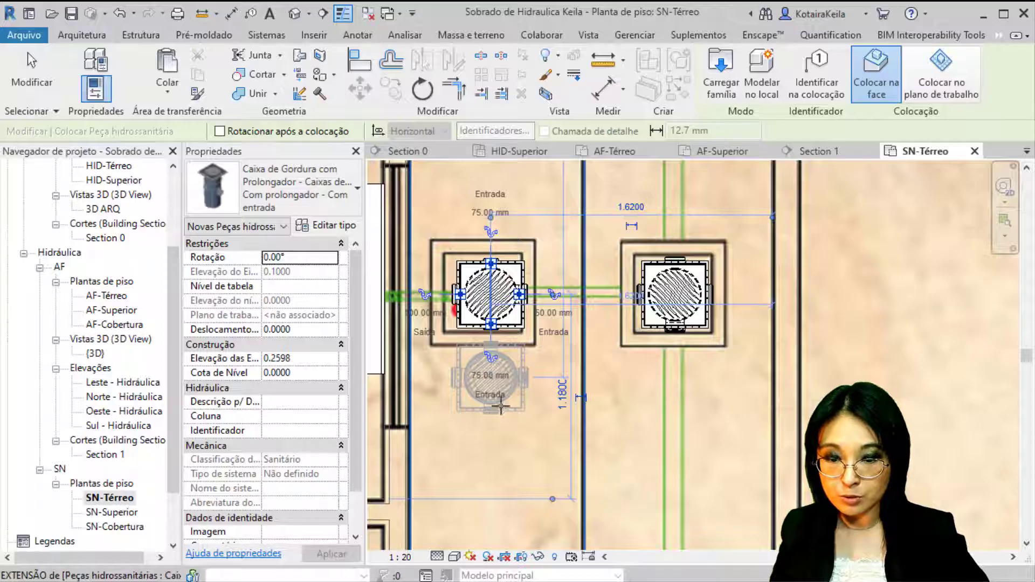
pyautogui.press('Escape')
pyautogui.press('Escape')
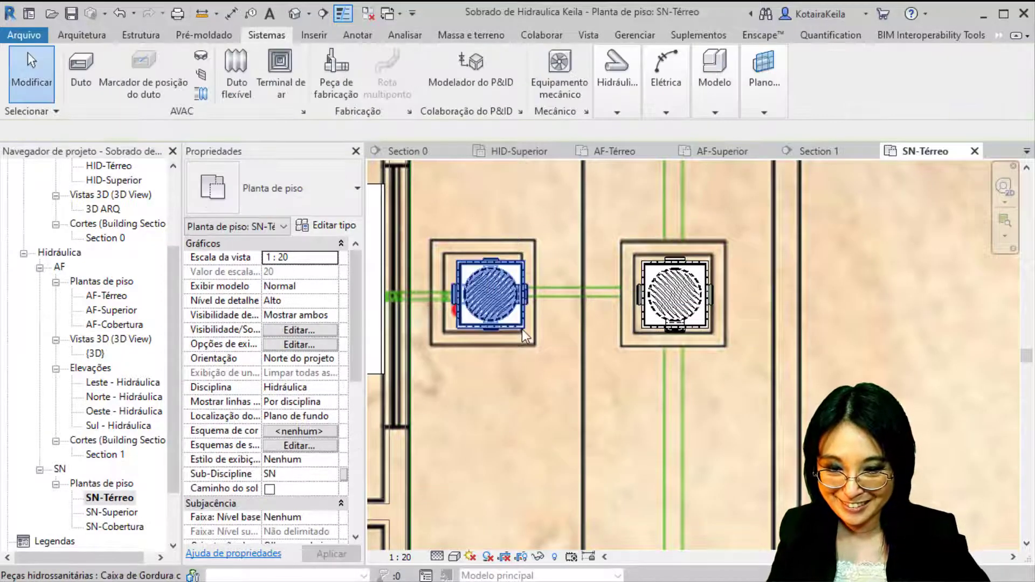
# - Rotate the grease box 180° so its inlet faces the kitchen sink and its 100 mm outlet faces the inspection box
pyautogui.click(522, 329)
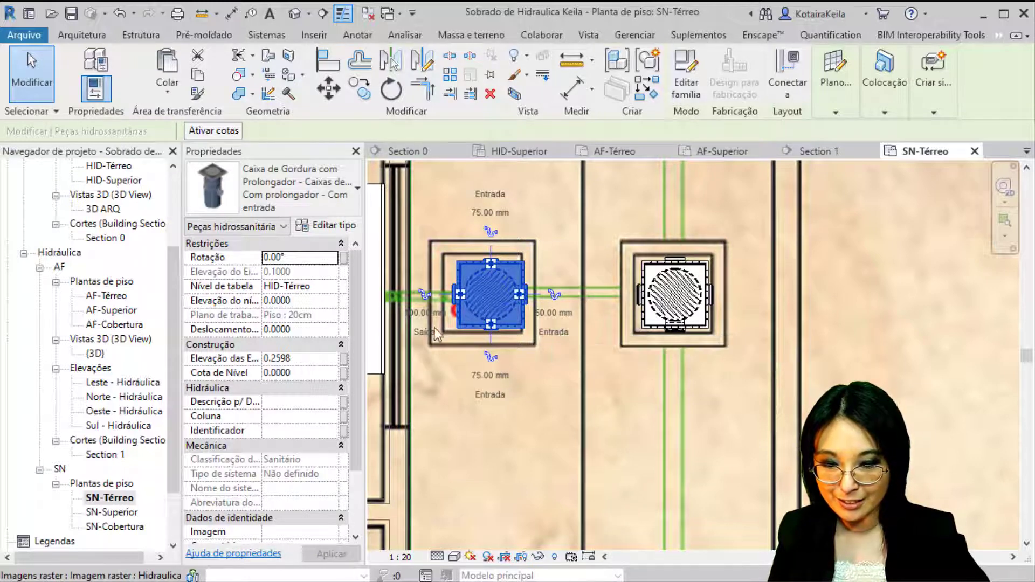
pyautogui.moveTo(419, 318); pyautogui.dragTo(557, 336, button='middle')
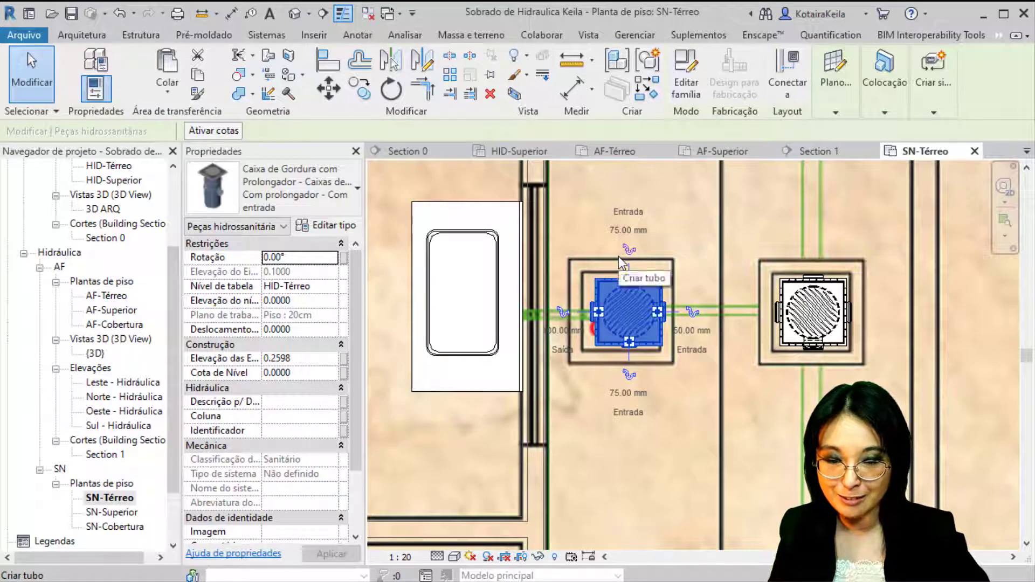
pyautogui.press('space')
pyautogui.press('space')
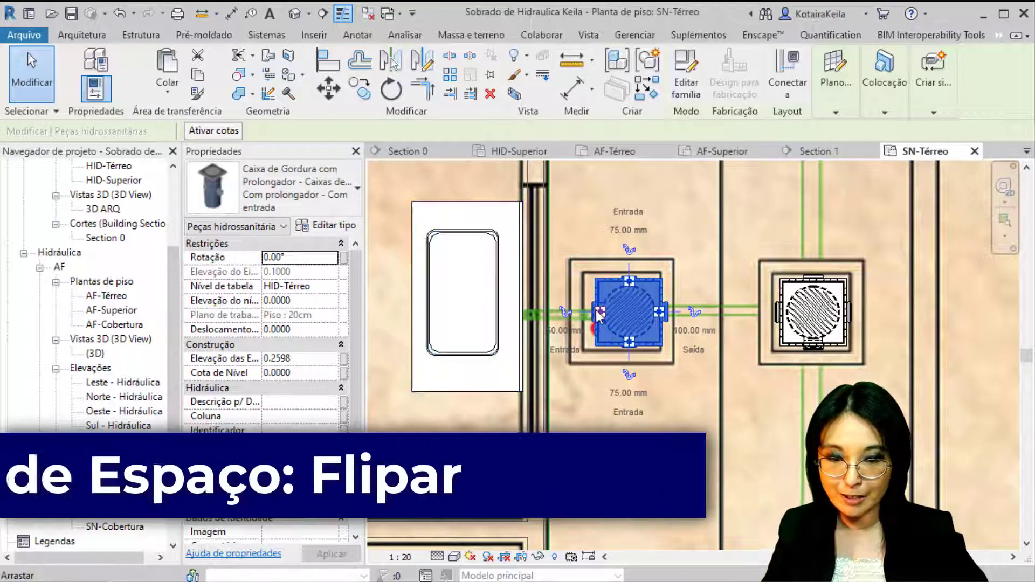
pyautogui.press('ctrl')
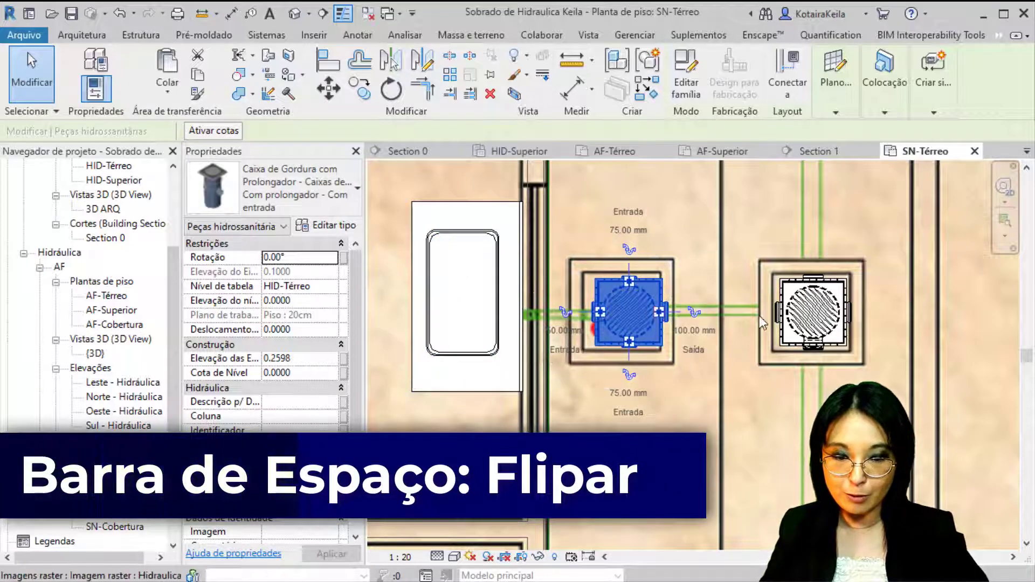
# - Rotate the inspection box beside the grease box so its 100 mm outlet faces down the side-passage sewage line towards the street
pyautogui.click(790, 315)
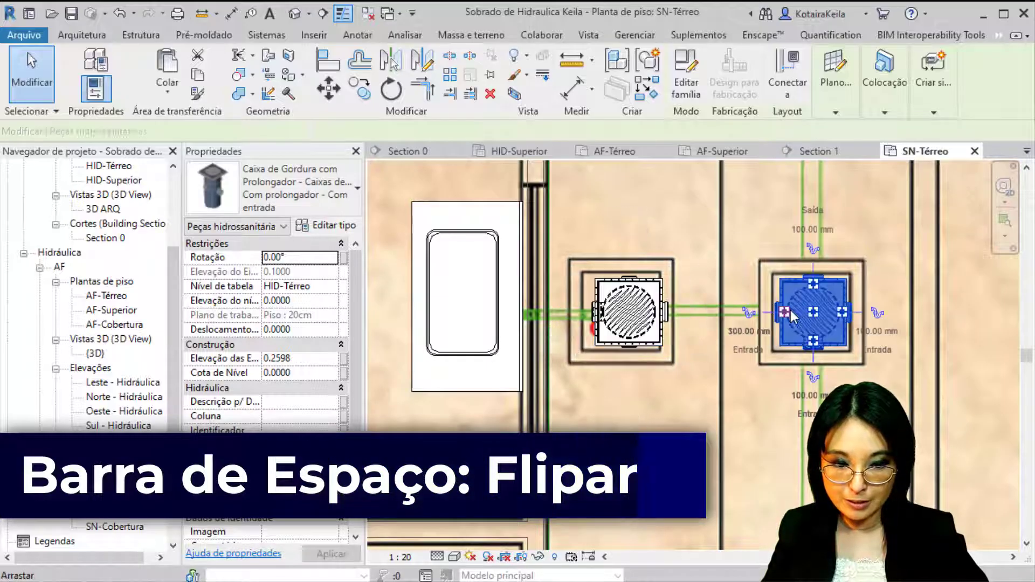
pyautogui.press('space')
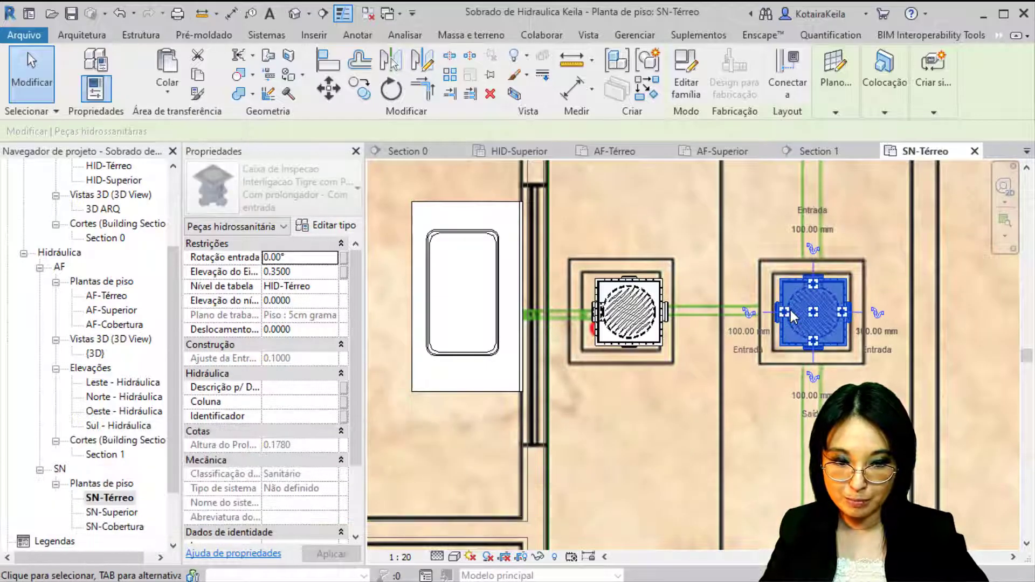
pyautogui.moveTo(753, 347); pyautogui.dragTo(659, 285, button='middle')
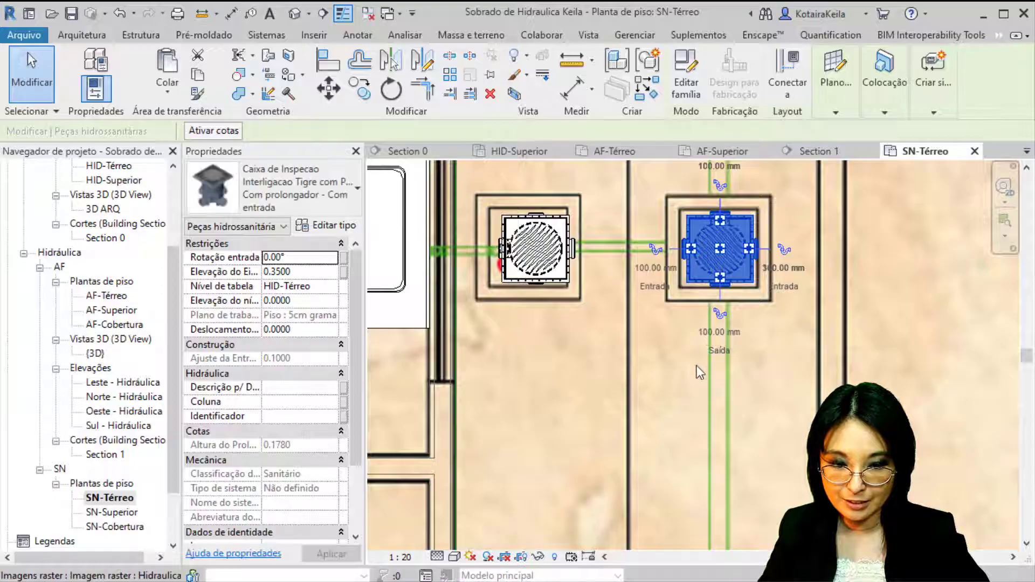
pyautogui.press('ctrl')
pyautogui.moveTo(645, 383); pyautogui.dragTo(604, 448, button='middle')
pyautogui.press('ctrl')
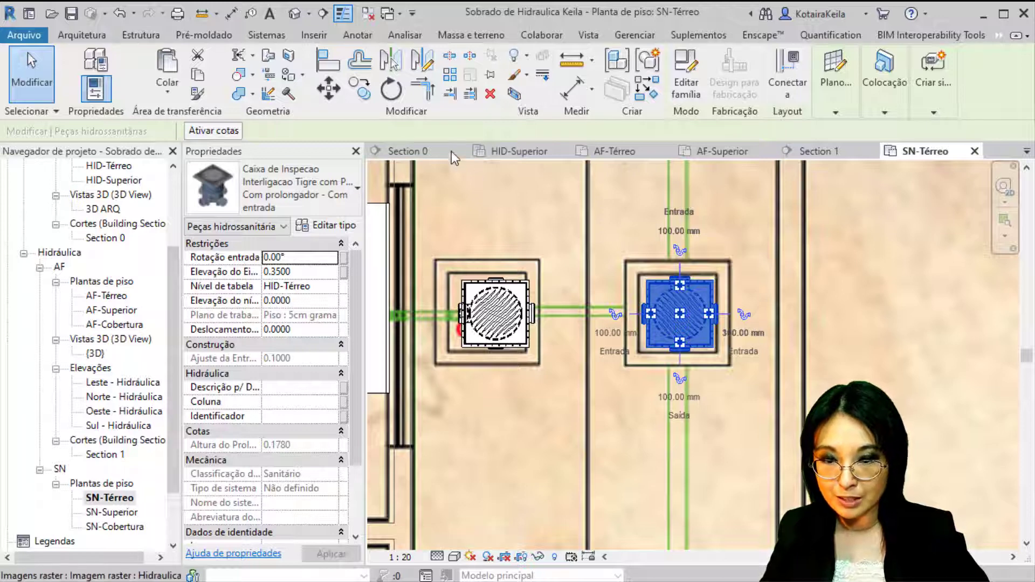
# - Align the centres of the grease box and the neighbouring inspection box with the kitchen sink's horizontal centre line
pyautogui.click(326, 63)
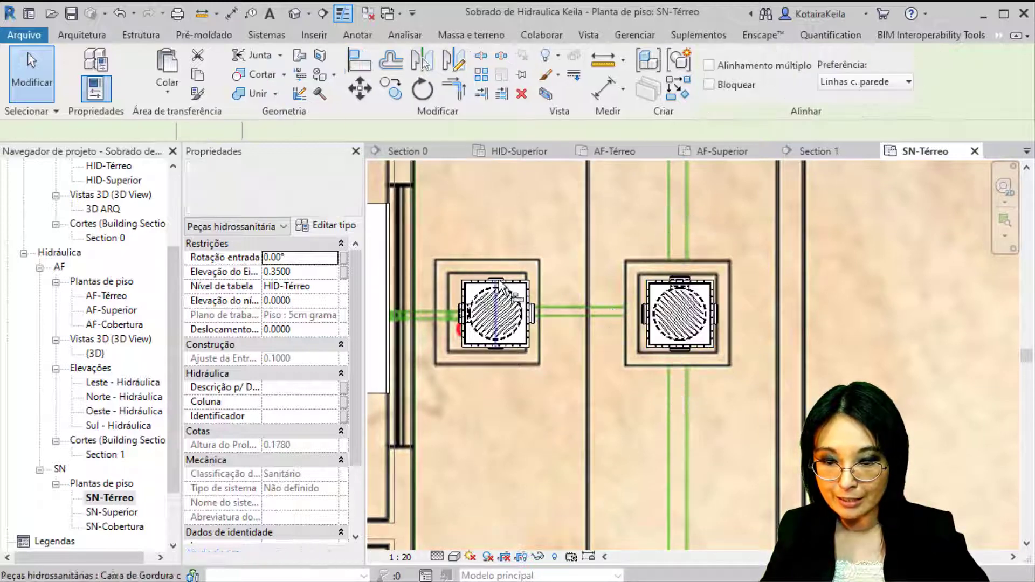
pyautogui.moveTo(378, 302); pyautogui.dragTo(483, 288, button='middle')
pyautogui.click(442, 281)
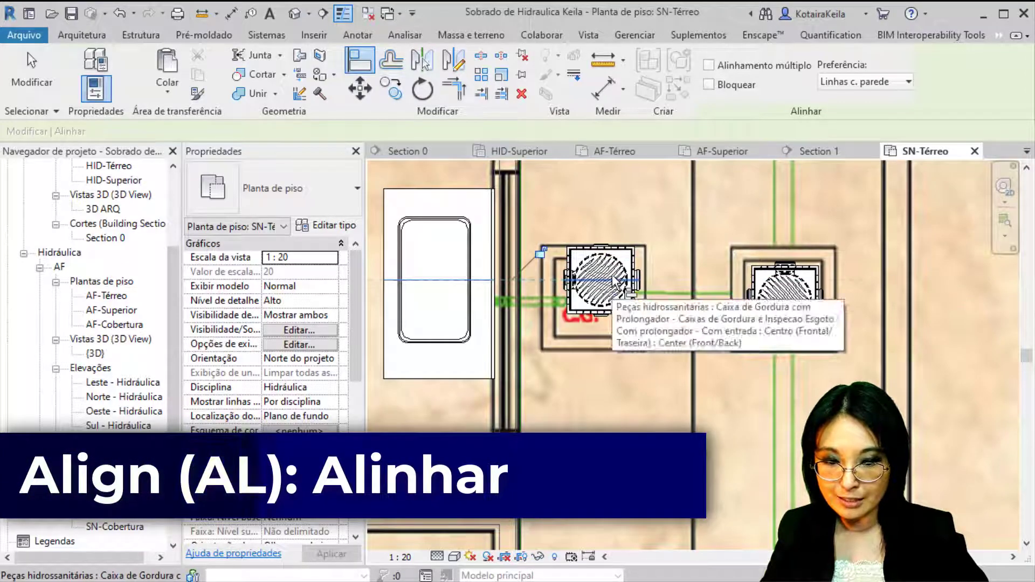
pyautogui.click(614, 283)
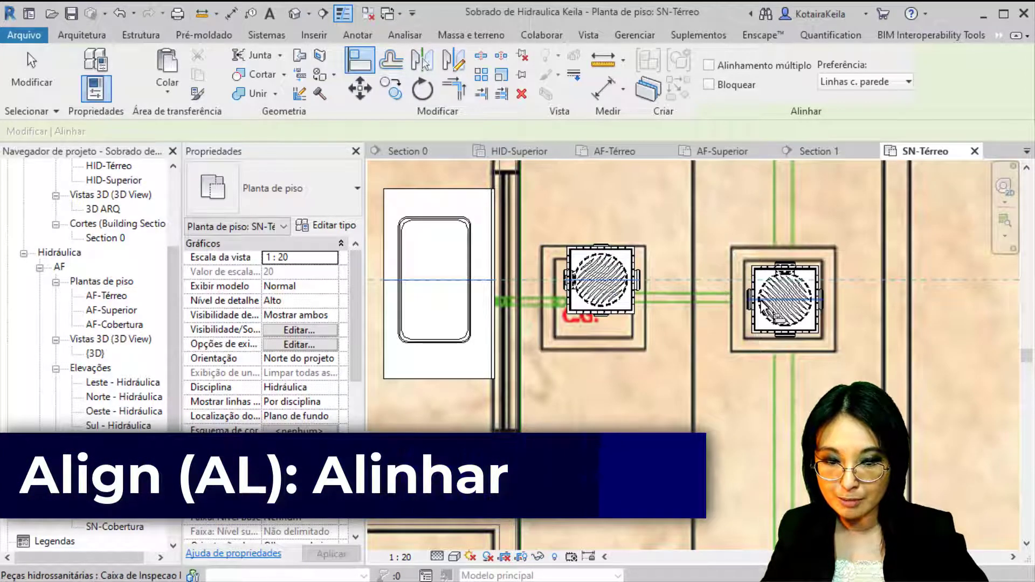
pyautogui.click(777, 318)
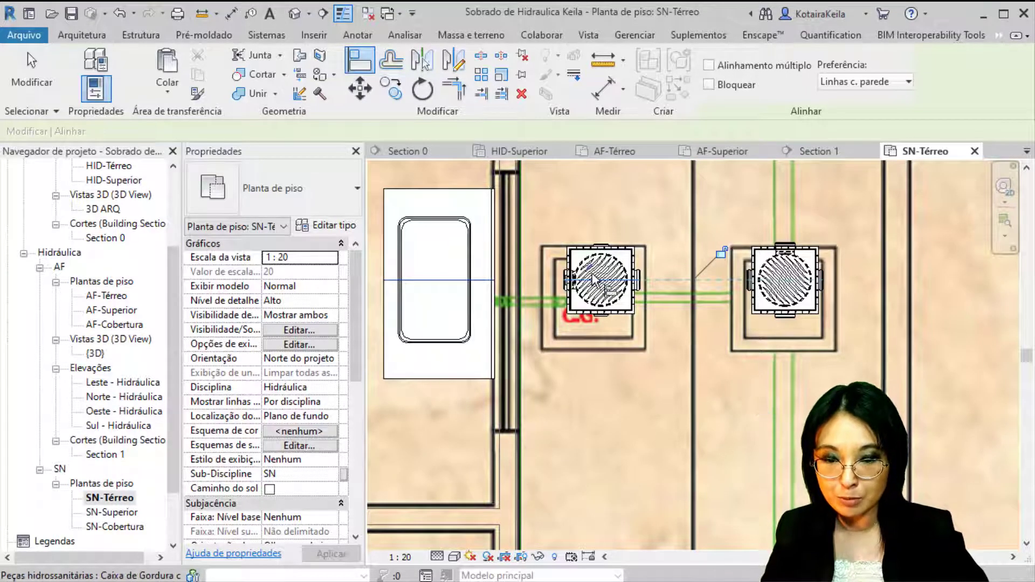
pyautogui.scroll(-5, 777, 340)
pyautogui.press('Escape')
pyautogui.press('Escape')
# - Start a new plumbing fixture, search for "ralo" and choose Caixa Sifonada Girafacil Montada Completa e Antiespuma, type Corpo - 100x140x50
pyautogui.scroll(2, 647, 180)
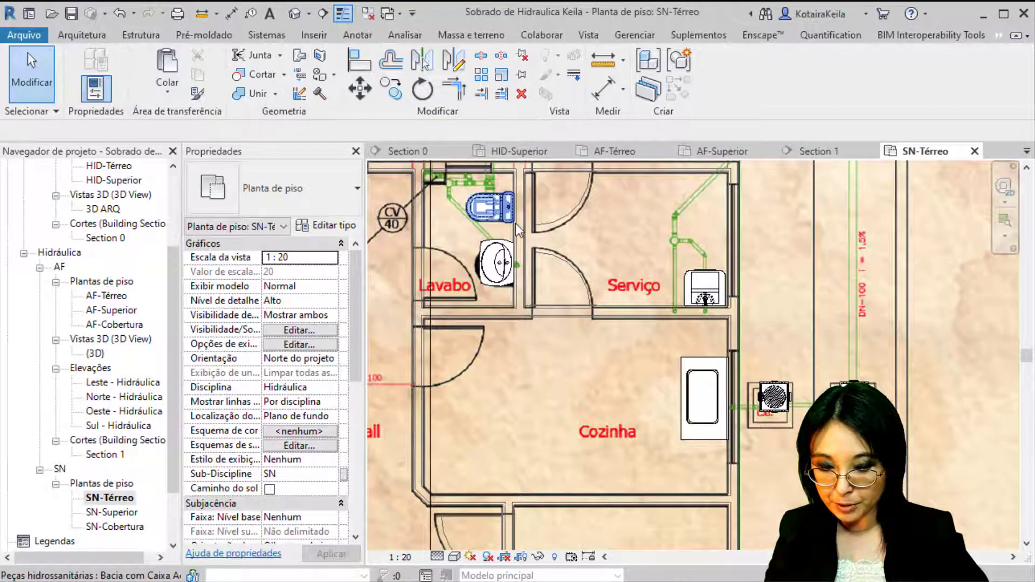
pyautogui.press('p')
pyautogui.press('x')
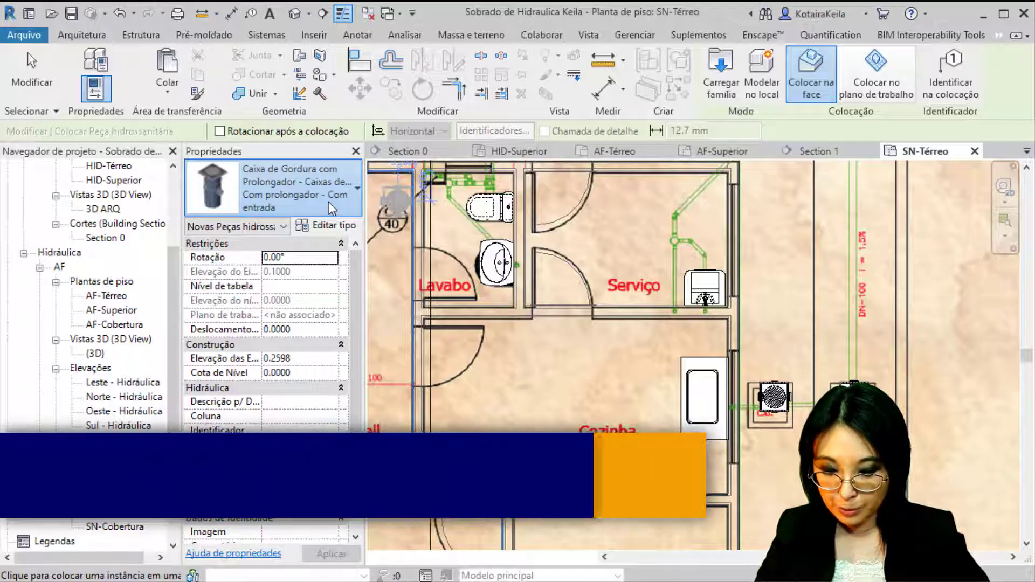
pyautogui.click(329, 201)
pyautogui.write('ralo')
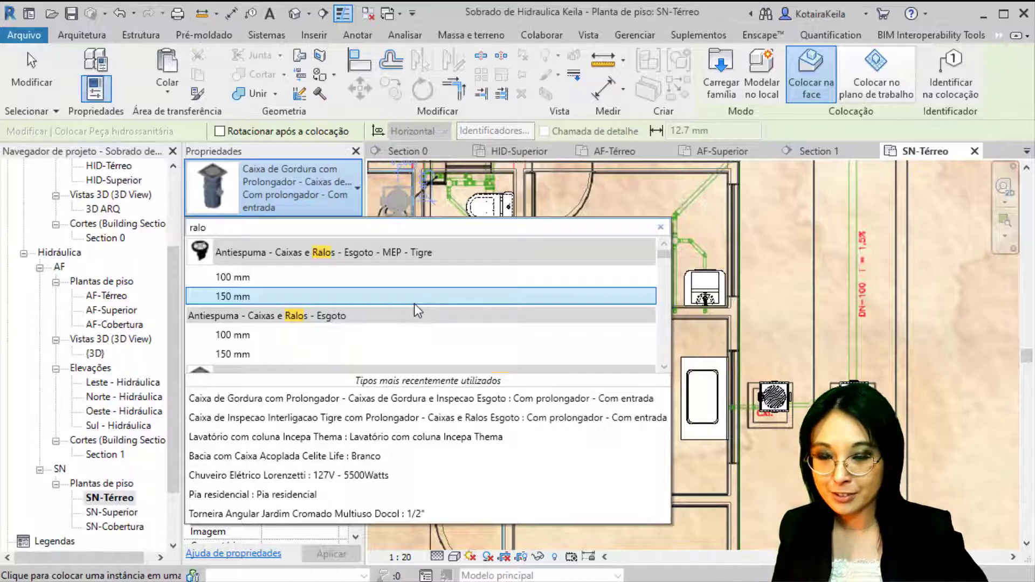
pyautogui.scroll(-3, 414, 303)
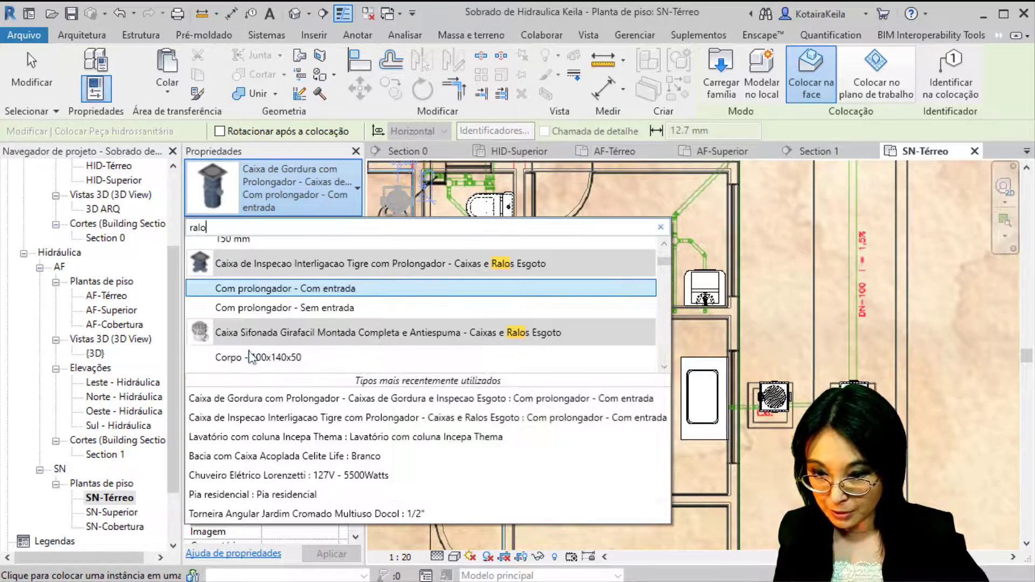
pyautogui.scroll(-2, 244, 360)
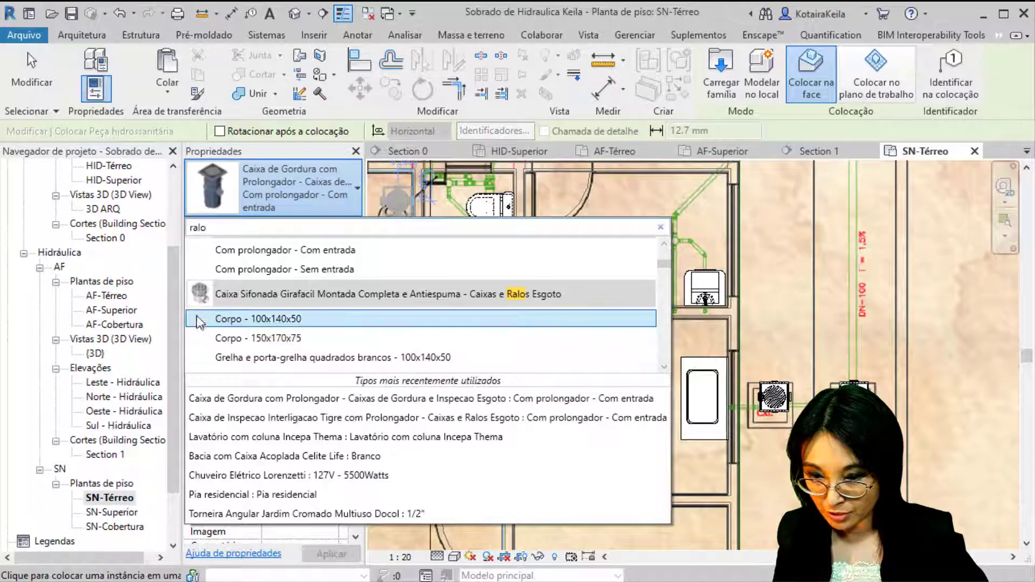
pyautogui.moveTo(198, 303)
pyautogui.scroll(3, 209, 302)
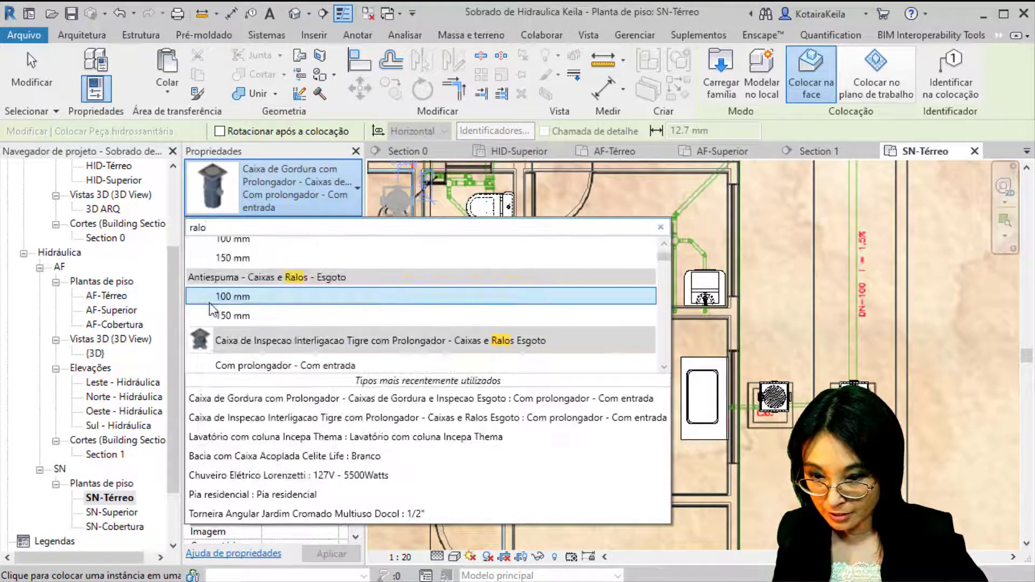
pyautogui.scroll(-4, 210, 303)
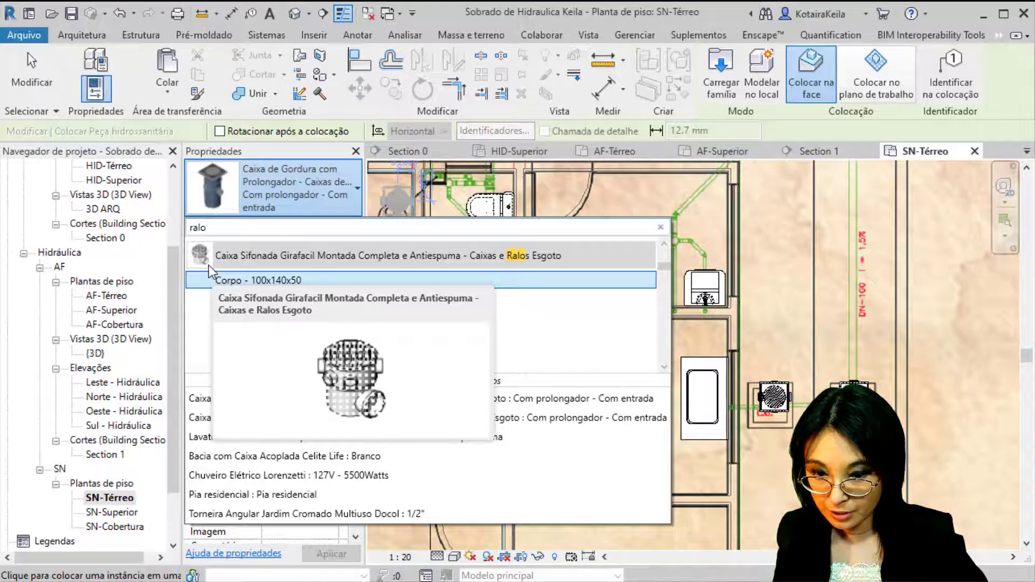
pyautogui.click(268, 285)
# - Place a siphoned floor drain in the Lavabo and another in the Serviço area, at the drain positions on the plan
pyautogui.scroll(5, 461, 214)
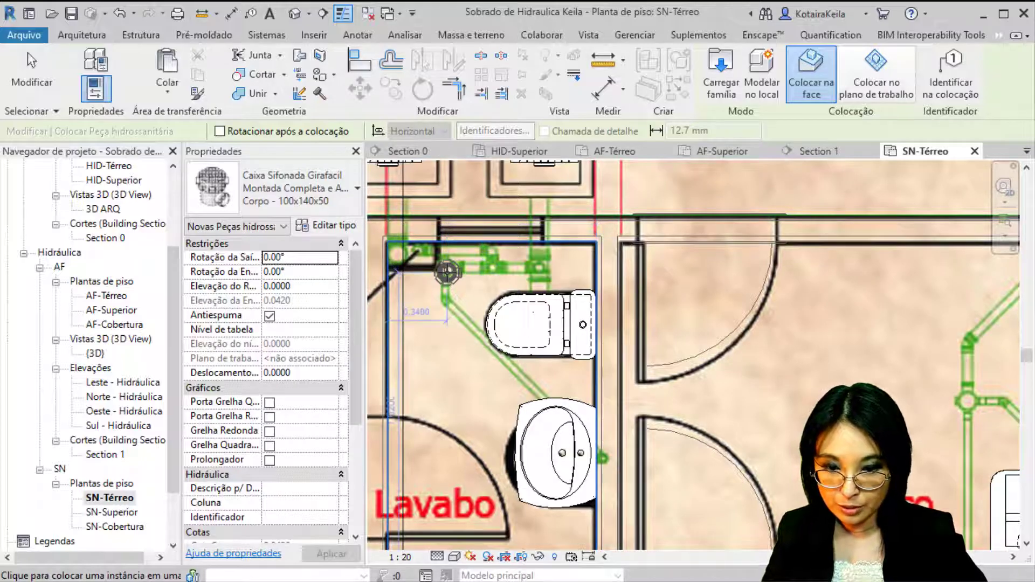
pyautogui.scroll(4, 447, 273)
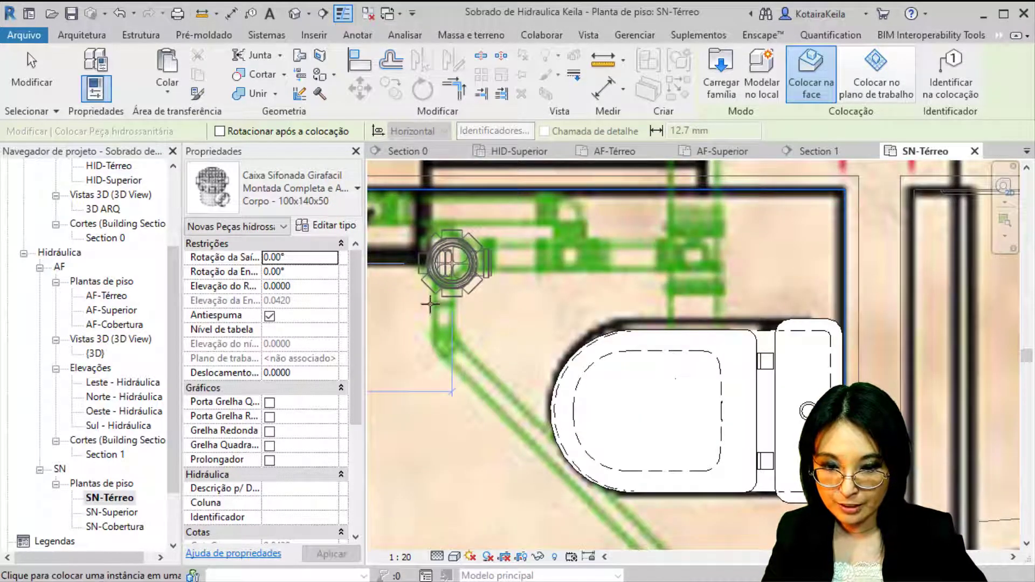
pyautogui.scroll(-6, 430, 304)
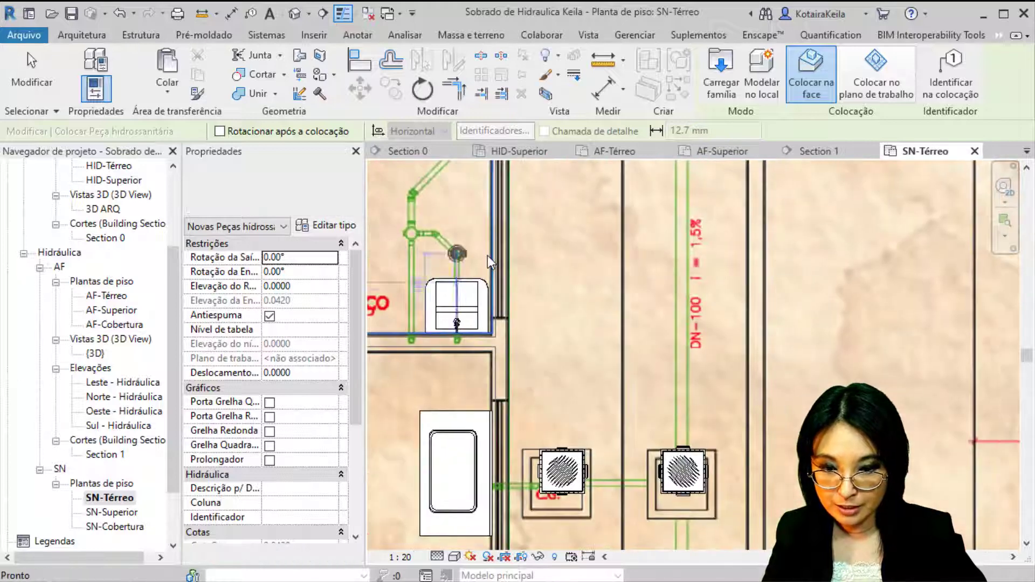
pyautogui.scroll(4, 457, 256)
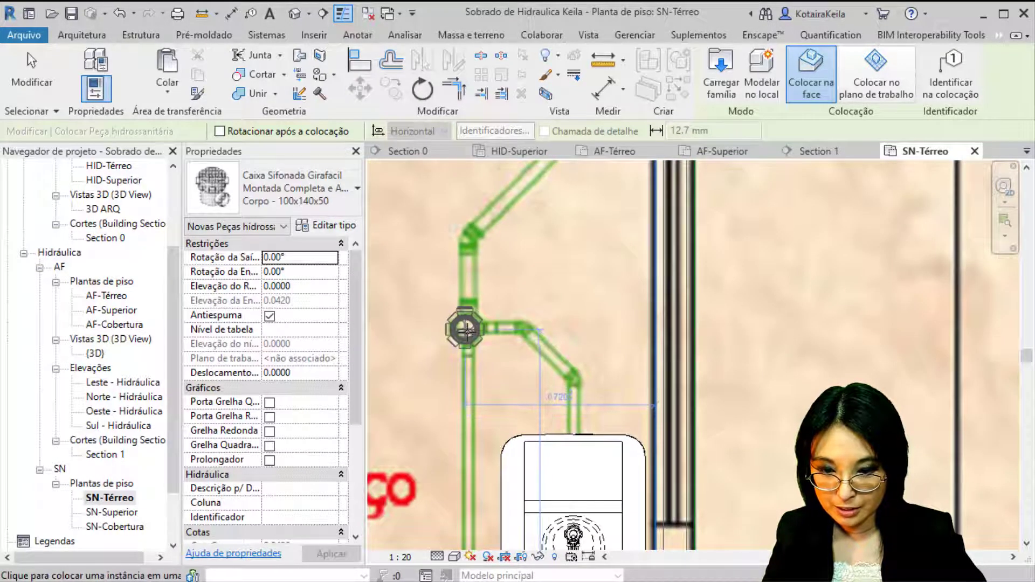
pyautogui.click(470, 334)
pyautogui.scroll(-5, 470, 334)
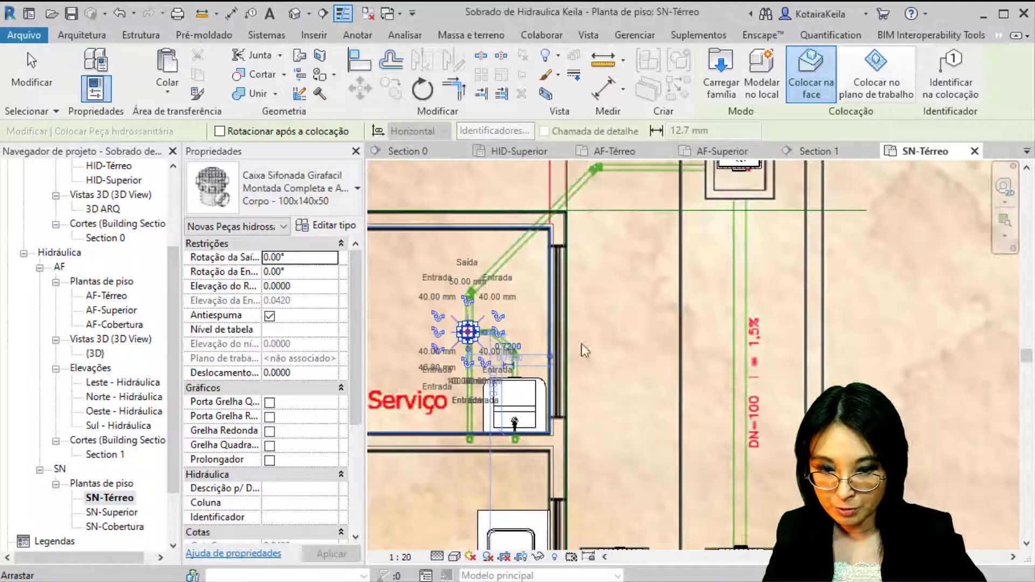
pyautogui.moveTo(484, 346); pyautogui.dragTo(655, 354, button='middle')
pyautogui.scroll(-3, 655, 354)
pyautogui.moveTo(686, 300); pyautogui.dragTo(720, 282, button='middle')
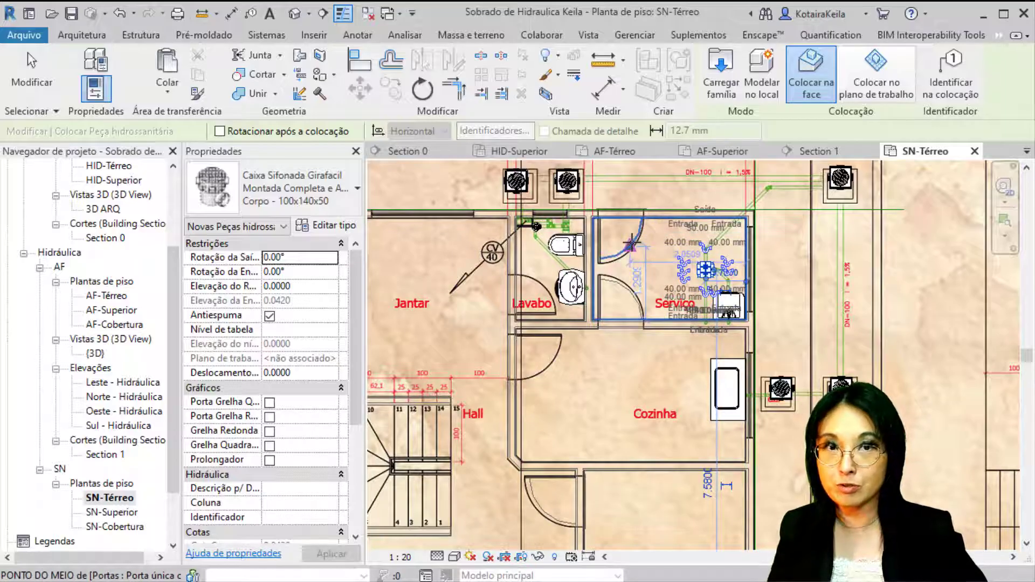
pyautogui.scroll(-3, 626, 216)
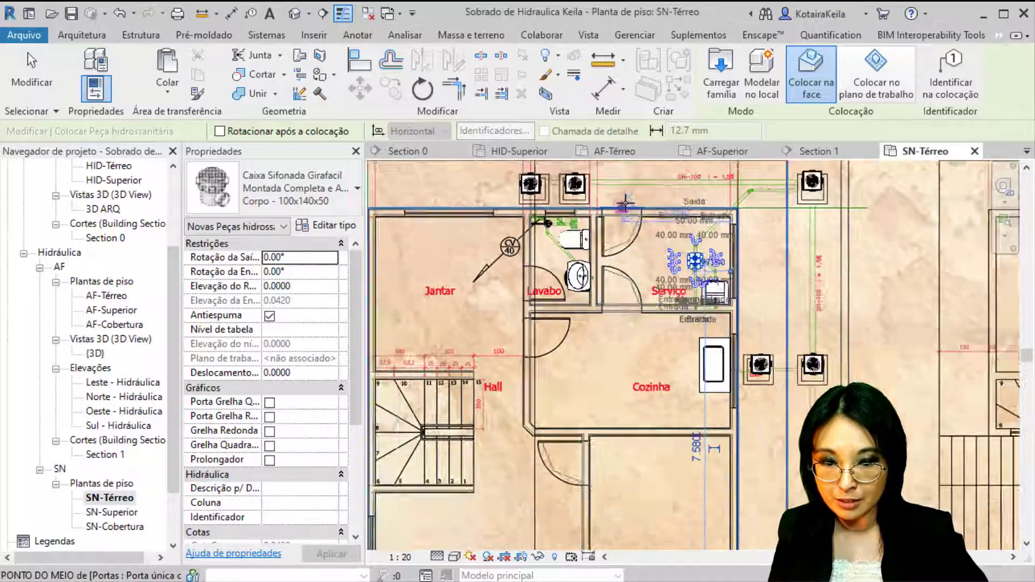
pyautogui.moveTo(604, 391); pyautogui.dragTo(514, 435, button='middle')
pyautogui.scroll(3, 540, 319)
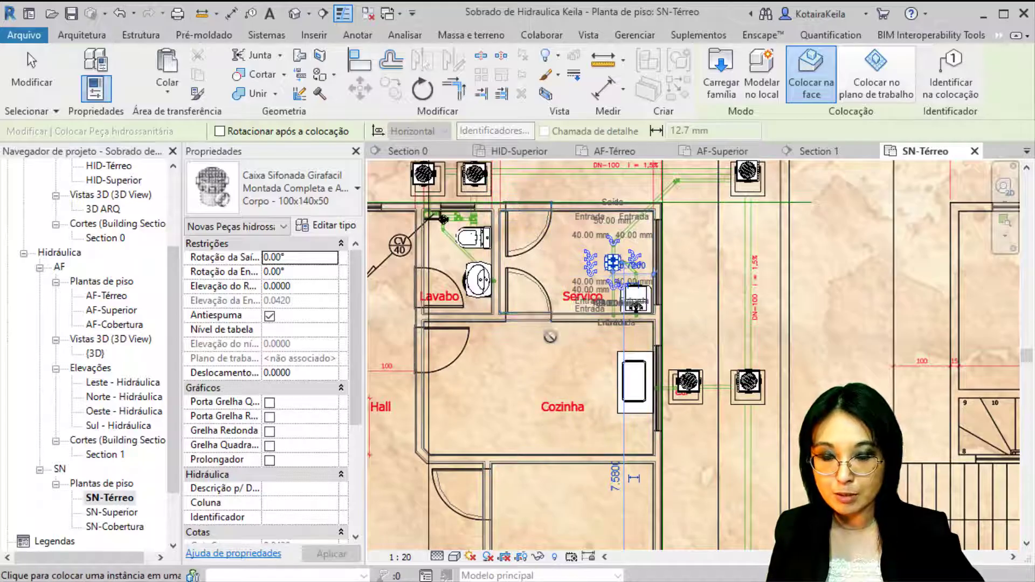
# - Open the SN-Superior floor plan and place a Corpo - 100x140x50 siphoned drain in the Banho at the drain symbol beside the shower
pyautogui.doubleClick(113, 513)
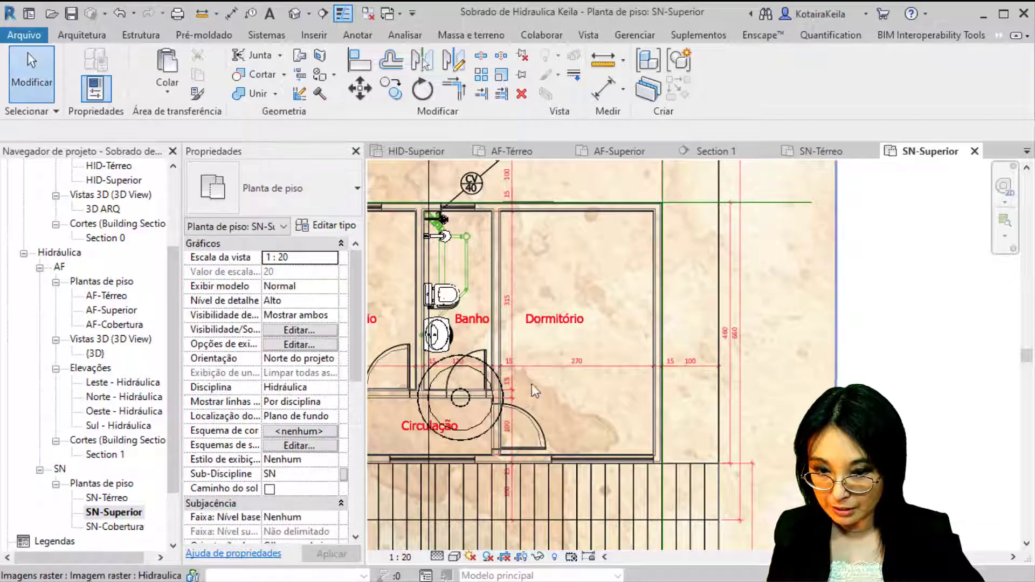
pyautogui.scroll(2, 454, 259)
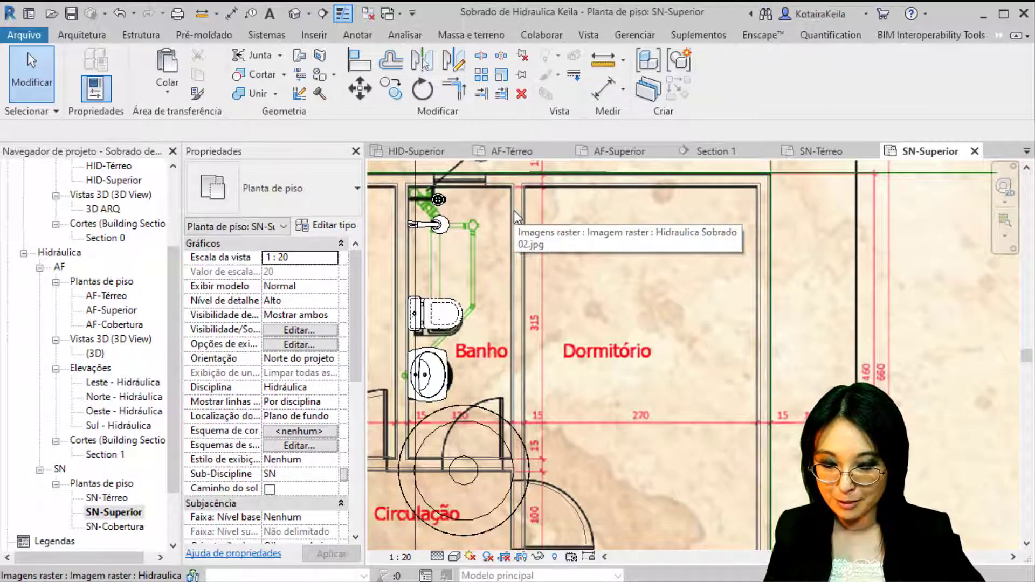
pyautogui.press('p')
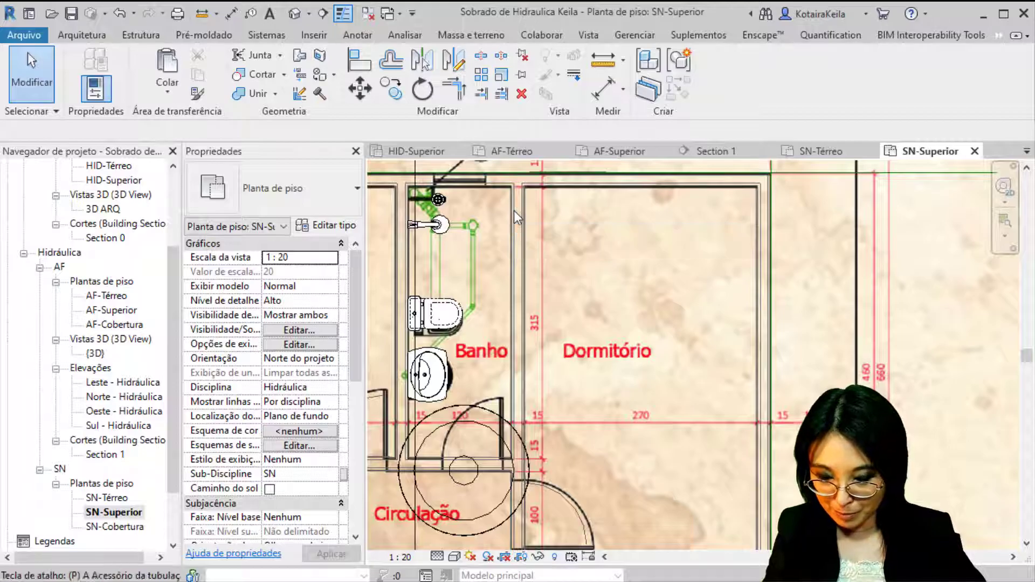
pyautogui.press('x')
pyautogui.scroll(3, 438, 203)
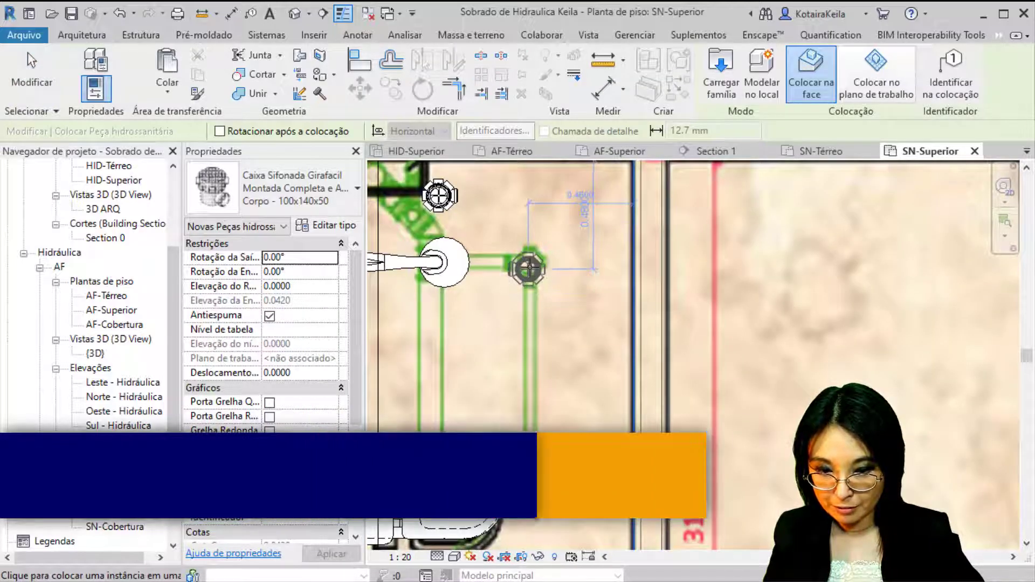
pyautogui.click(527, 260)
pyautogui.moveTo(542, 295); pyautogui.dragTo(659, 389, button='middle')
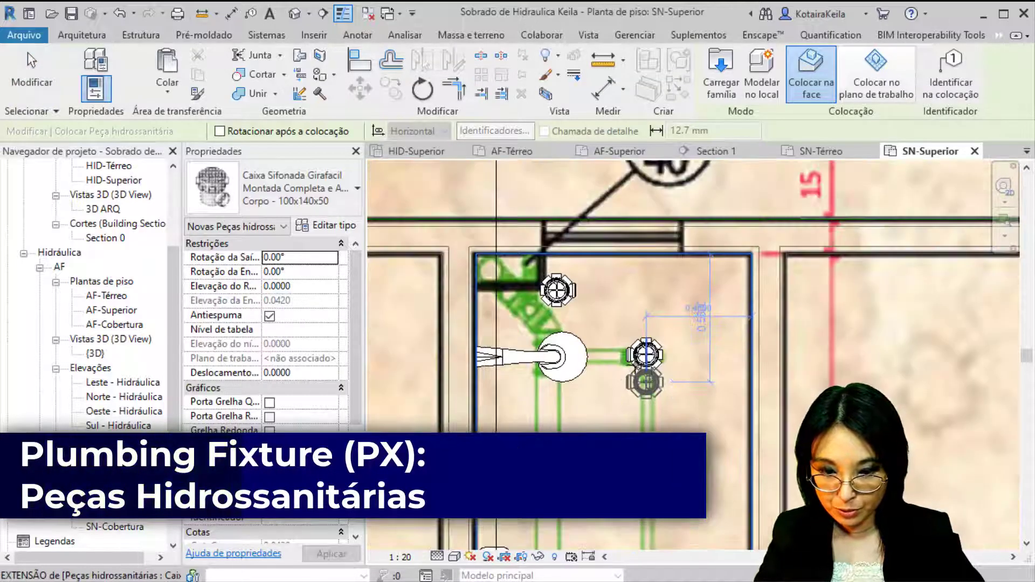
pyautogui.press('Escape')
pyautogui.press('Escape')
# - Set the elevation from level of the Banho floor drain beside the shower to 0
pyautogui.moveTo(626, 356); pyautogui.dragTo(569, 331, button='middle')
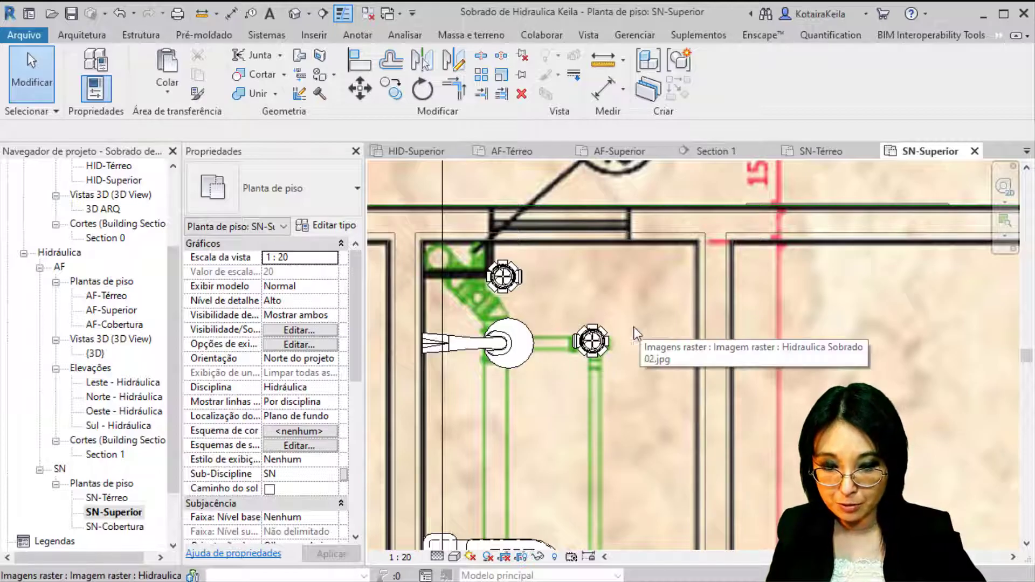
pyautogui.click(607, 341)
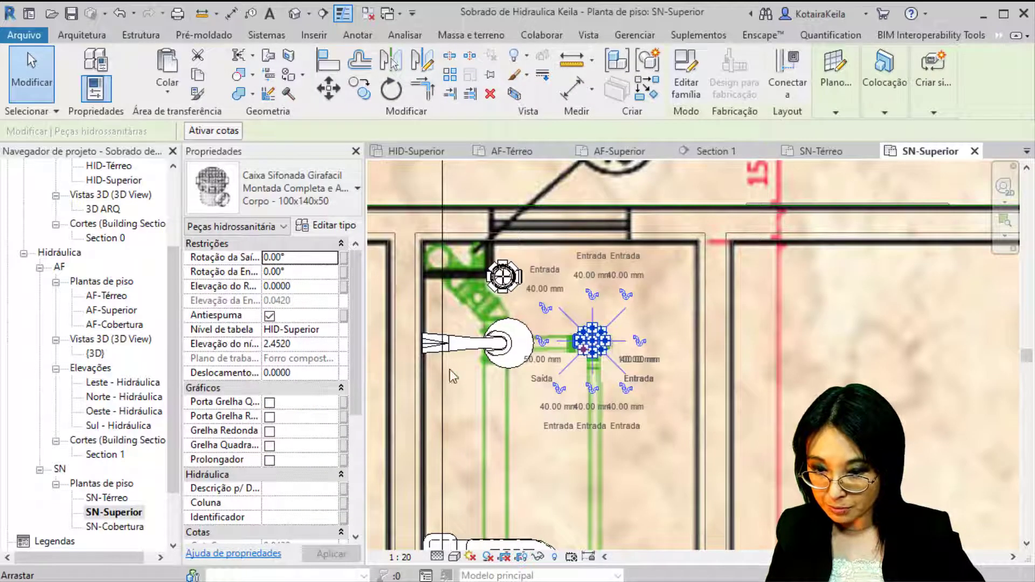
pyautogui.click(311, 347)
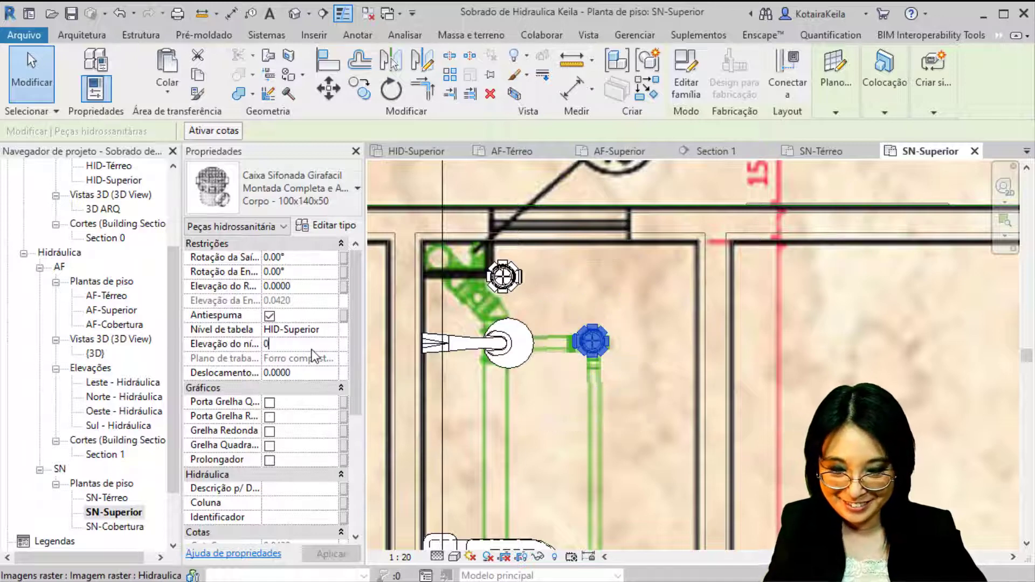
pyautogui.press('Return')
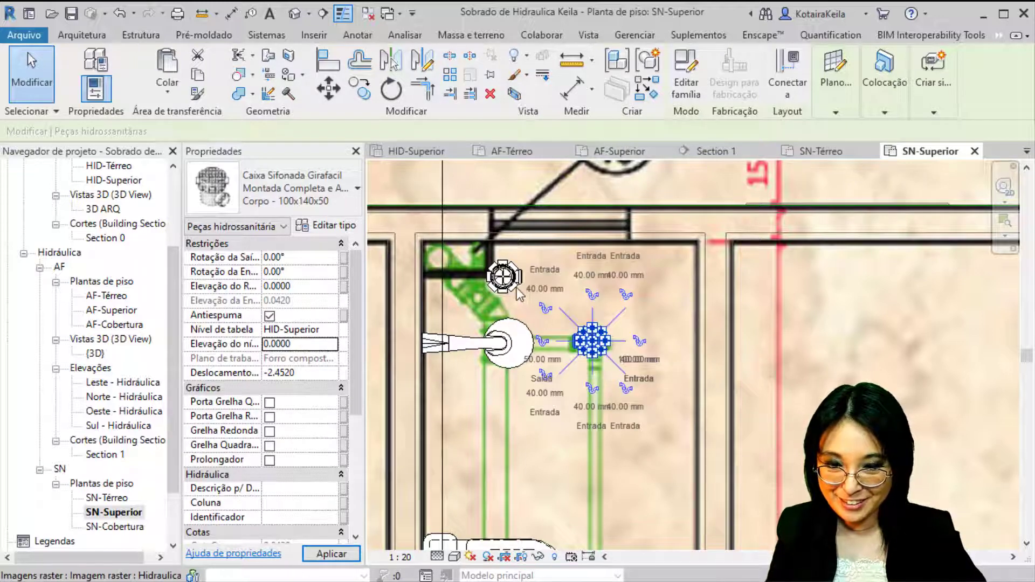
# - Set the elevation from level of the other floor drain, next to the corner shaft, to 0
pyautogui.click(510, 283)
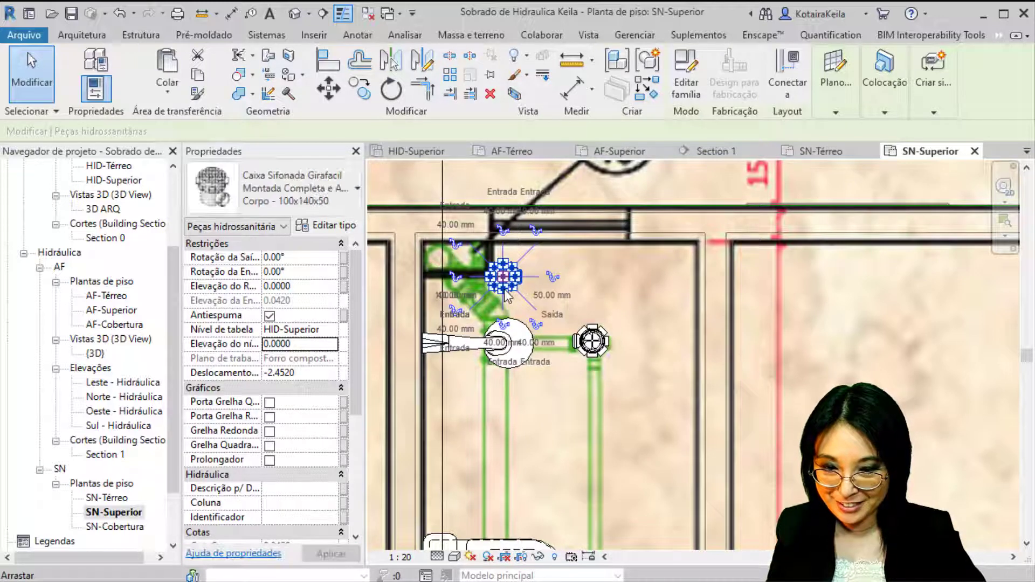
pyautogui.click(310, 342)
pyautogui.write('0')
pyautogui.press('Return')
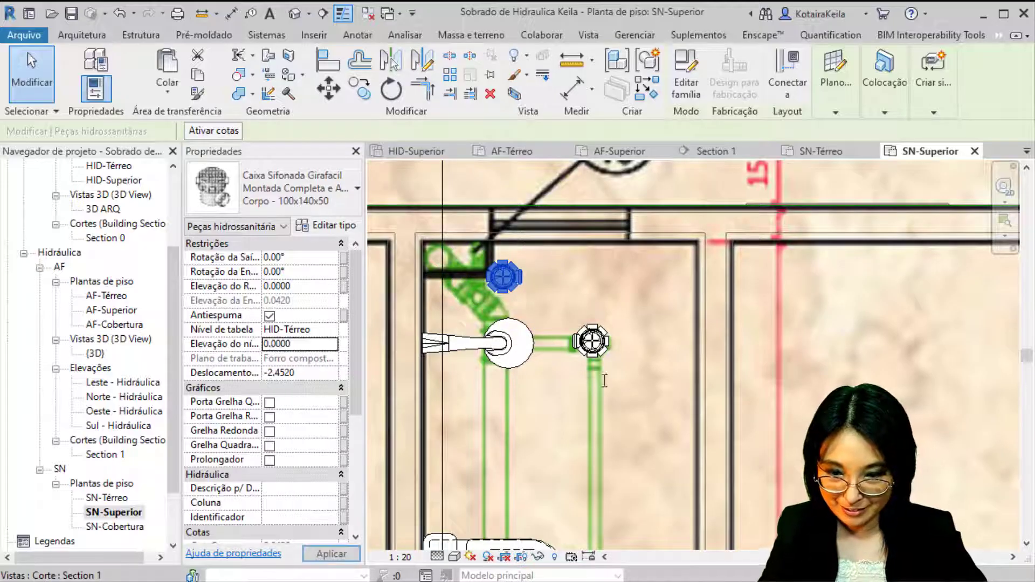
pyautogui.click(457, 327)
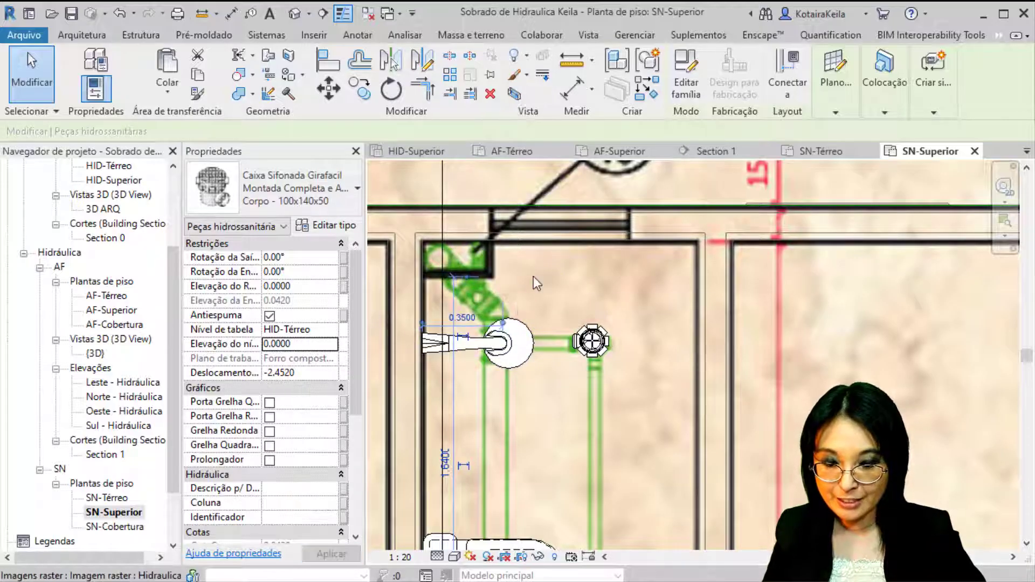
pyautogui.press('Escape')
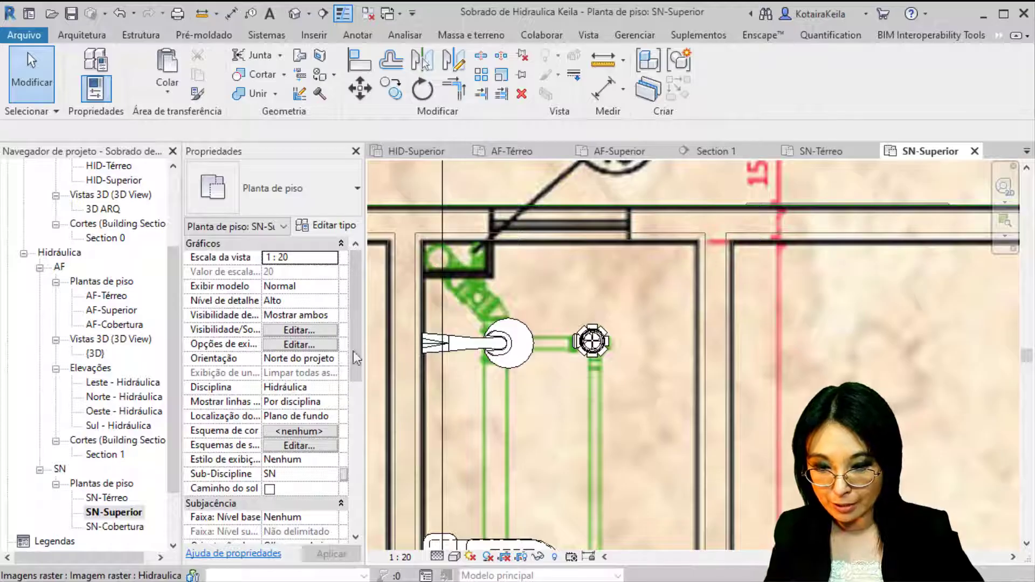
# - Check the bottom and view depth offsets in the view range of the SN-Superior plan
pyautogui.scroll(-8, 355, 322)
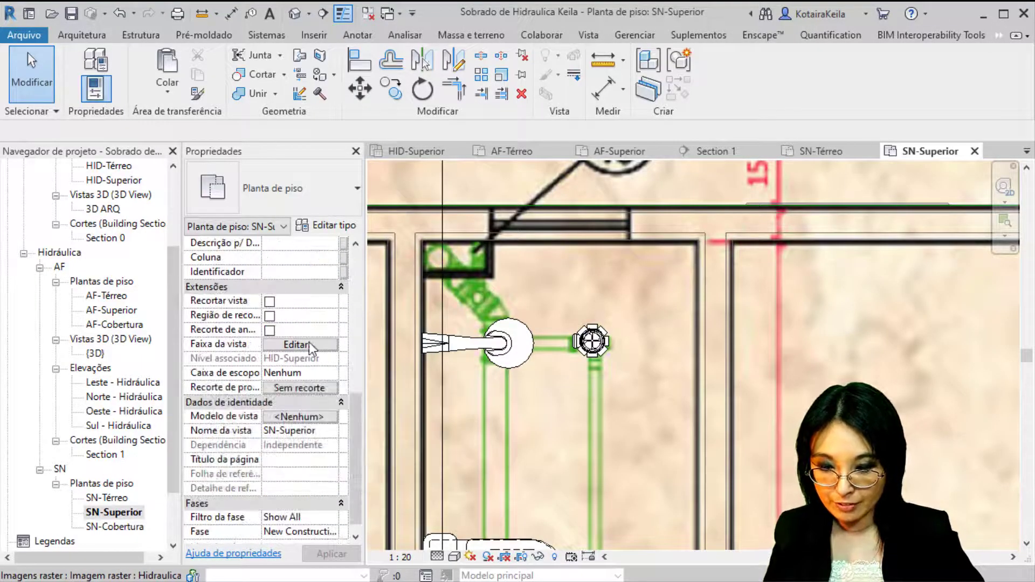
pyautogui.click(309, 344)
pyautogui.moveTo(444, 350); pyautogui.dragTo(364, 350)
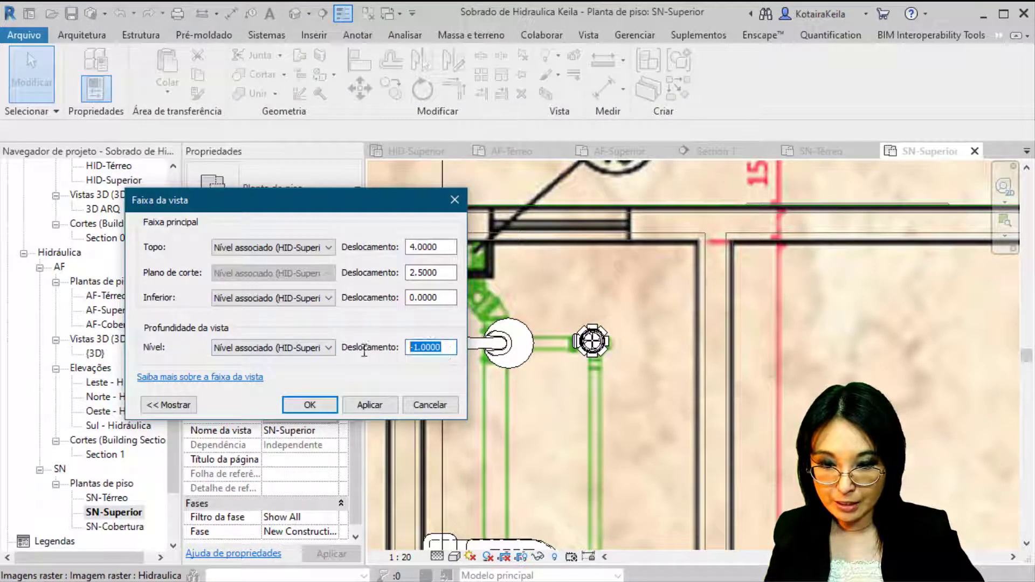
pyautogui.doubleClick(442, 297)
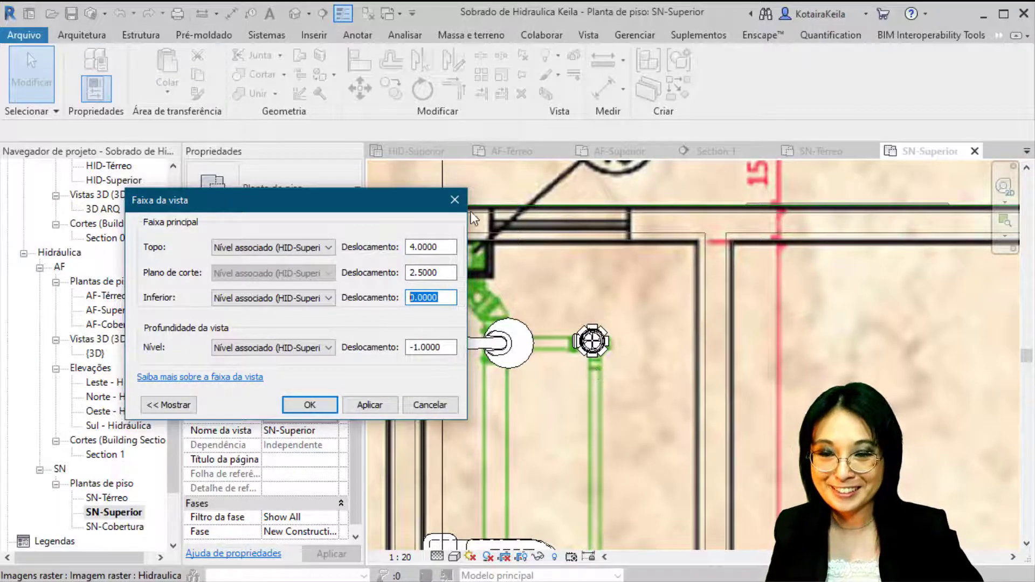
pyautogui.click(310, 404)
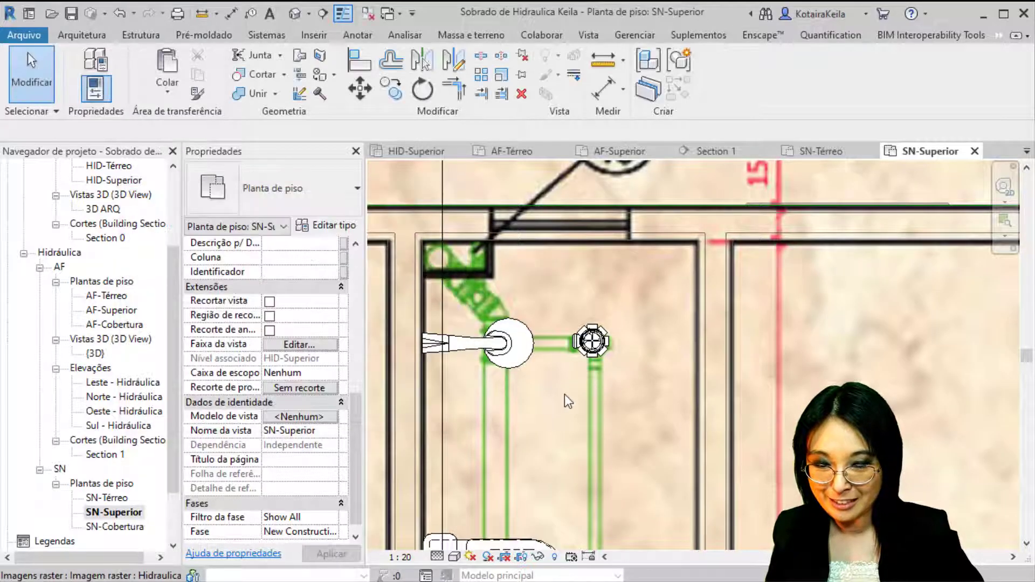
# - Open the 3D view and examine the heights of the drains and fixtures from the right side and in perspective around the house
pyautogui.click(501, 349)
pyautogui.scroll(-2, 500, 356)
pyautogui.click(295, 14)
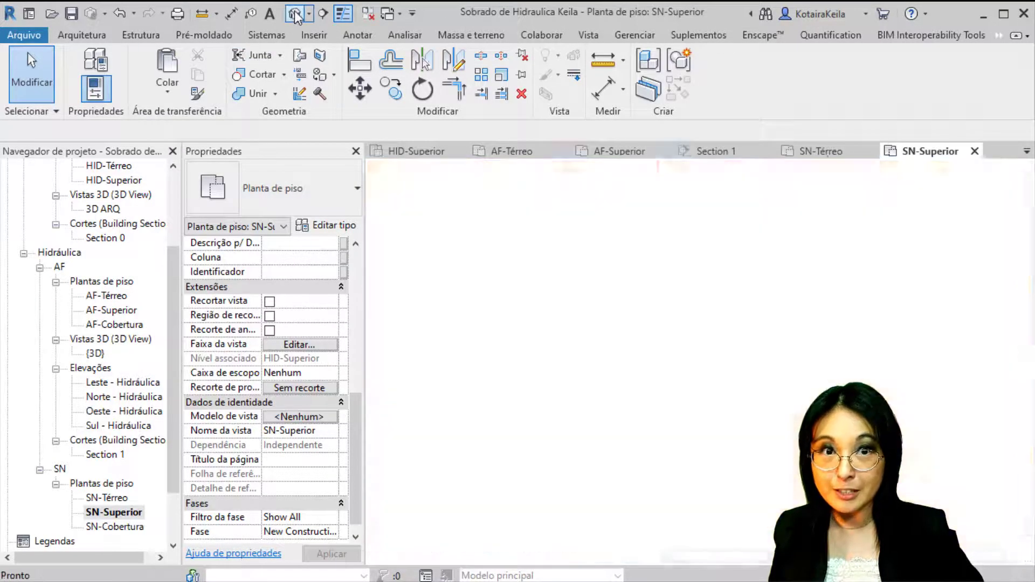
pyautogui.keyDown('shift'); pyautogui.moveTo(497, 334); pyautogui.dragTo(556, 320, button='middle'); pyautogui.keyUp('shift')
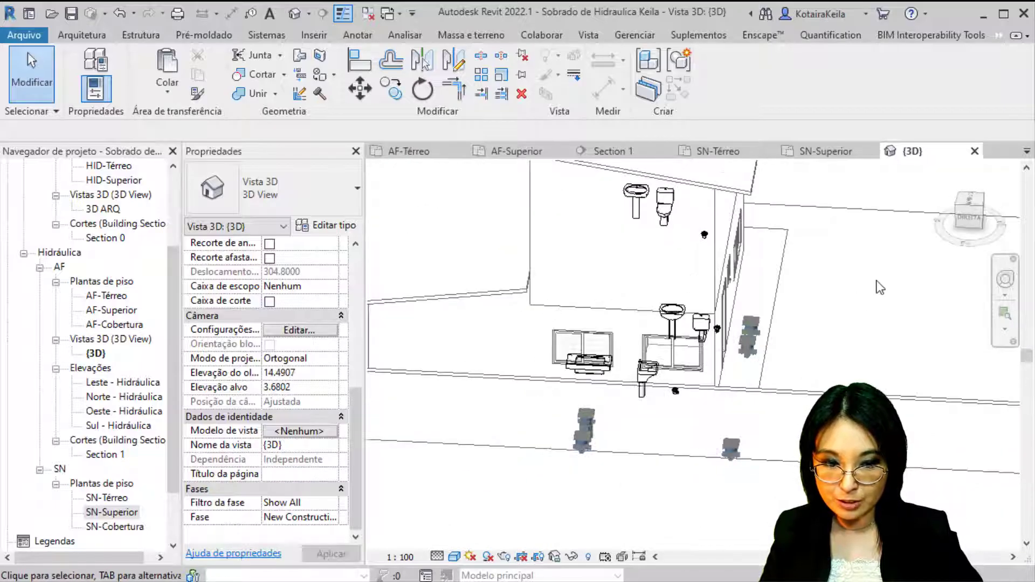
pyautogui.click(971, 221)
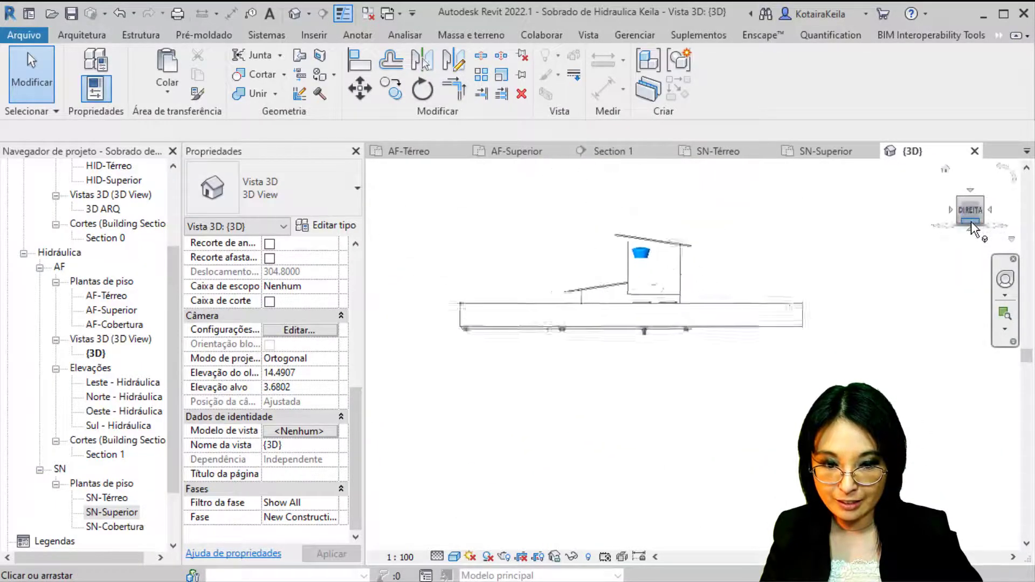
pyautogui.scroll(4, 502, 344)
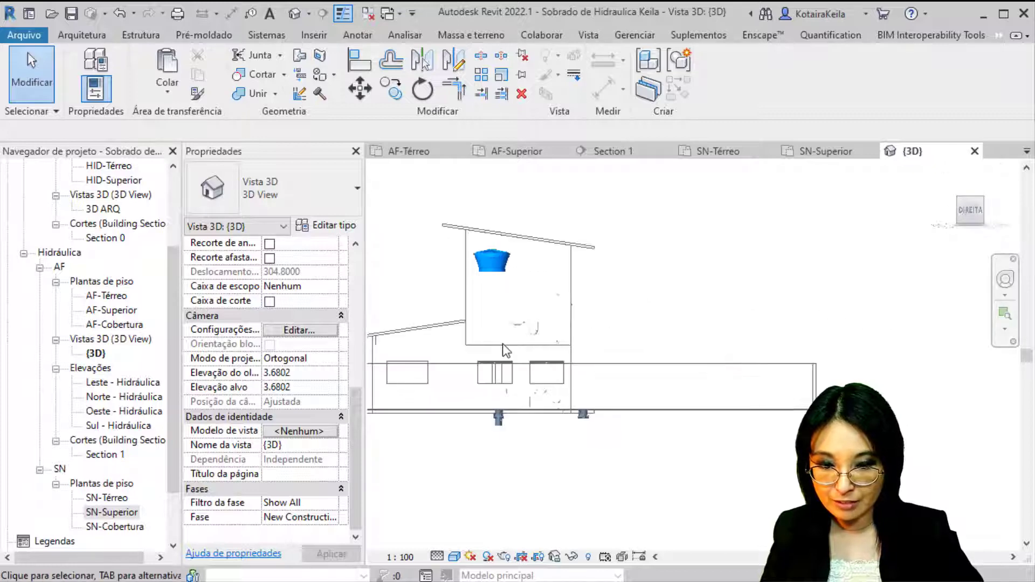
pyautogui.scroll(3, 503, 345)
pyautogui.scroll(-3, 503, 344)
pyautogui.moveTo(503, 344); pyautogui.dragTo(947, 356, button='middle')
pyautogui.keyDown('shift'); pyautogui.moveTo(517, 418); pyautogui.dragTo(320, 419, button='middle'); pyautogui.keyUp('shift')
# - Open the AF-Térreo floor plan, start a new plumbing fixture, search for "cav" and choose Hidrometro em cavalete, type Hidrômetro ø25
pyautogui.doubleClick(106, 296)
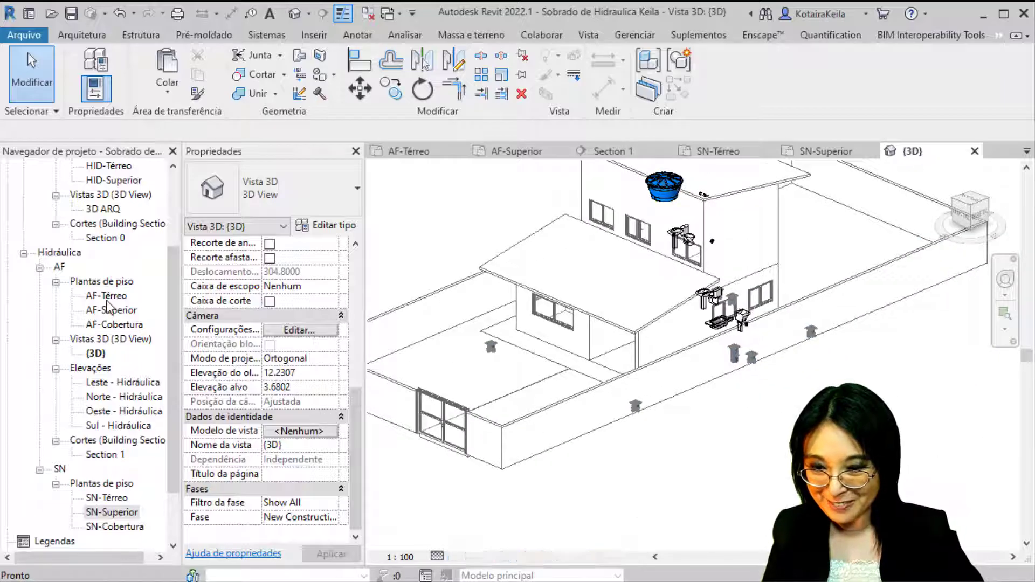
pyautogui.scroll(5, 436, 396)
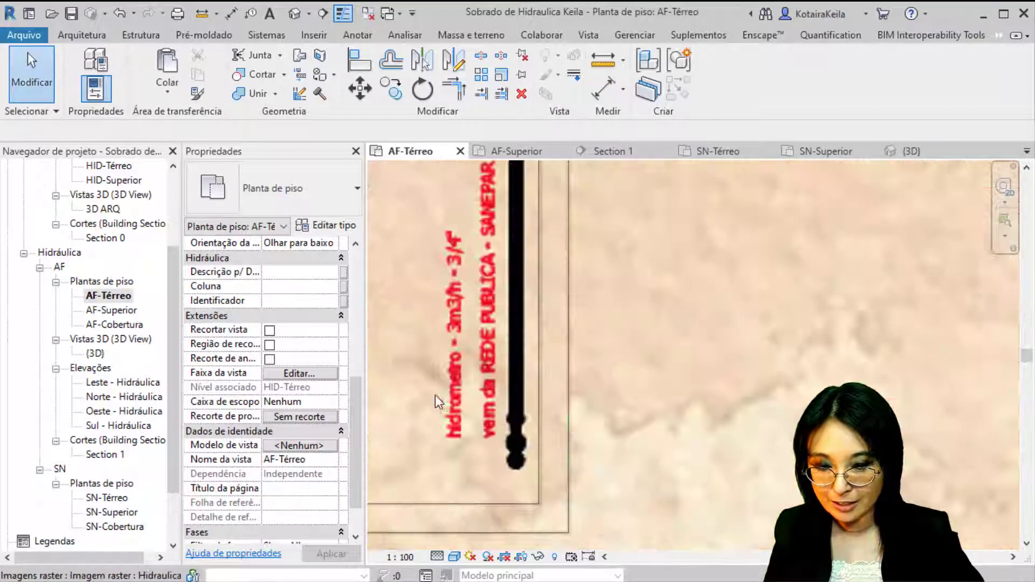
pyautogui.scroll(-3, 523, 438)
pyautogui.scroll(1, 523, 426)
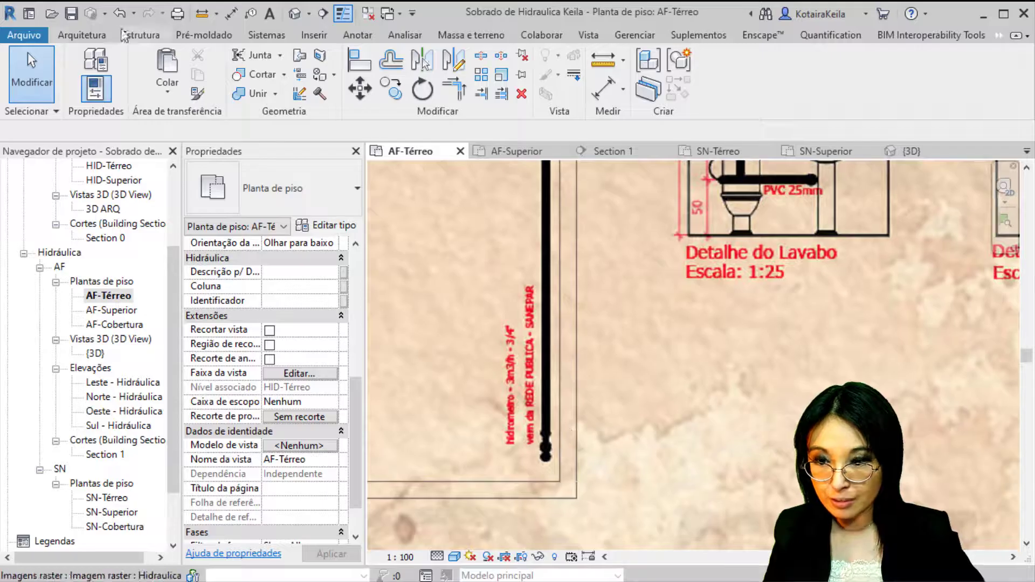
pyautogui.press('p')
pyautogui.press('x')
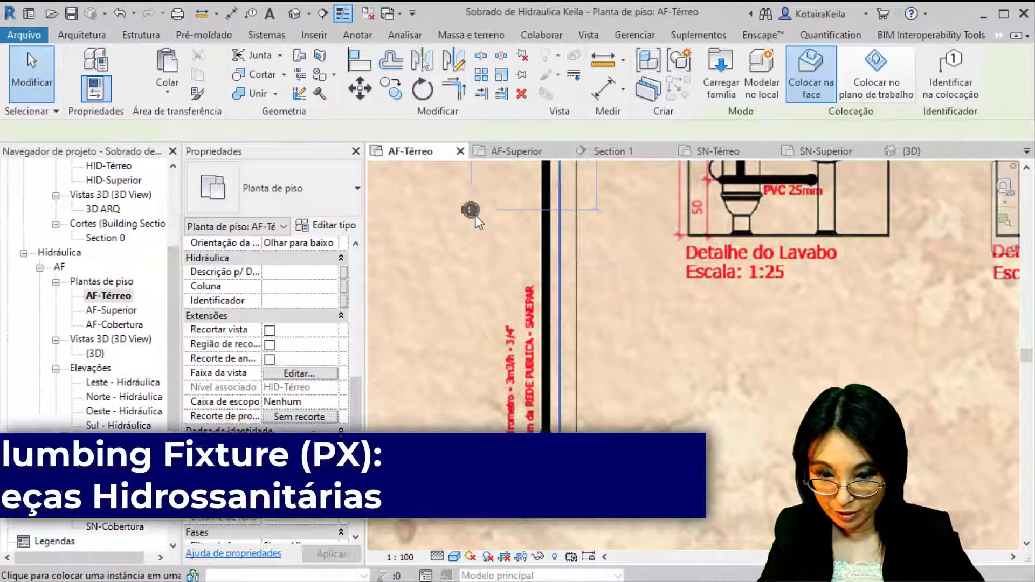
pyautogui.click(305, 190)
pyautogui.write('cav')
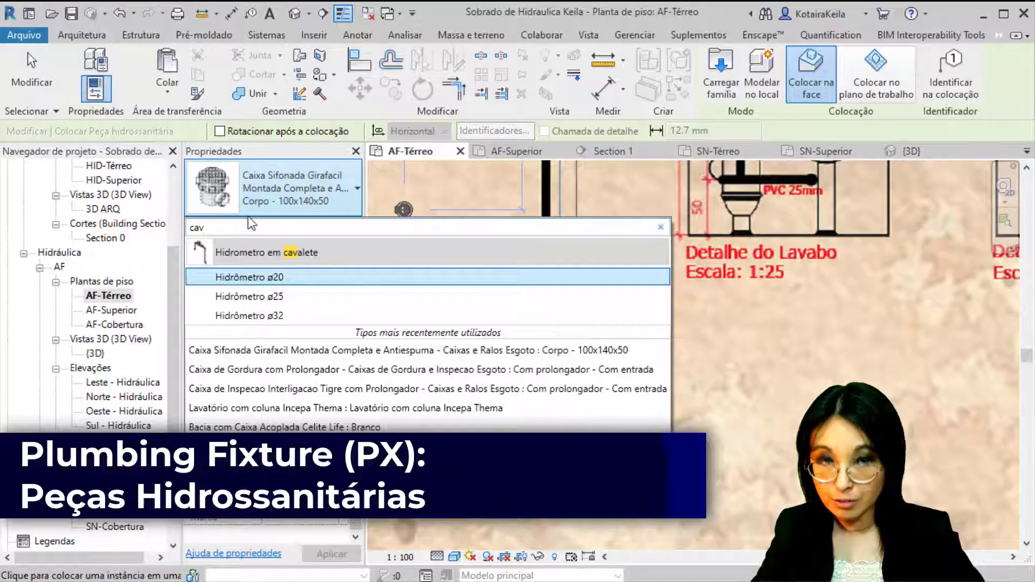
pyautogui.moveTo(200, 257)
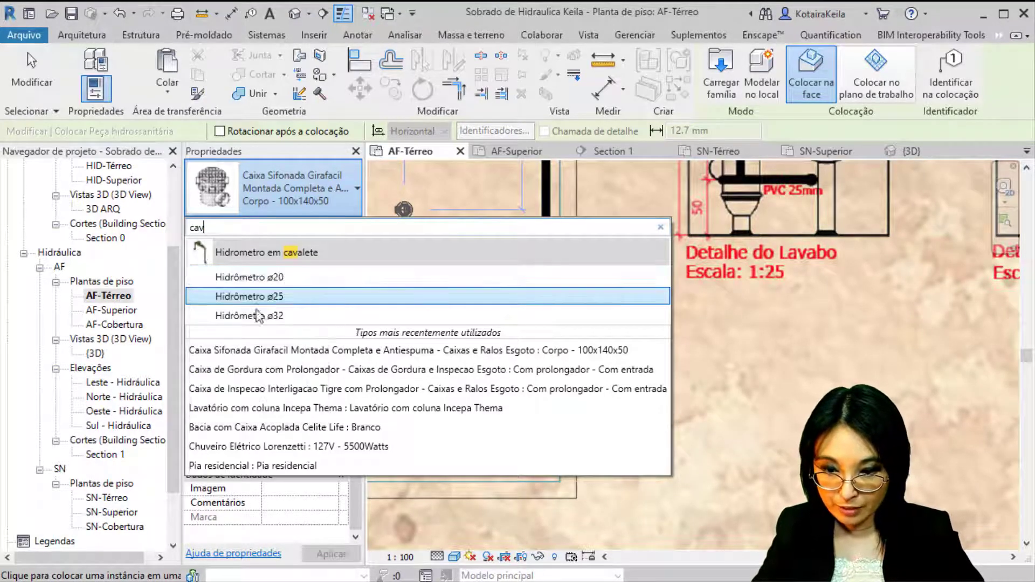
pyautogui.click(290, 303)
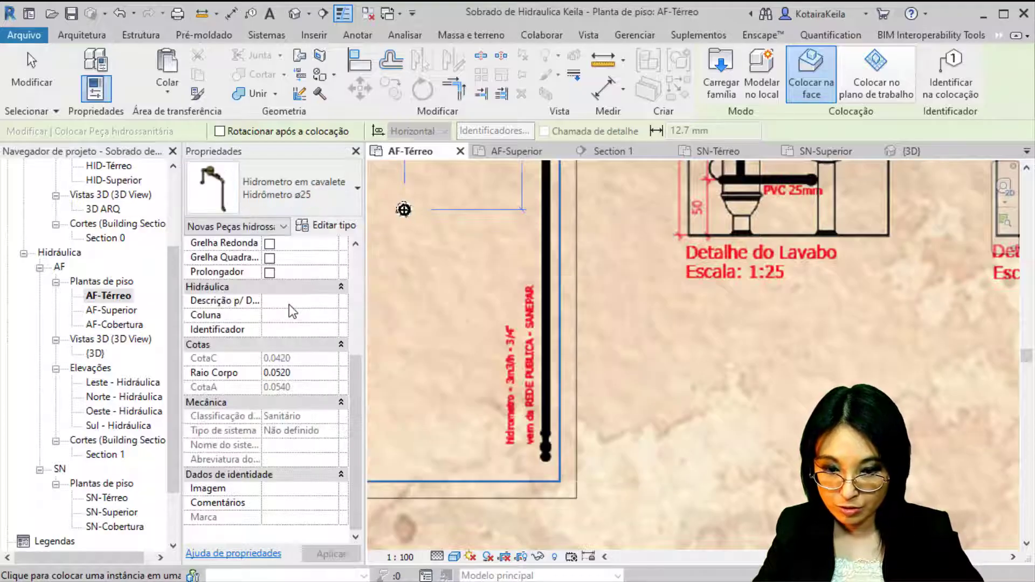
# - Place the water meter, rotated in line with the supply pipe, on the hidrômetro symbol at the pipe's end in the lot corner
pyautogui.scroll(3, 426, 360)
pyautogui.press('space')
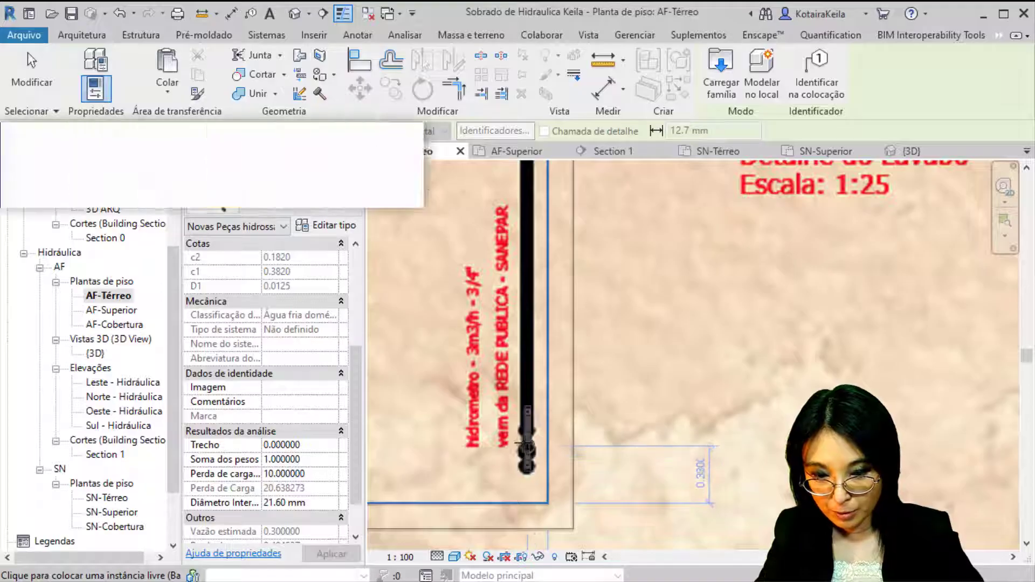
pyautogui.click(524, 442)
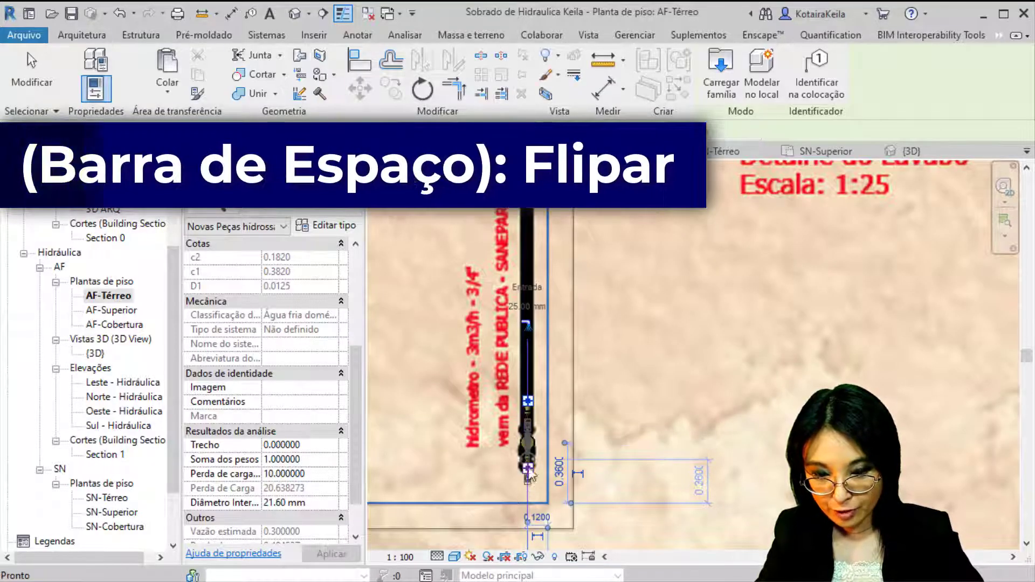
pyautogui.press('Escape')
pyautogui.scroll(2, 542, 472)
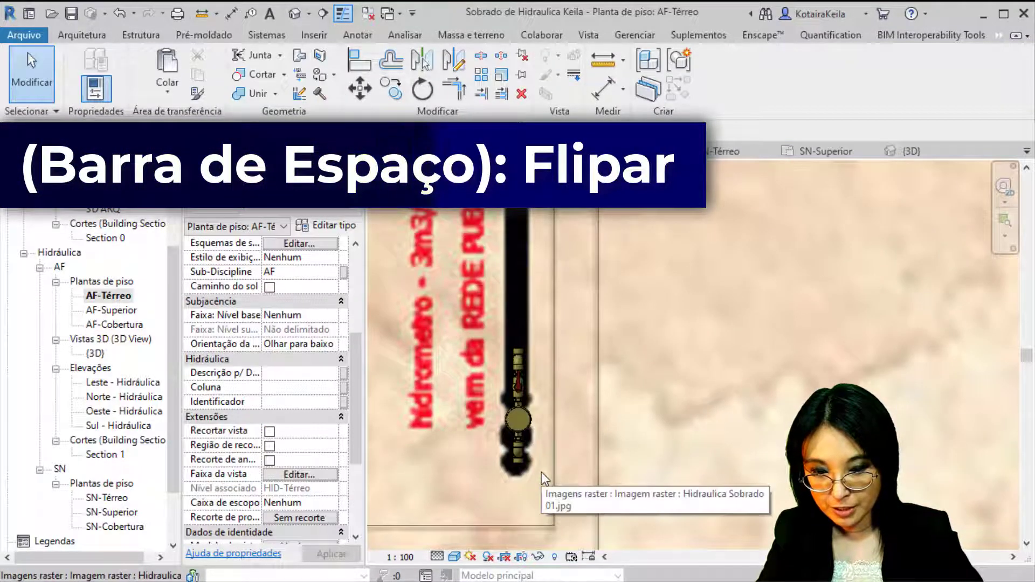
pyautogui.scroll(-2, 542, 471)
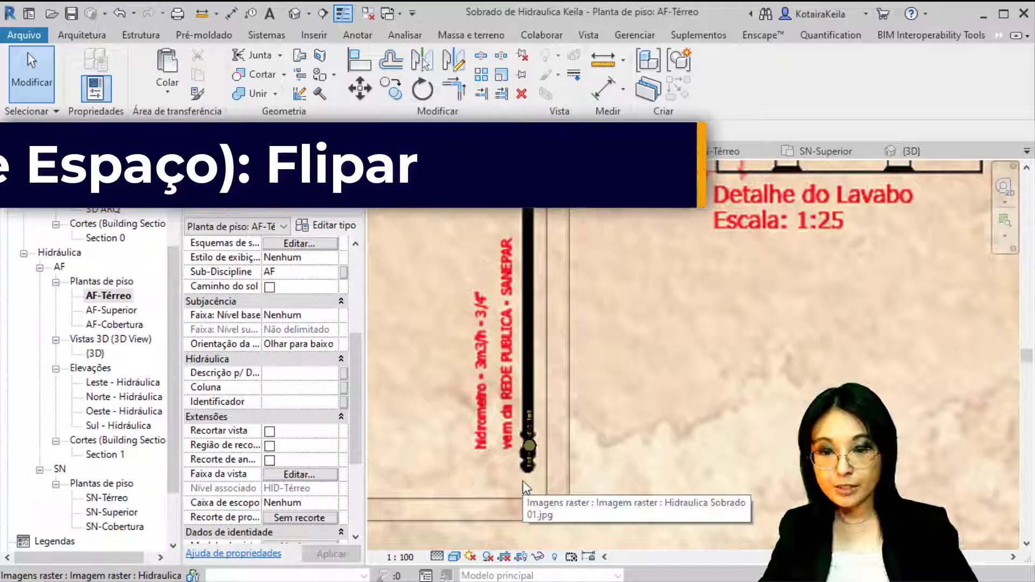